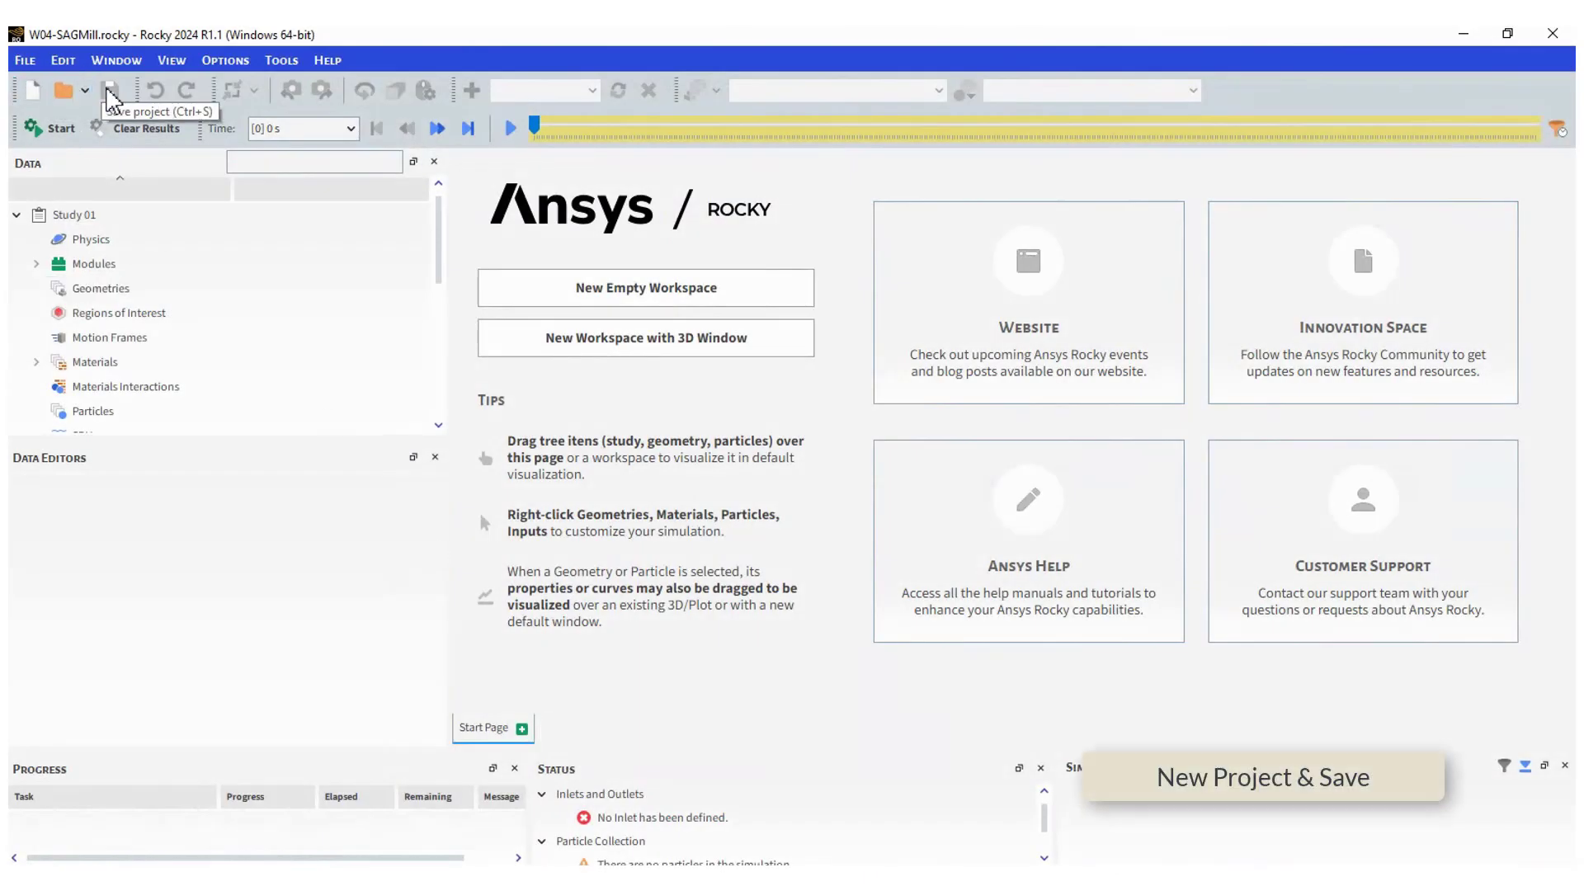
Rename Study 01 to SAG Mill
{"action": "left_click", "coordinate": [74, 214]}
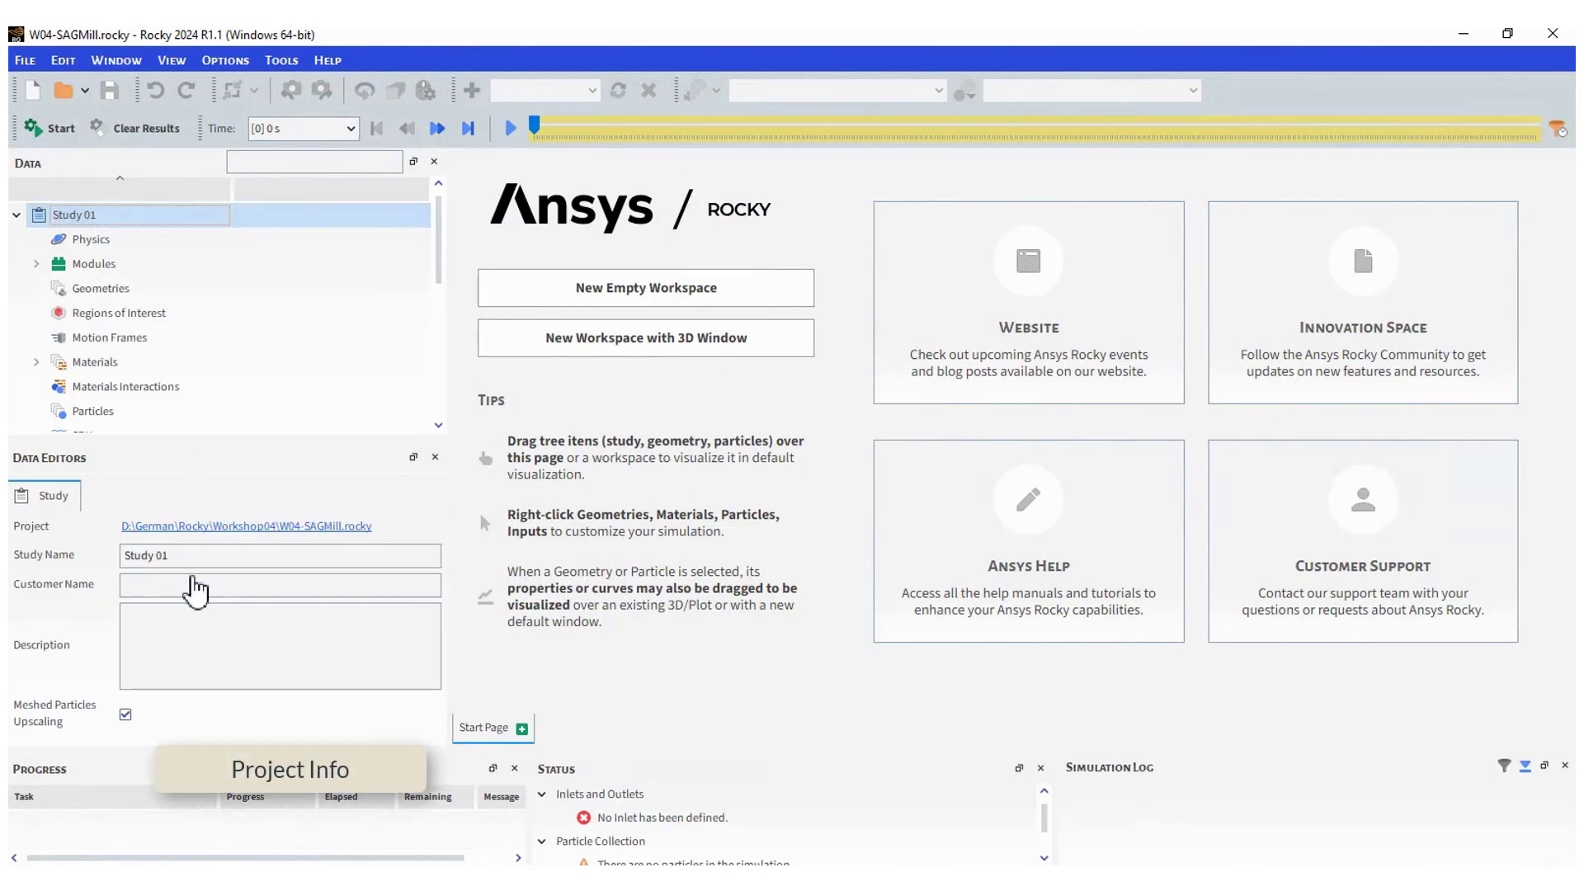
{"action": "double_click", "coordinate": [162, 555]}
{"action": "type", "text": "SAG Mill"}
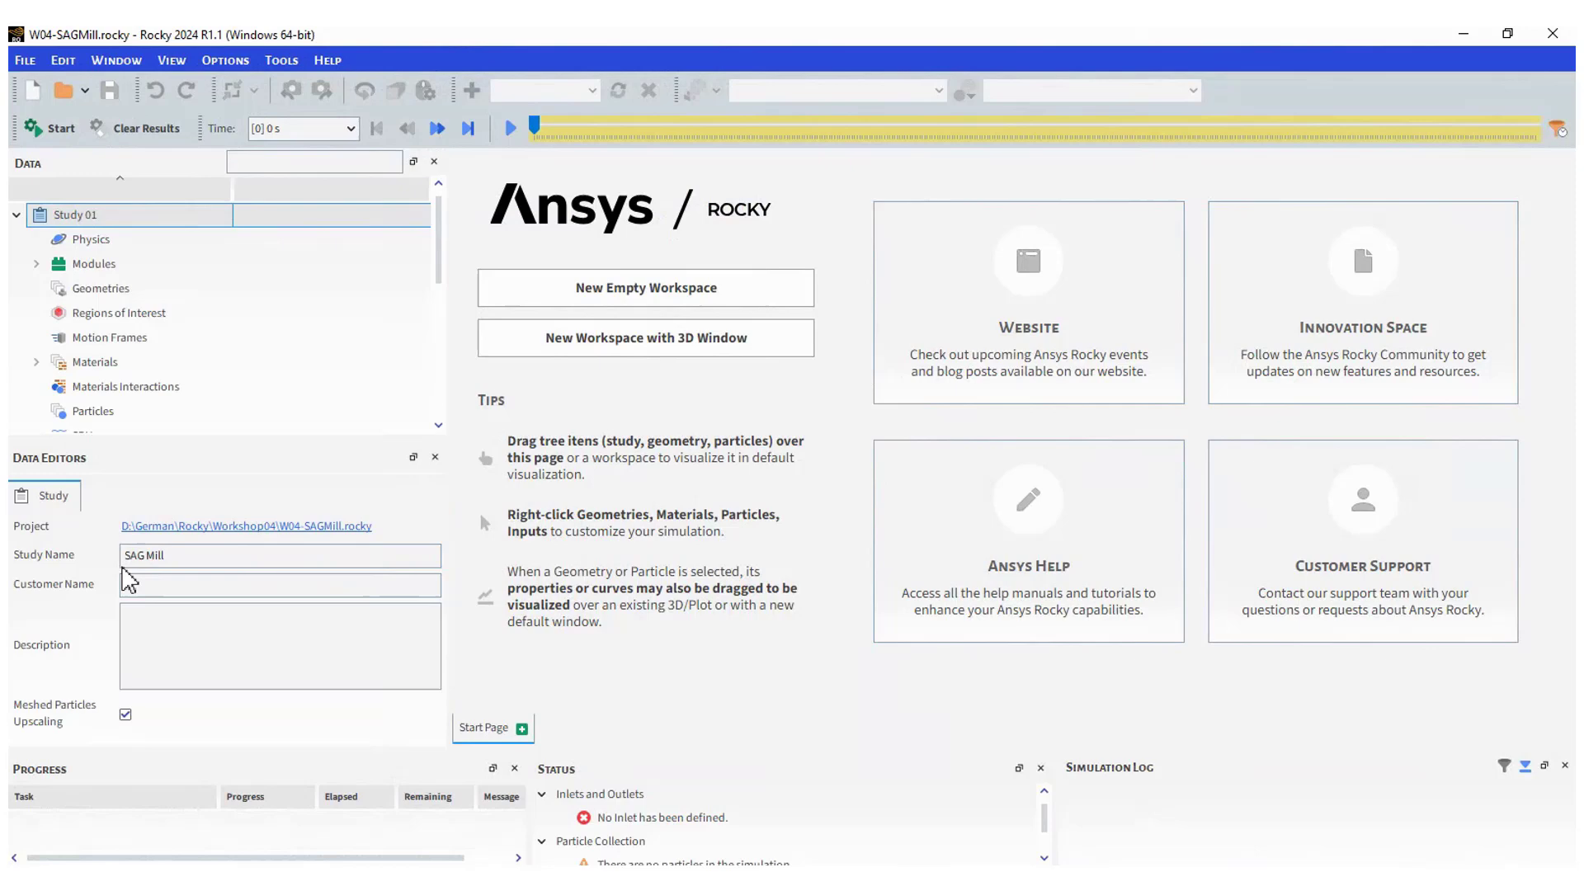
Enter the customer name and paste the 10 rpm, 32 t rock, 8 t steel ball notes
{"action": "left_click", "coordinate": [140, 583]}
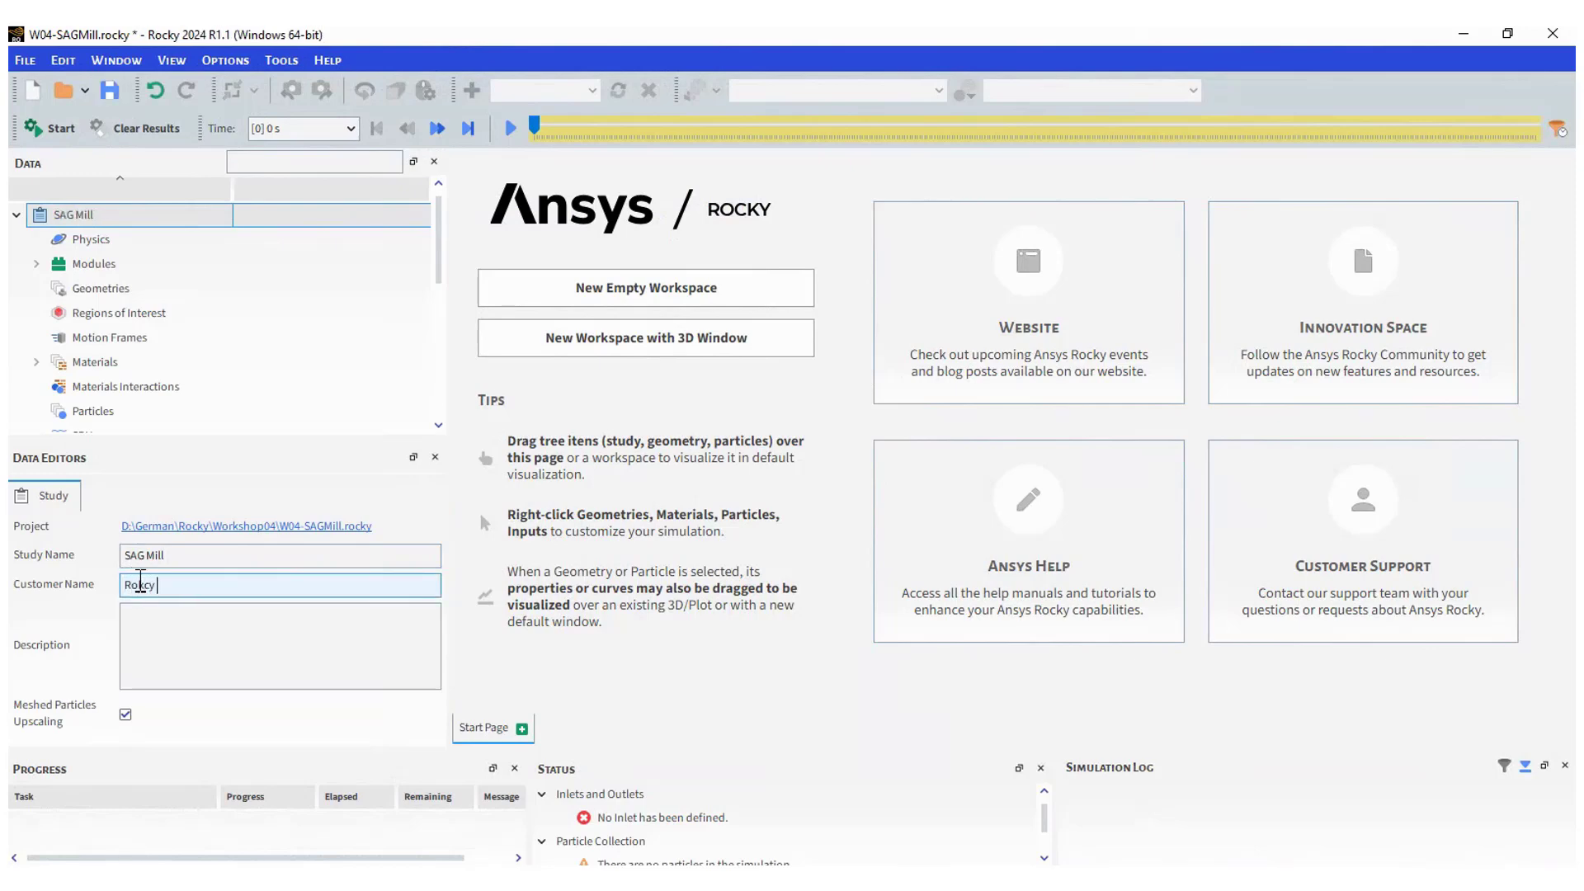
{"action": "left_click", "coordinate": [160, 643]}
{"action": "type", "text": "Mill Speed: 10 rpm Rocky input: 32 t Steel balls input: 8 t"}
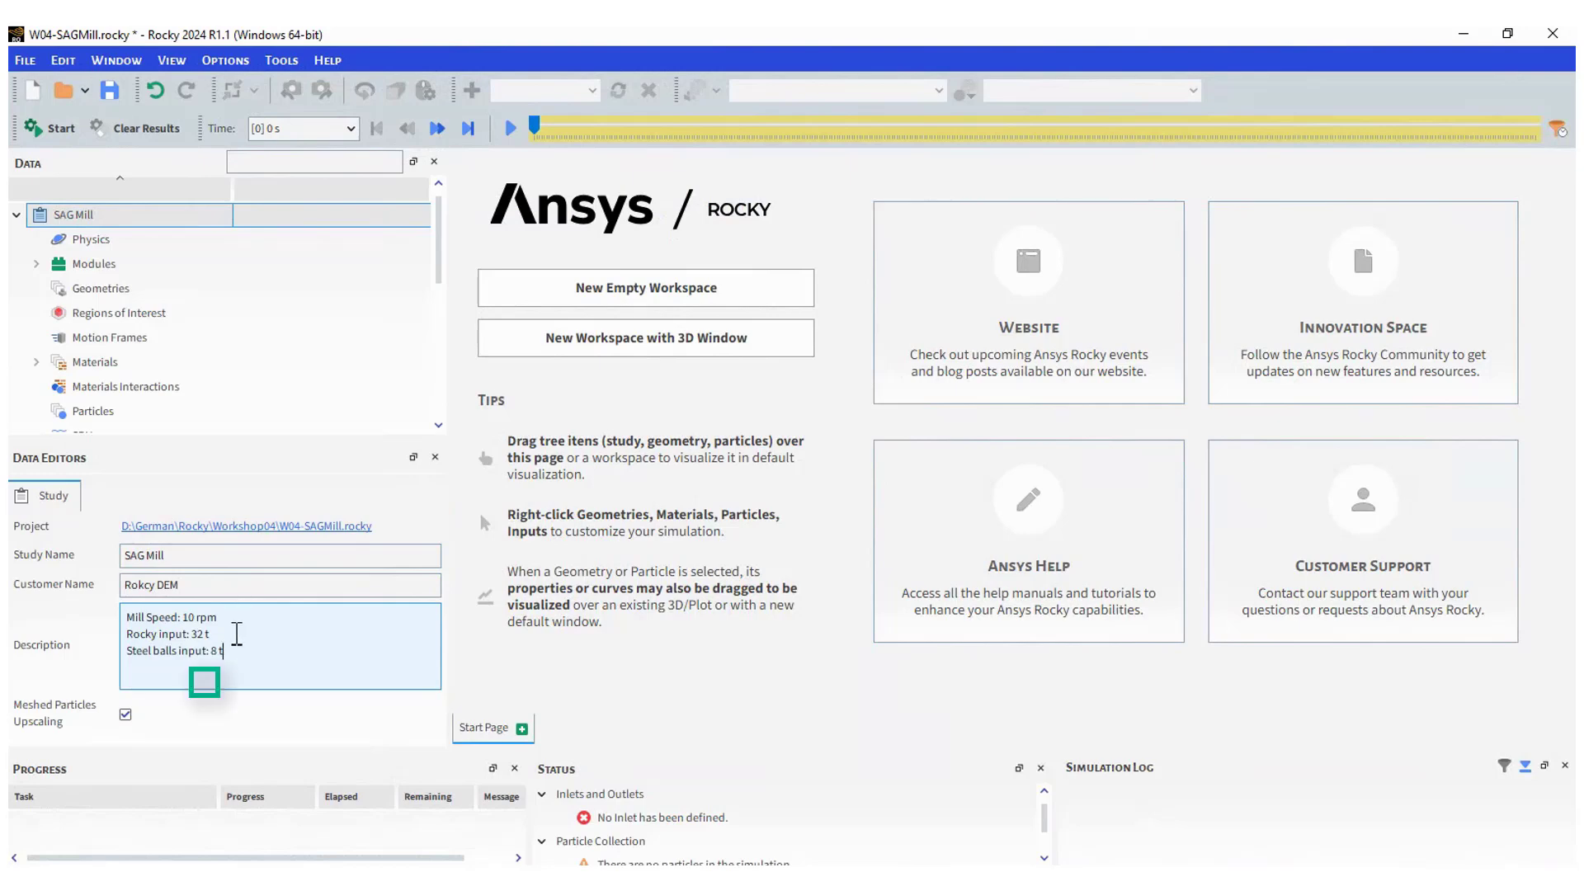
Switch momentum to Type C: Linear Spring Rolling Limit with softening factor 0.1, then save
{"action": "left_click", "coordinate": [103, 240]}
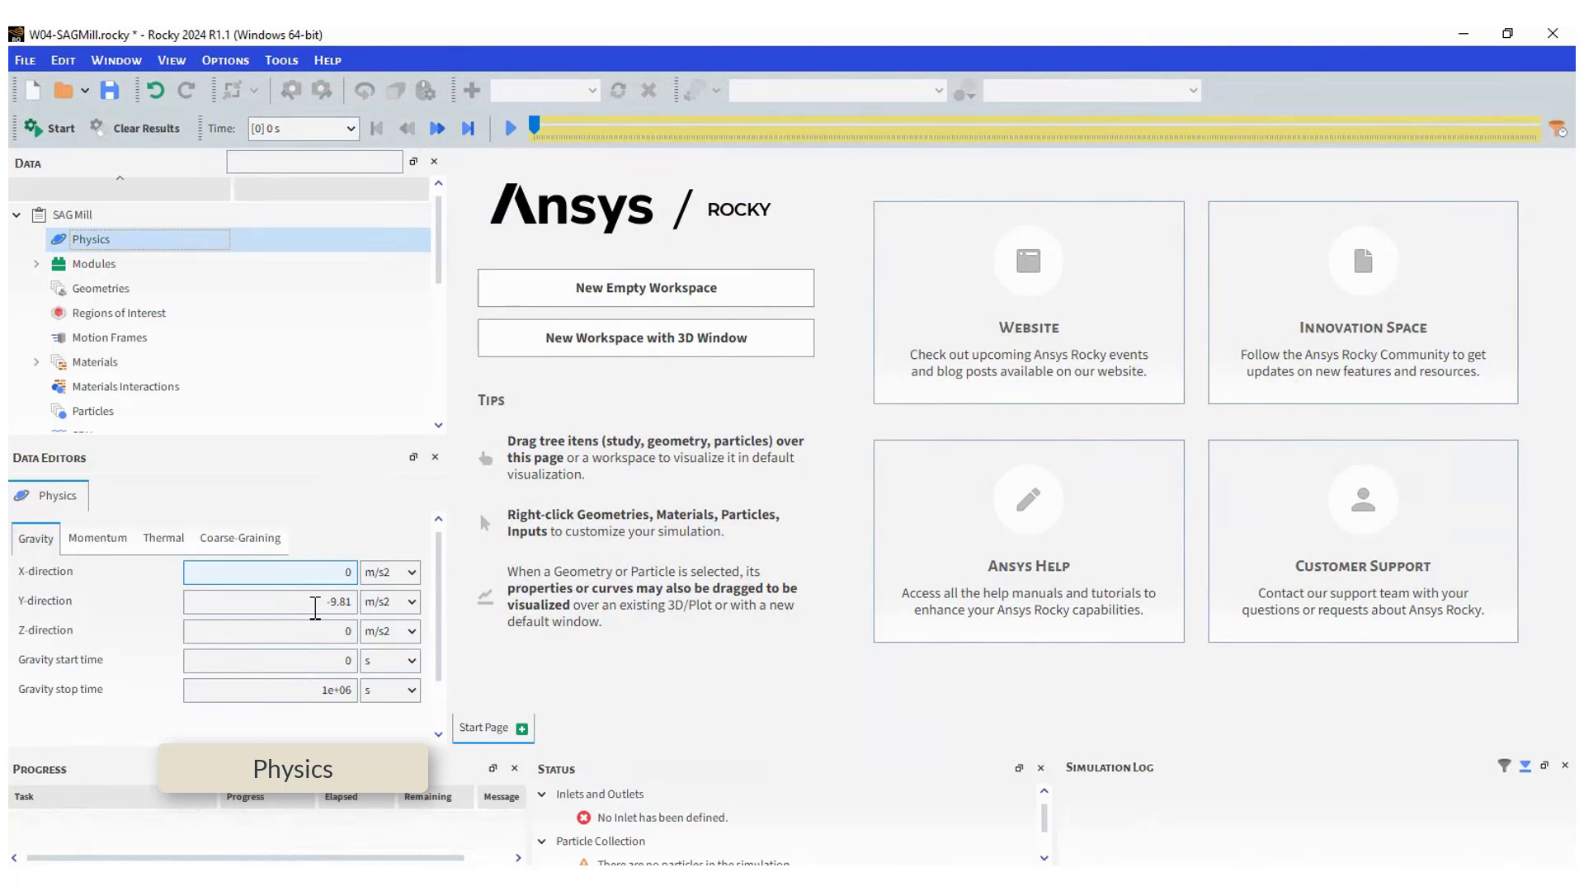
{"action": "left_click", "coordinate": [91, 540]}
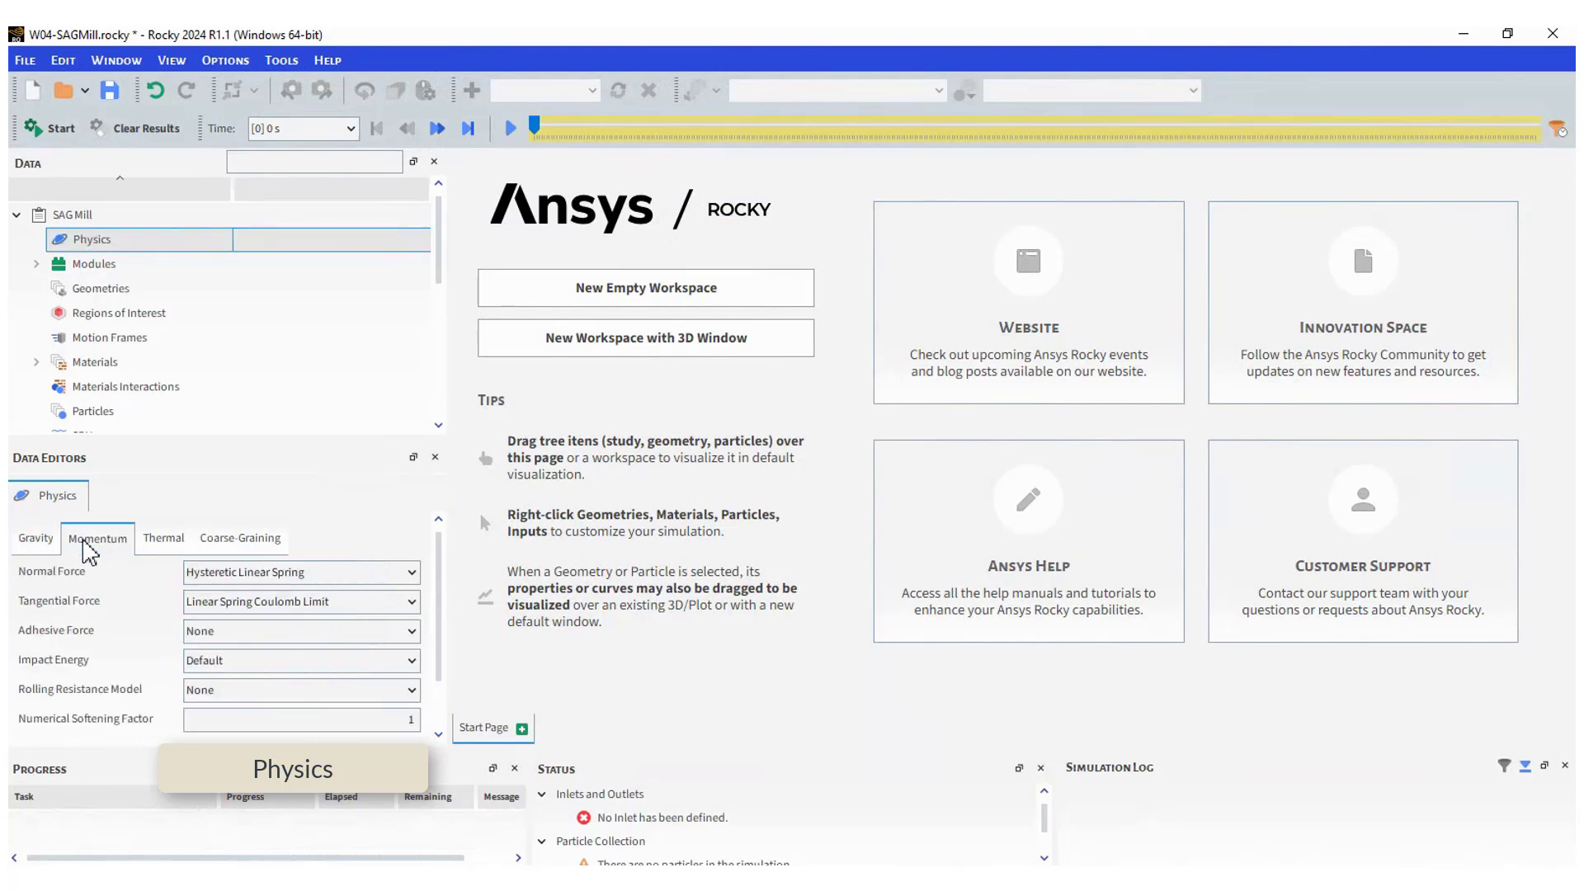
{"action": "left_click", "coordinate": [320, 693]}
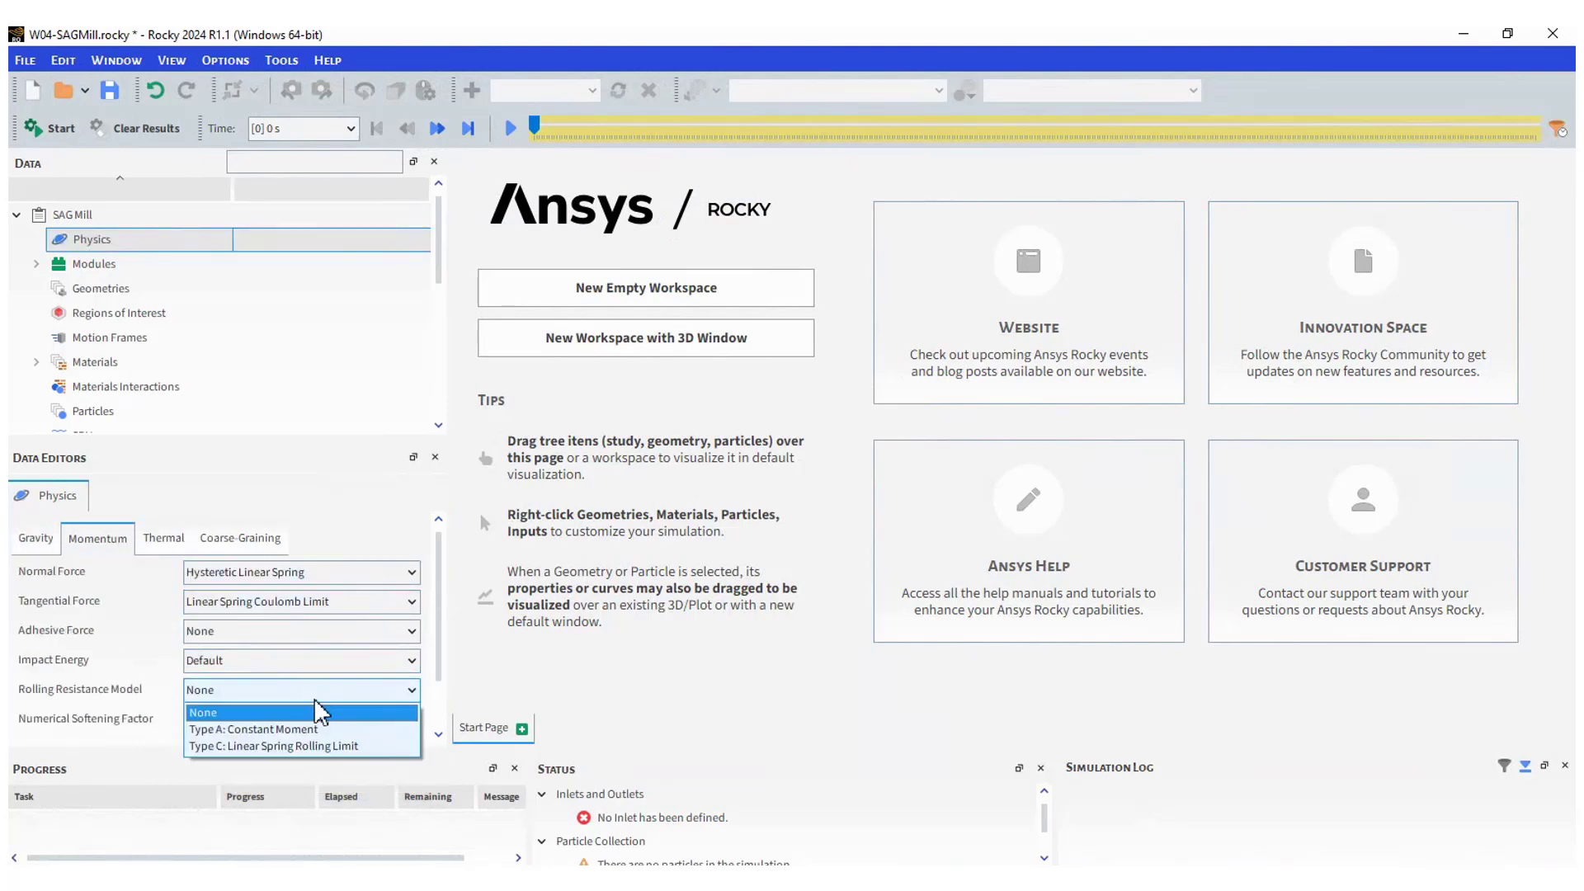
{"action": "left_click", "coordinate": [324, 747]}
{"action": "double_click", "coordinate": [405, 720]}
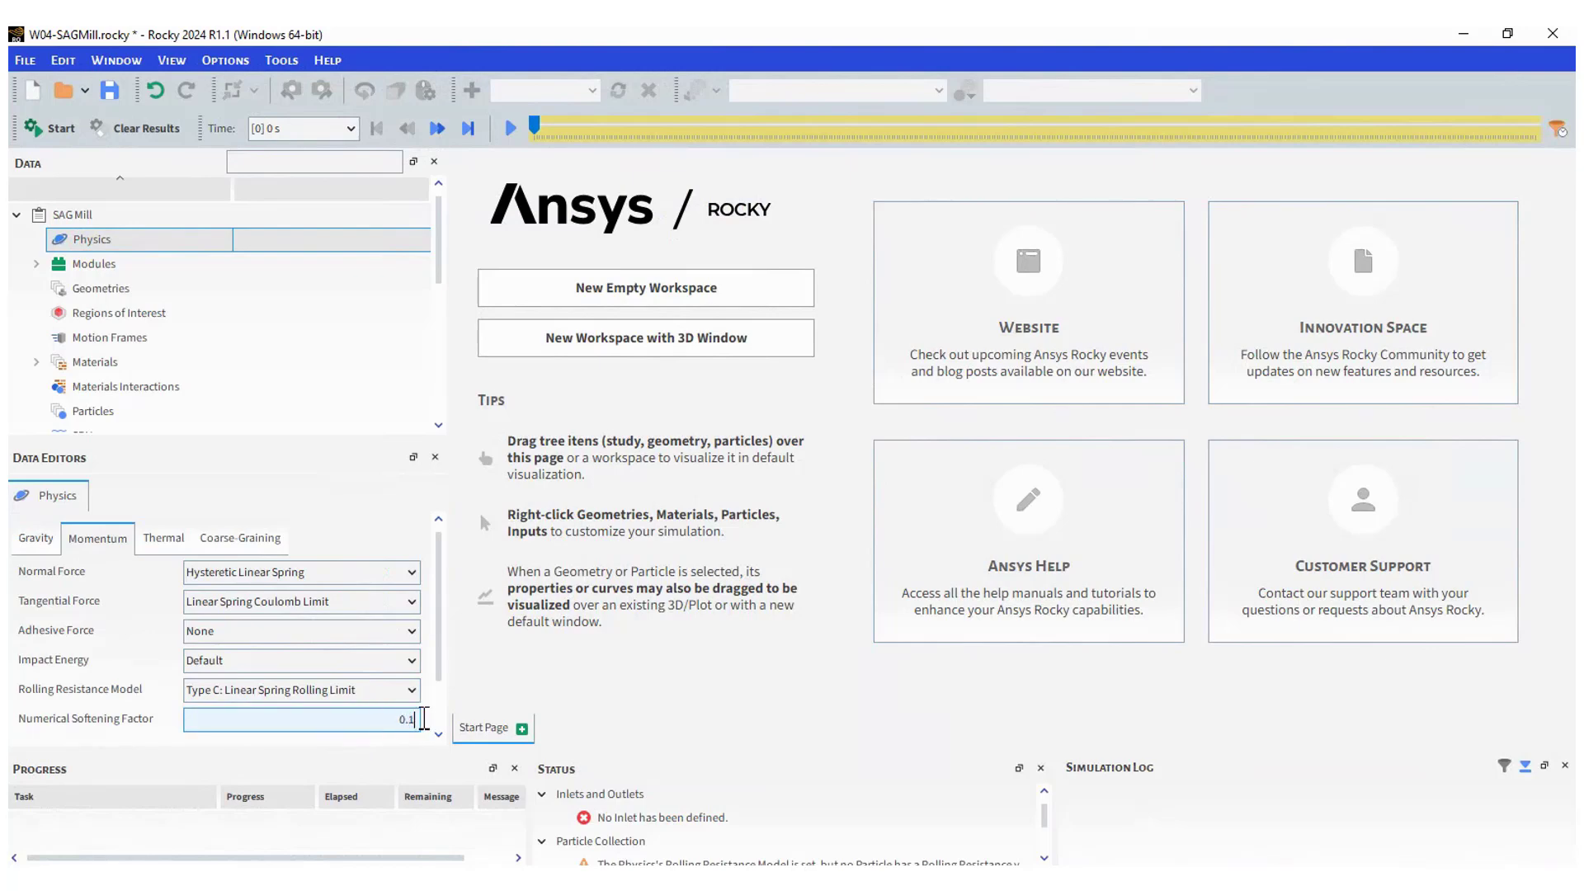
{"action": "type", "text": "0.1"}
{"action": "key", "text": "Return"}
{"action": "key", "text": "ctrl+s"}
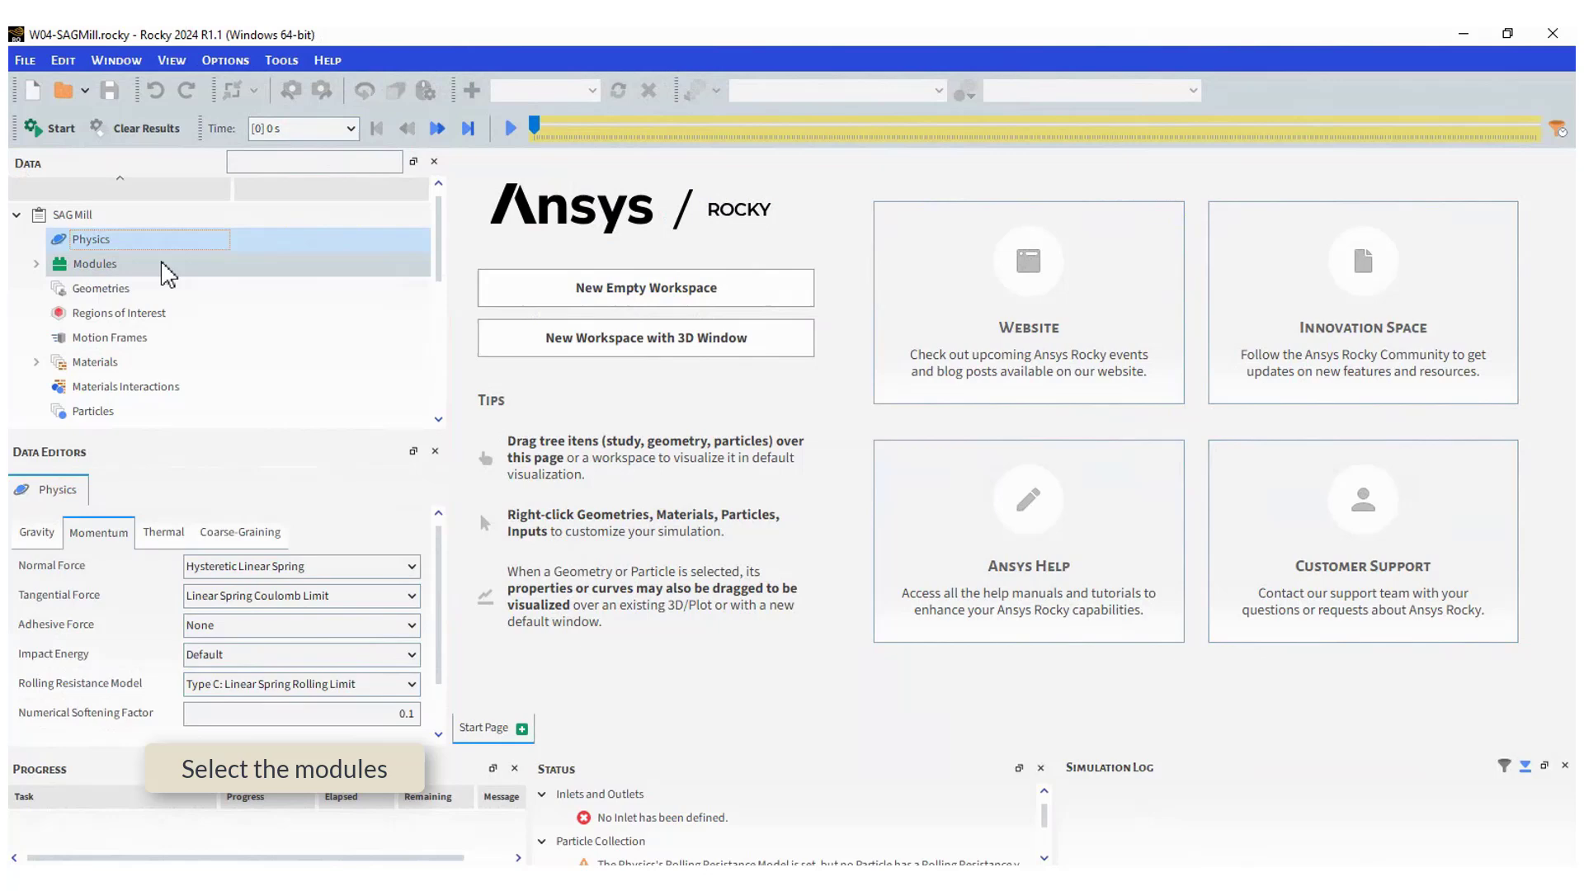
Enable Boundary Collision, Inter-particle Collision and Particles Energy Spectra statistics modules
{"action": "left_click", "coordinate": [162, 264]}
{"action": "left_click", "coordinate": [24, 571]}
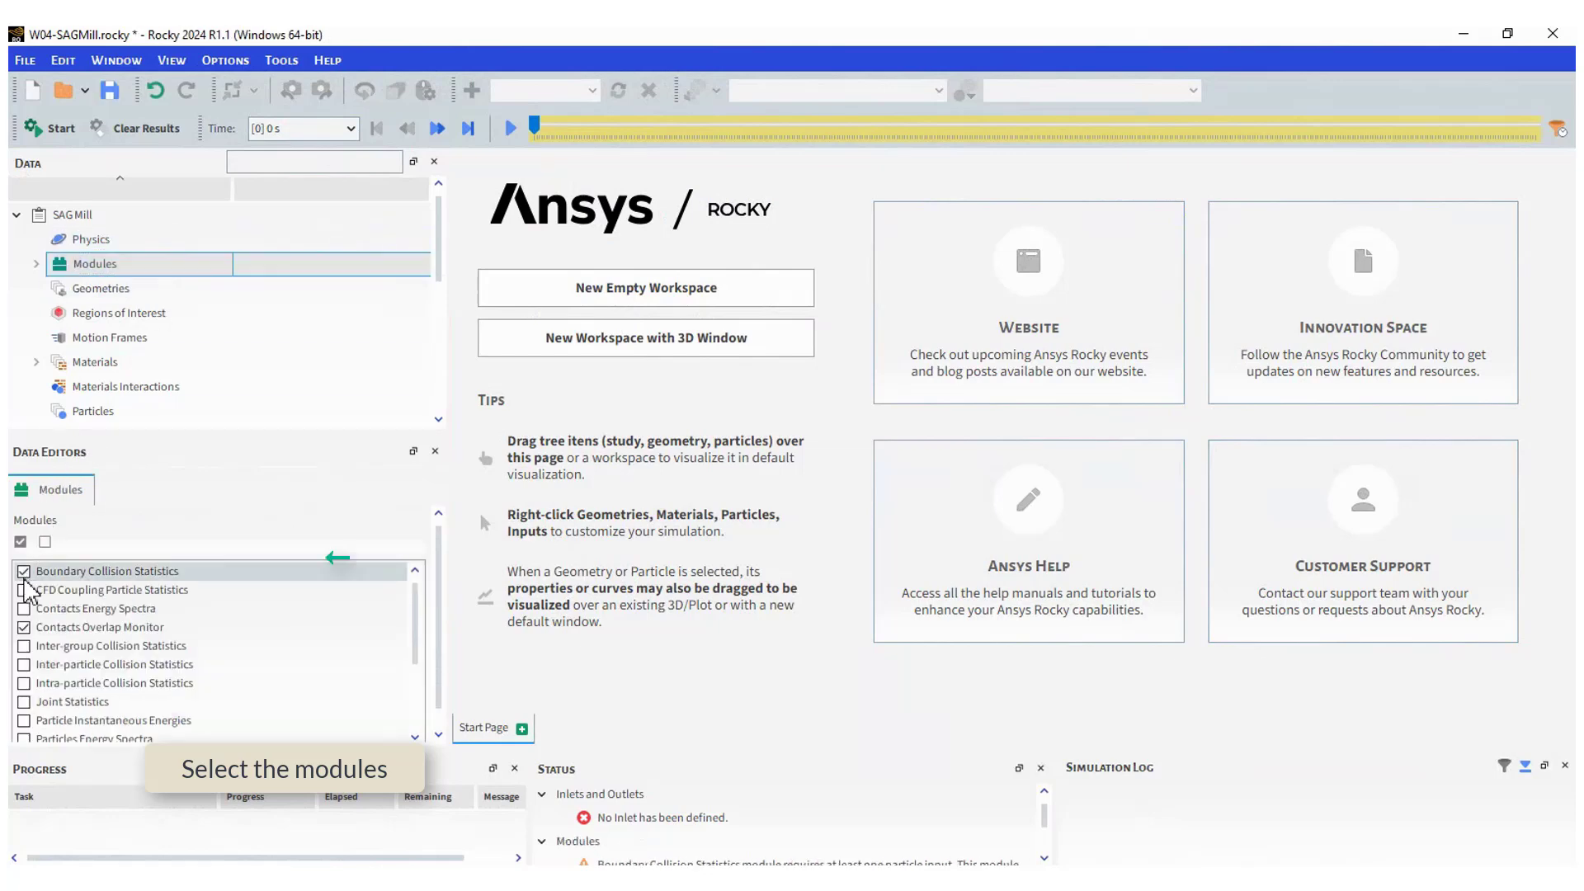
{"action": "left_click", "coordinate": [24, 664]}
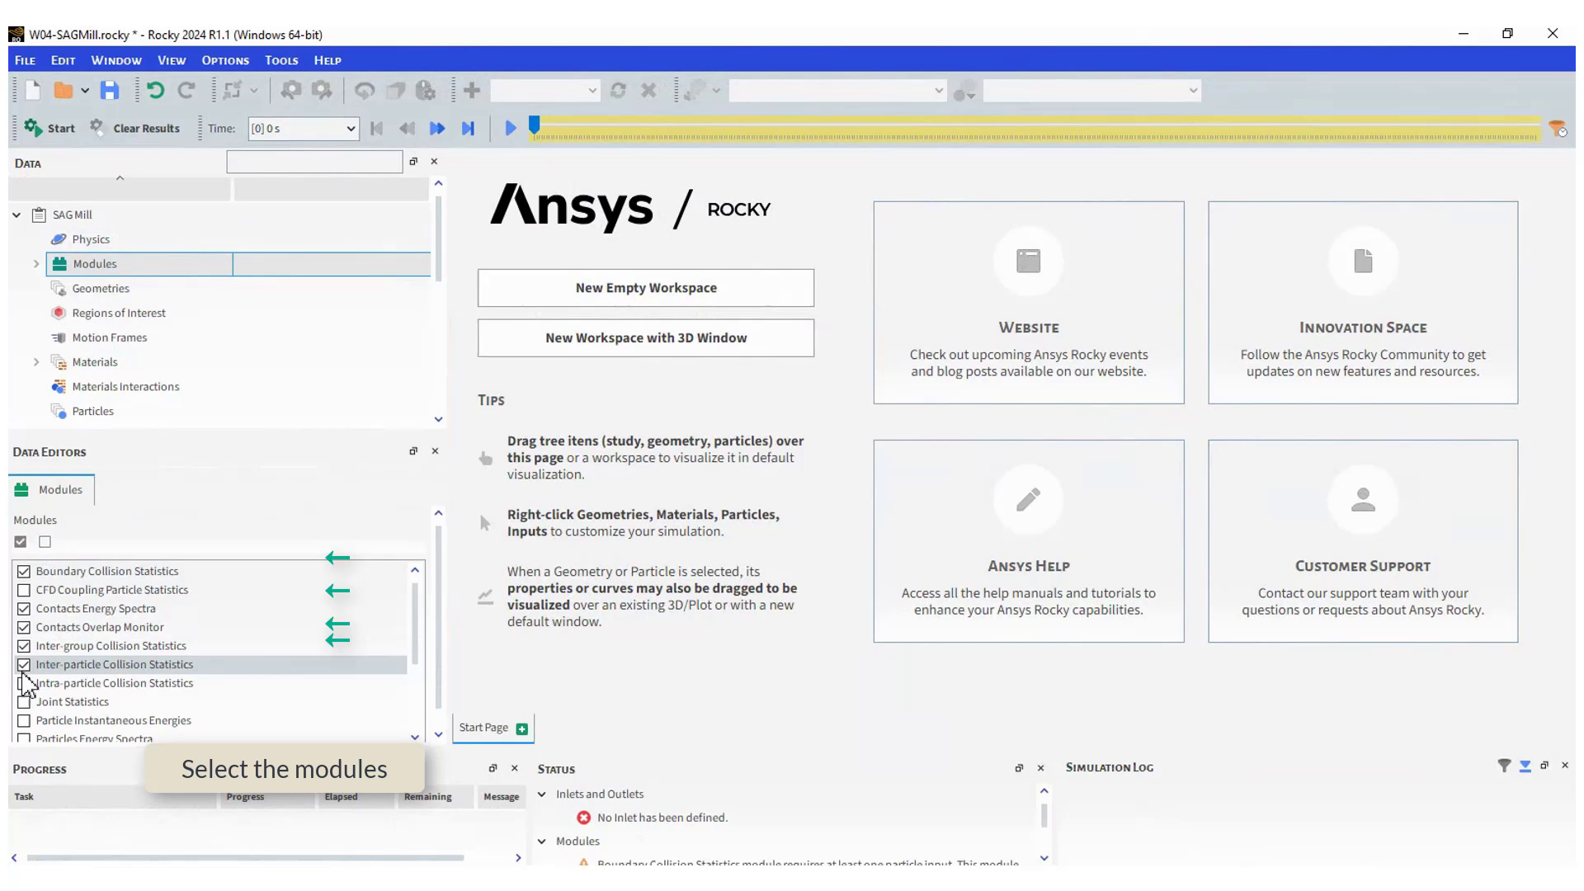
{"action": "left_click", "coordinate": [24, 738]}
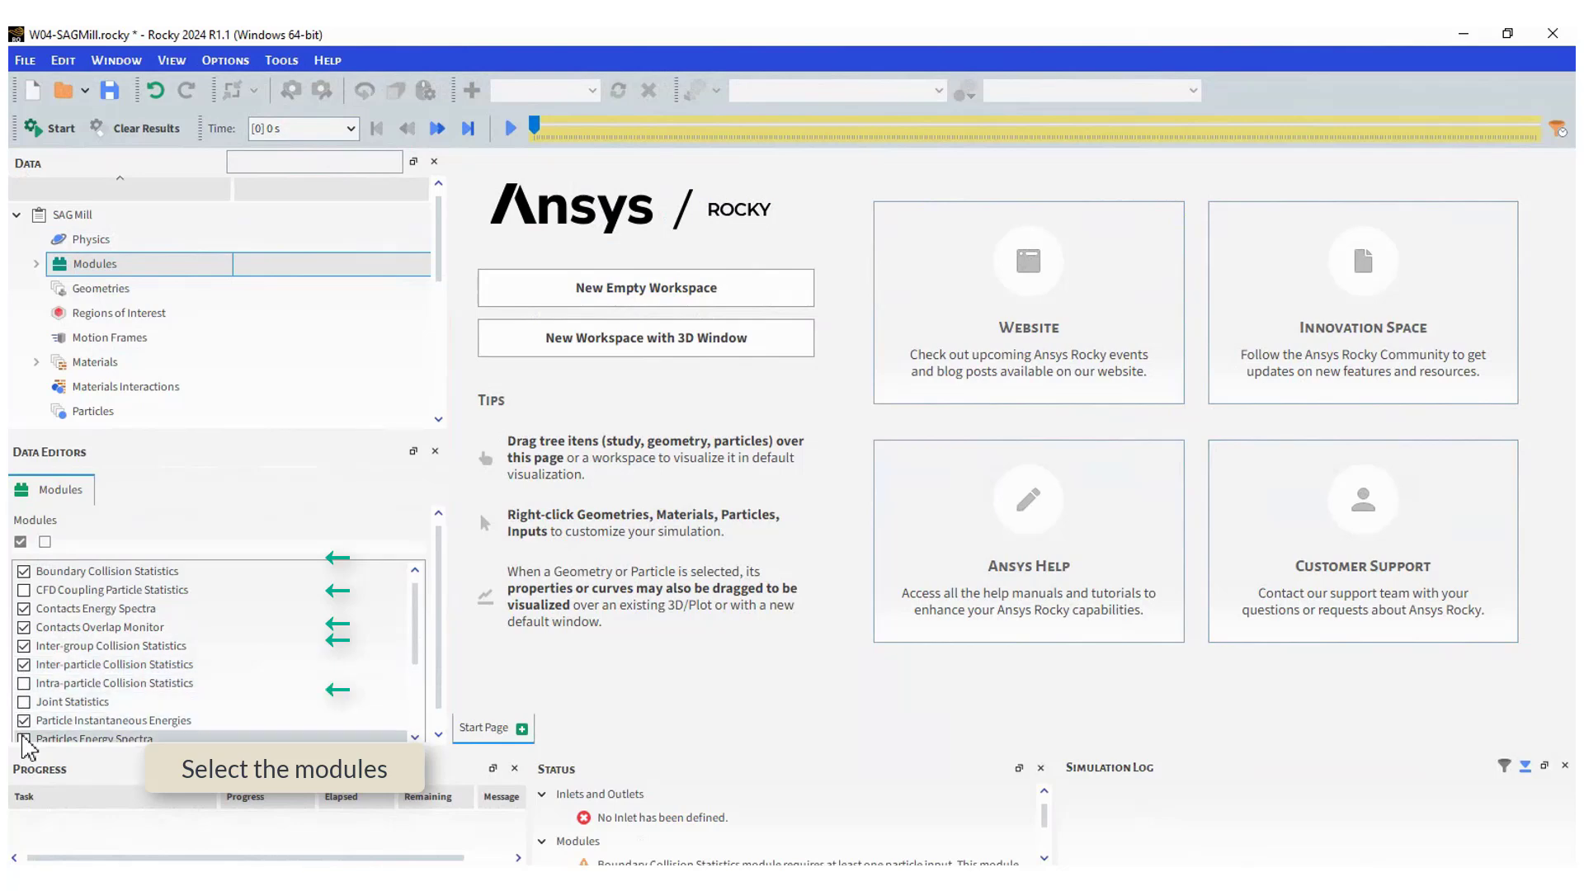
Make Boundary Collision Statistics record collision intensities
{"action": "double_click", "coordinate": [95, 265]}
{"action": "left_click", "coordinate": [122, 290]}
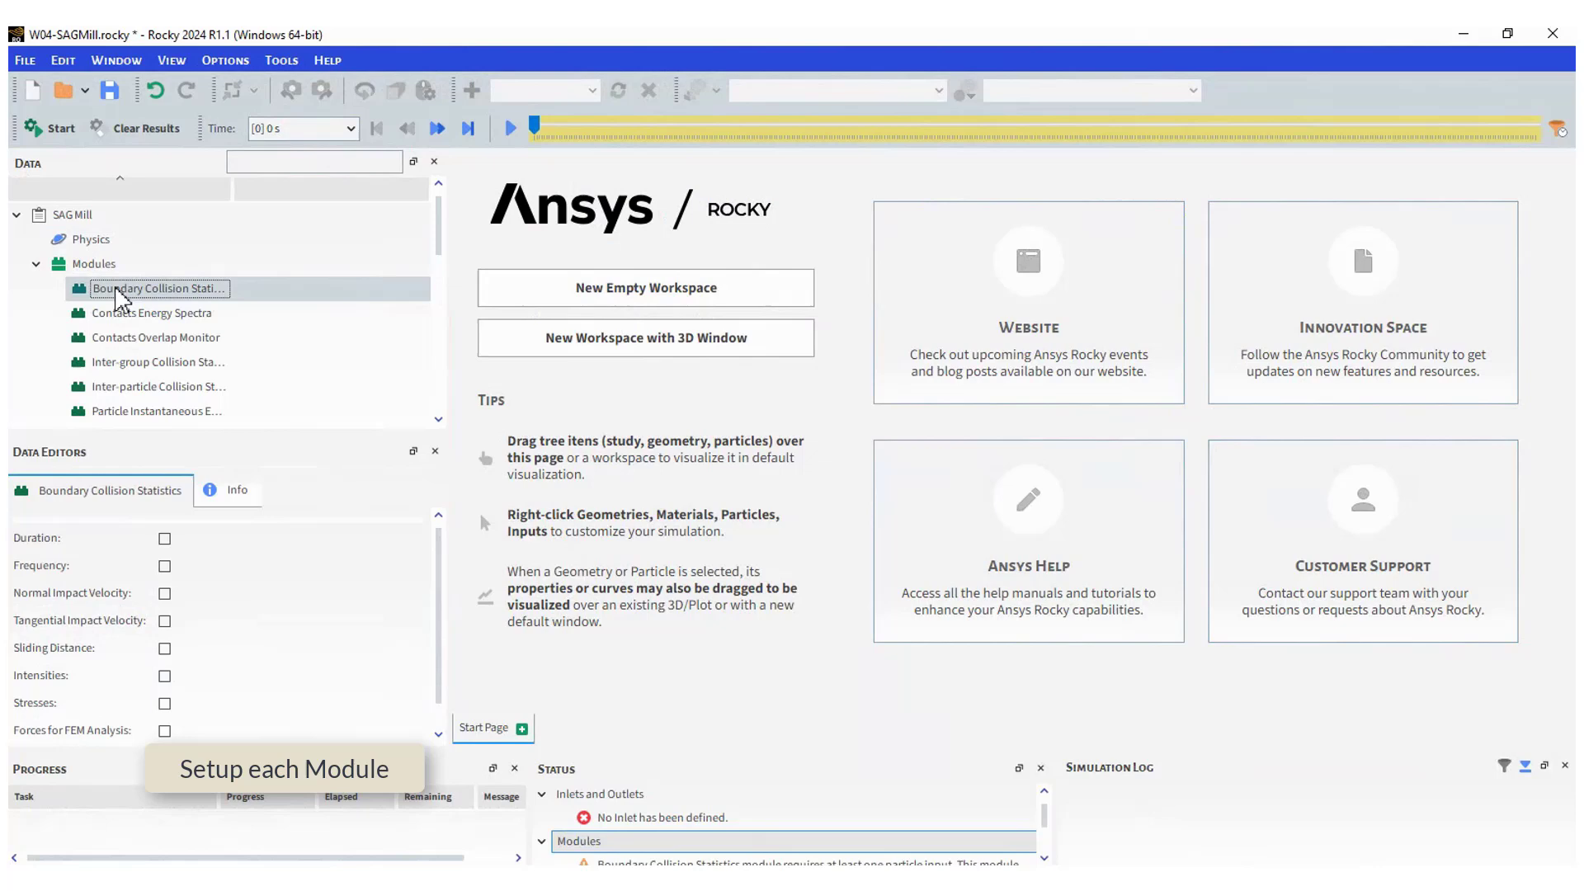
{"action": "left_click", "coordinate": [165, 677]}
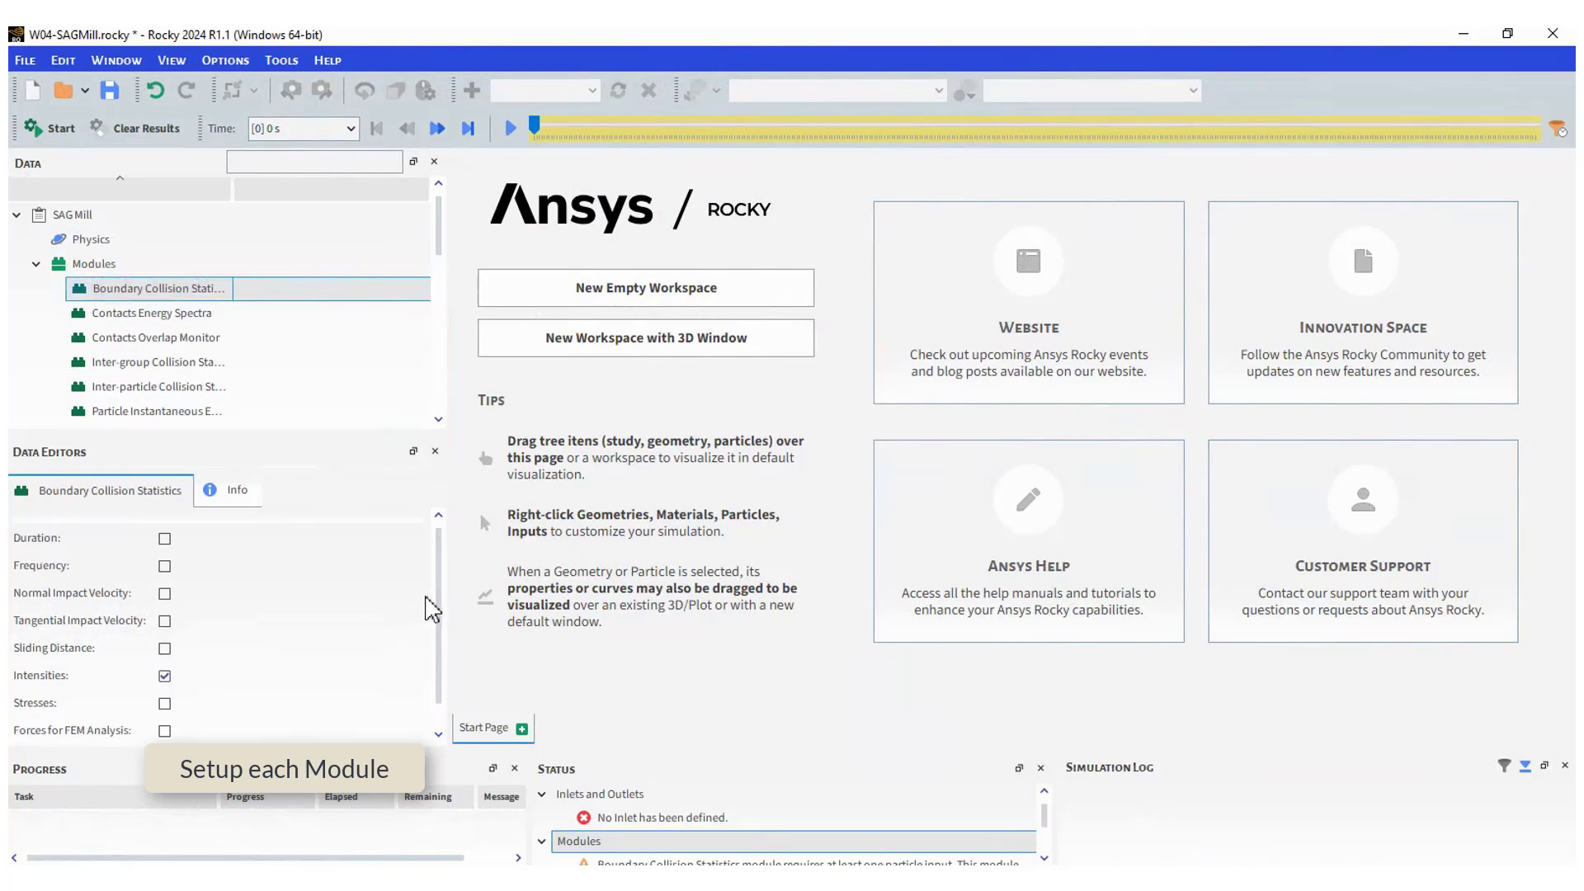
Make Contacts Energy Spectra record impact energy, starting at 7 s with 20 bins
{"action": "left_click", "coordinate": [170, 315]}
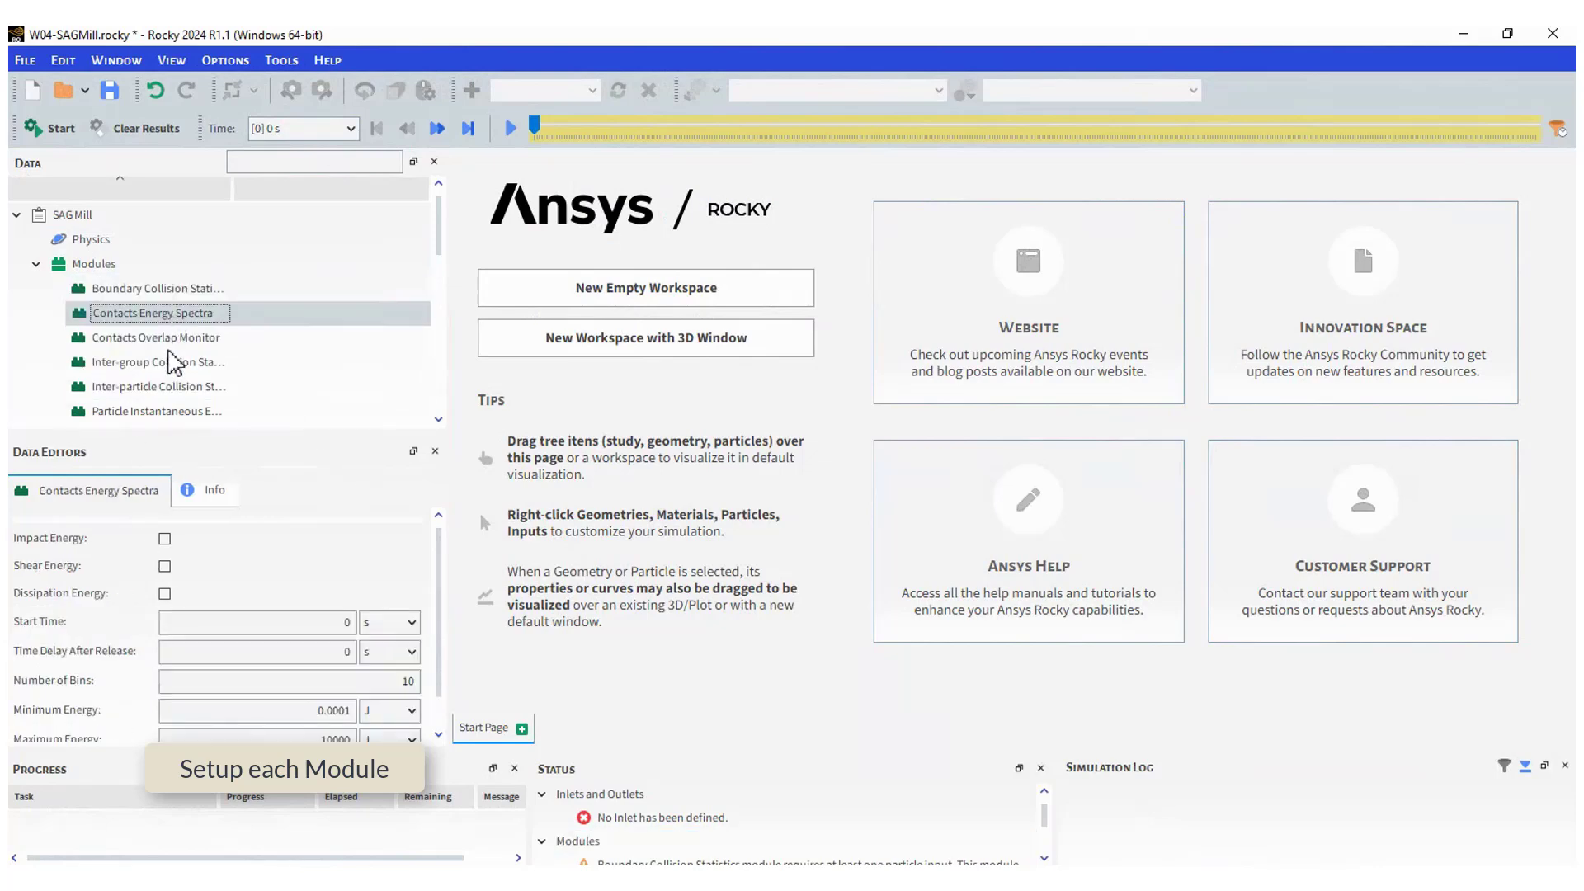
{"action": "left_click", "coordinate": [165, 539]}
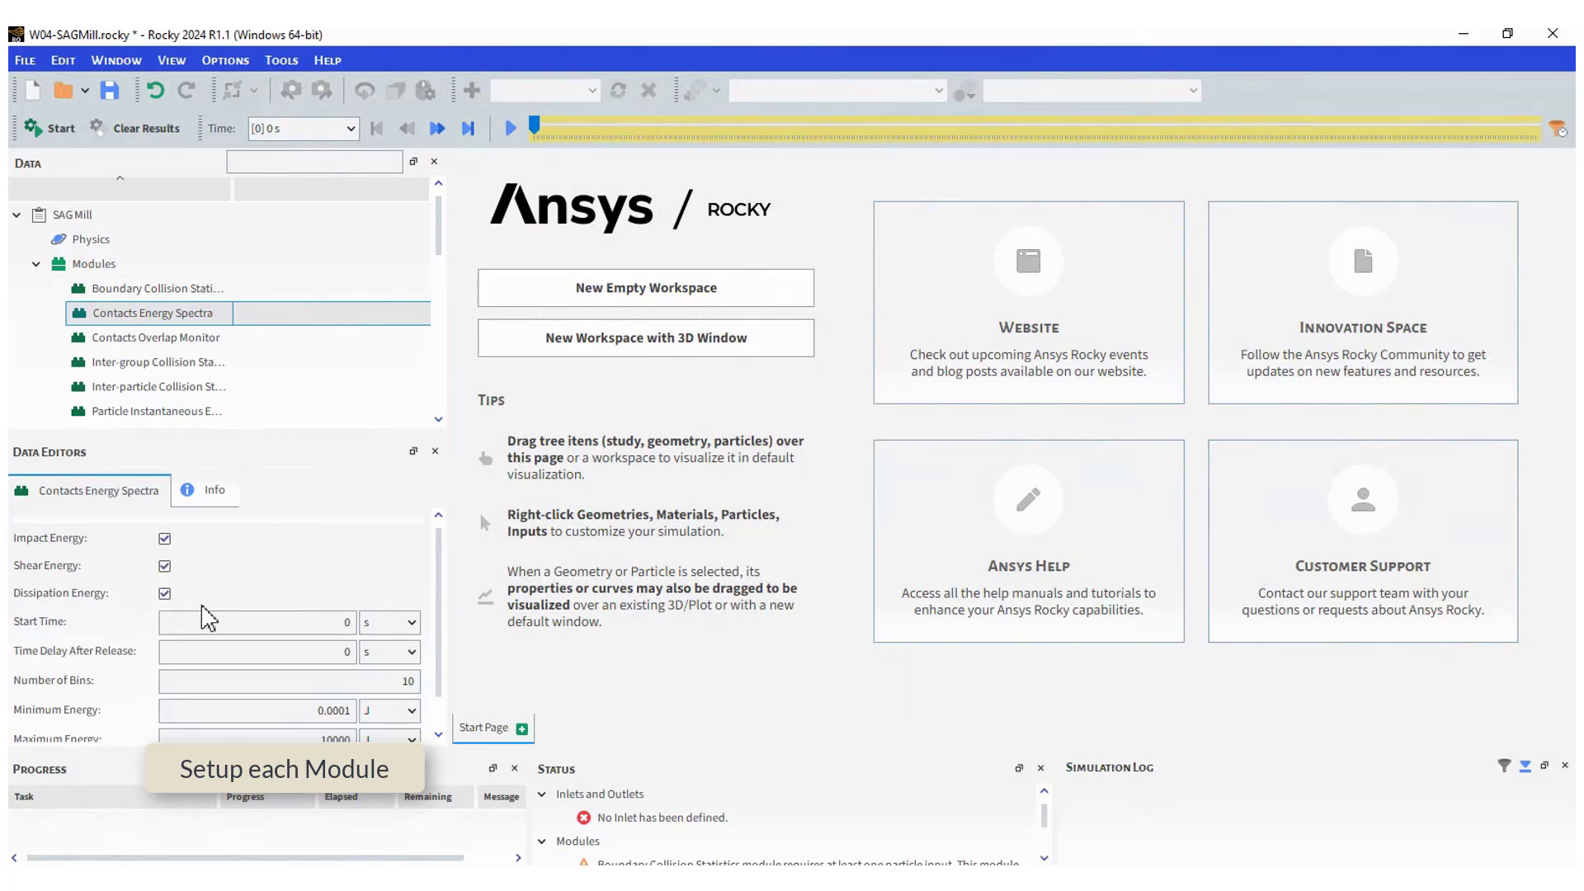
{"action": "double_click", "coordinate": [344, 622]}
{"action": "type", "text": "7"}
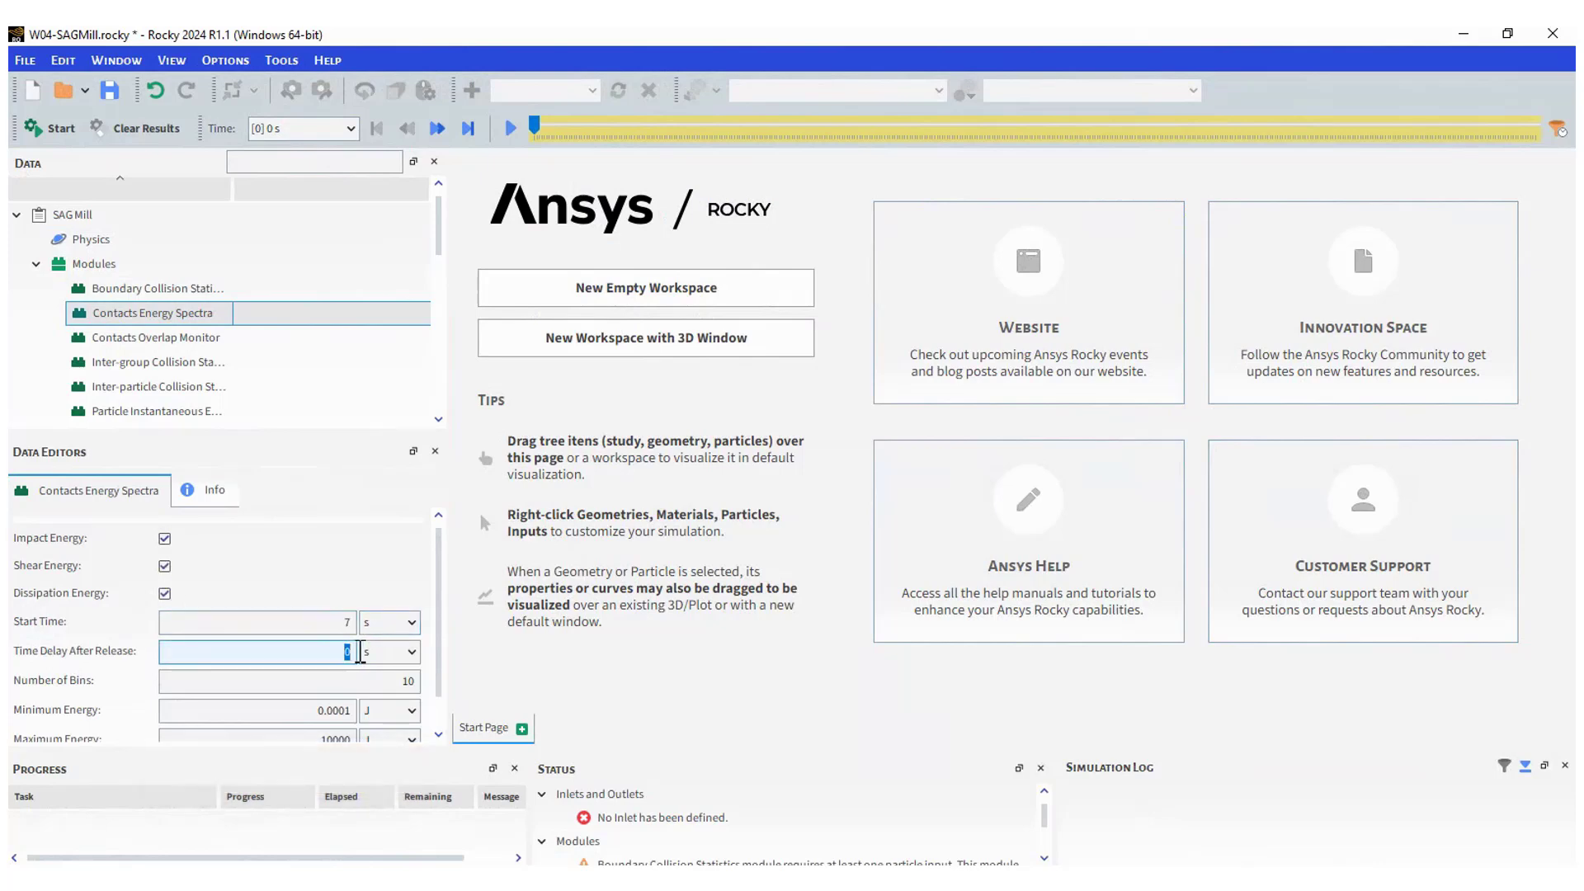
{"action": "left_click_drag", "start_coordinate": [354, 674], "coordinate": [425, 686]}
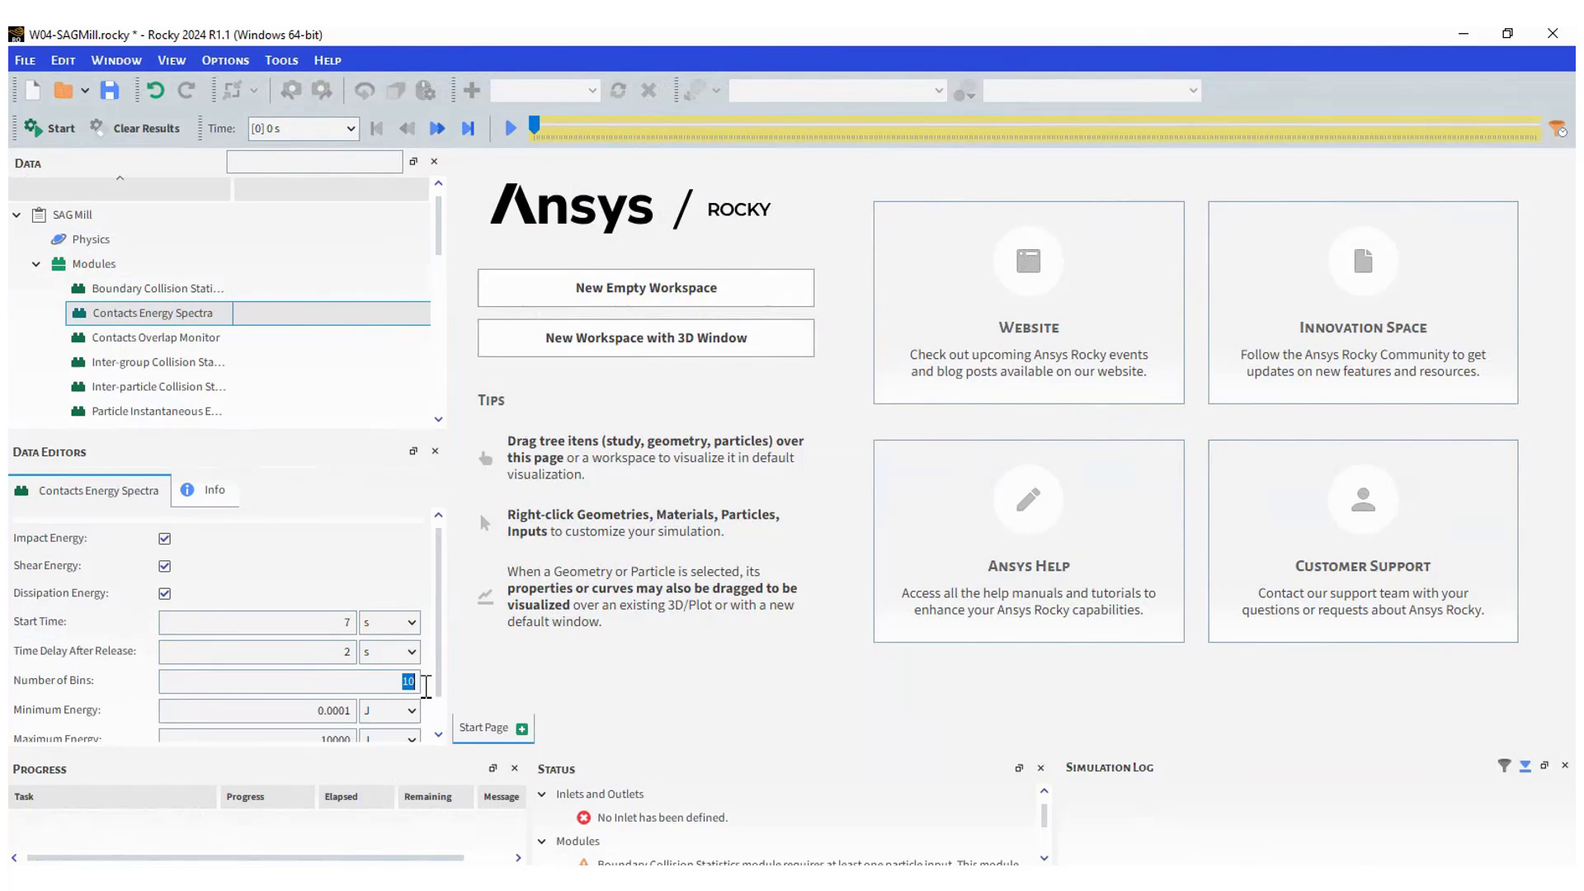
{"action": "type", "text": "20"}
{"action": "scroll", "coordinate": [443, 660], "scroll_direction": "down", "scroll_amount": 1}
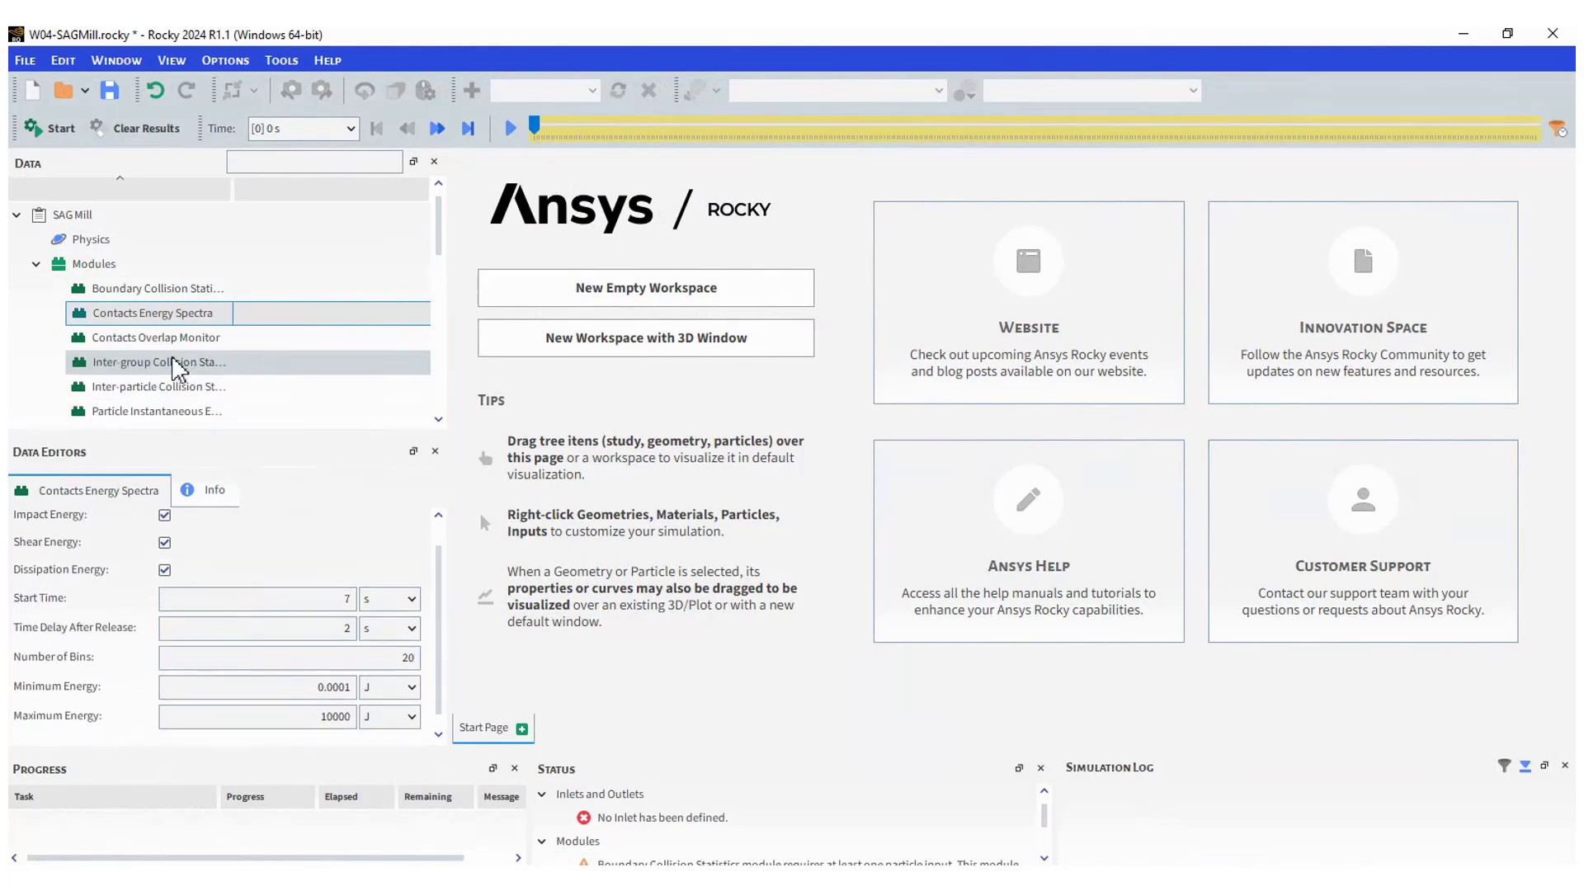
Record inter-group energy dissipation and inter-particle collision power
{"action": "left_click", "coordinate": [177, 363]}
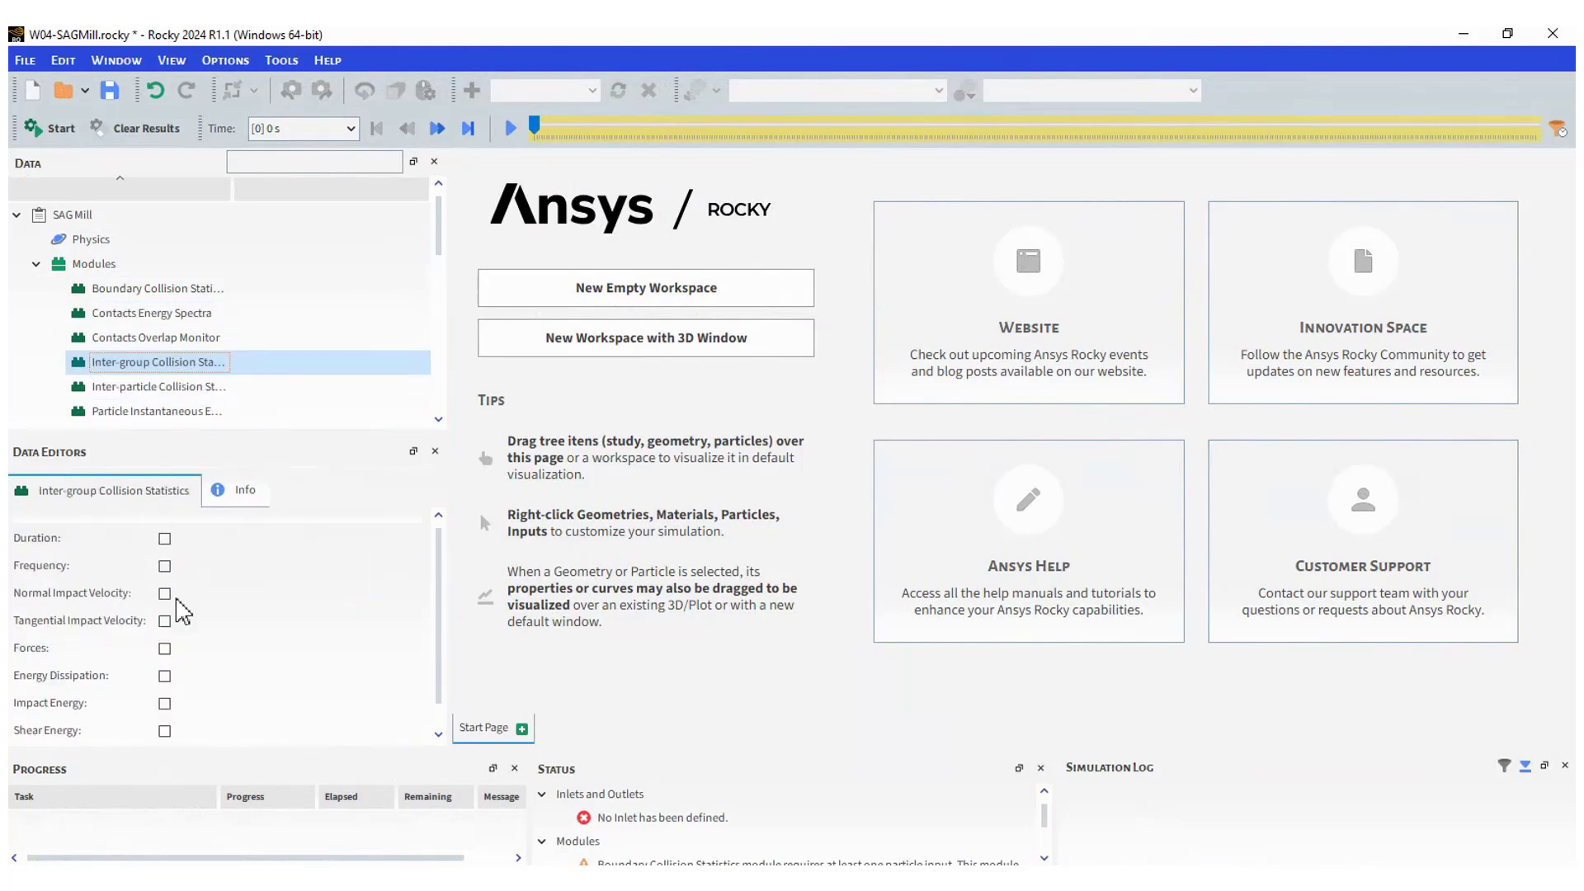
{"action": "left_click", "coordinate": [165, 677]}
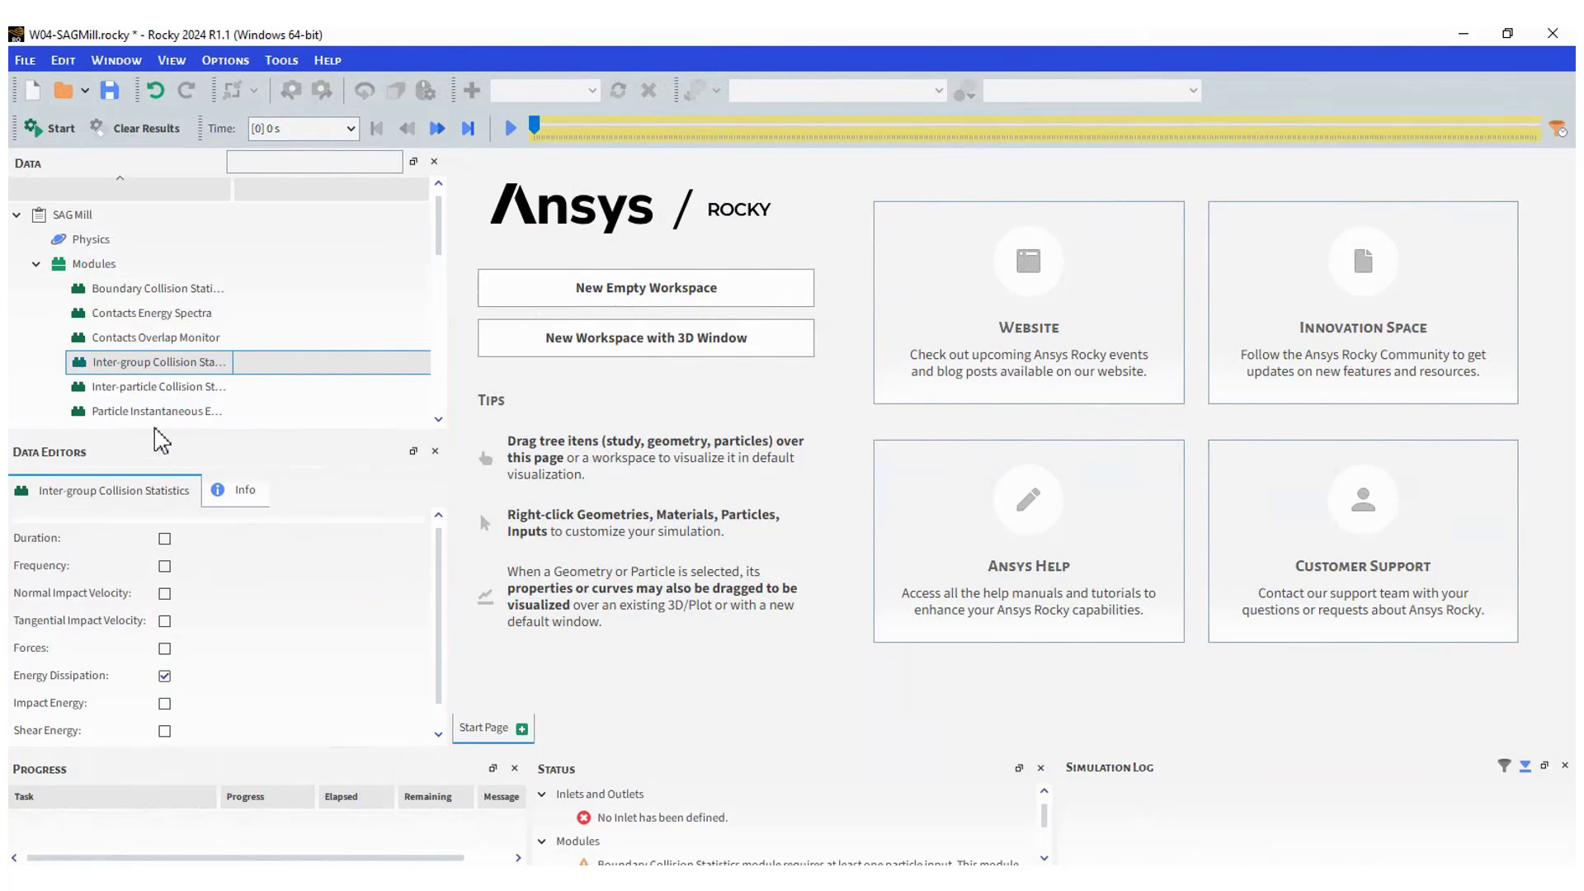
{"action": "left_click", "coordinate": [157, 386]}
{"action": "left_click", "coordinate": [165, 649]}
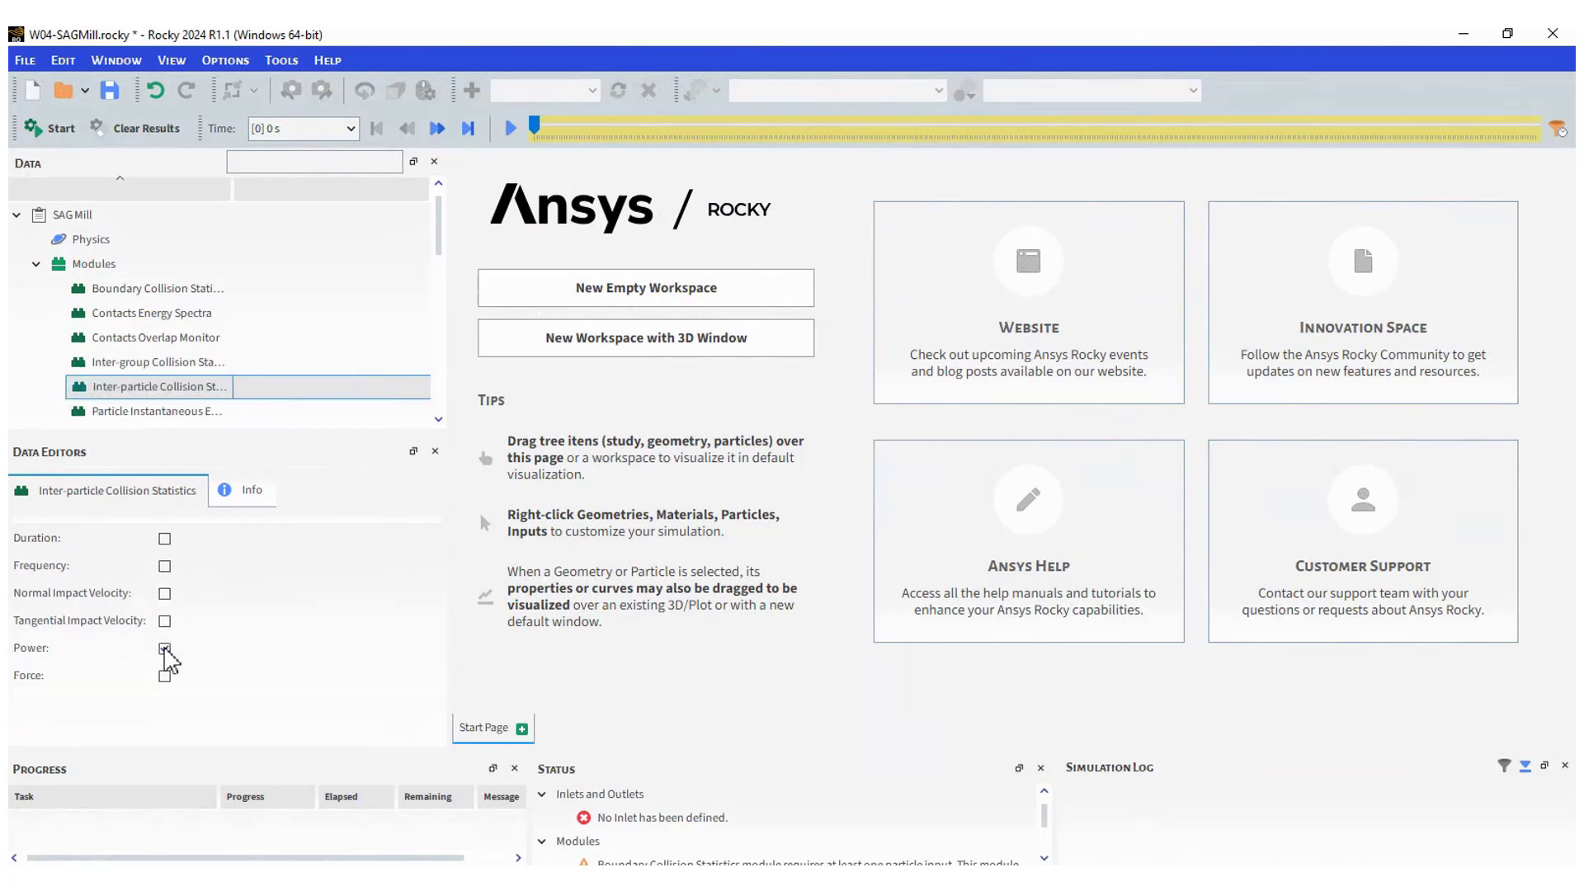
{"action": "left_click", "coordinate": [439, 418]}
{"action": "left_click", "coordinate": [438, 418]}
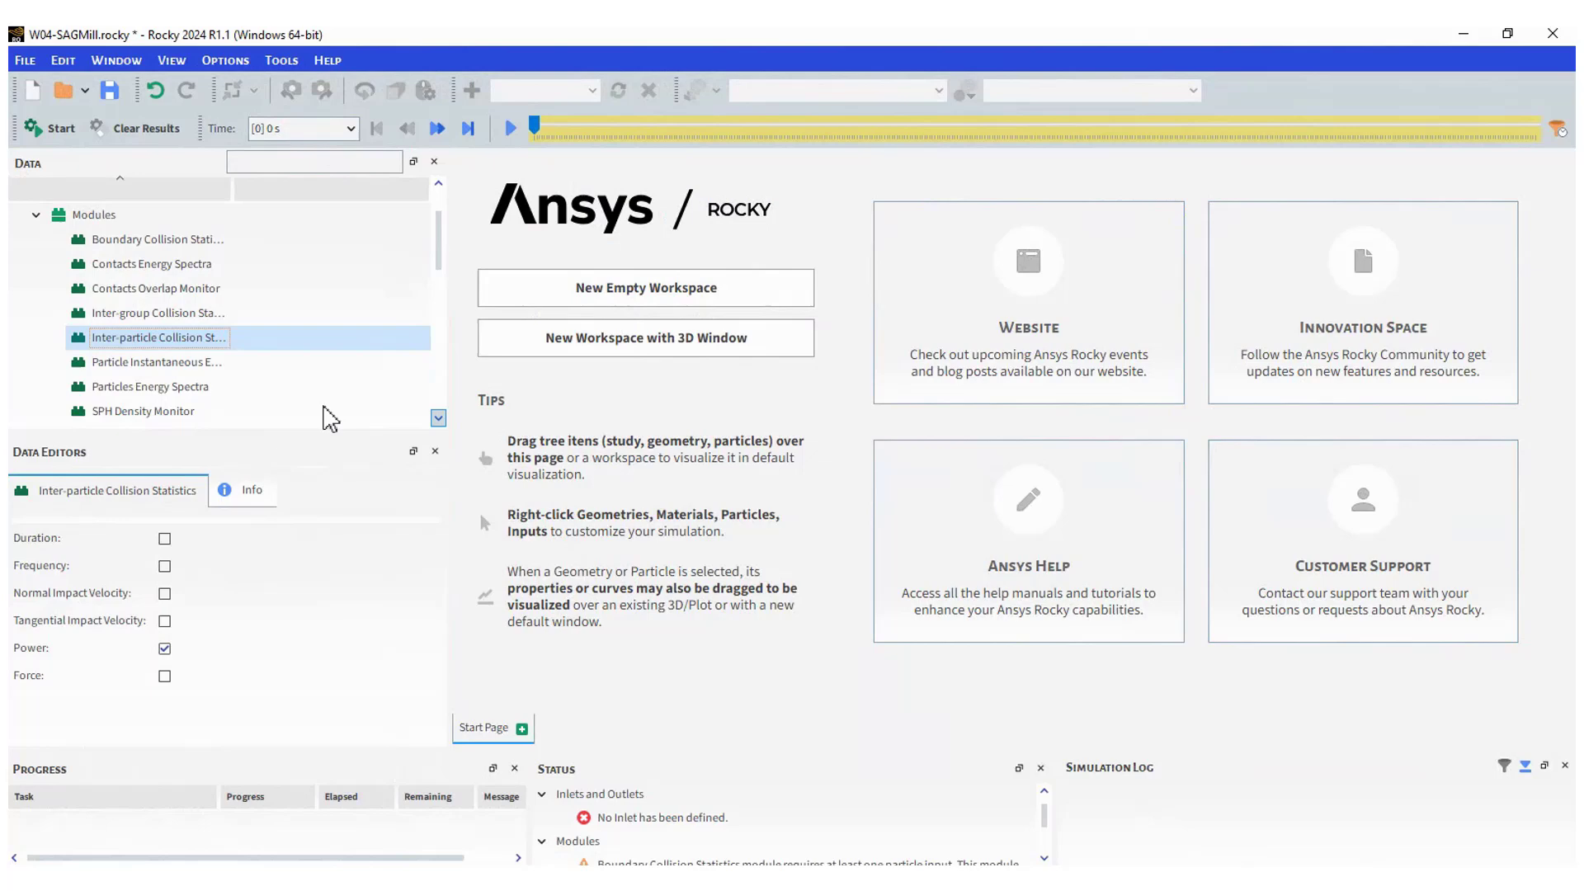
Make Particles Energy Spectra record impact energy from 7 s, 2 s delay, 20 bins, and save
{"action": "left_click", "coordinate": [223, 389]}
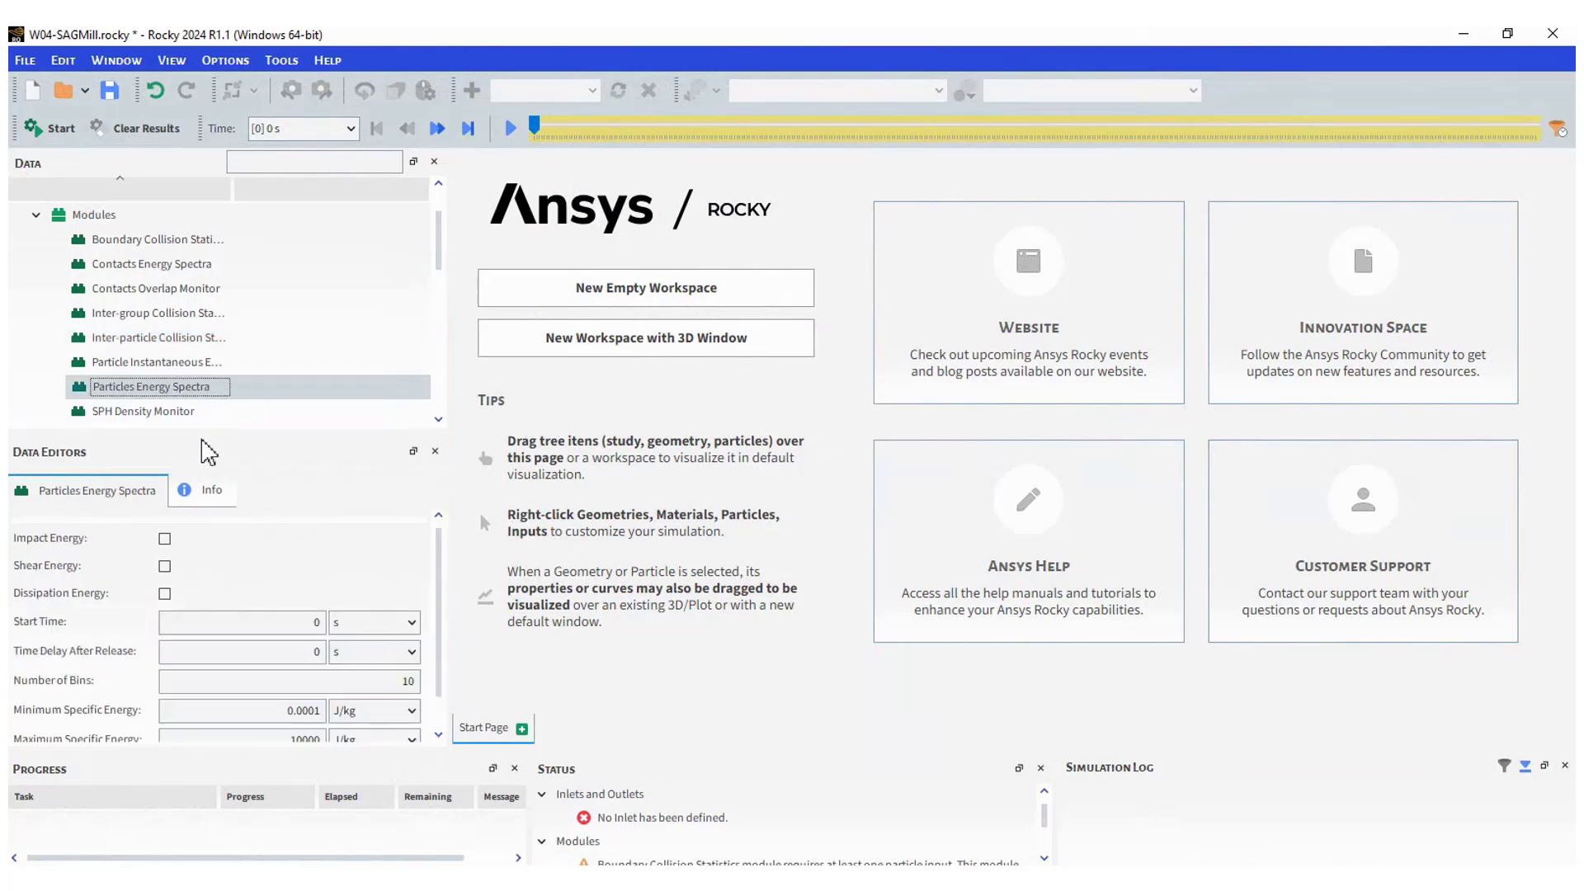
{"action": "left_click", "coordinate": [165, 538]}
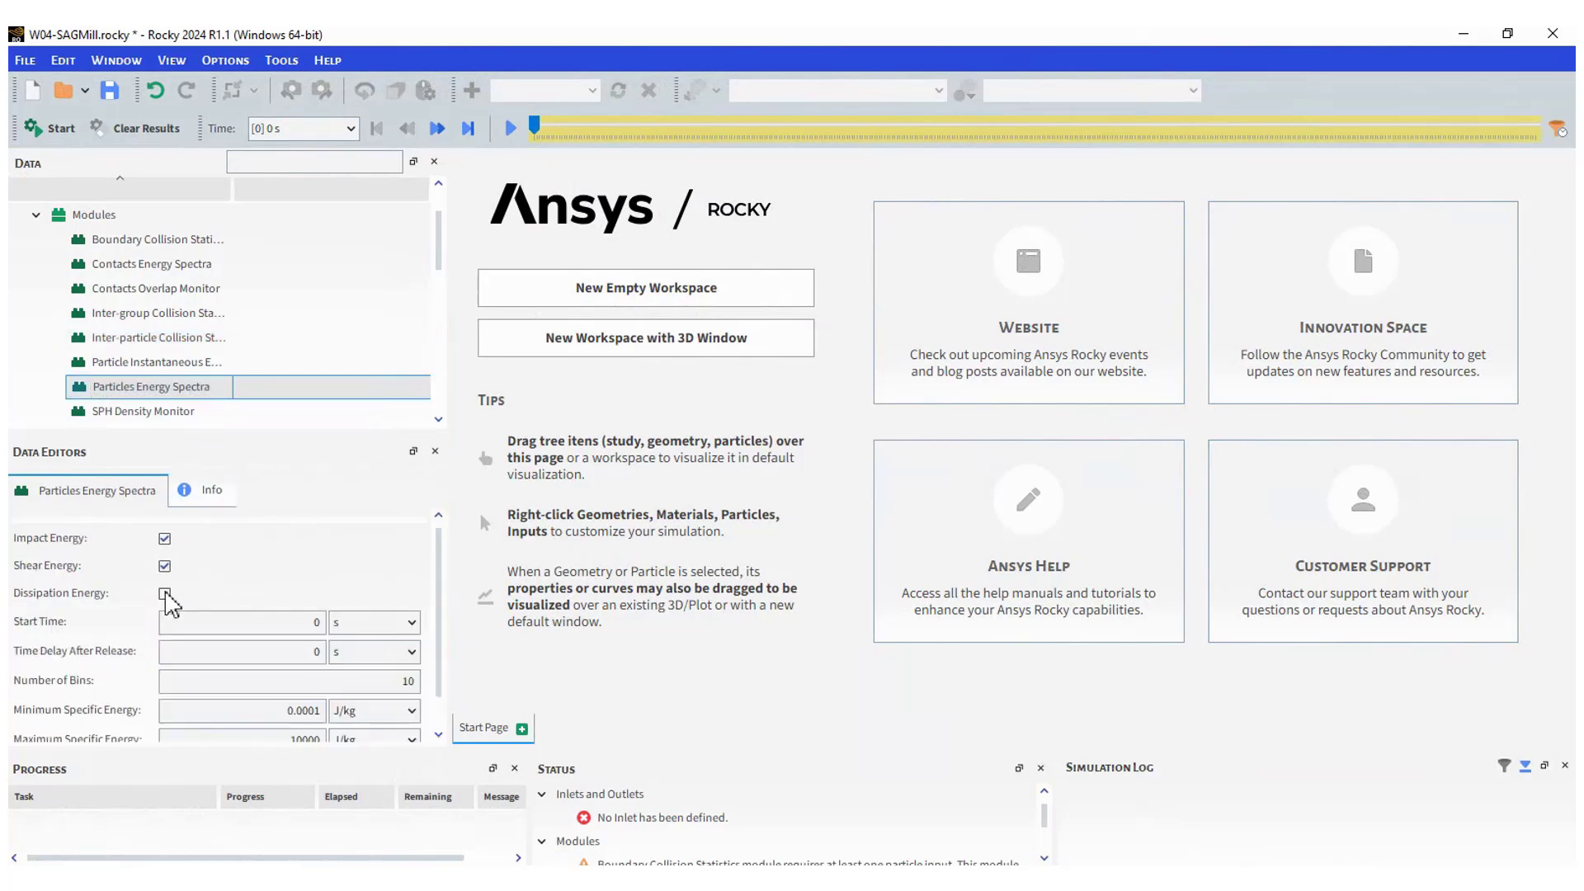
{"action": "left_click", "coordinate": [248, 625]}
{"action": "type", "text": "7"}
{"action": "left_click", "coordinate": [310, 649]}
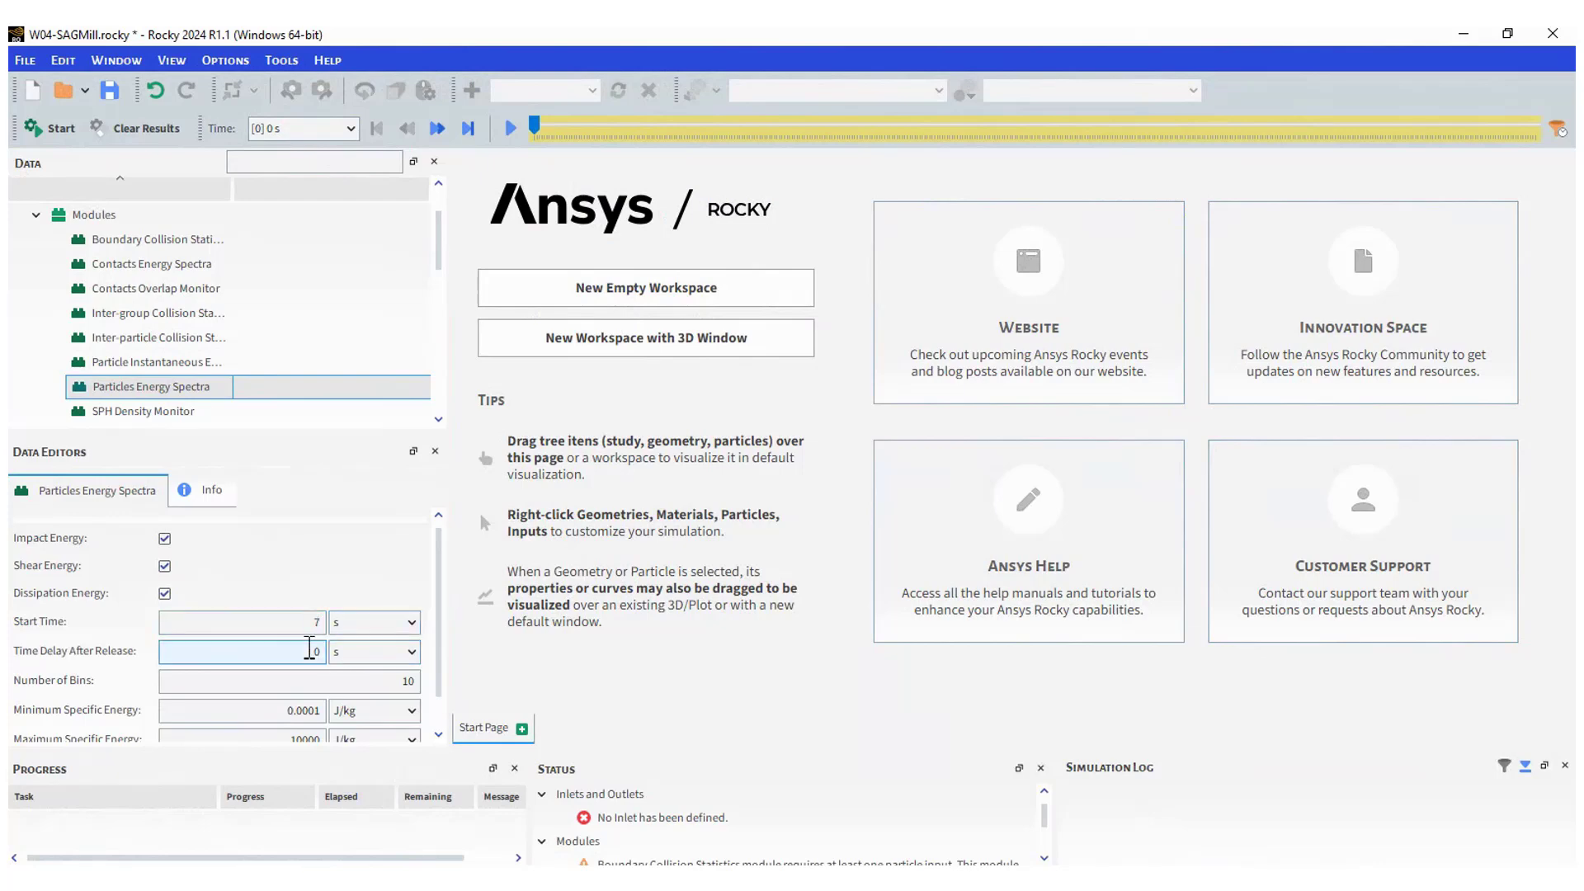
{"action": "double_click", "coordinate": [408, 681]}
{"action": "type", "text": "20"}
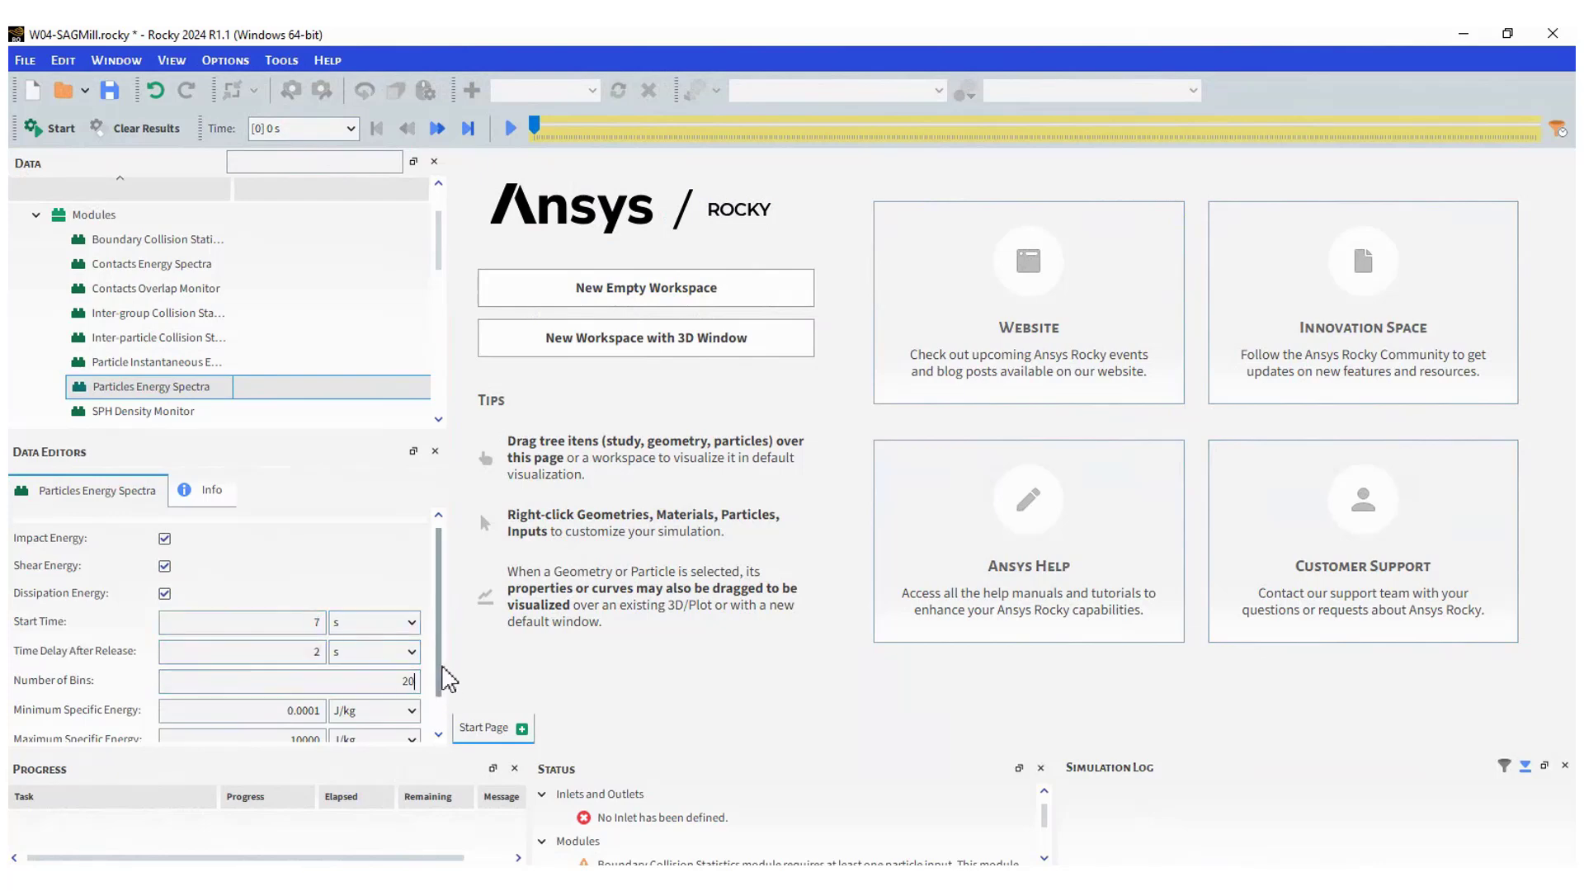
{"action": "scroll", "coordinate": [443, 681], "scroll_direction": "down", "scroll_amount": 1}
{"action": "scroll", "coordinate": [443, 672], "scroll_direction": "up", "scroll_amount": 1}
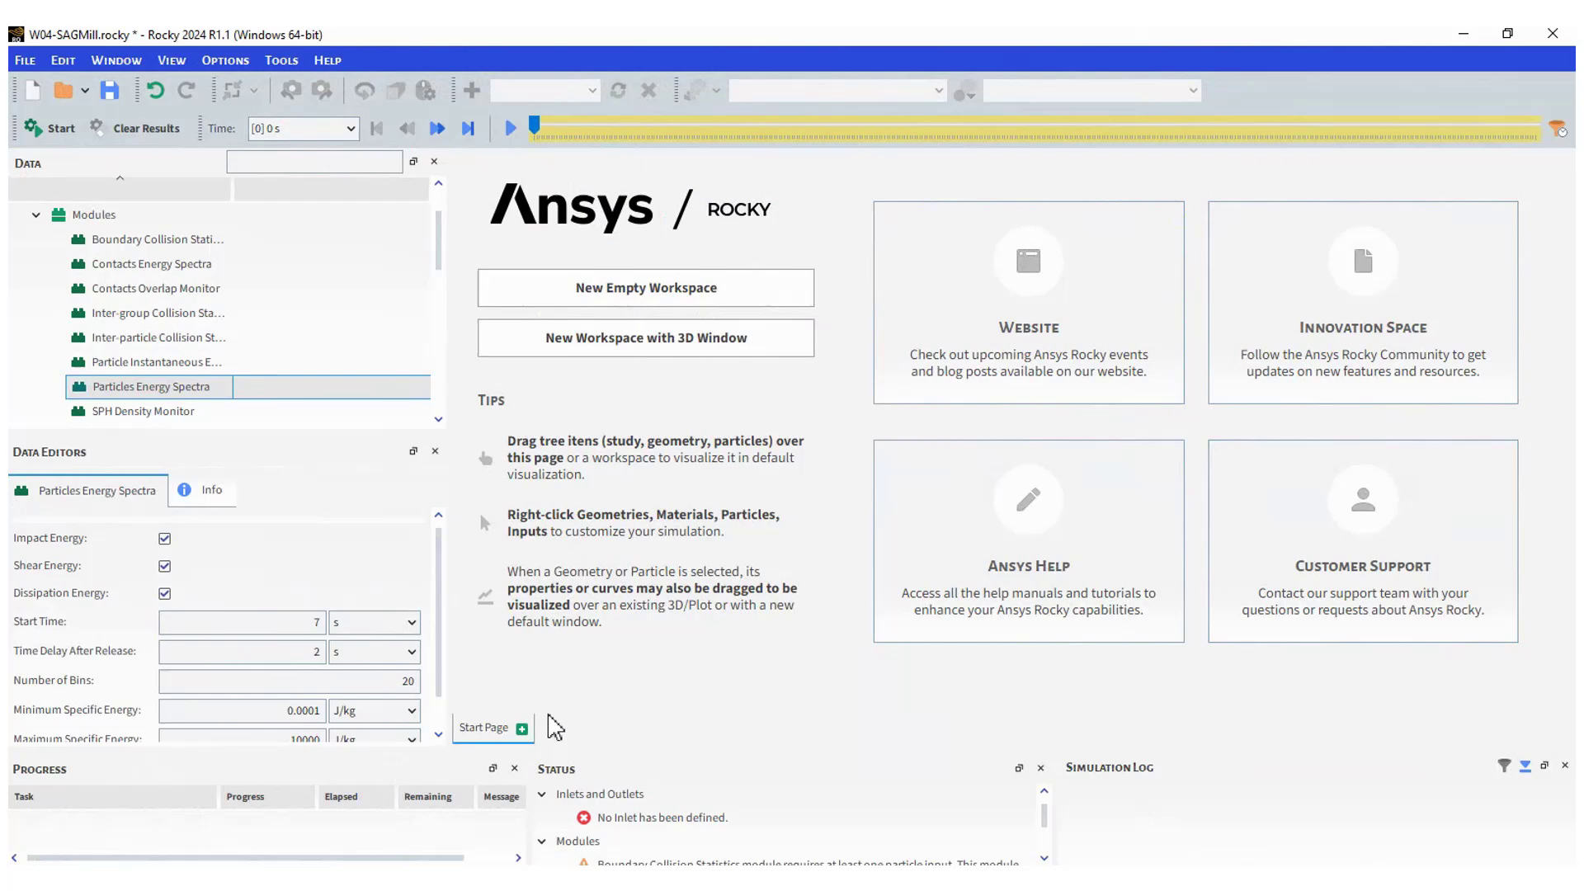
{"action": "key", "text": "ctrl+s"}
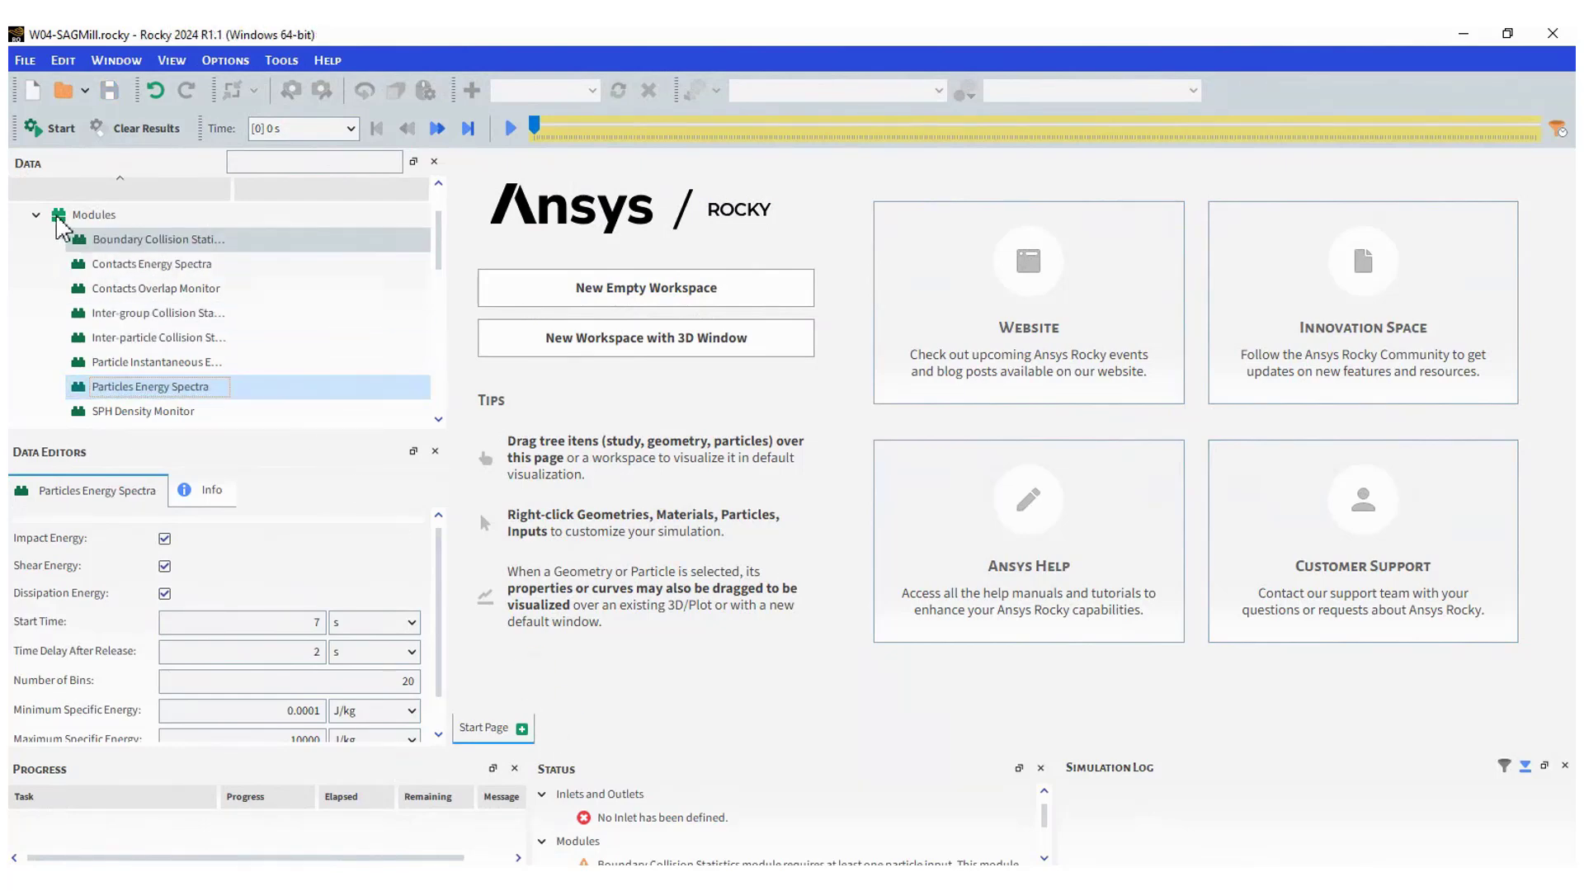
Import Mill.stl as a wall geometry with the import unit set to mm
{"action": "left_click", "coordinate": [36, 215]}
{"action": "left_click", "coordinate": [82, 239]}
{"action": "right_click", "coordinate": [82, 239]}
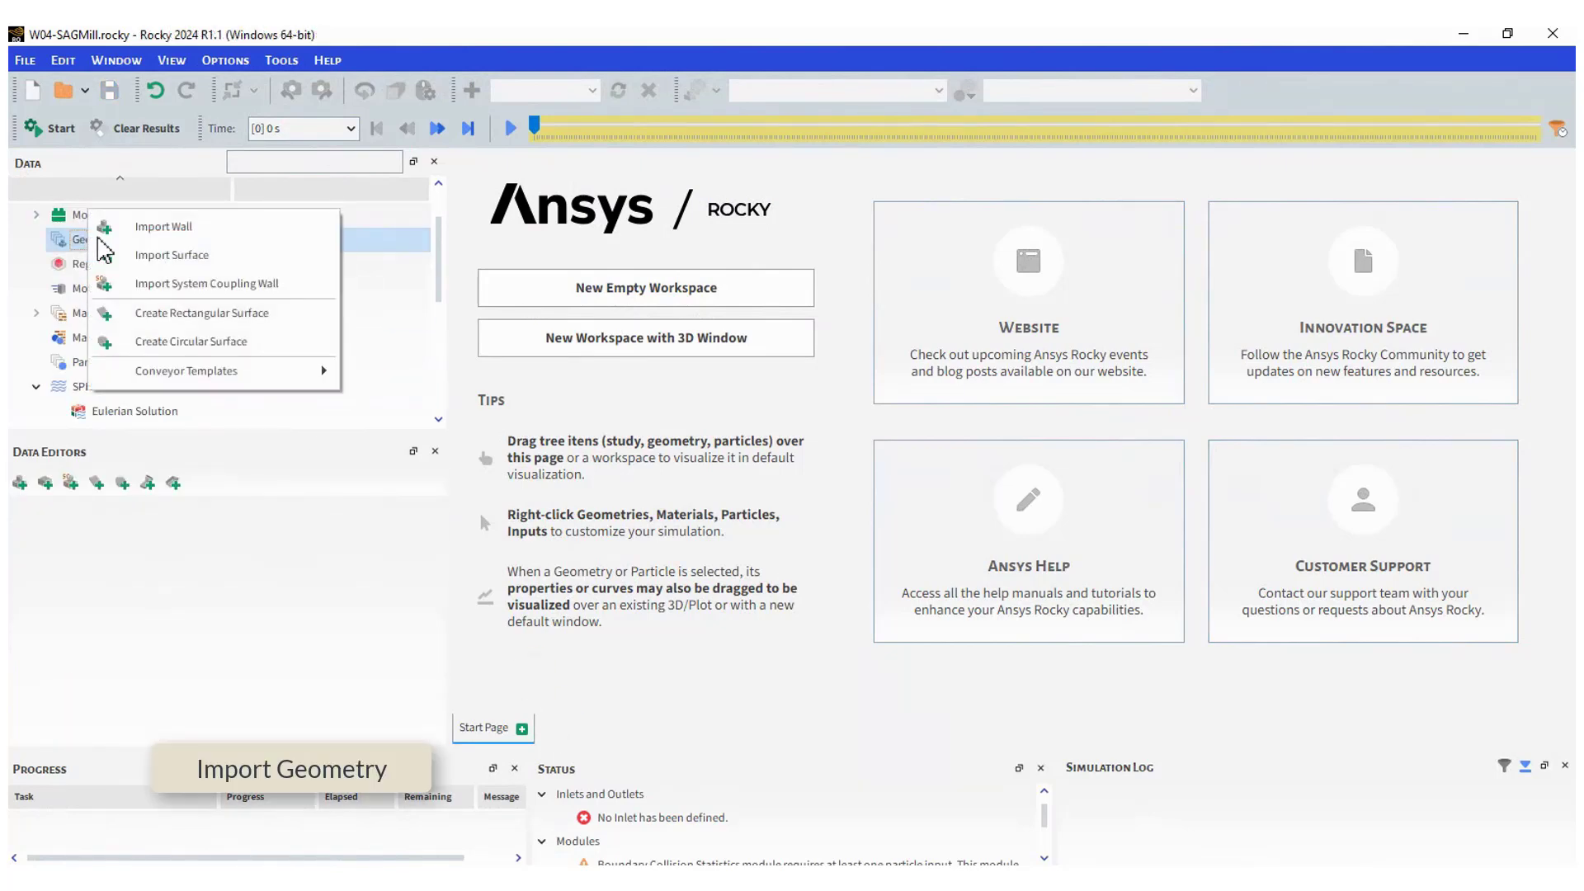
{"action": "left_click", "coordinate": [168, 227]}
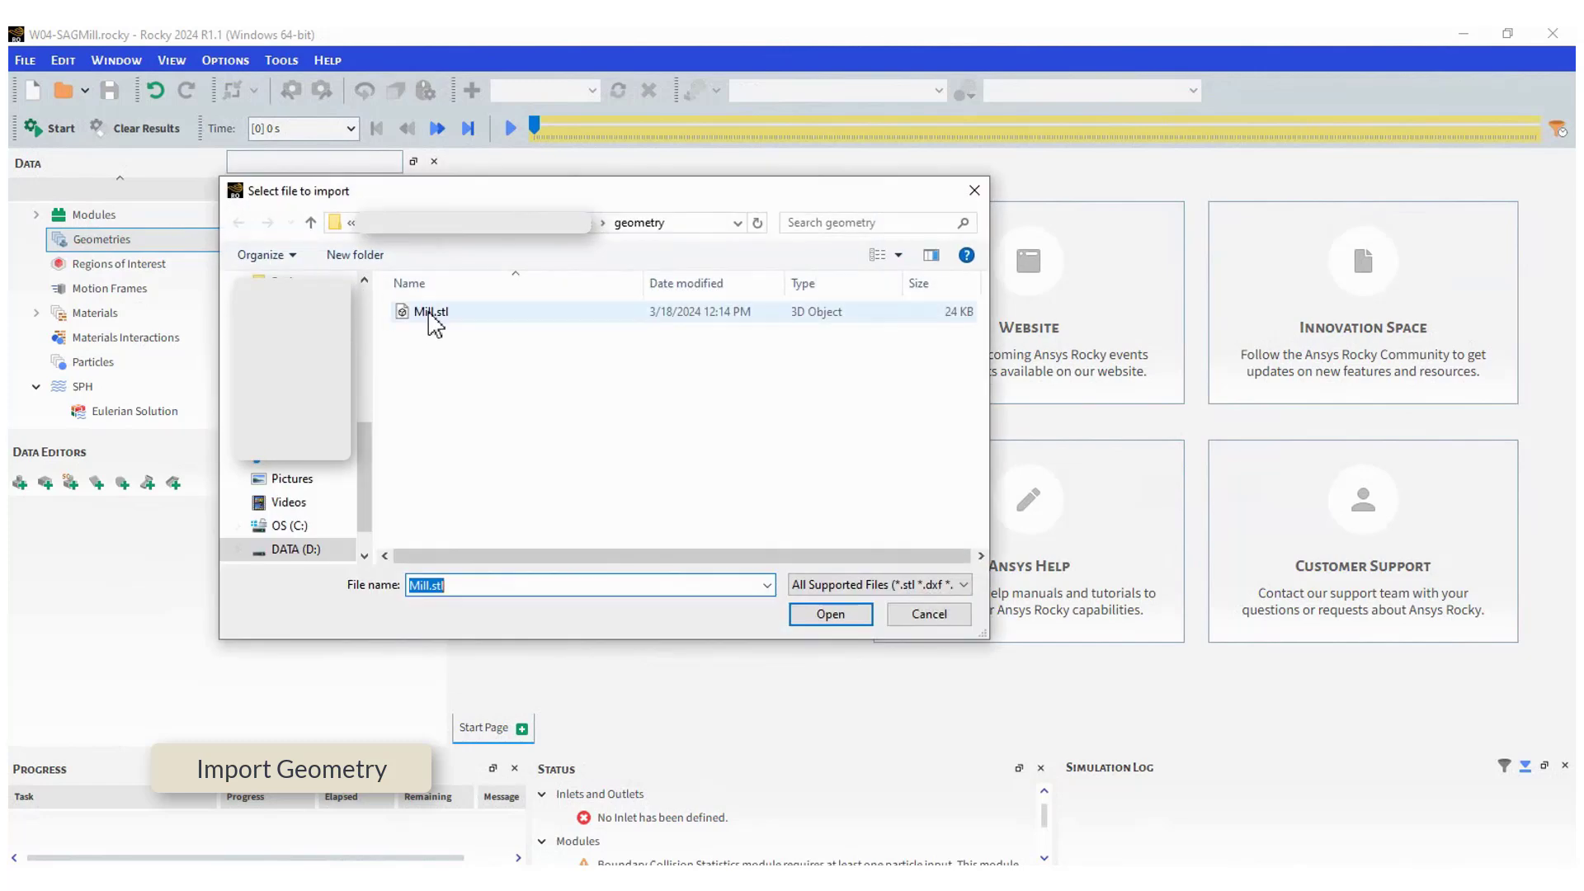
{"action": "left_click", "coordinate": [432, 312]}
{"action": "left_click", "coordinate": [825, 614]}
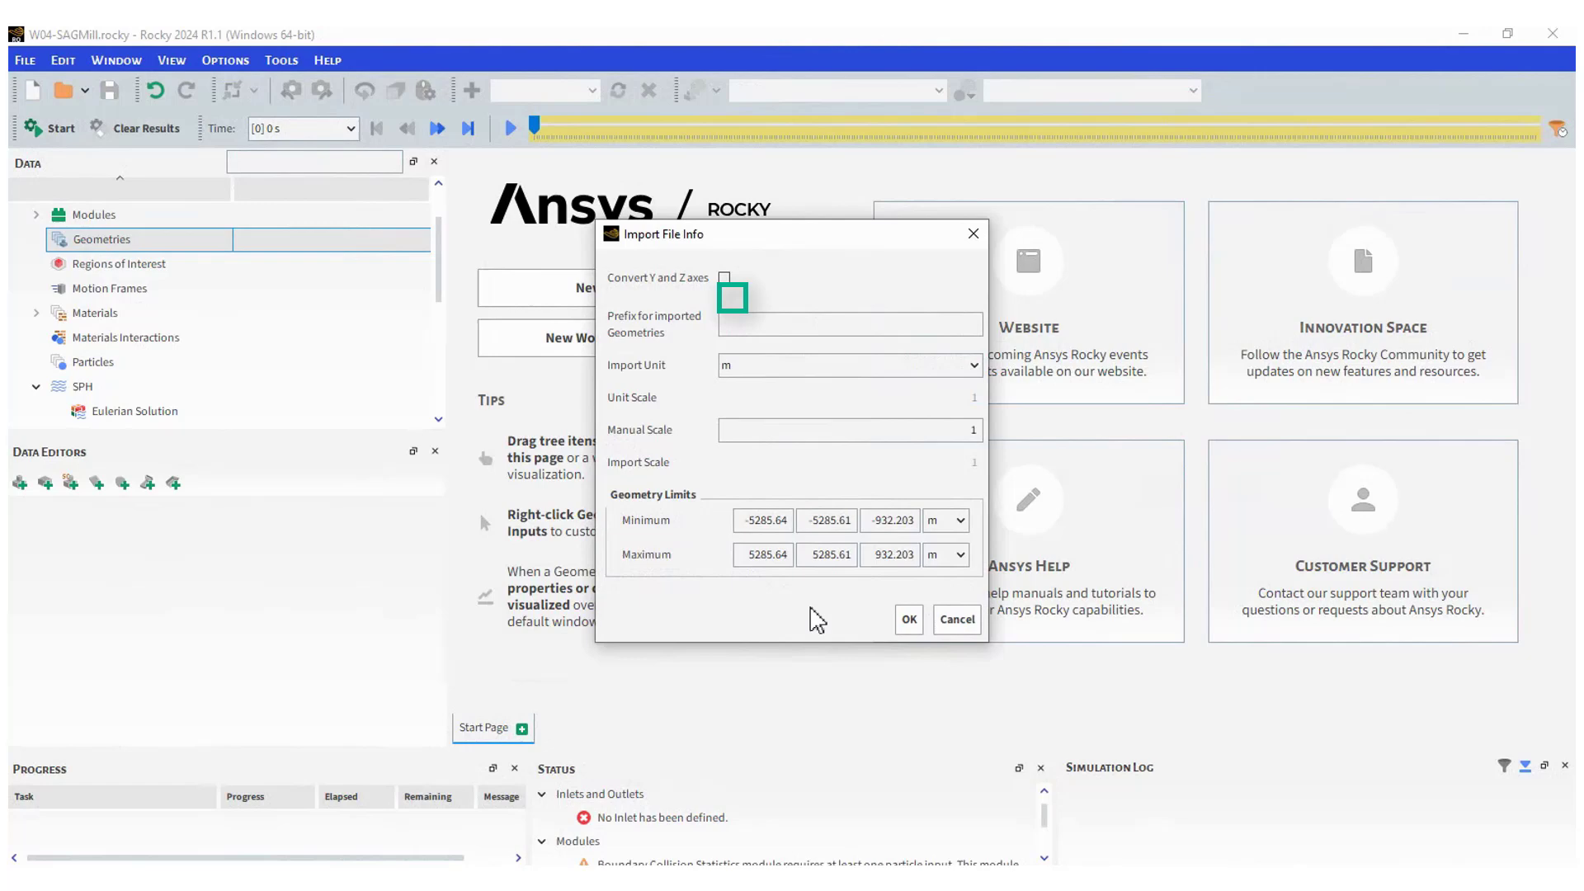
{"action": "left_click", "coordinate": [744, 365]}
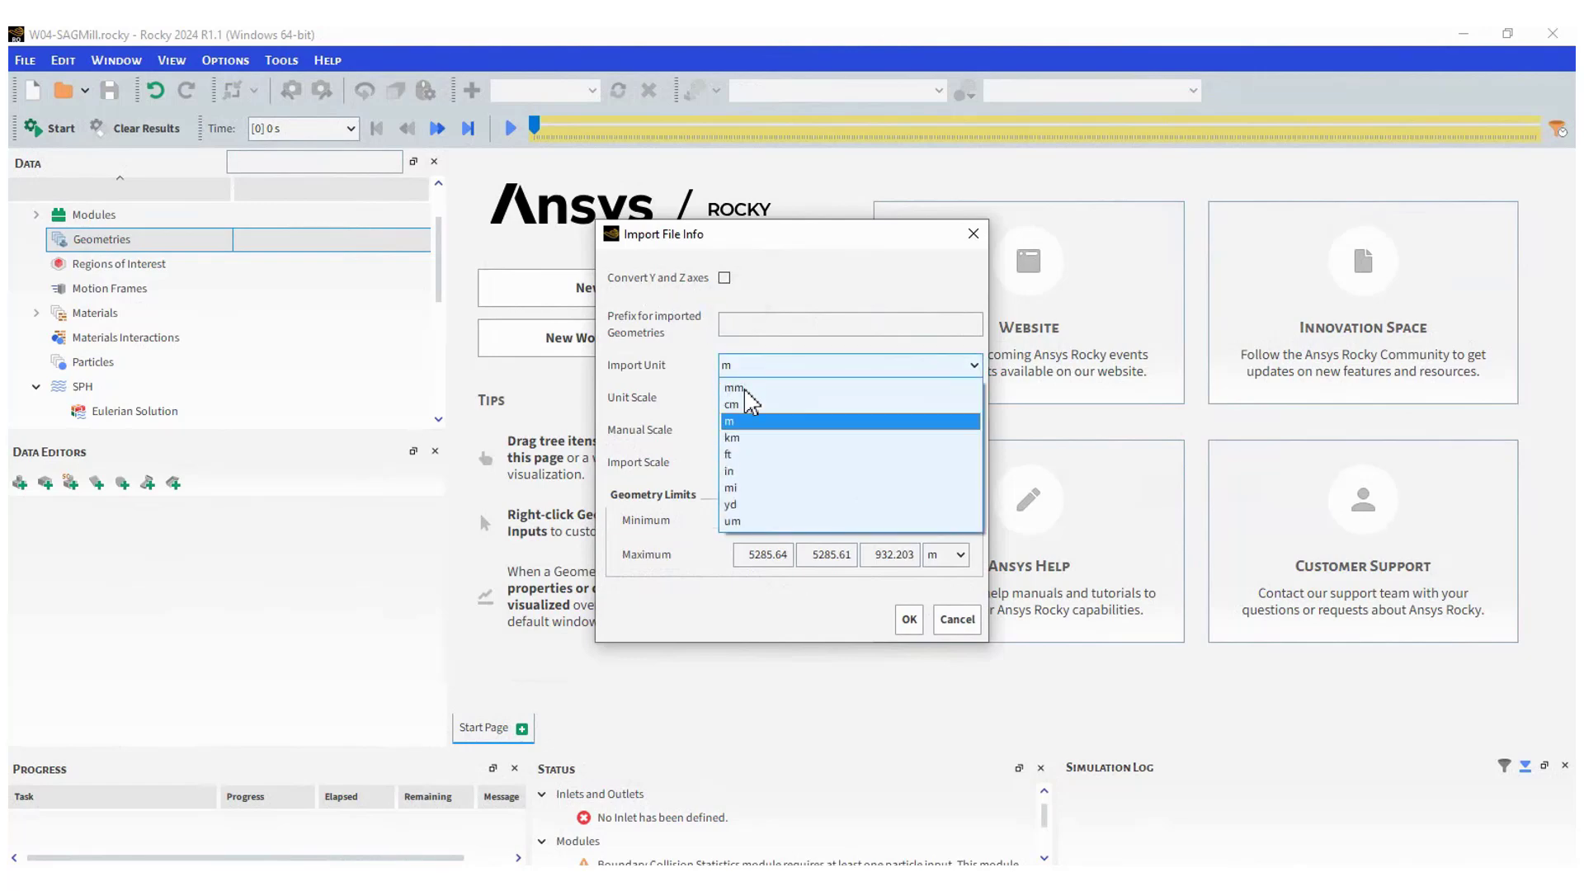
{"action": "left_click", "coordinate": [749, 400]}
{"action": "left_click", "coordinate": [909, 619]}
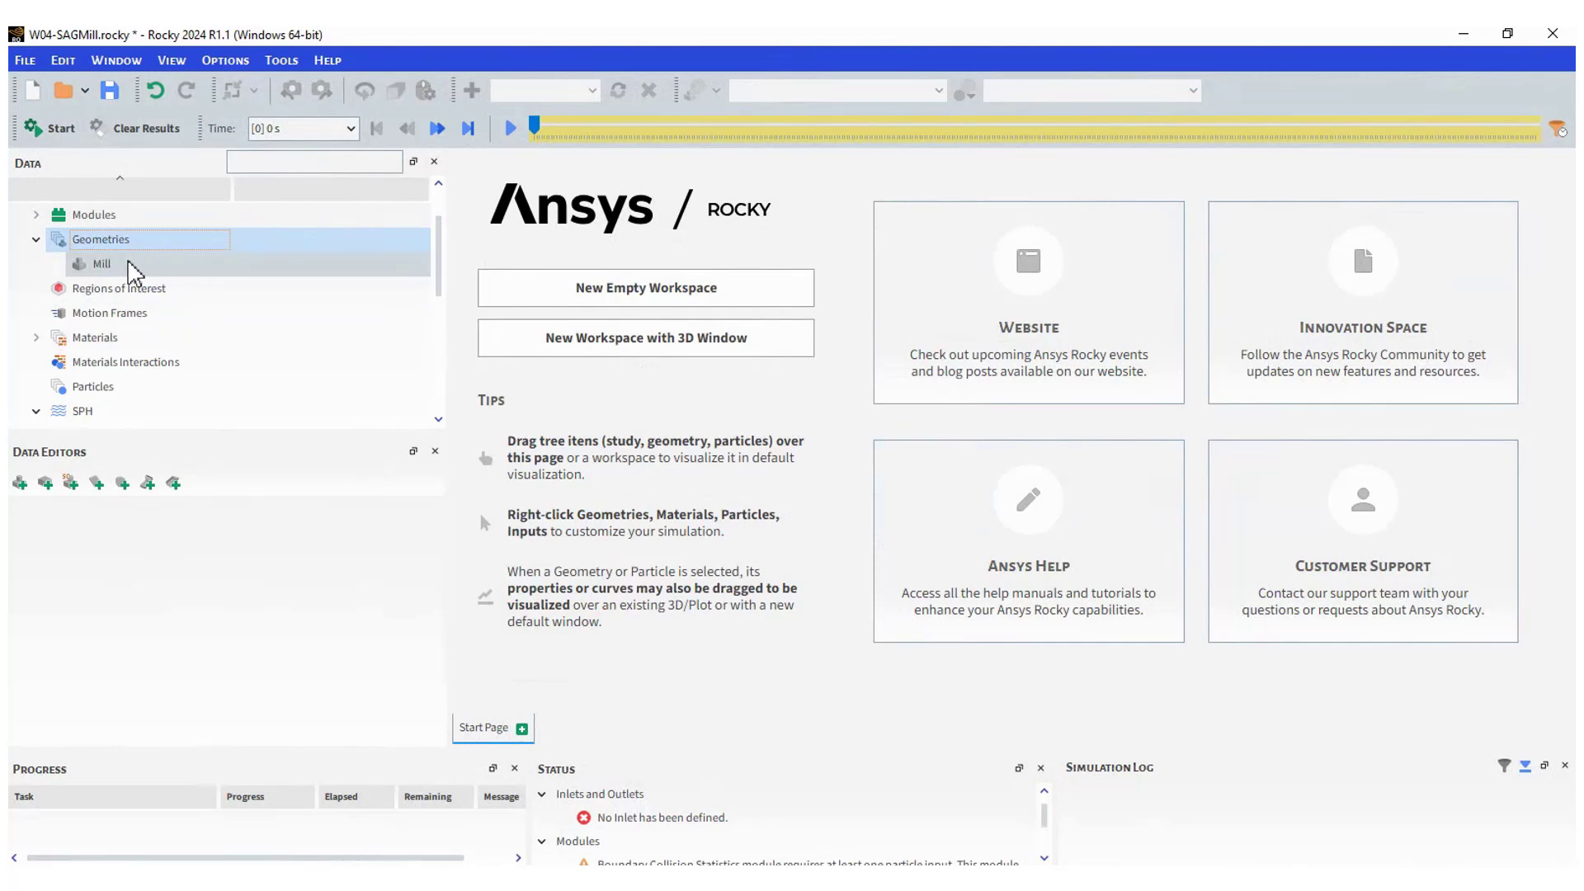
Display the Mill geometry in an enlarged 3D view at an oblique angle
{"action": "left_click_drag", "start_coordinate": [131, 266], "coordinate": [705, 423]}
{"action": "left_click_drag", "start_coordinate": [1023, 444], "coordinate": [1076, 708]}
{"action": "left_click_drag", "start_coordinate": [914, 440], "coordinate": [776, 456]}
{"action": "right_click", "coordinate": [774, 449]}
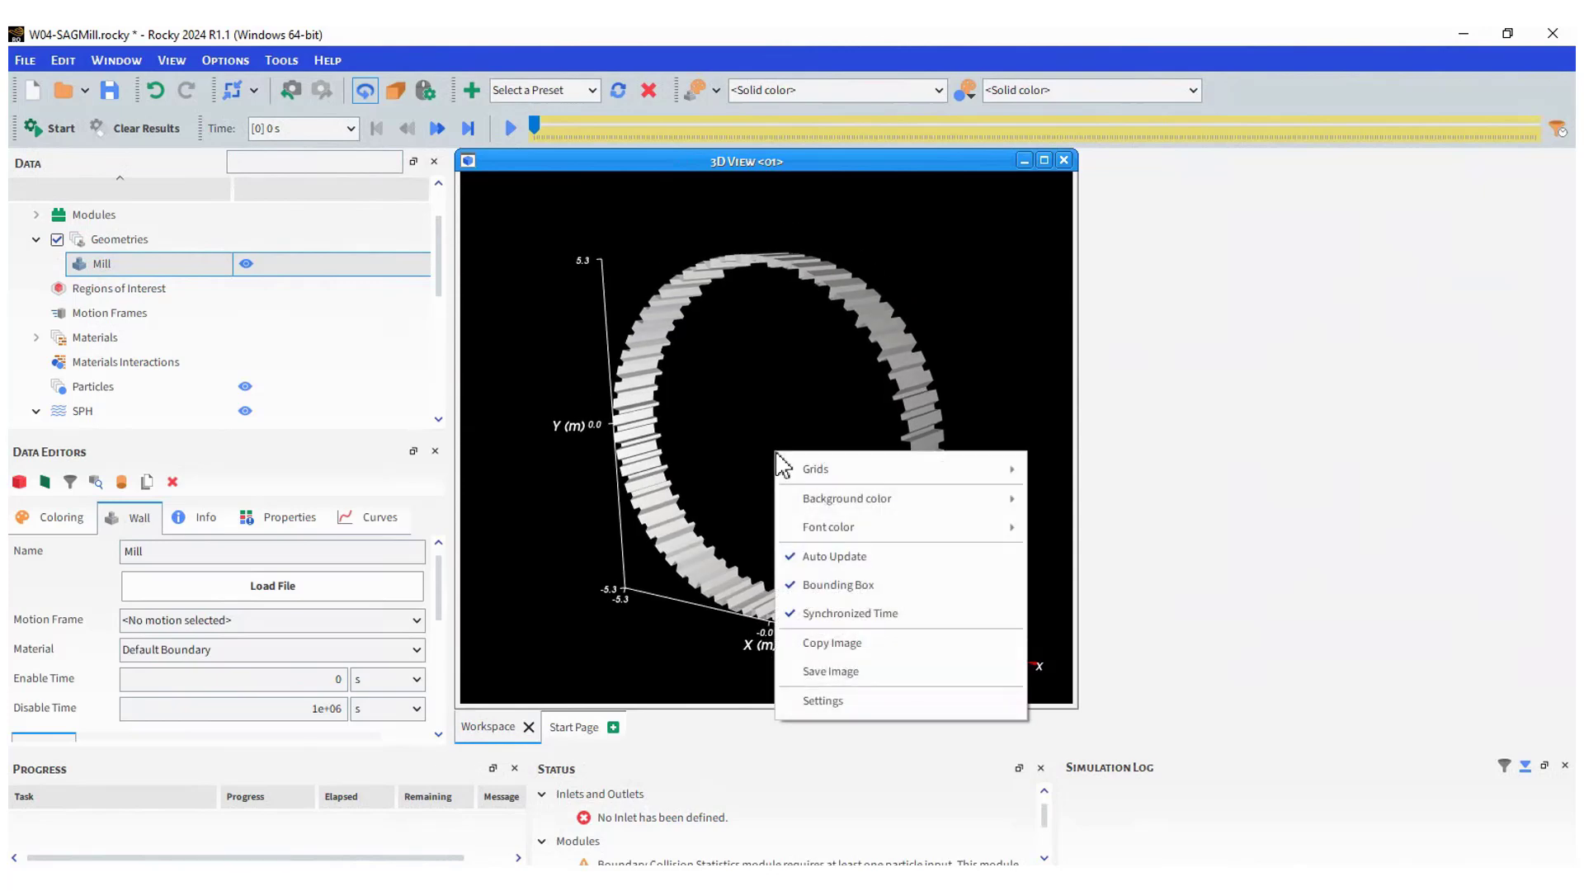
{"action": "left_click", "coordinate": [749, 438]}
{"action": "scroll", "coordinate": [749, 438], "scroll_direction": "up", "scroll_amount": 2}
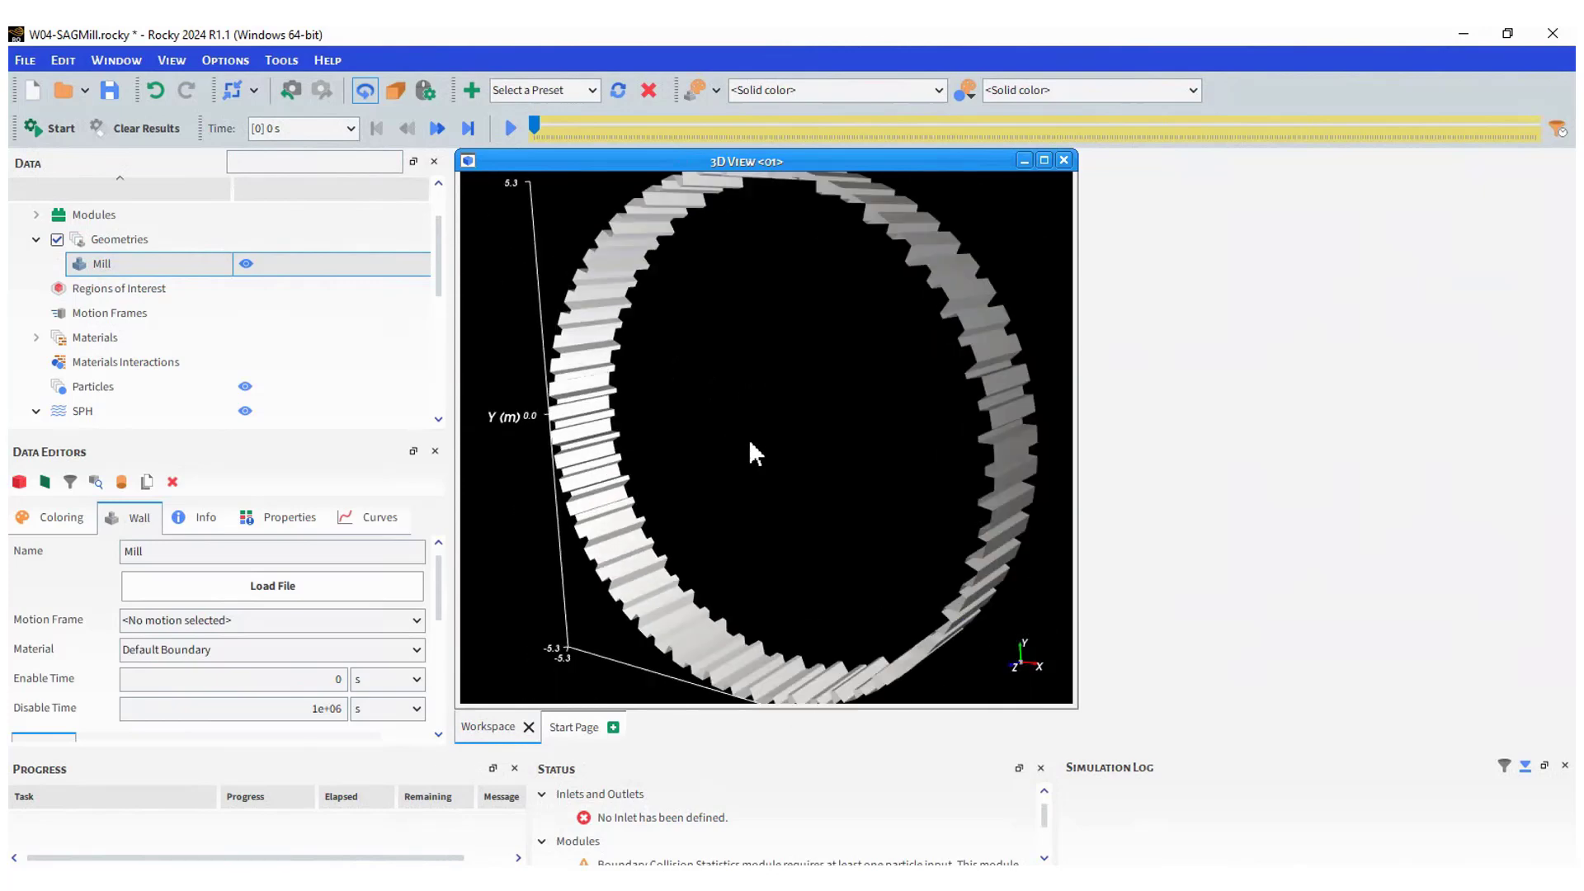
{"action": "scroll", "coordinate": [749, 439], "scroll_direction": "down", "scroll_amount": 2}
Give the 3D view a white background and black axis labels, then save
{"action": "right_click", "coordinate": [917, 281]}
{"action": "mouse_move", "coordinate": [977, 329]}
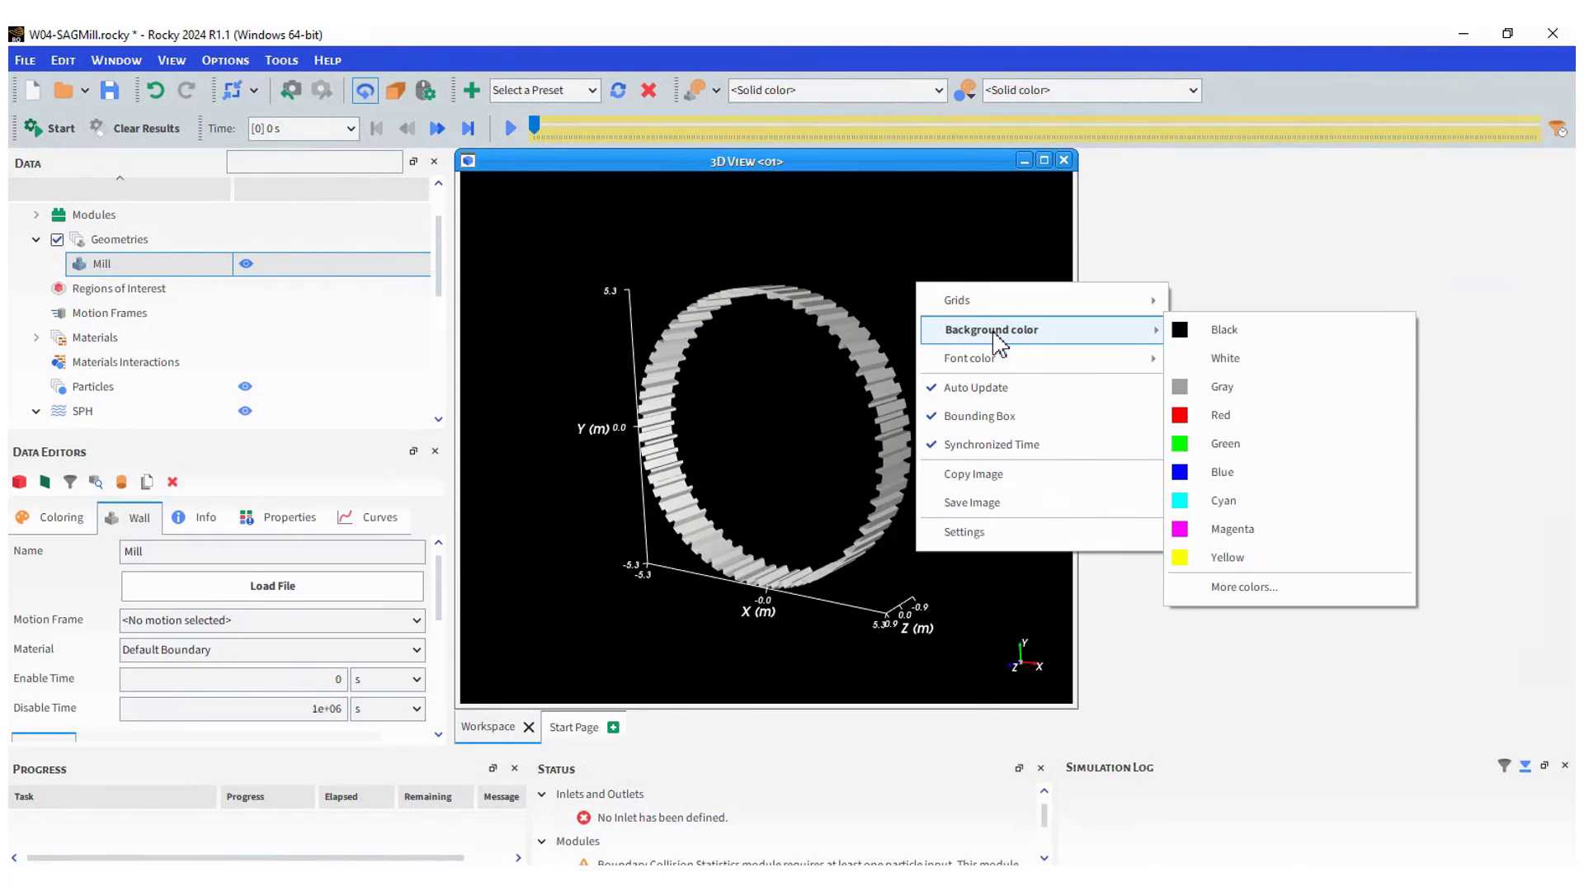
{"action": "left_click", "coordinate": [1234, 358]}
{"action": "right_click", "coordinate": [999, 337]}
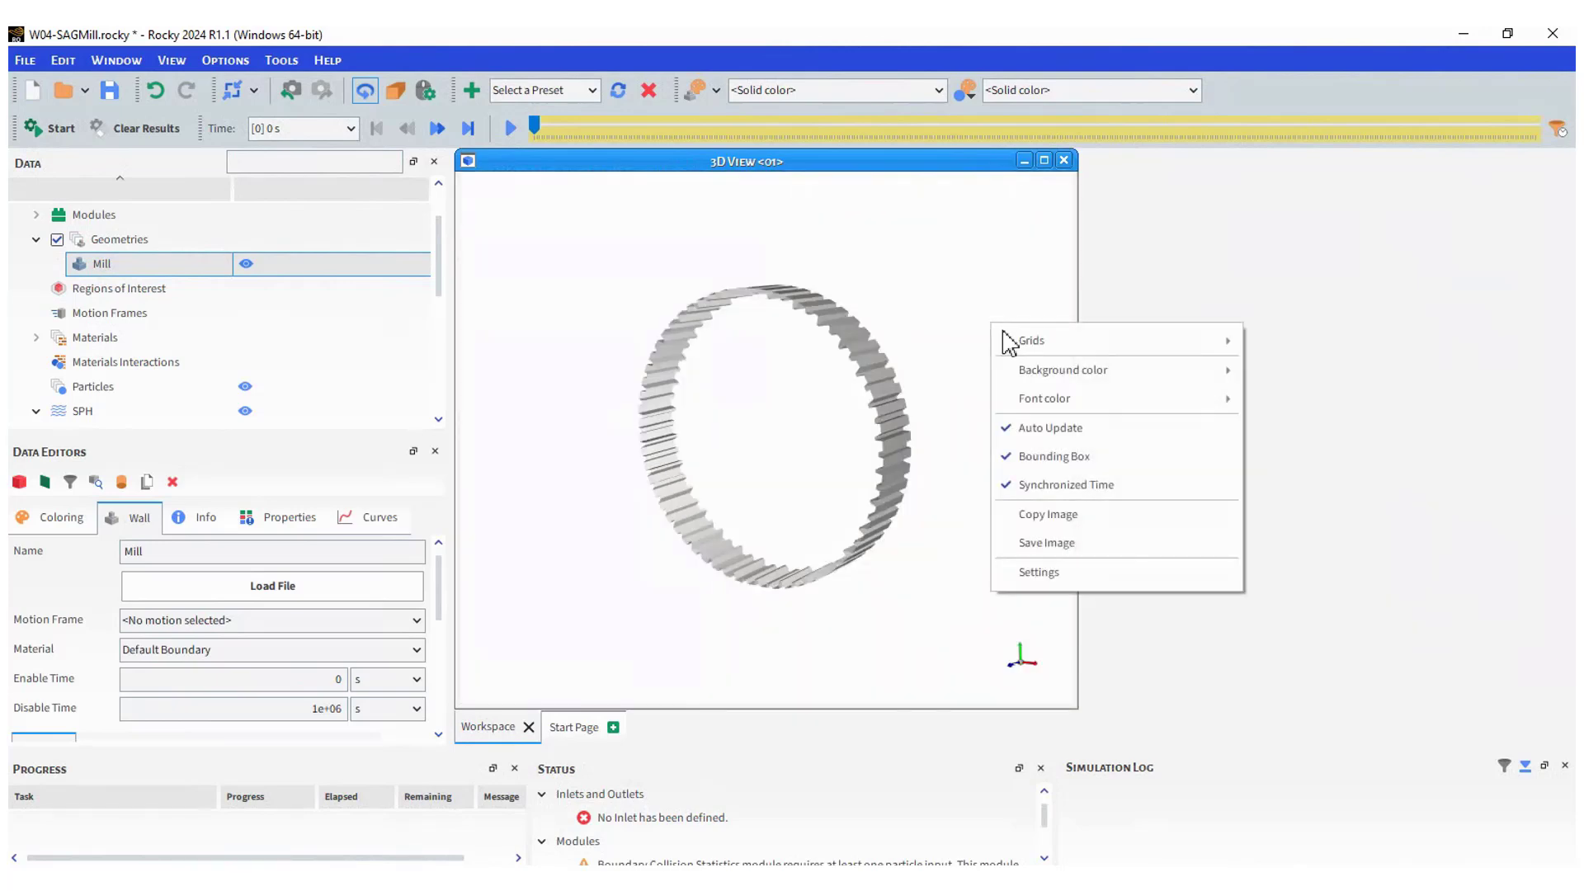
{"action": "mouse_move", "coordinate": [1122, 406]}
{"action": "left_click", "coordinate": [1312, 415]}
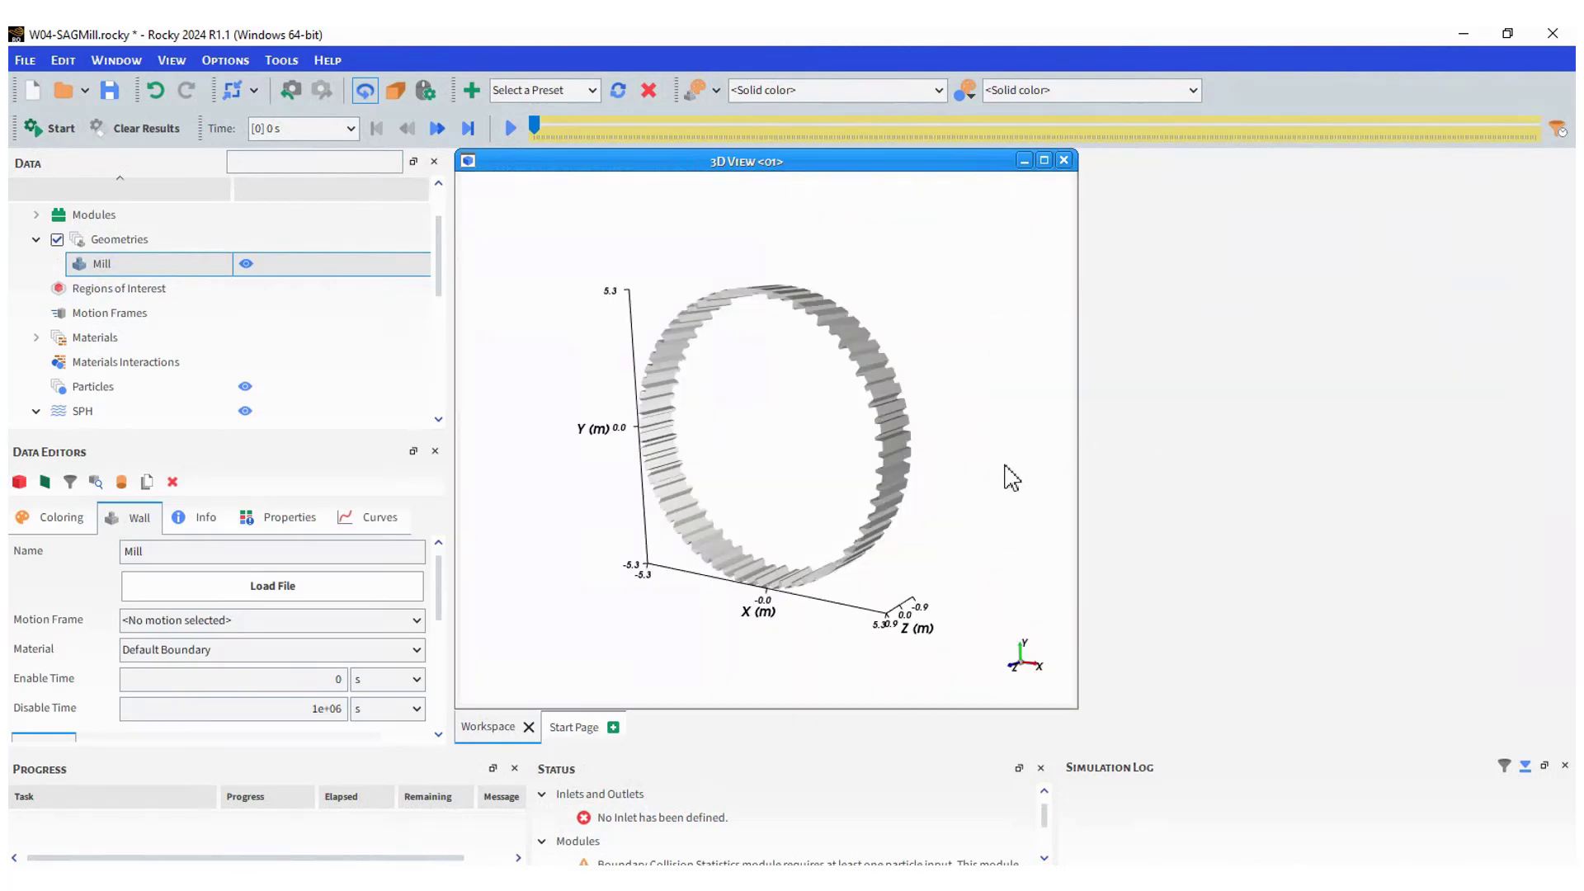
{"action": "left_click_drag", "start_coordinate": [1004, 465], "coordinate": [1002, 497]}
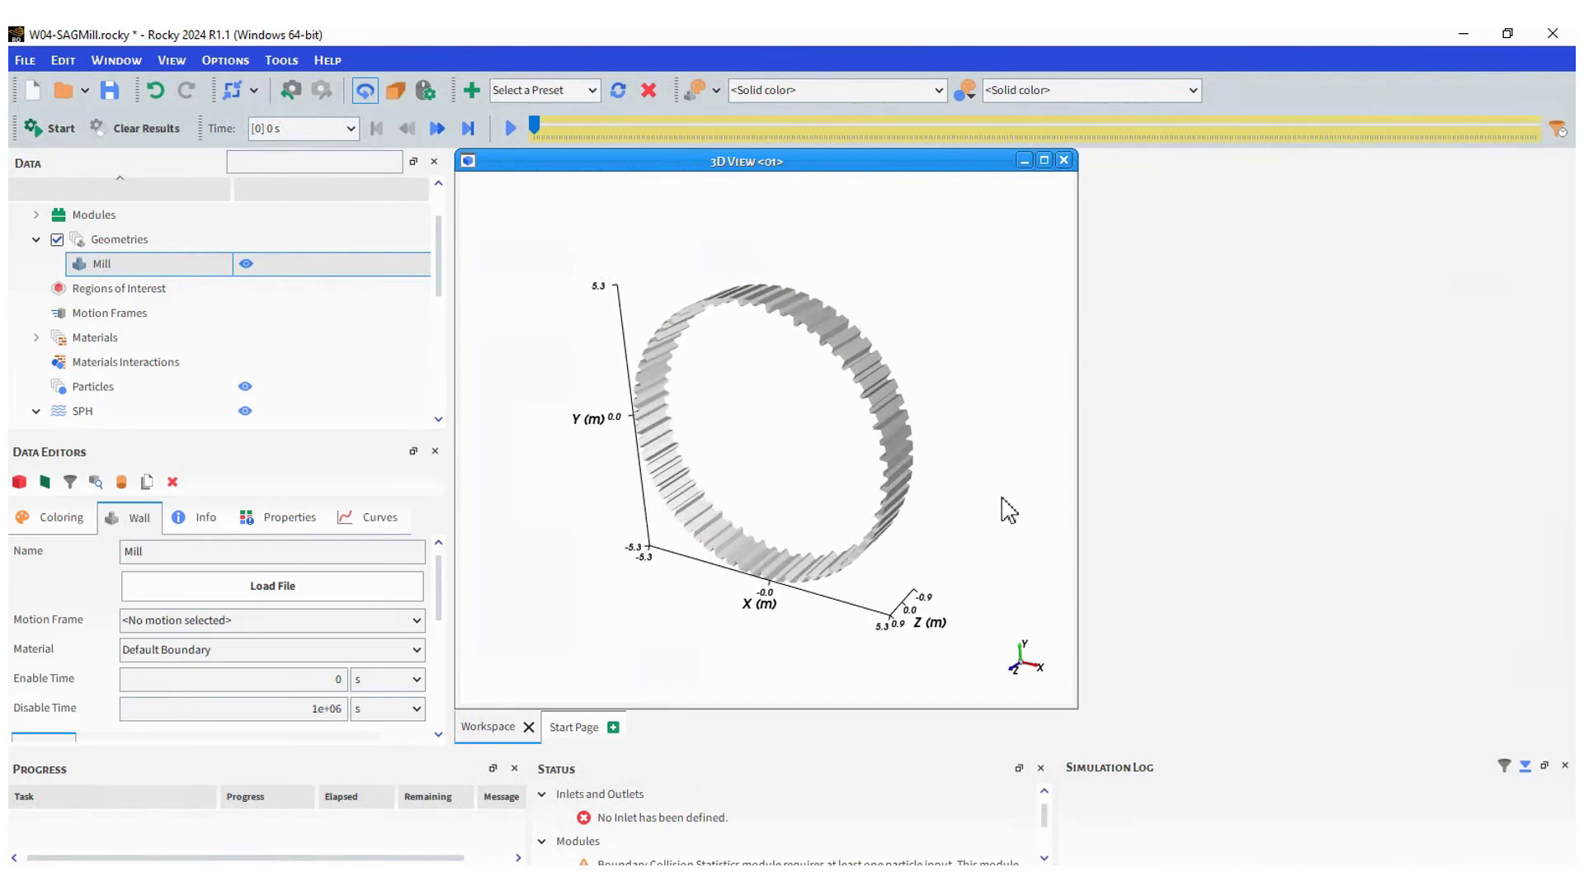
{"action": "key", "text": "ctrl+s"}
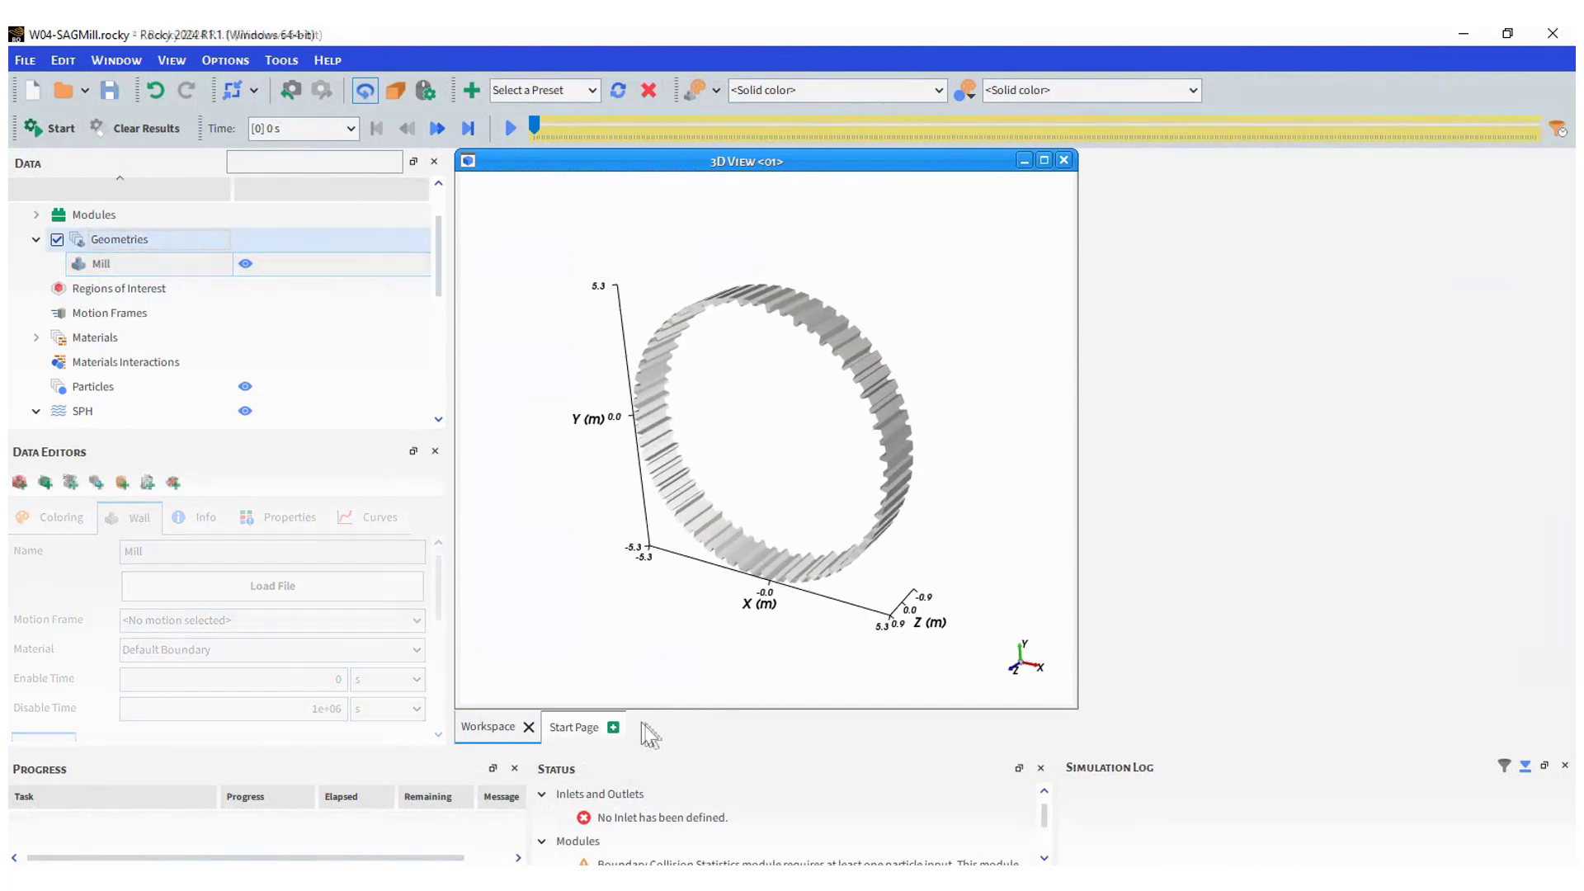
Create a new motion frame named Rotation Motion
{"action": "left_click", "coordinate": [144, 313]}
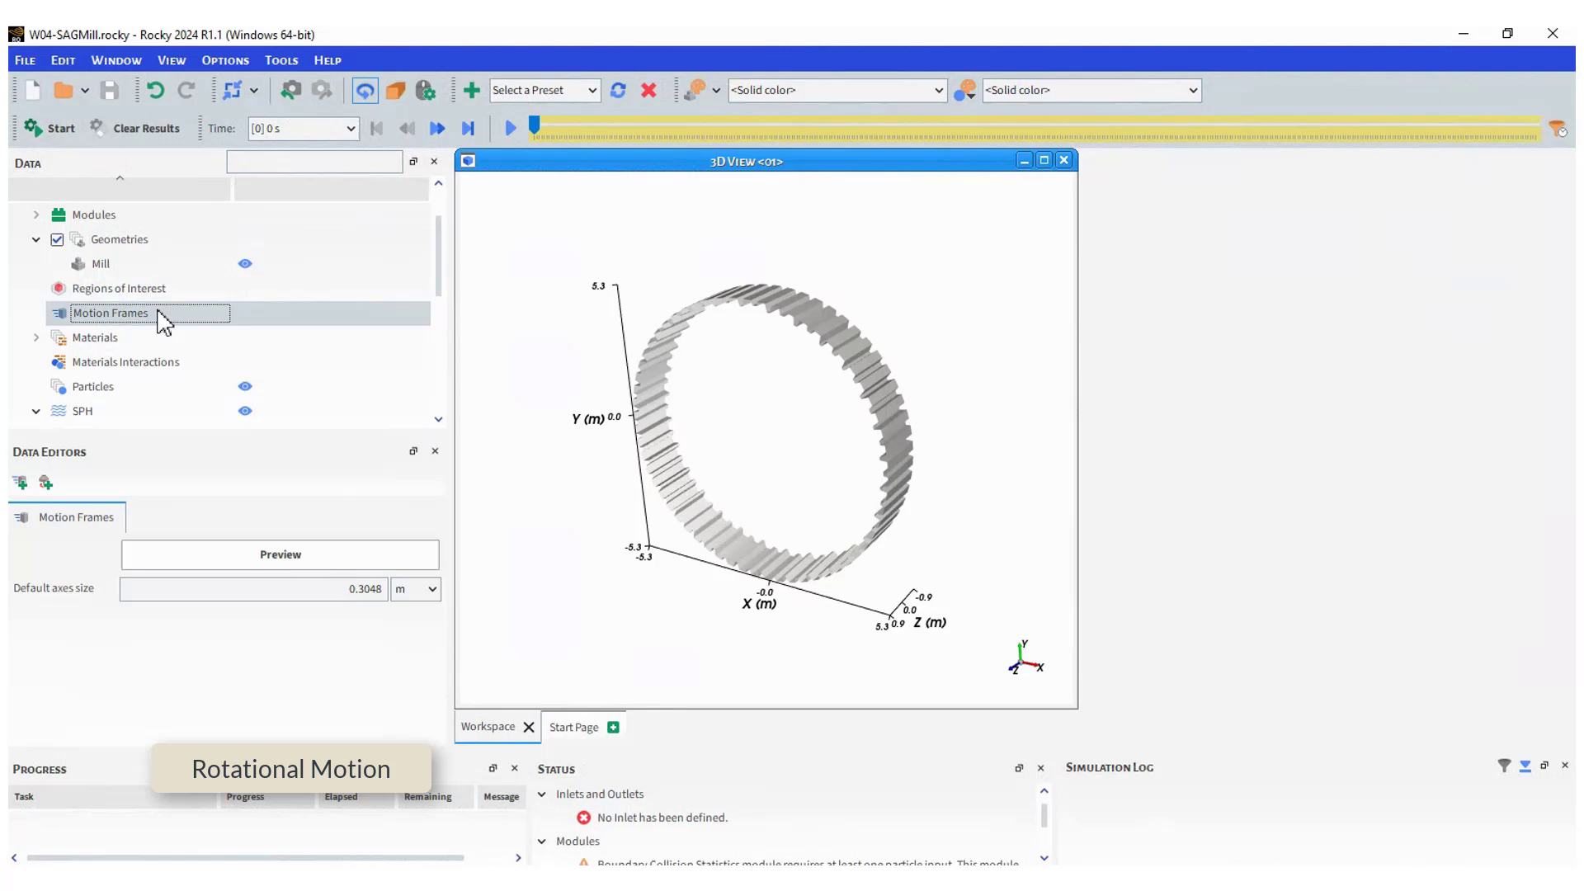
{"action": "right_click", "coordinate": [157, 312]}
{"action": "left_click", "coordinate": [212, 307]}
{"action": "left_click_drag", "start_coordinate": [172, 551], "coordinate": [97, 551]}
{"action": "type", "text": "Rotation Motion"}
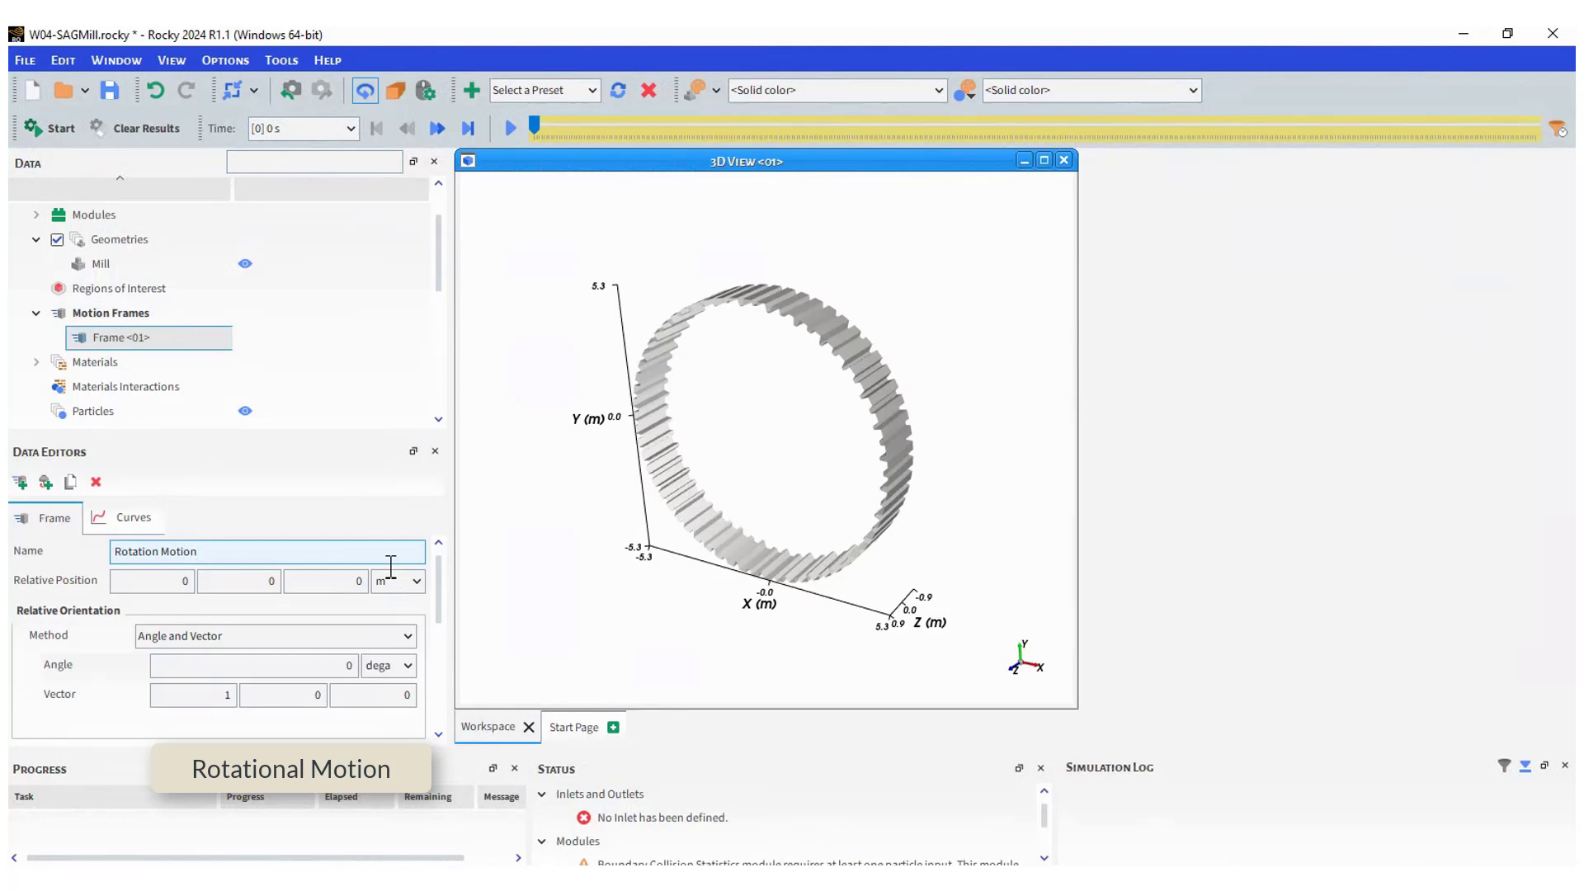
{"action": "left_click_drag", "start_coordinate": [439, 567], "coordinate": [428, 680]}
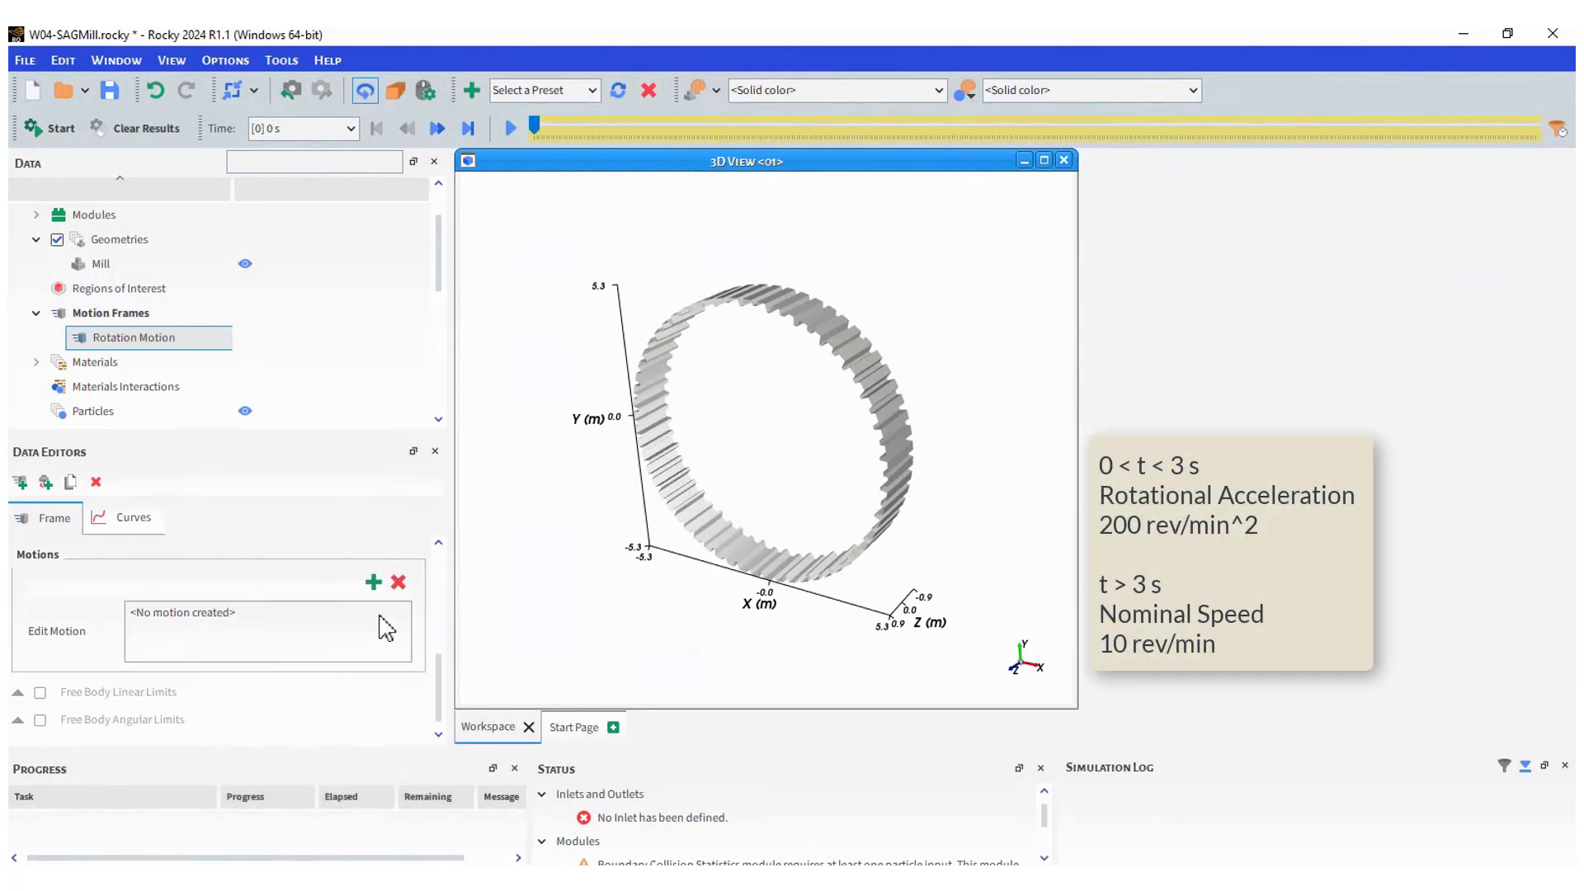
Add a Rotation motion to the frame that stops at 3 s
{"action": "left_click", "coordinate": [373, 584]}
{"action": "scroll", "coordinate": [441, 652], "scroll_direction": "down", "scroll_amount": 1}
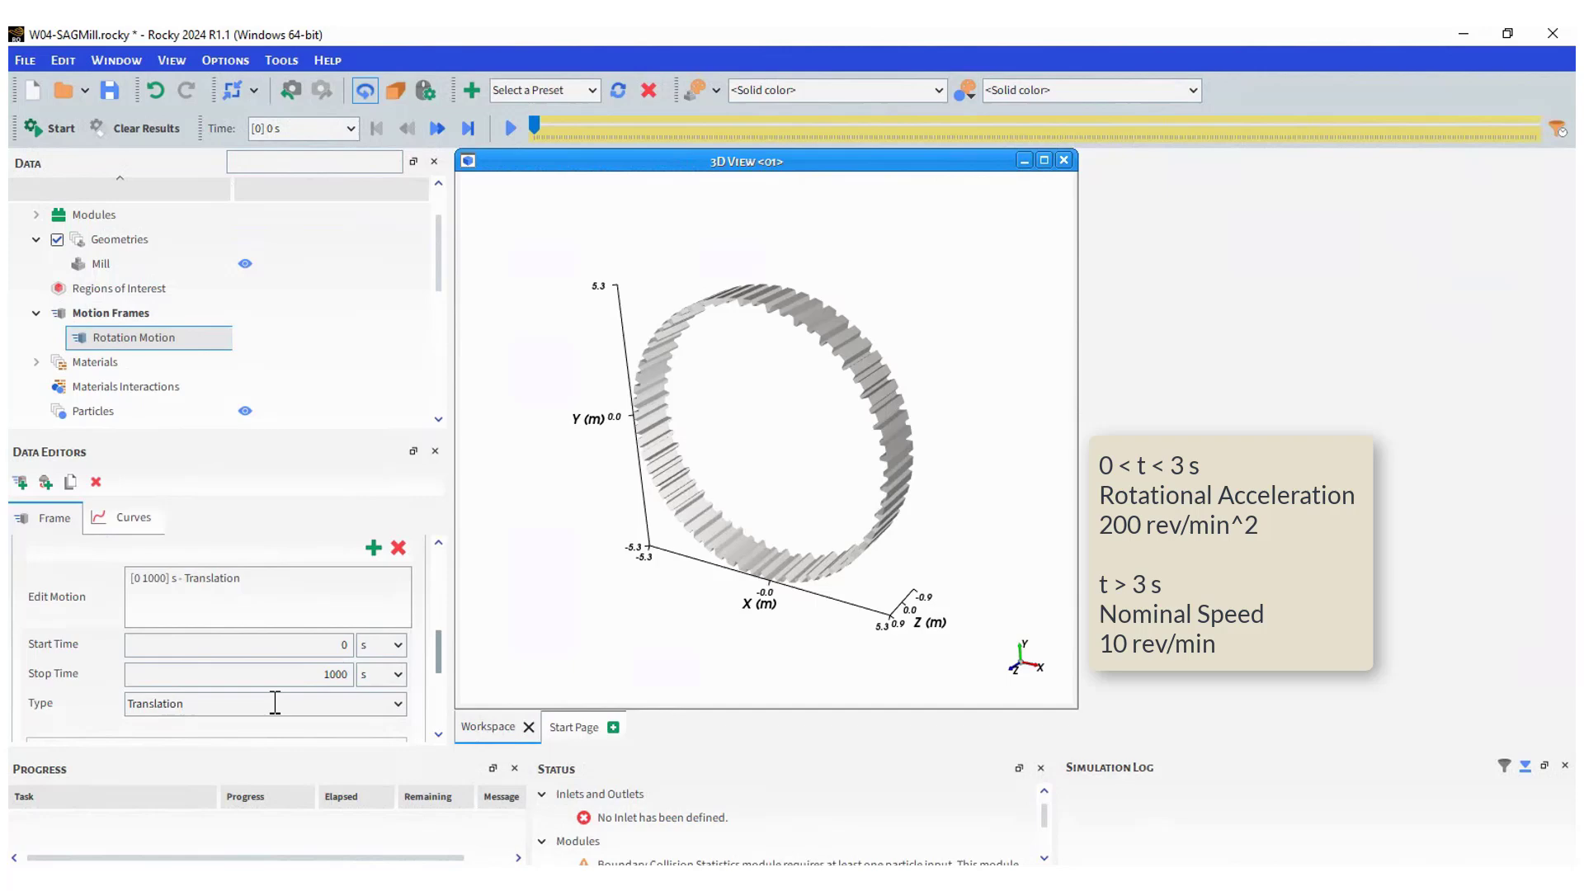
{"action": "left_click", "coordinate": [247, 703]}
{"action": "scroll", "coordinate": [268, 742], "scroll_direction": "up", "scroll_amount": 3}
{"action": "left_click", "coordinate": [231, 738]}
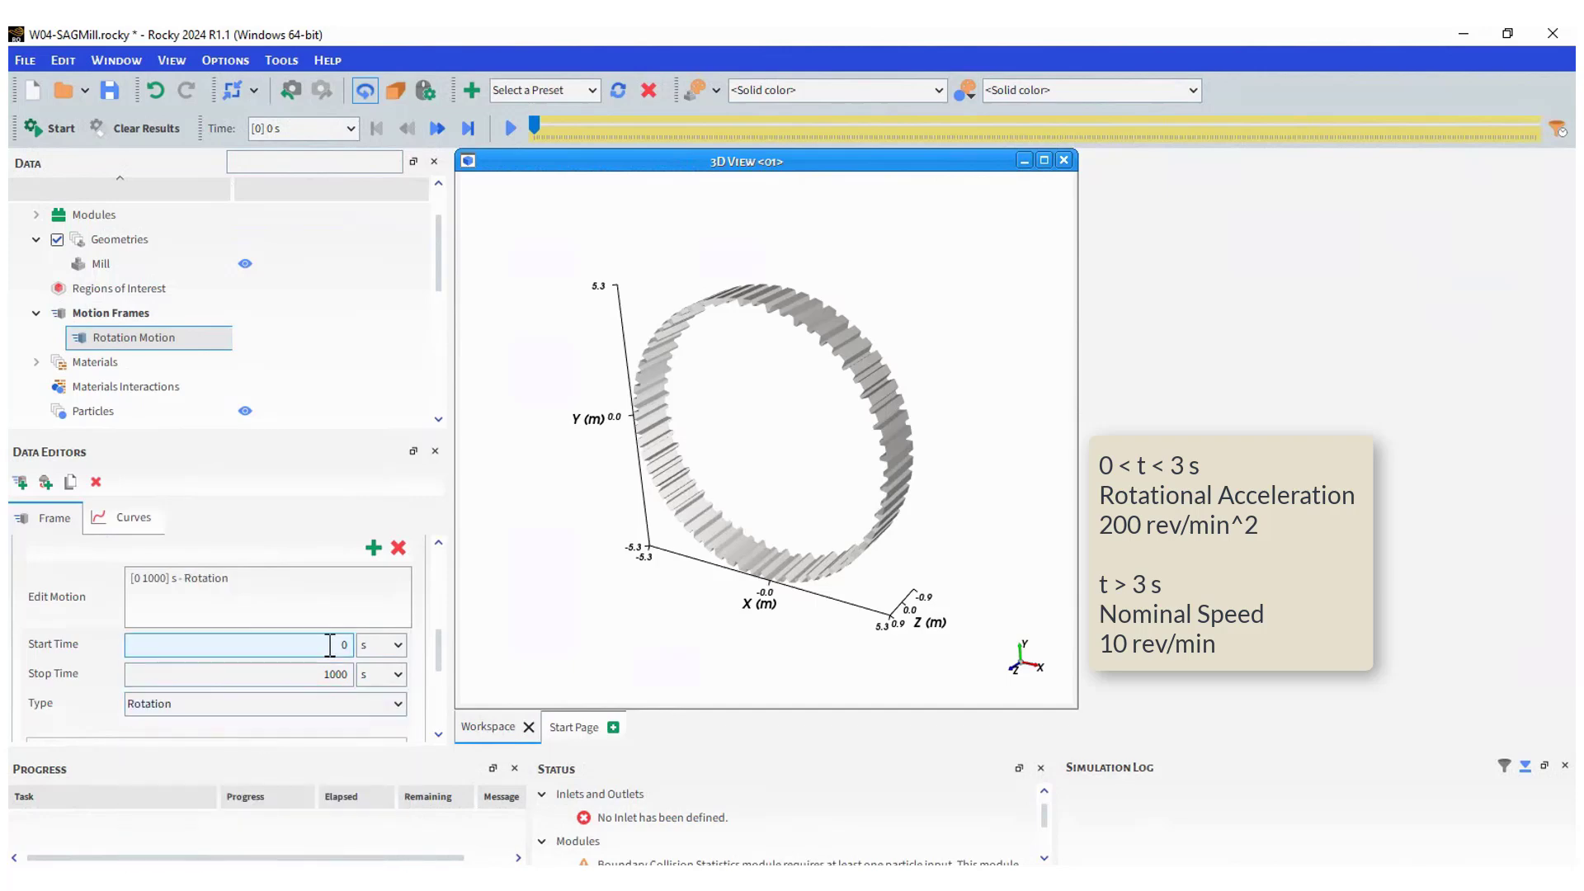
{"action": "double_click", "coordinate": [334, 674]}
{"action": "type", "text": "3"}
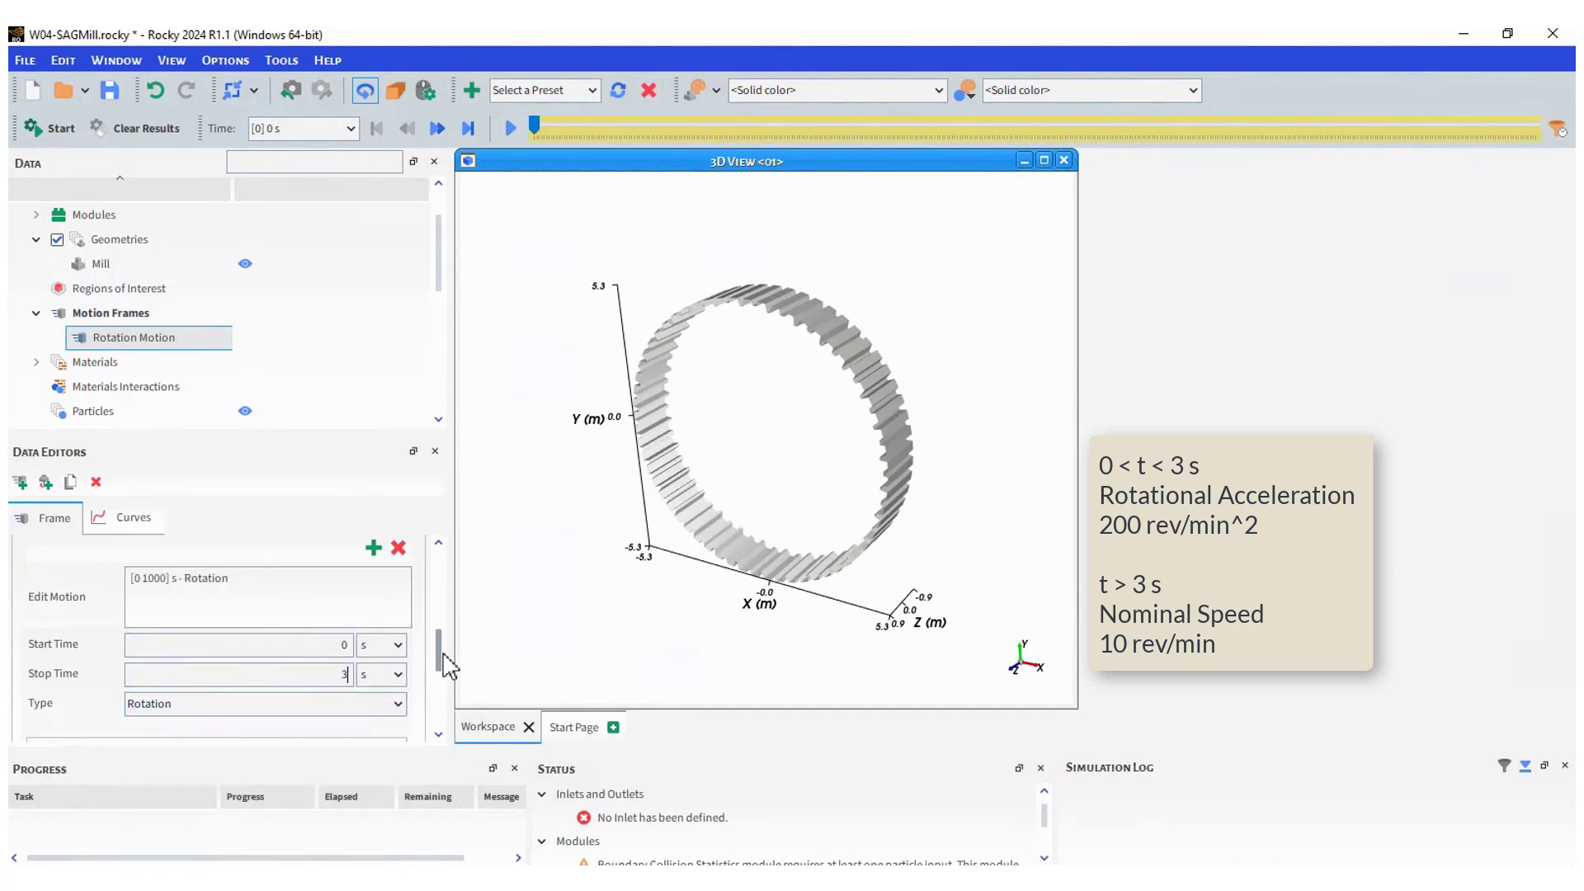
Give the first rotation a Z angular acceleration of 200 rev/min²
{"action": "left_click_drag", "start_coordinate": [443, 657], "coordinate": [444, 675]}
{"action": "scroll", "coordinate": [443, 675], "scroll_direction": "down", "scroll_amount": 2}
{"action": "double_click", "coordinate": [295, 694]}
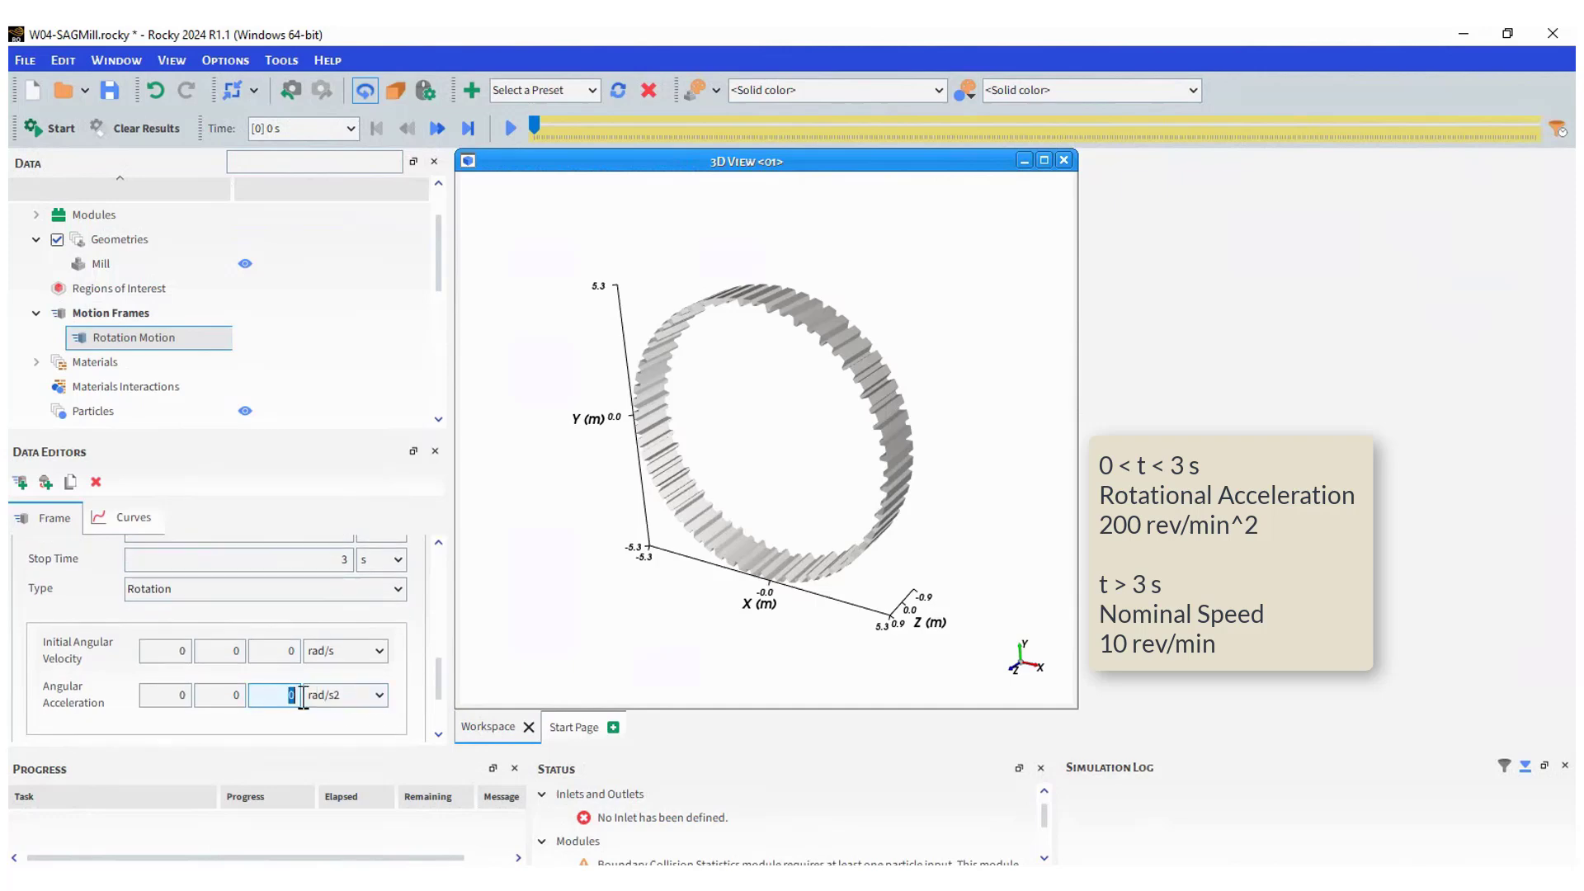
{"action": "type", "text": "200"}
{"action": "left_click", "coordinate": [379, 695]}
{"action": "left_click", "coordinate": [359, 770]}
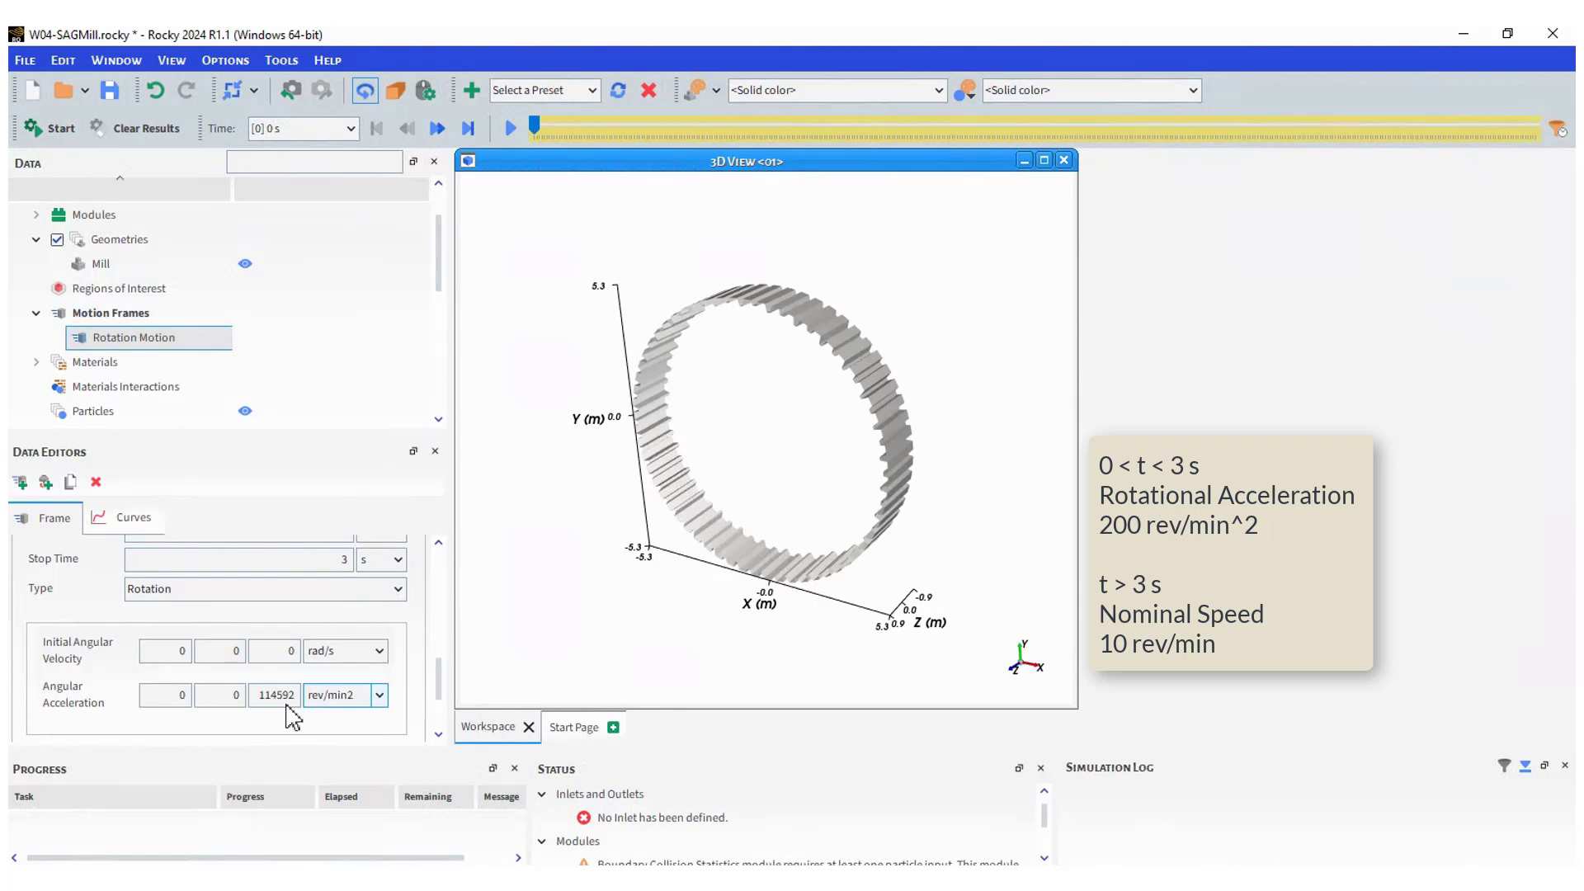
{"action": "key", "text": "shift+Tab"}
{"action": "type", "text": "2"}
{"action": "mouse_move", "coordinate": [438, 682]}
{"action": "left_mouse_down"}
{"action": "mouse_move", "coordinate": [438, 647]}
{"action": "mouse_move", "coordinate": [442, 670]}
{"action": "left_mouse_up"}
Add a second rotation from 3 s to 1000 s at 10 rev/min initial angular velocity
{"action": "left_click", "coordinate": [398, 684]}
{"action": "left_click", "coordinate": [215, 724]}
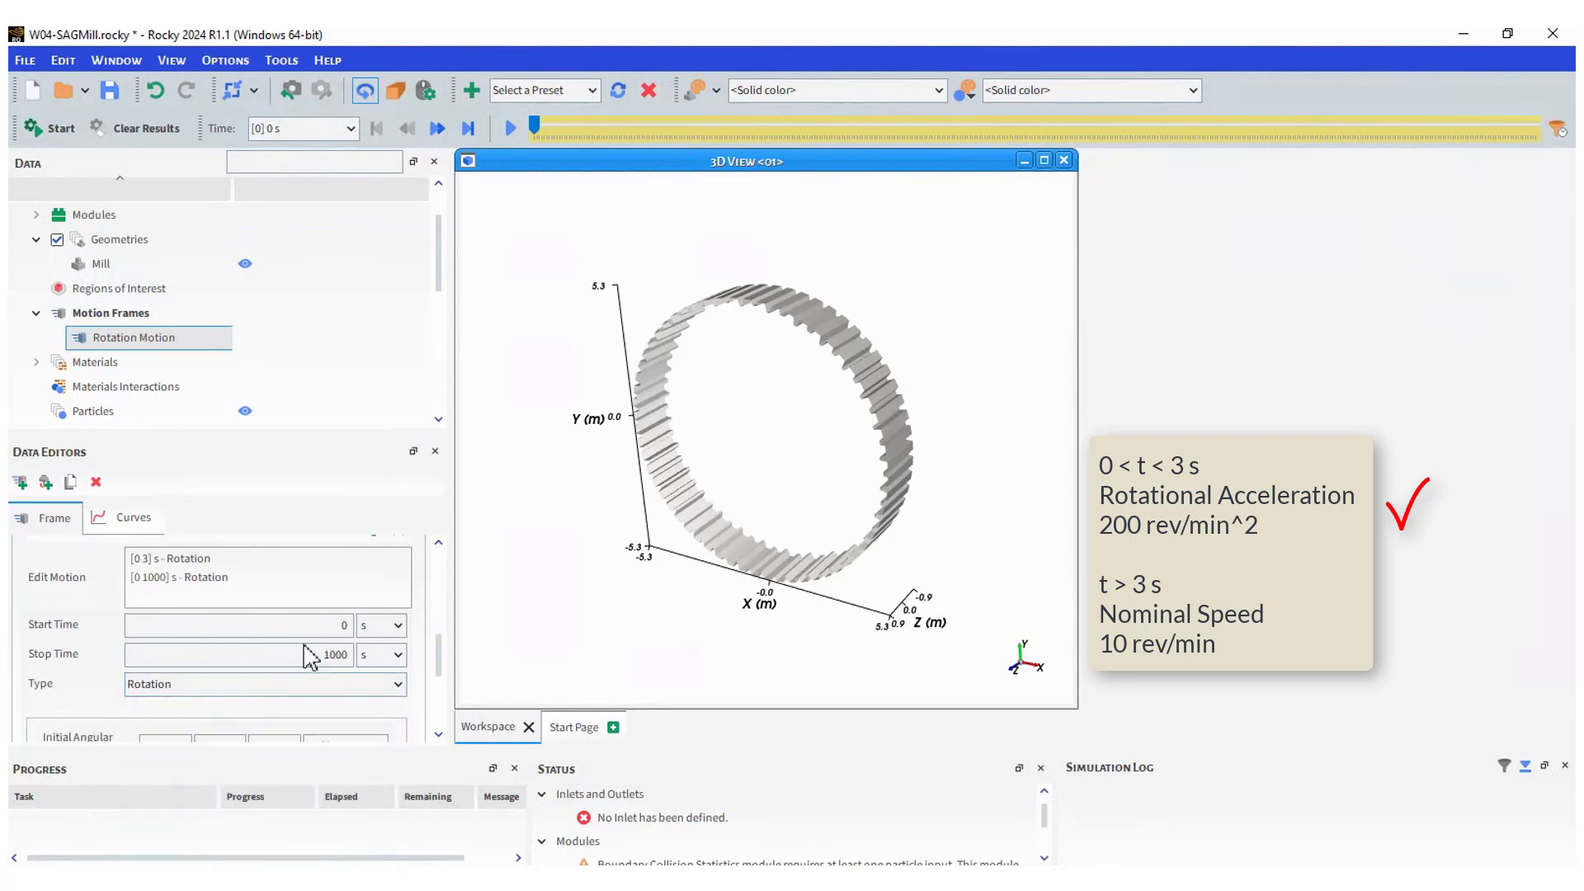
{"action": "left_click", "coordinate": [354, 627]}
{"action": "left_click_drag", "start_coordinate": [443, 664], "coordinate": [443, 676]}
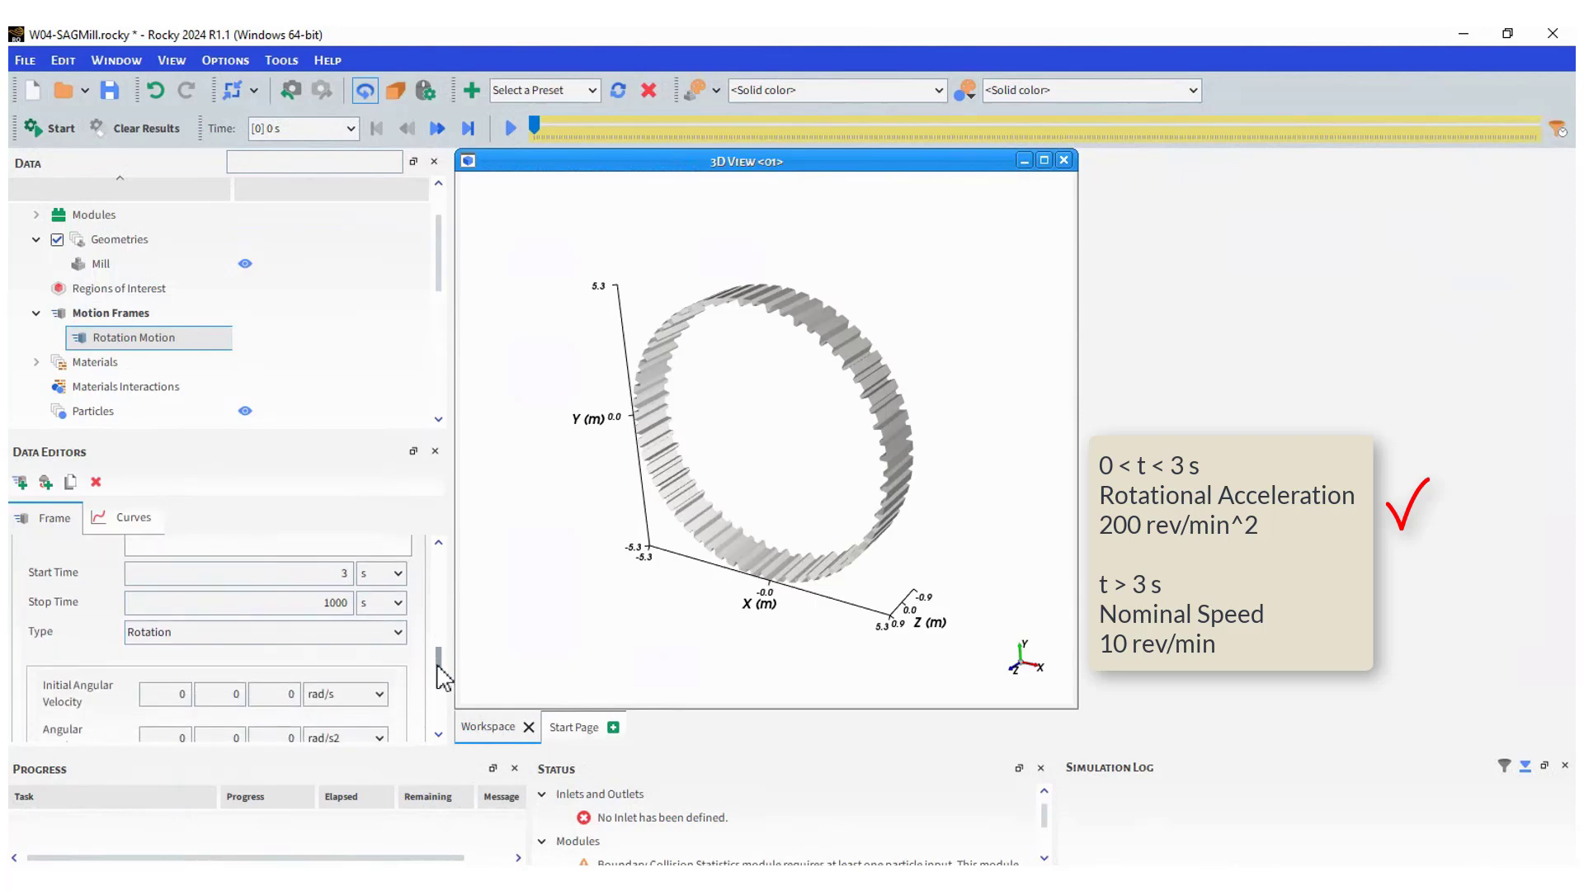
{"action": "left_click", "coordinate": [295, 686]}
{"action": "left_click", "coordinate": [378, 685]}
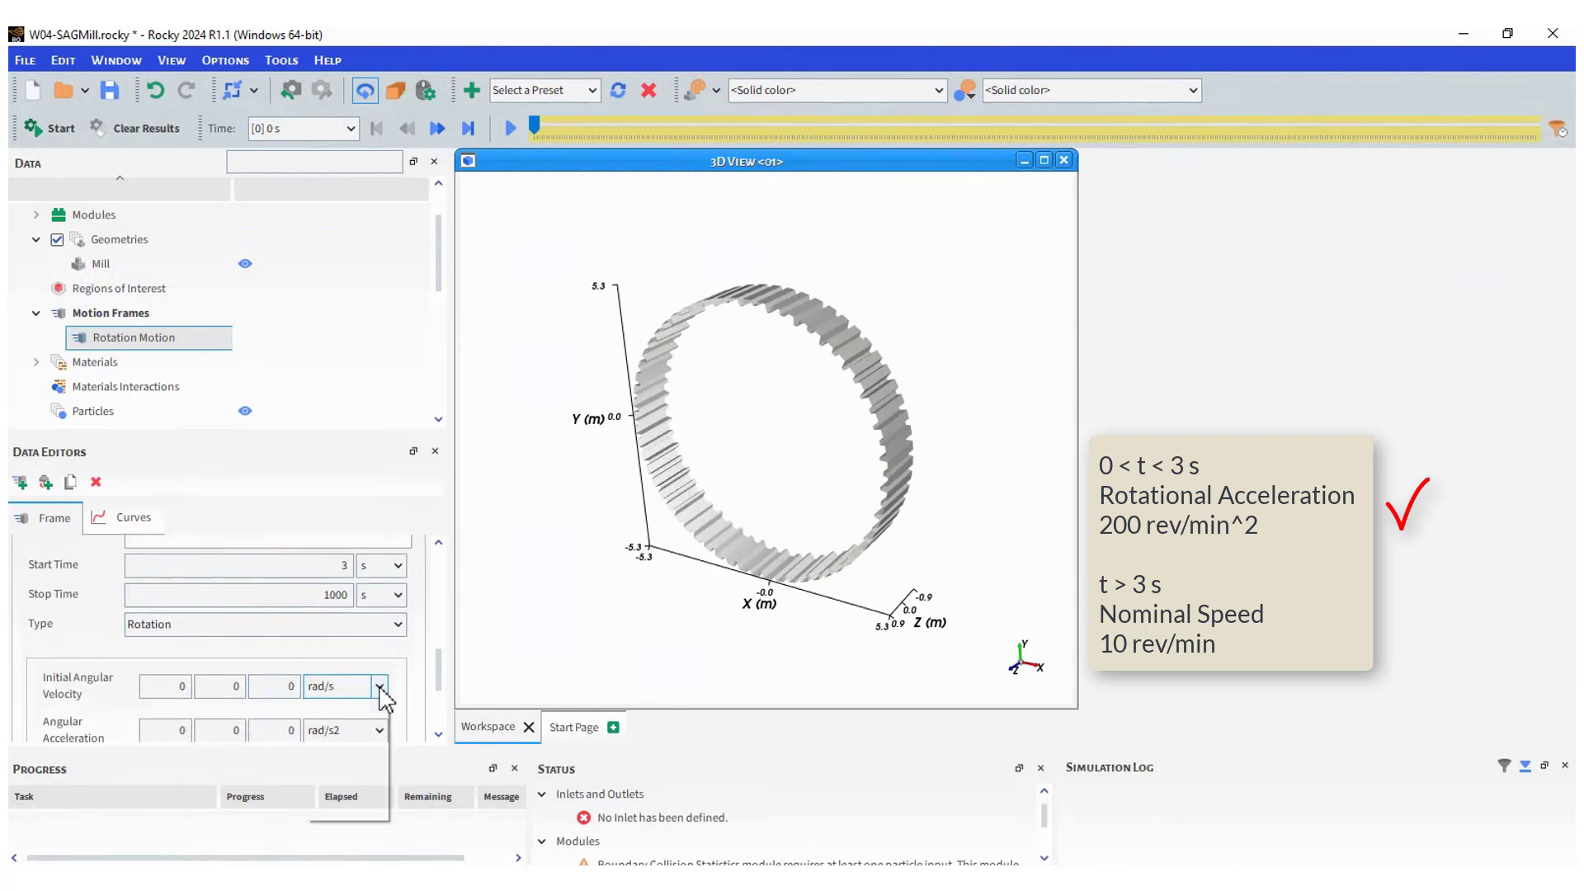
{"action": "left_click", "coordinate": [355, 793]}
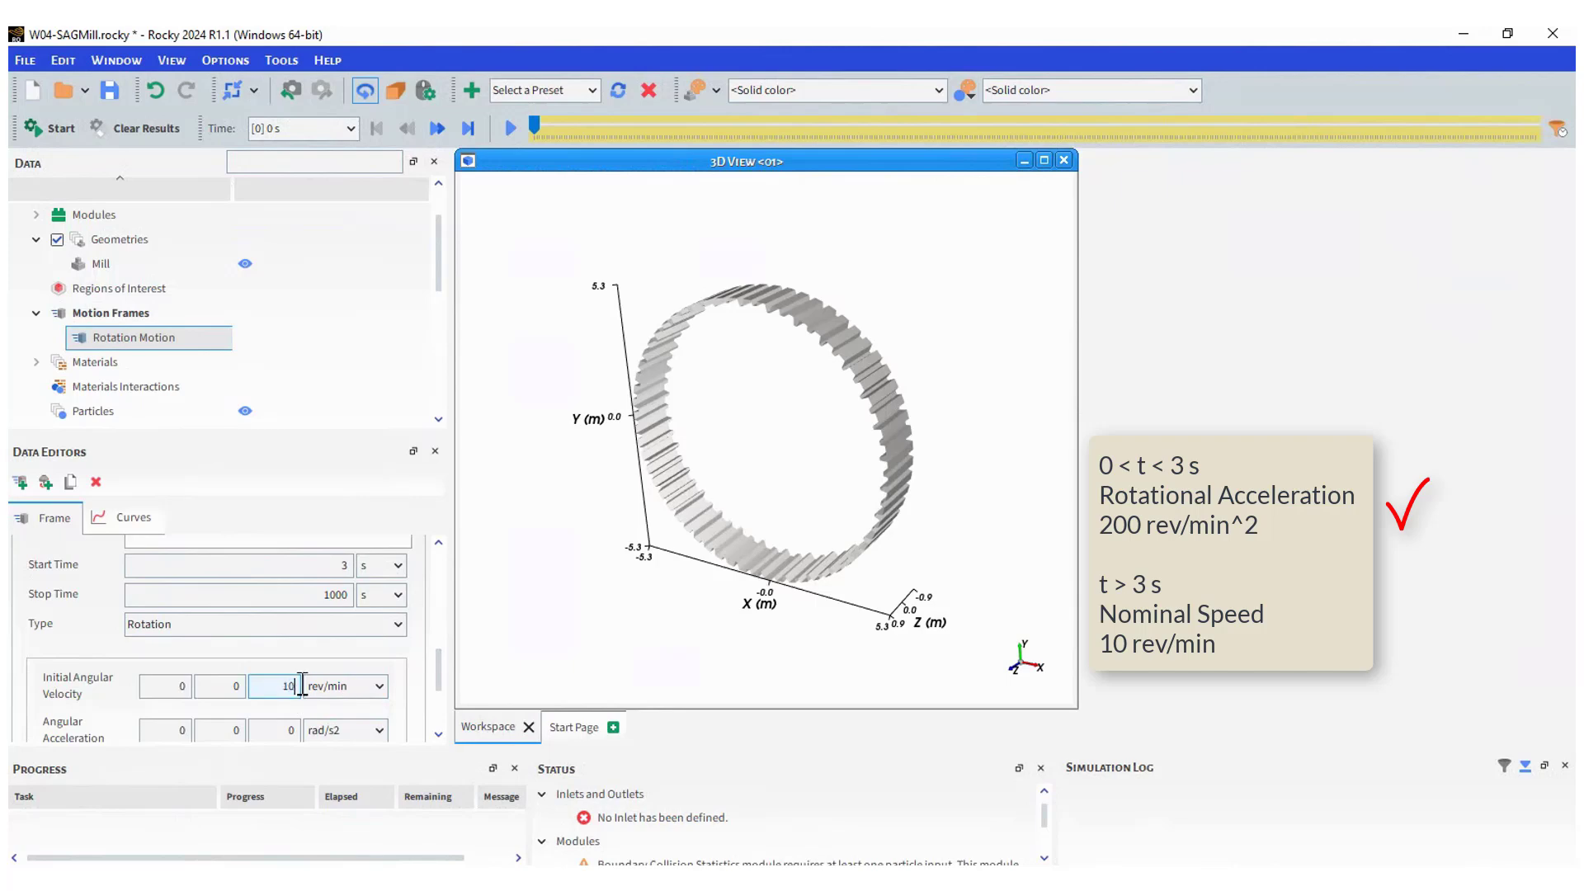
{"action": "left_click_drag", "start_coordinate": [438, 682], "coordinate": [443, 680]}
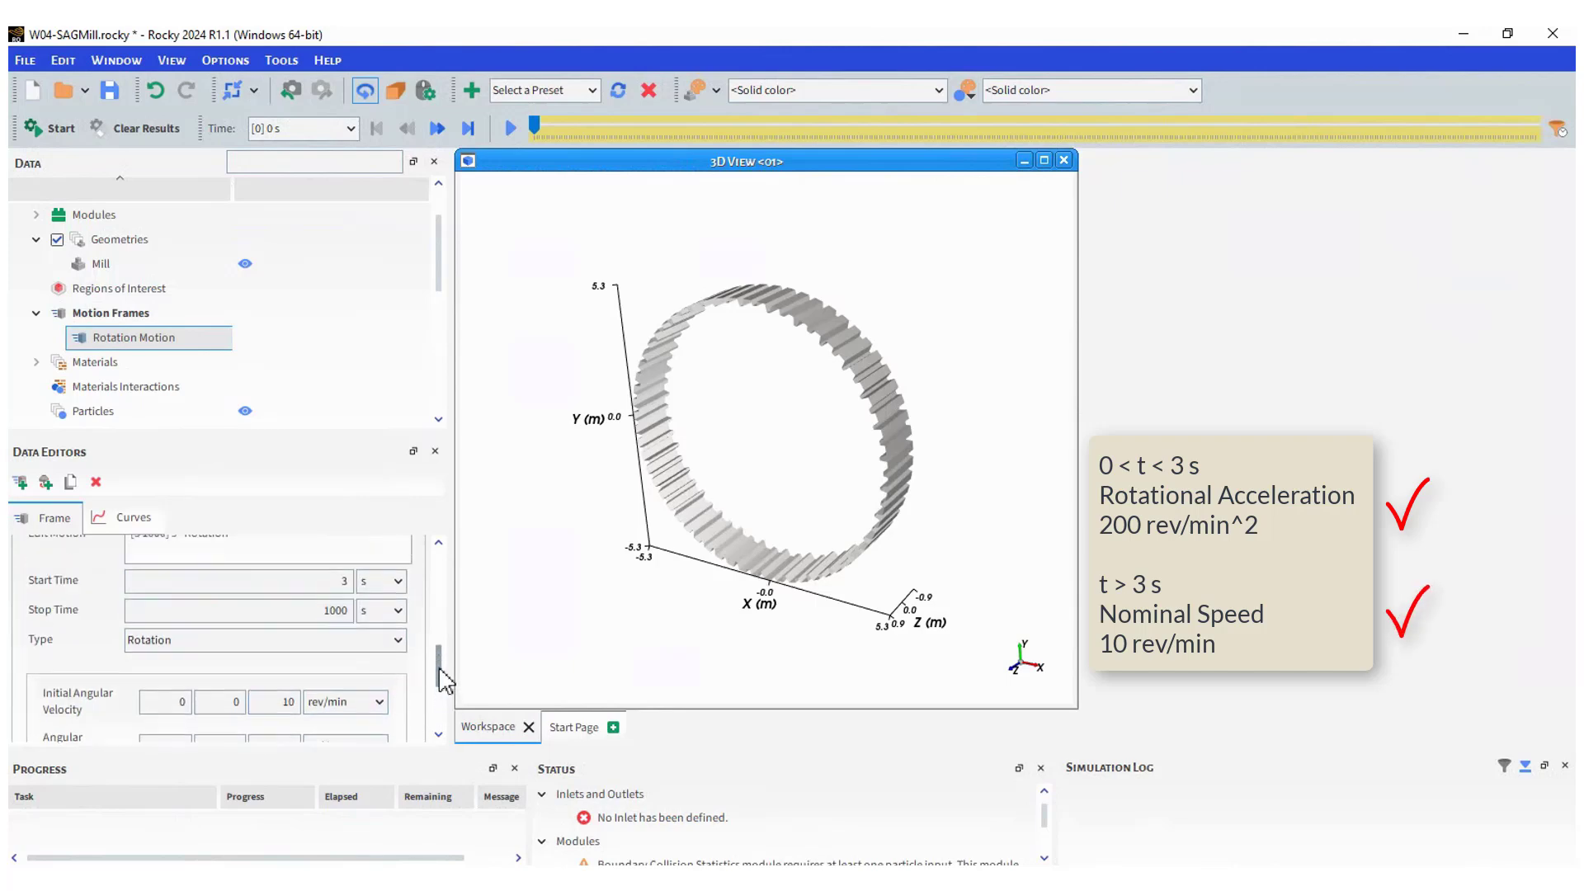
Set the Mill wall's motion frame to Rotation Motion
{"action": "left_click", "coordinate": [103, 264]}
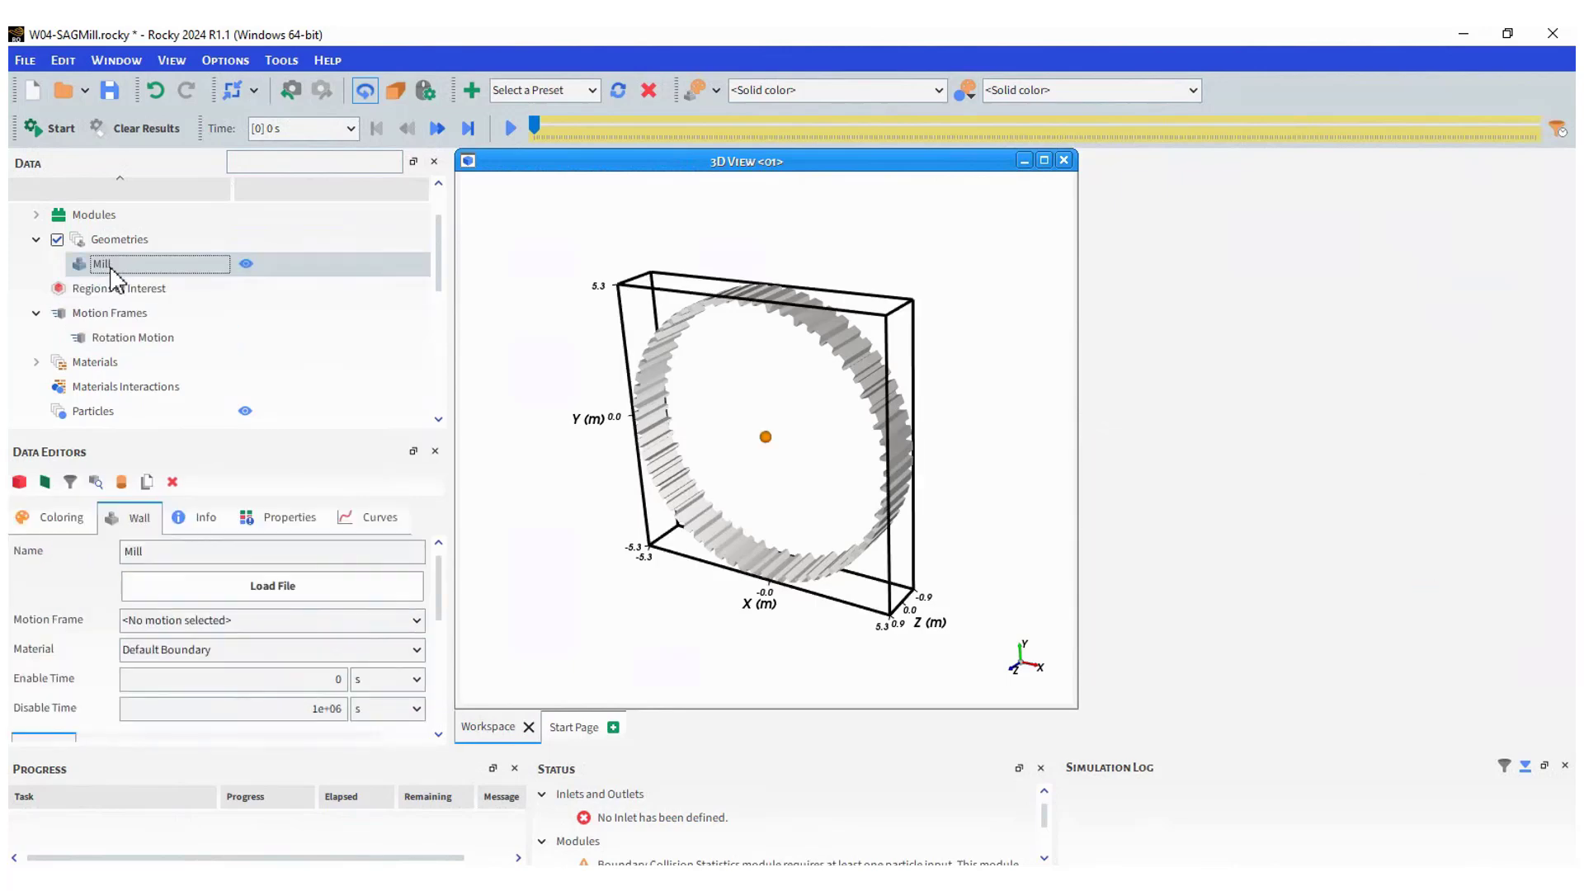
{"action": "left_click", "coordinate": [183, 623]}
{"action": "left_click", "coordinate": [185, 653]}
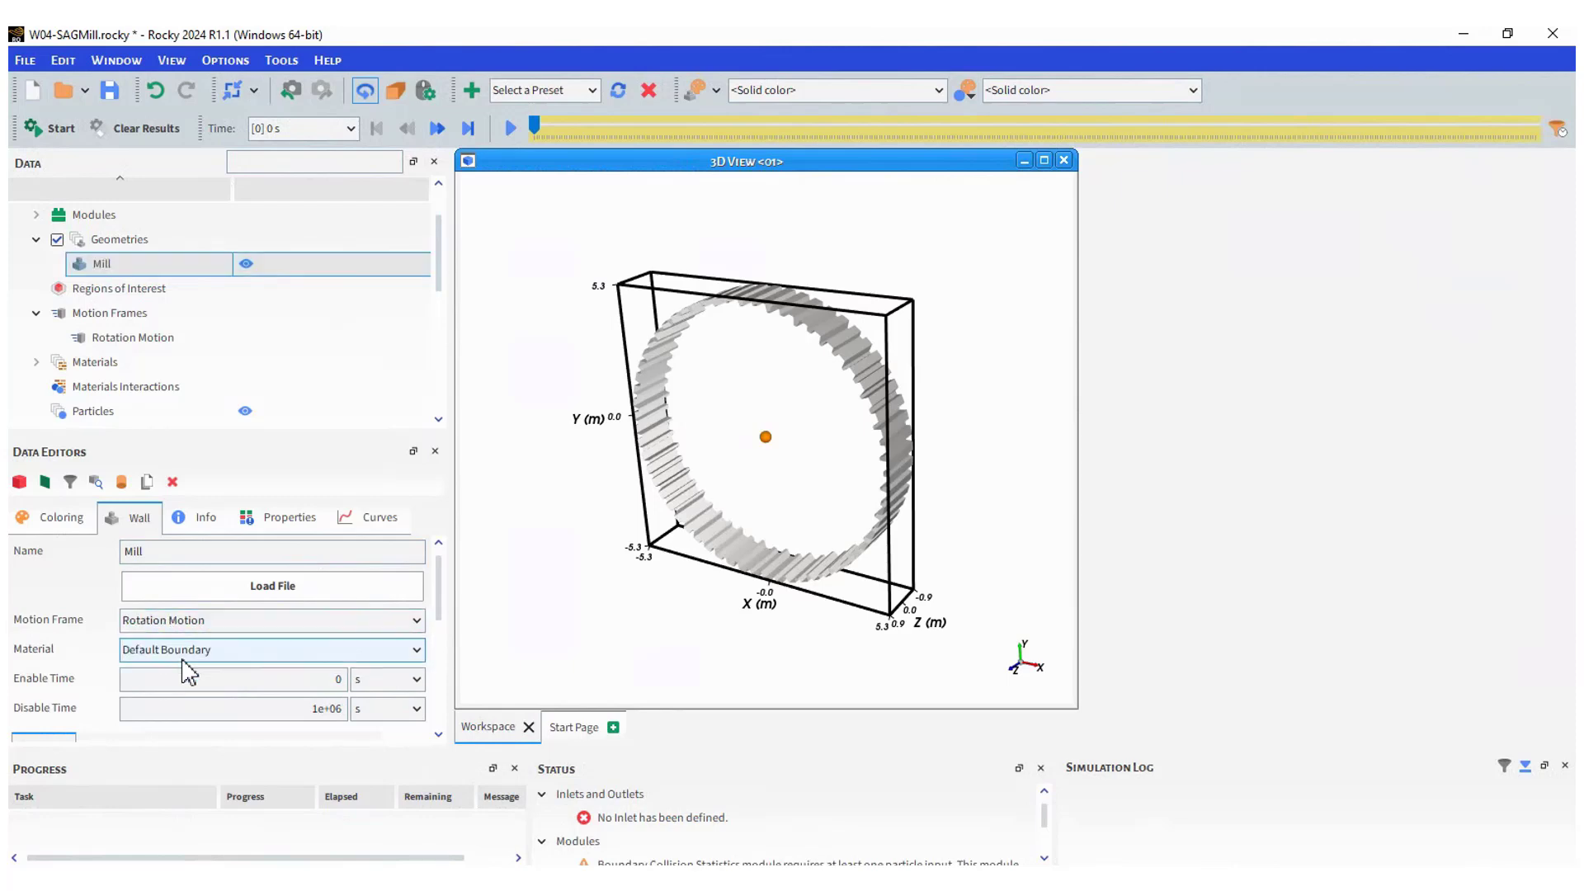
Set the default axes size to 4 m, preview the motion, and save
{"action": "left_click", "coordinate": [132, 312]}
{"action": "left_click_drag", "start_coordinate": [339, 590], "coordinate": [396, 590]}
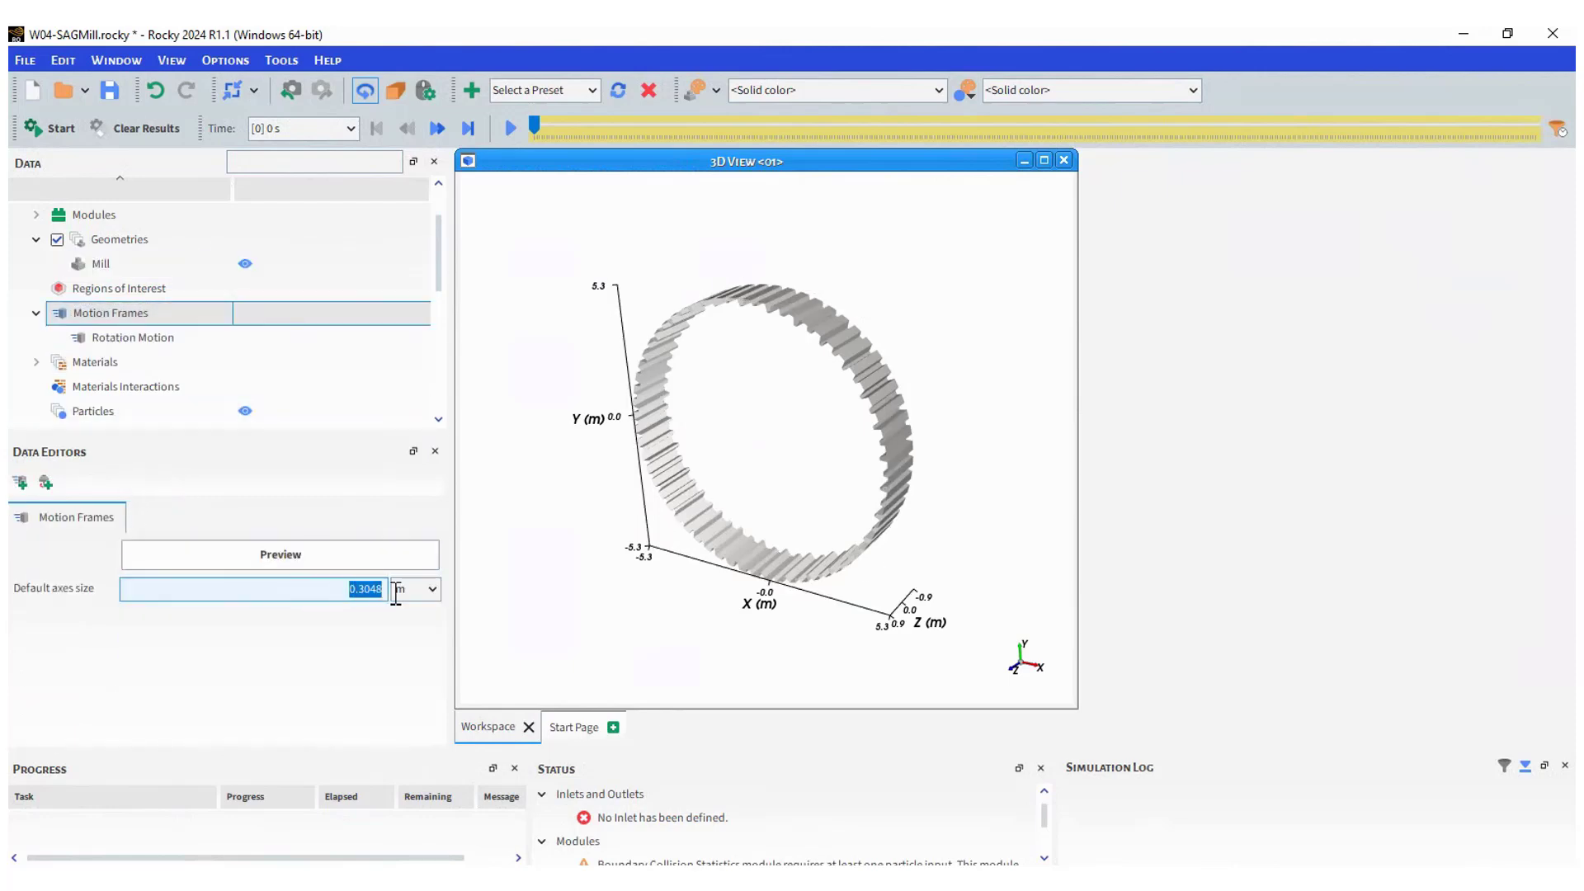
{"action": "type", "text": "4"}
{"action": "left_click", "coordinate": [195, 554]}
{"action": "left_click_drag", "start_coordinate": [1307, 430], "coordinate": [1305, 264]}
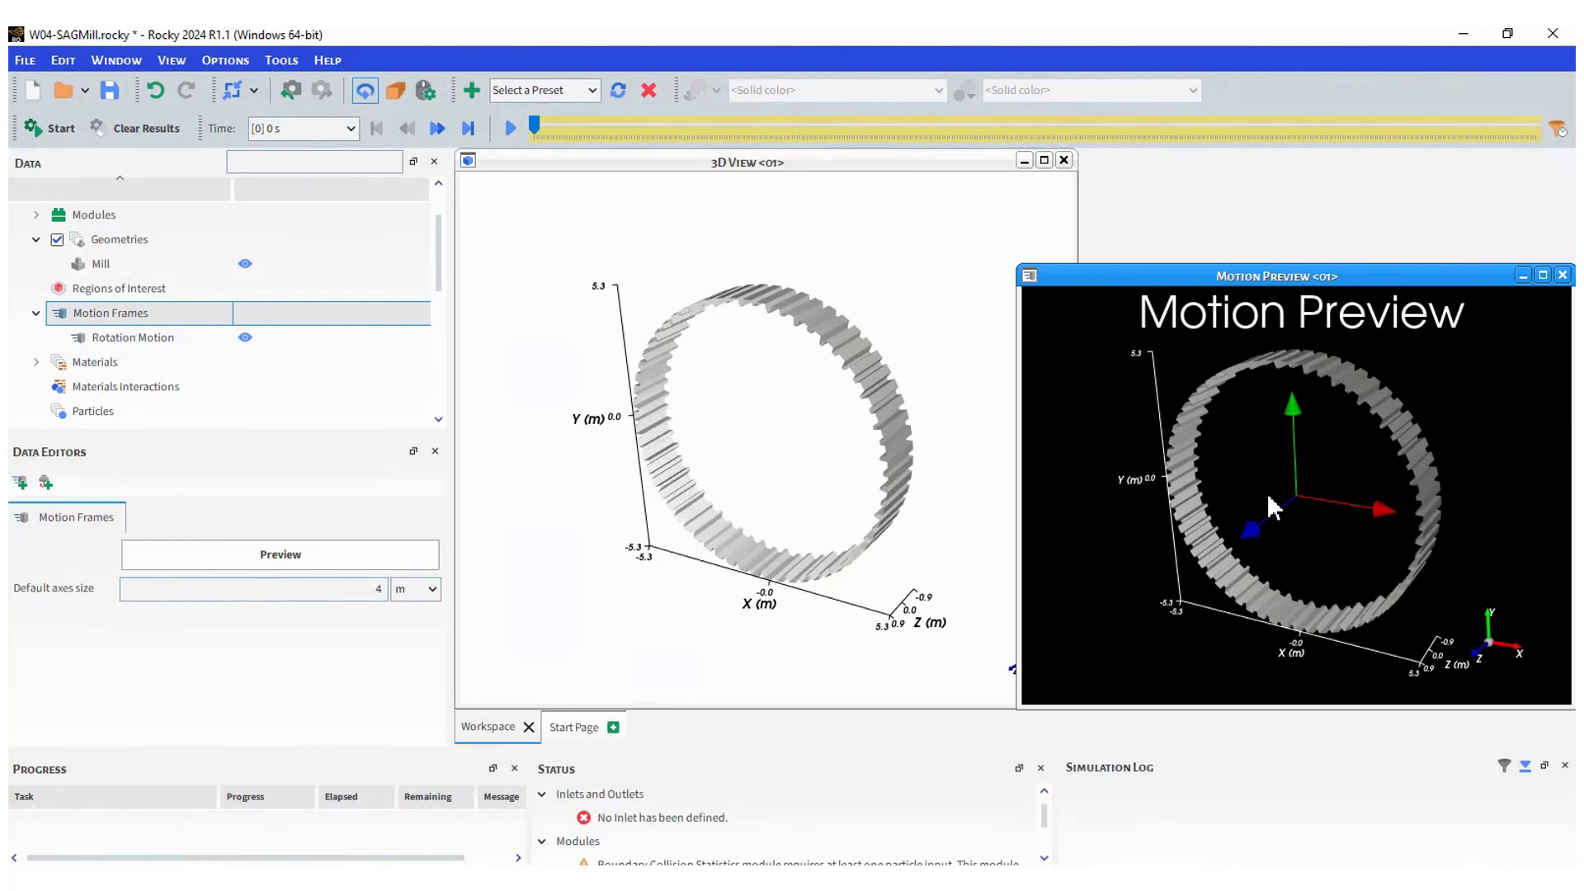
{"action": "key", "text": "ctrl+s"}
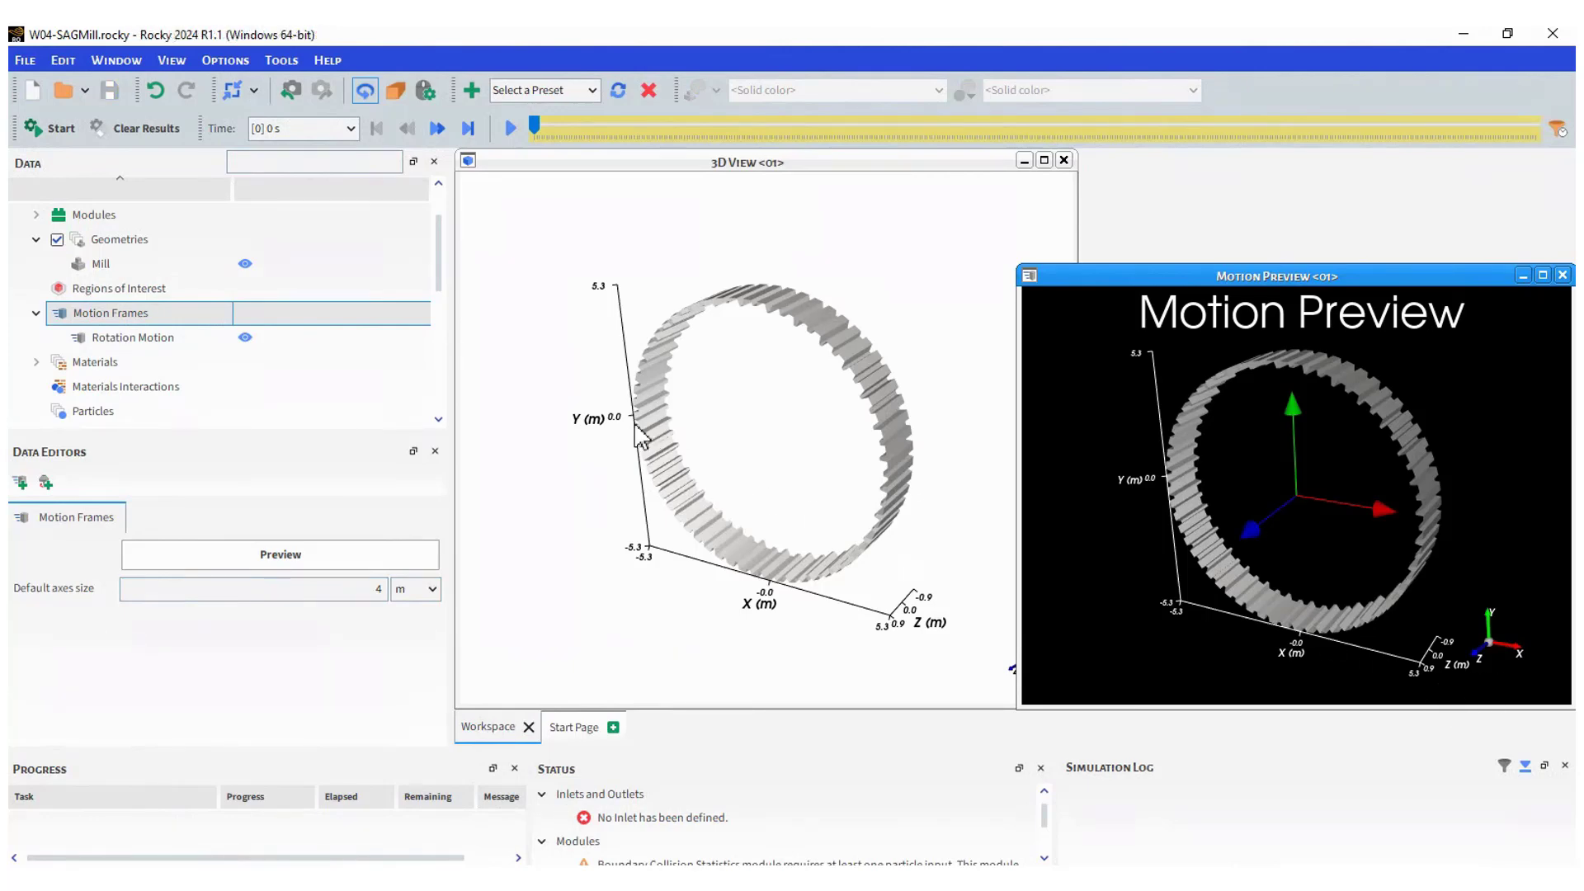
Set the Mill wear model to Archard's Law shear work with a 5e-06 m3/J volume/shear work ratio
{"action": "left_click", "coordinate": [101, 264]}
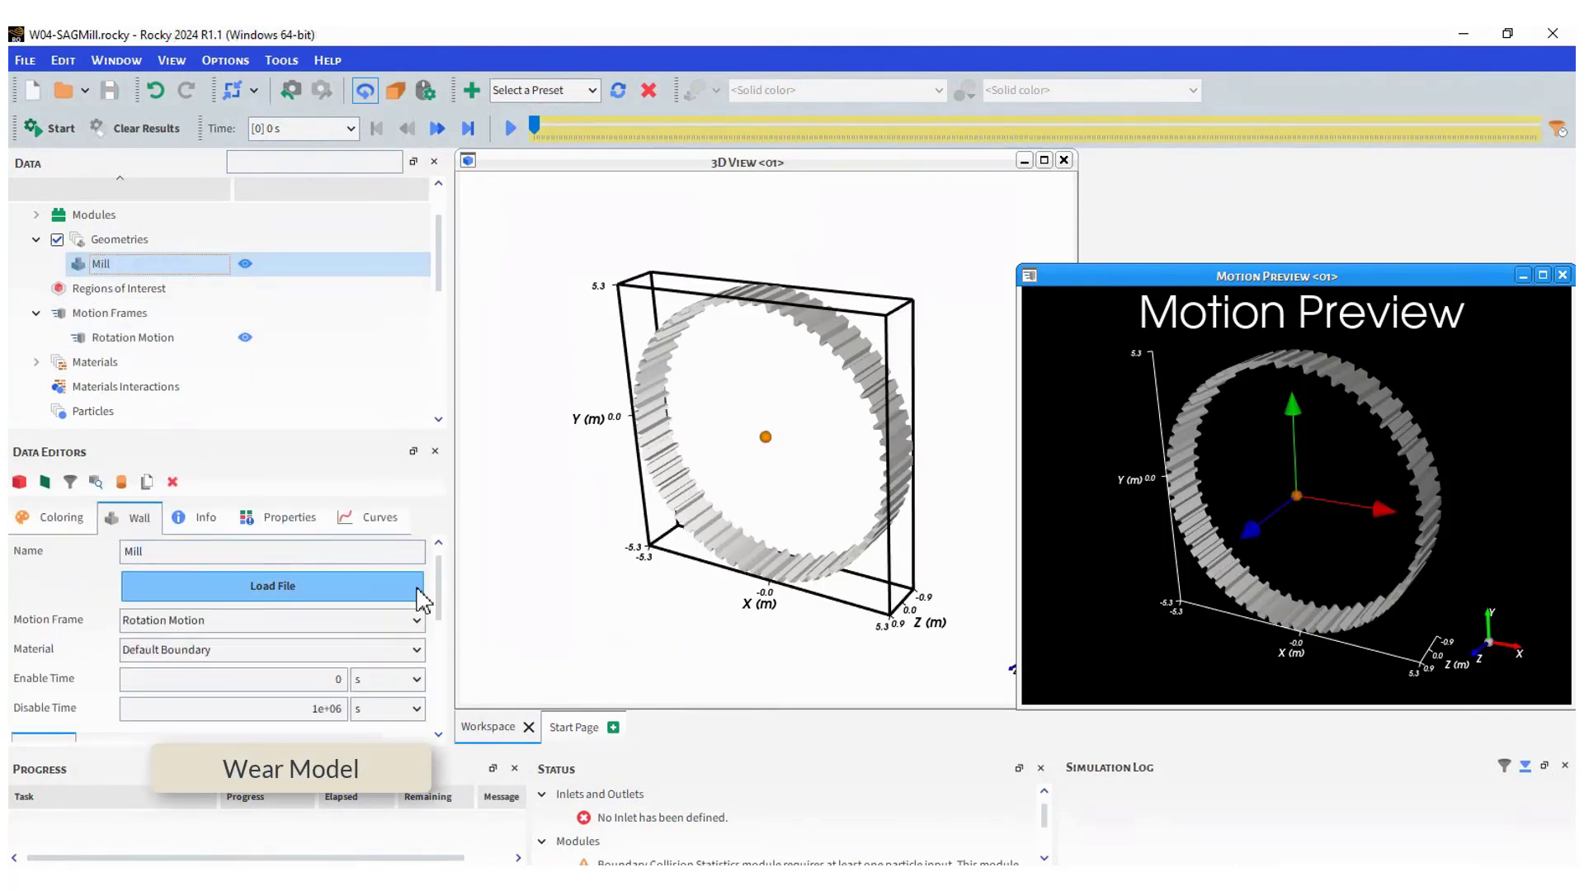
{"action": "left_click_drag", "start_coordinate": [438, 602], "coordinate": [443, 685]}
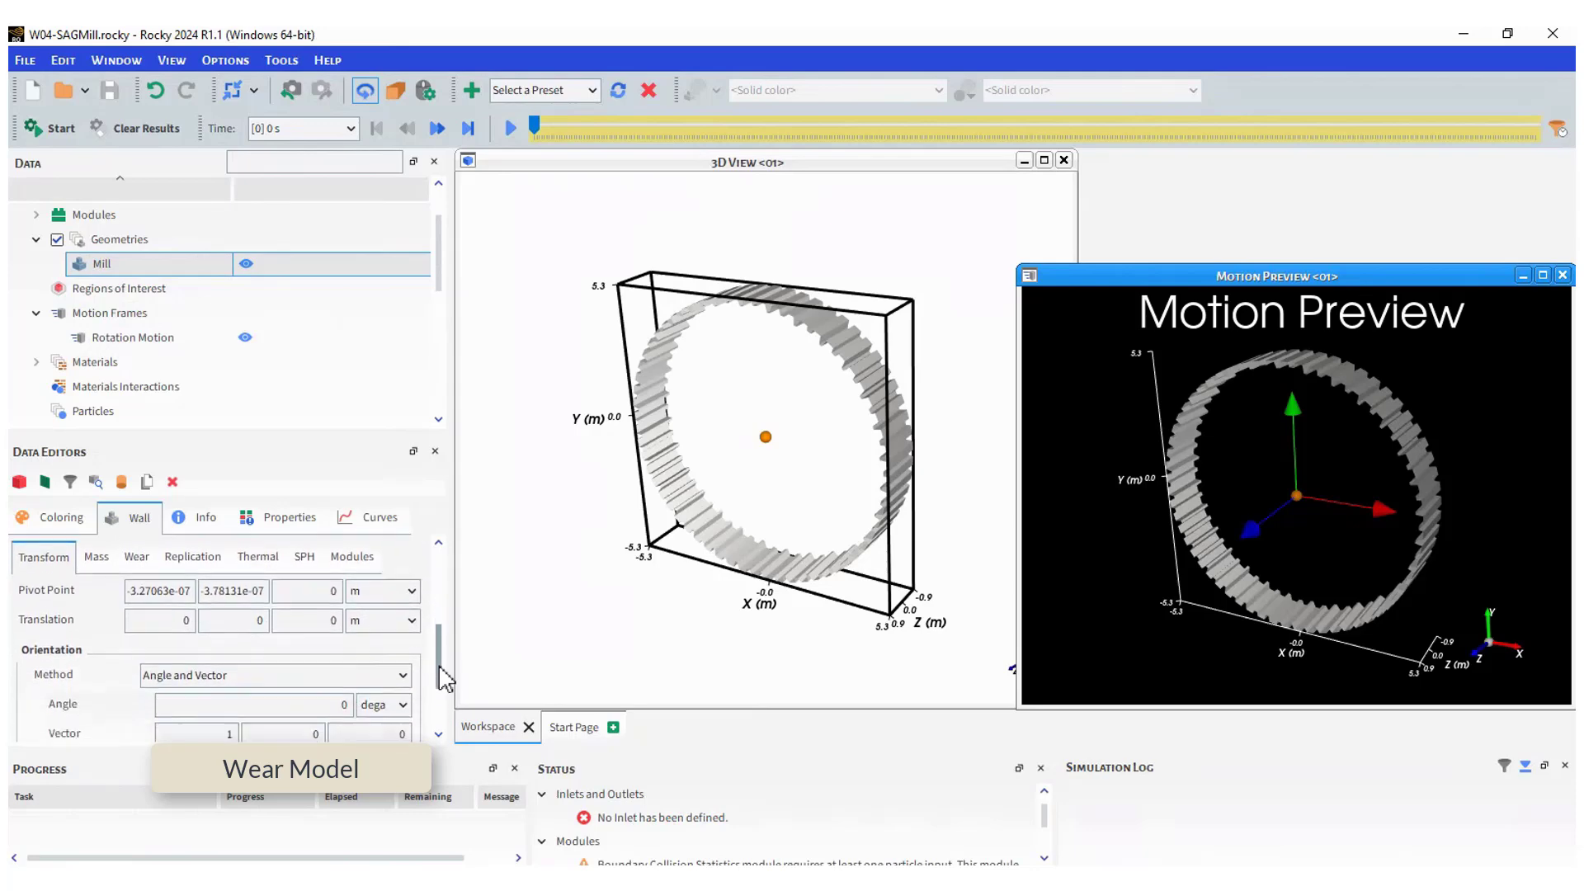
{"action": "left_click", "coordinate": [137, 557]}
{"action": "left_click", "coordinate": [206, 601]}
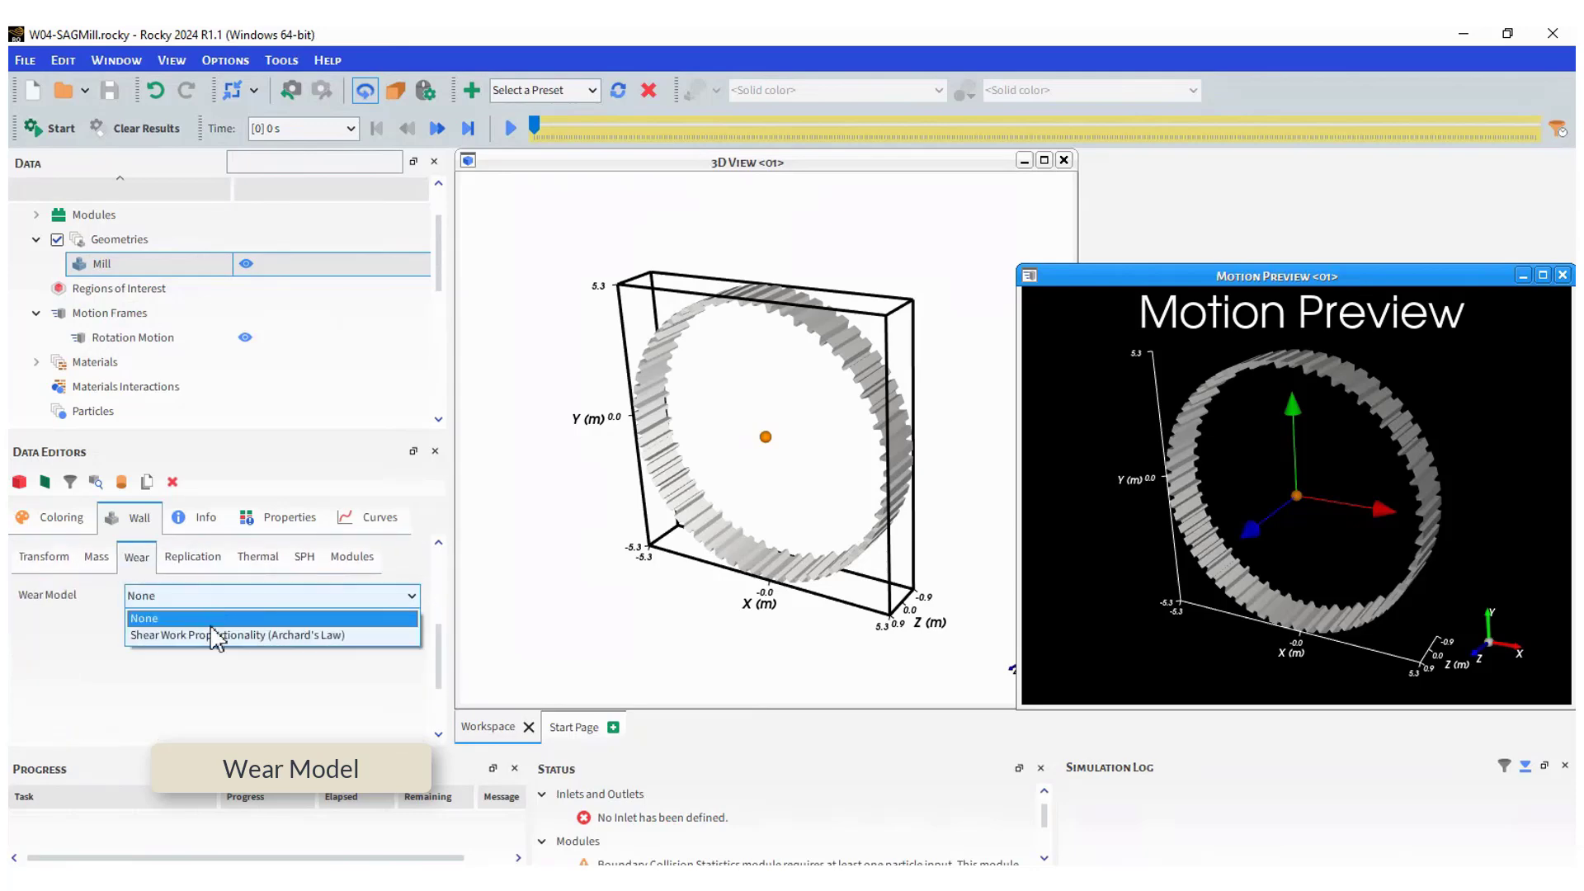
{"action": "left_click", "coordinate": [211, 637]}
{"action": "left_click", "coordinate": [303, 678]}
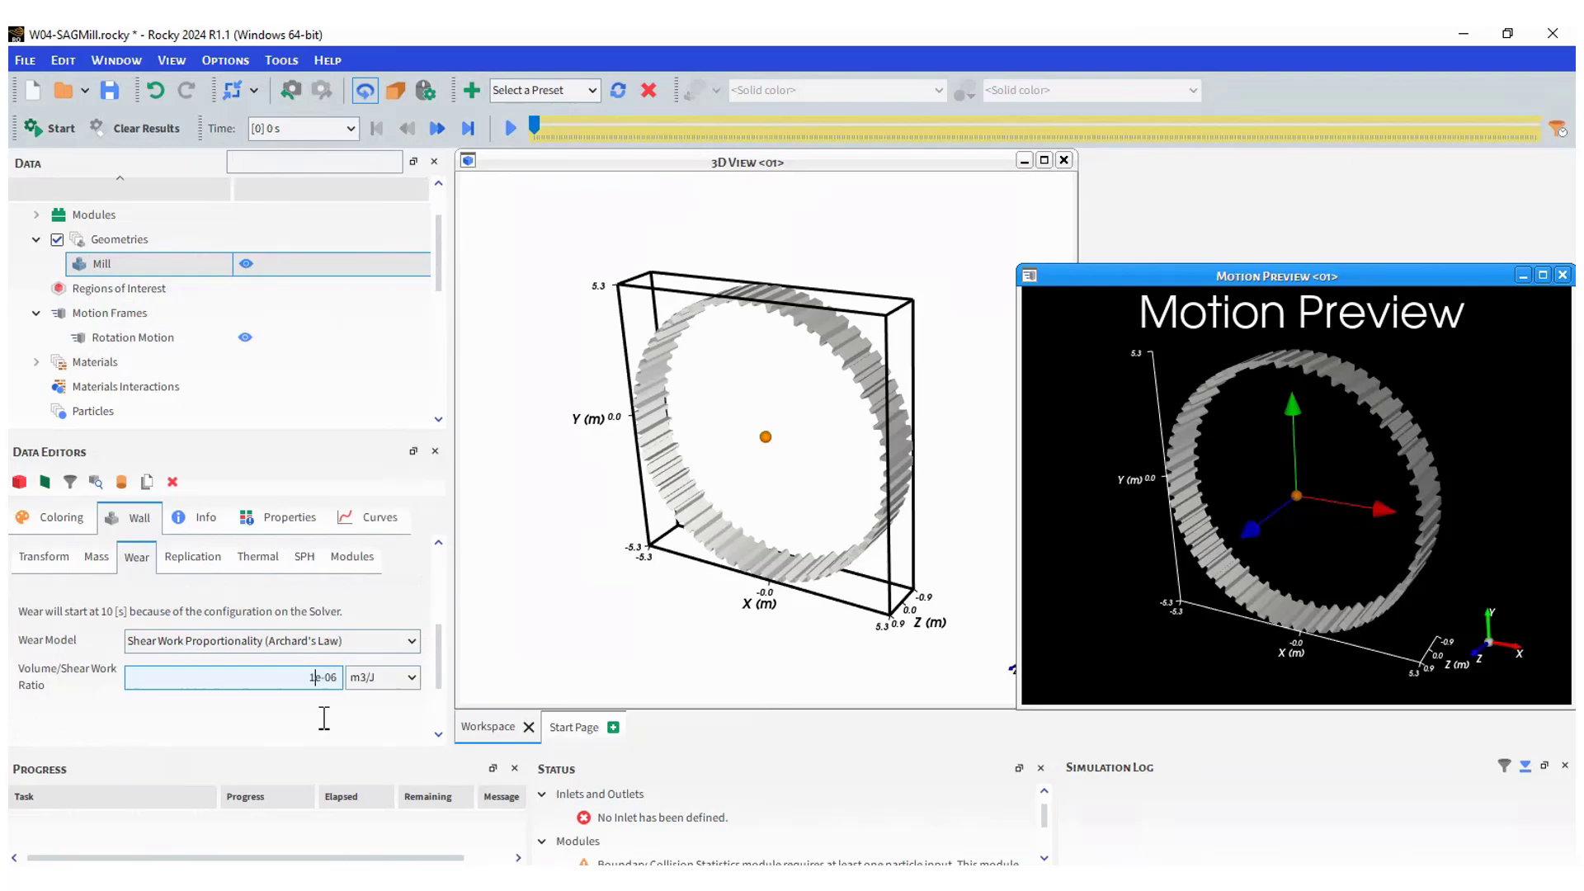
Set the Mill's triangle size to 0.5 m
{"action": "left_click", "coordinate": [43, 557]}
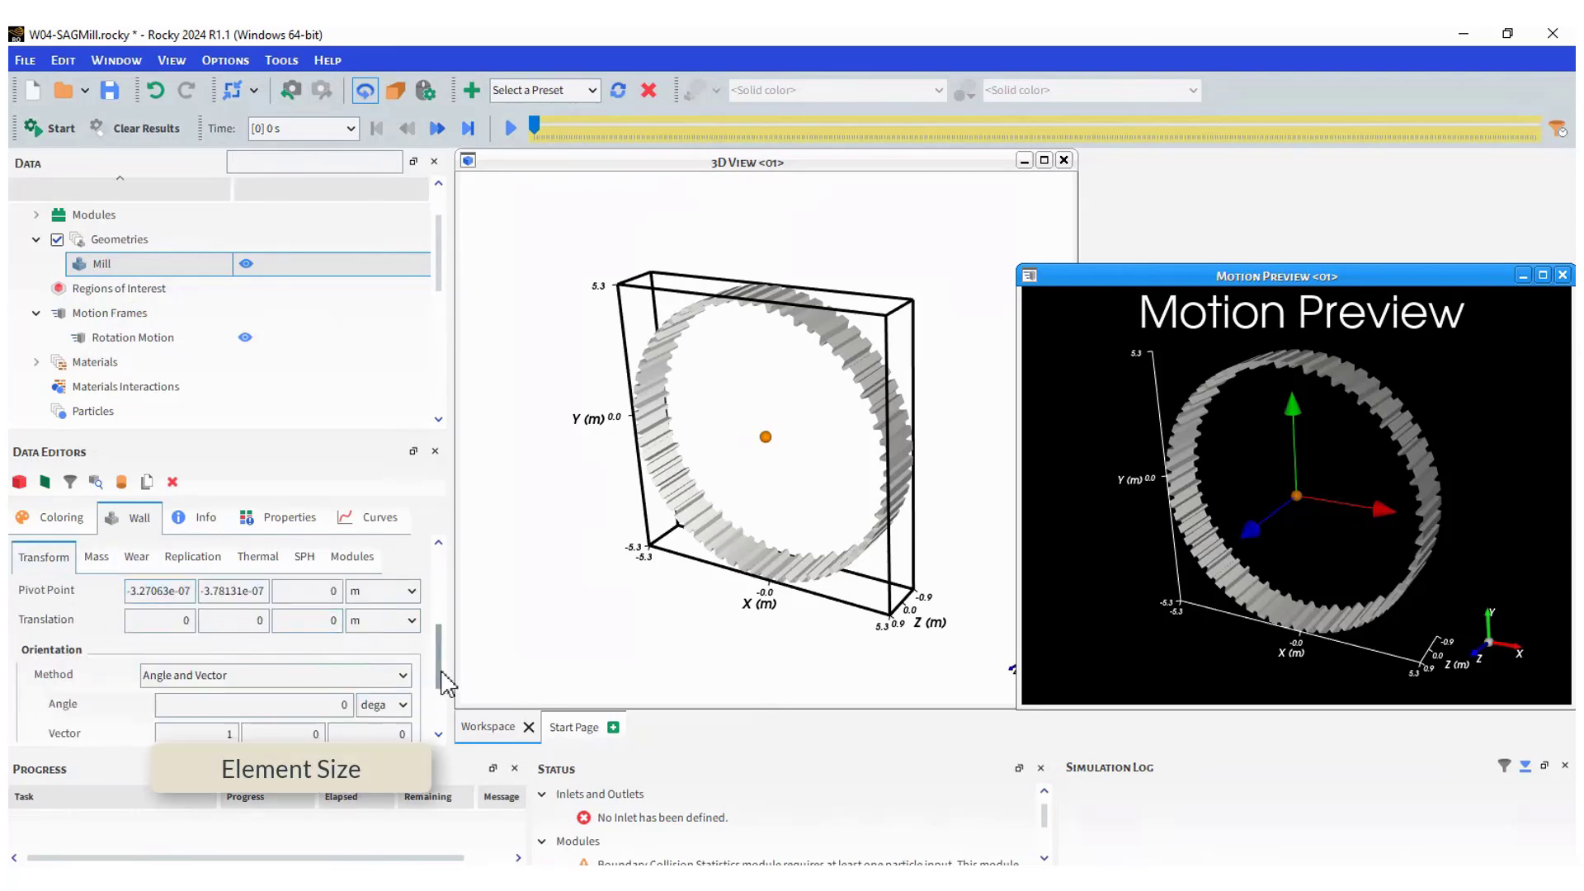
{"action": "scroll", "coordinate": [445, 683], "scroll_direction": "down", "scroll_amount": 3}
{"action": "double_click", "coordinate": [324, 709]}
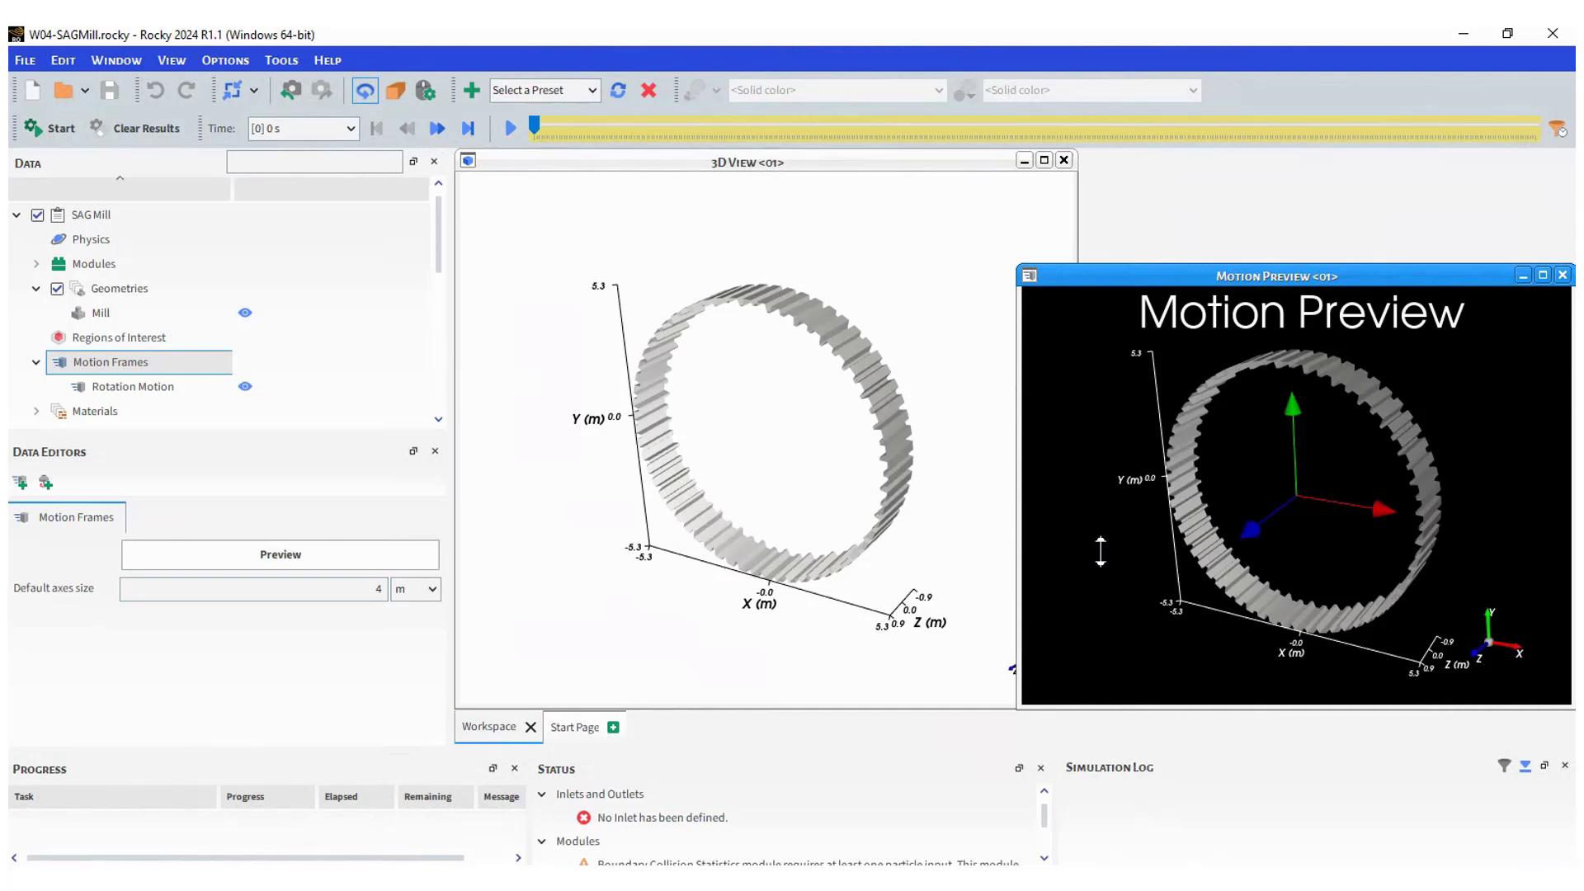
Close the motion preview, duplicate the Mill, and rename the copy Mill Reference
{"action": "left_click", "coordinate": [1561, 276]}
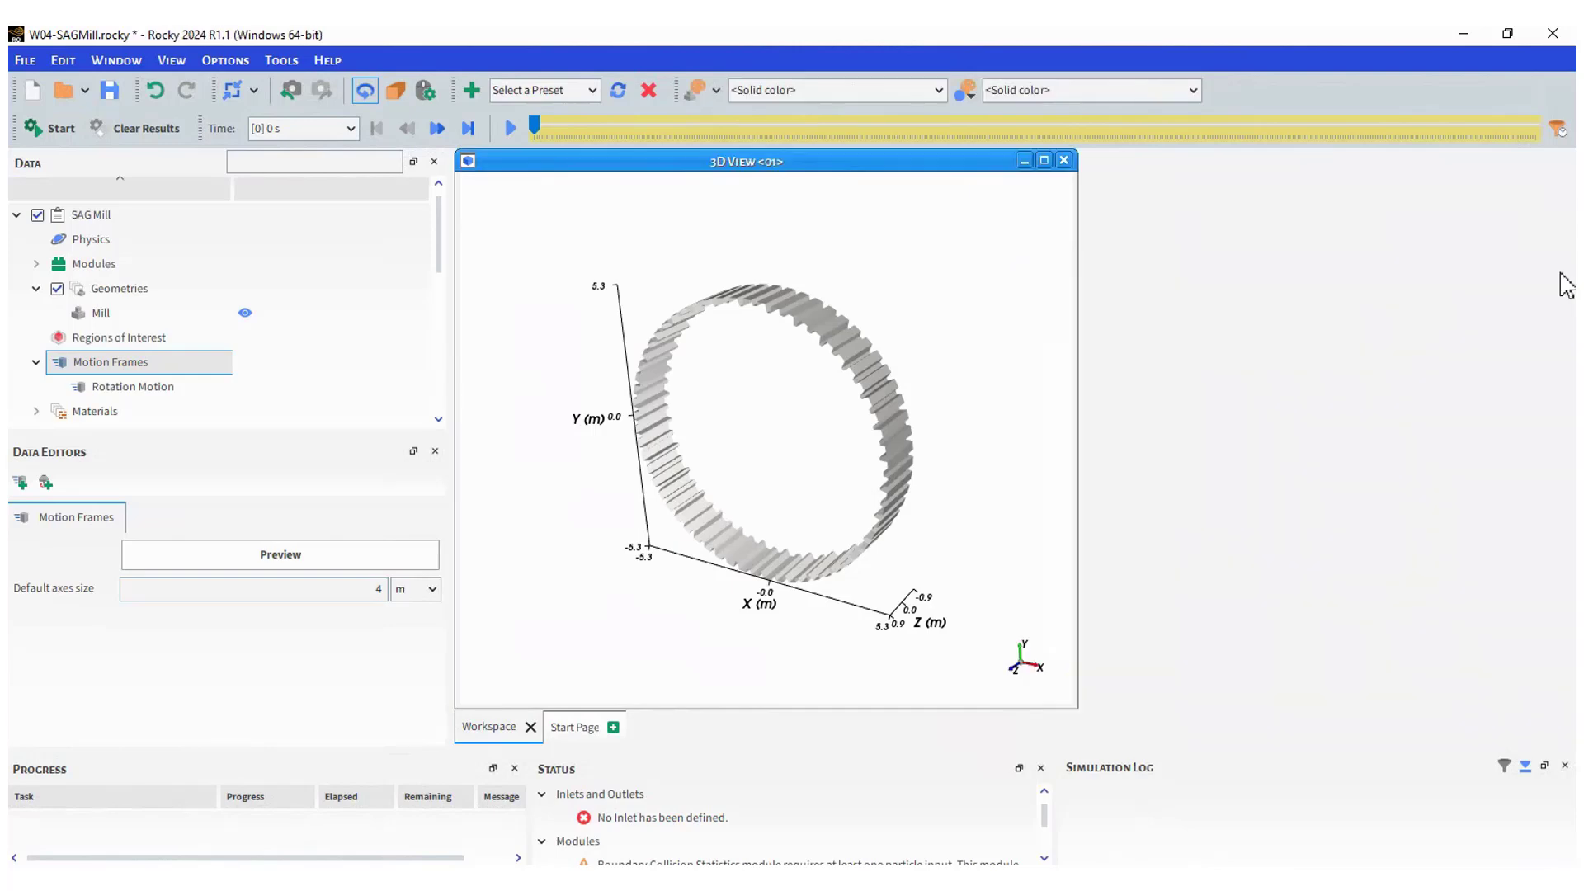
{"action": "right_click", "coordinate": [177, 322]}
{"action": "left_click", "coordinate": [330, 386]}
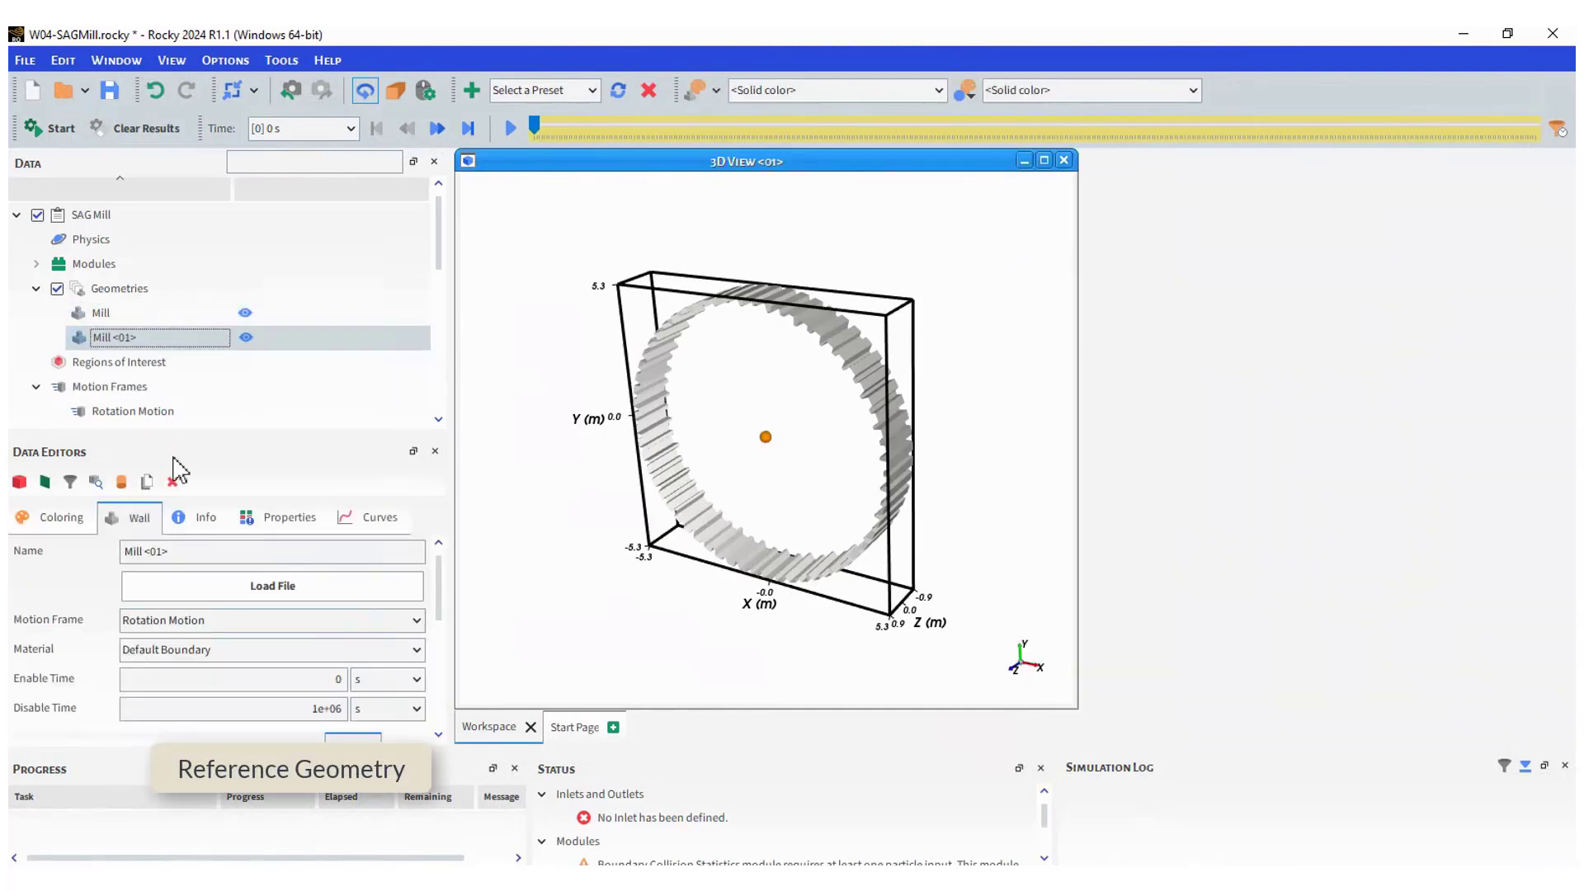
{"action": "left_click", "coordinate": [173, 552]}
{"action": "left_click_drag", "start_coordinate": [173, 553], "coordinate": [108, 550]}
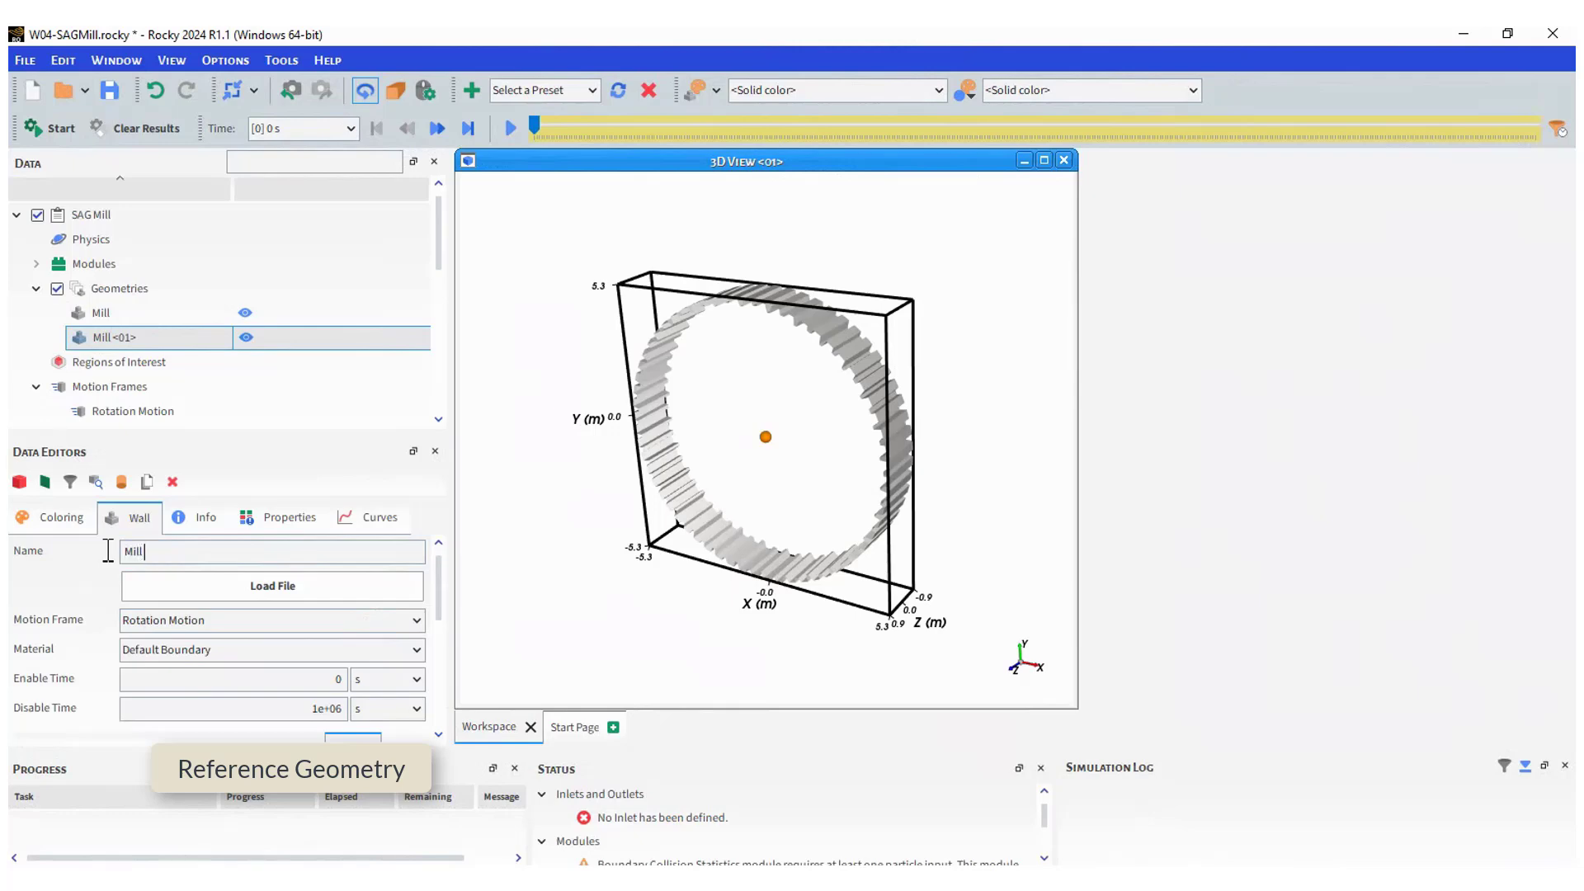
Set the Mill Reference enable time to 999 s
{"action": "double_click", "coordinate": [354, 680]}
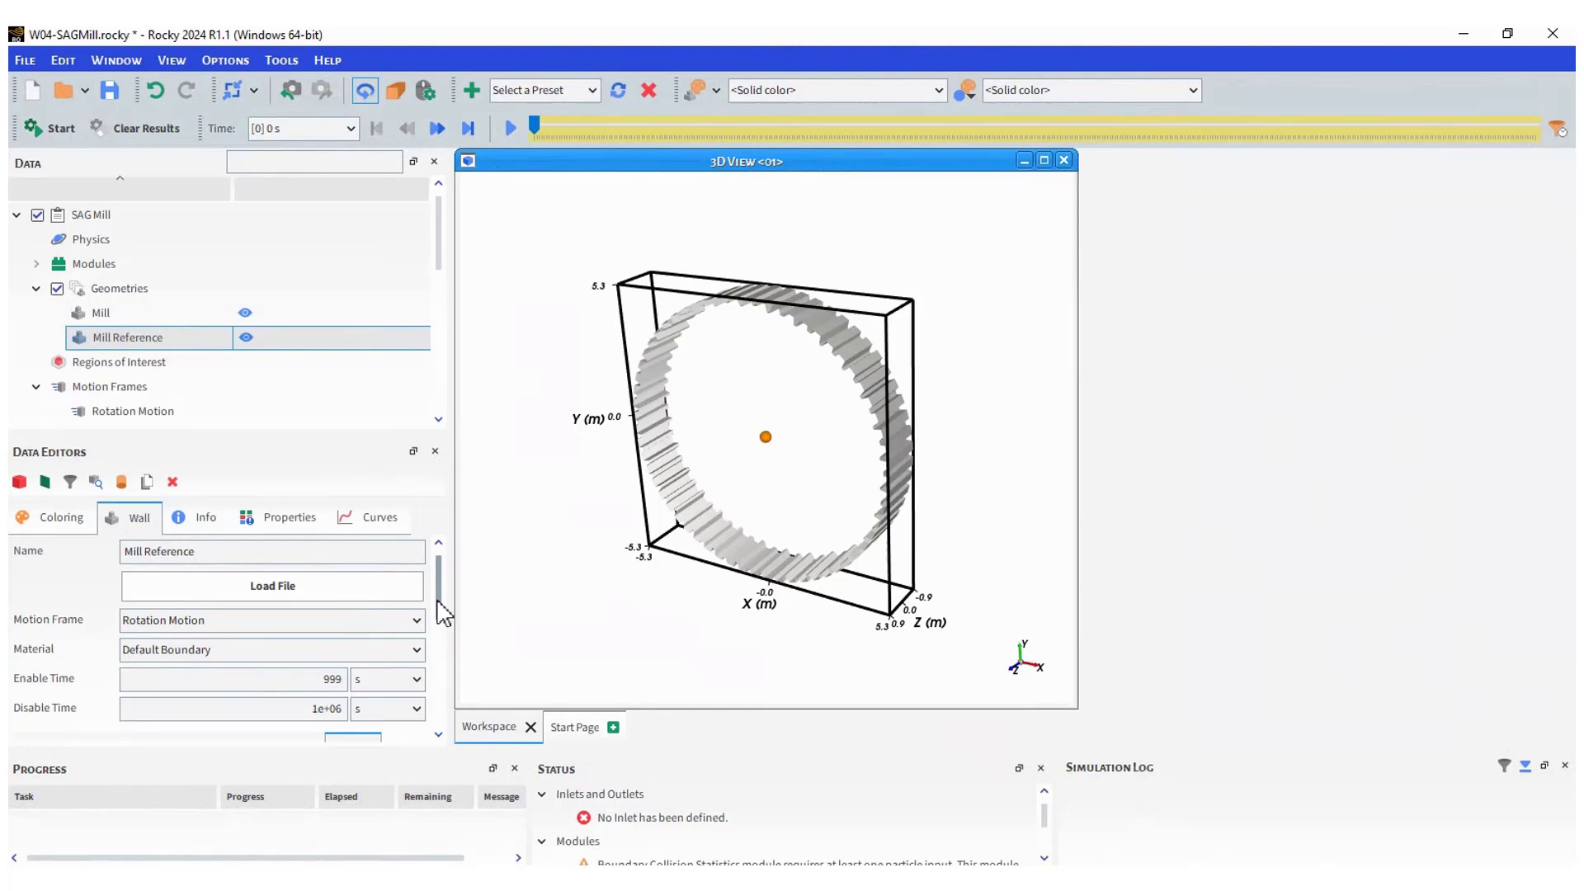
{"action": "left_click_drag", "start_coordinate": [442, 610], "coordinate": [446, 672]}
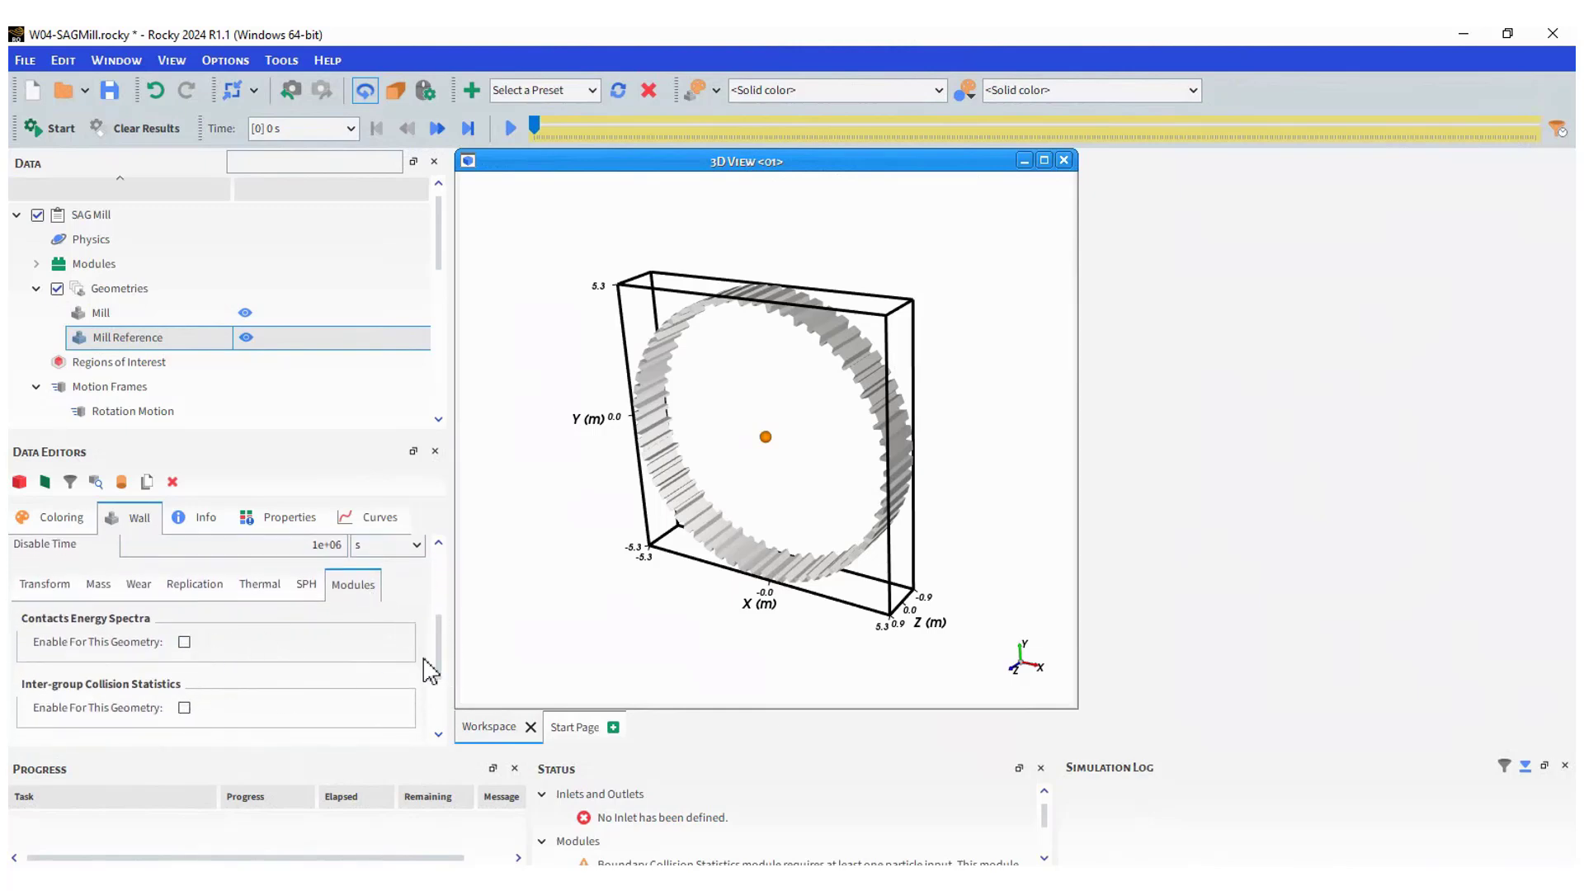
{"action": "left_click_drag", "start_coordinate": [442, 680], "coordinate": [446, 572]}
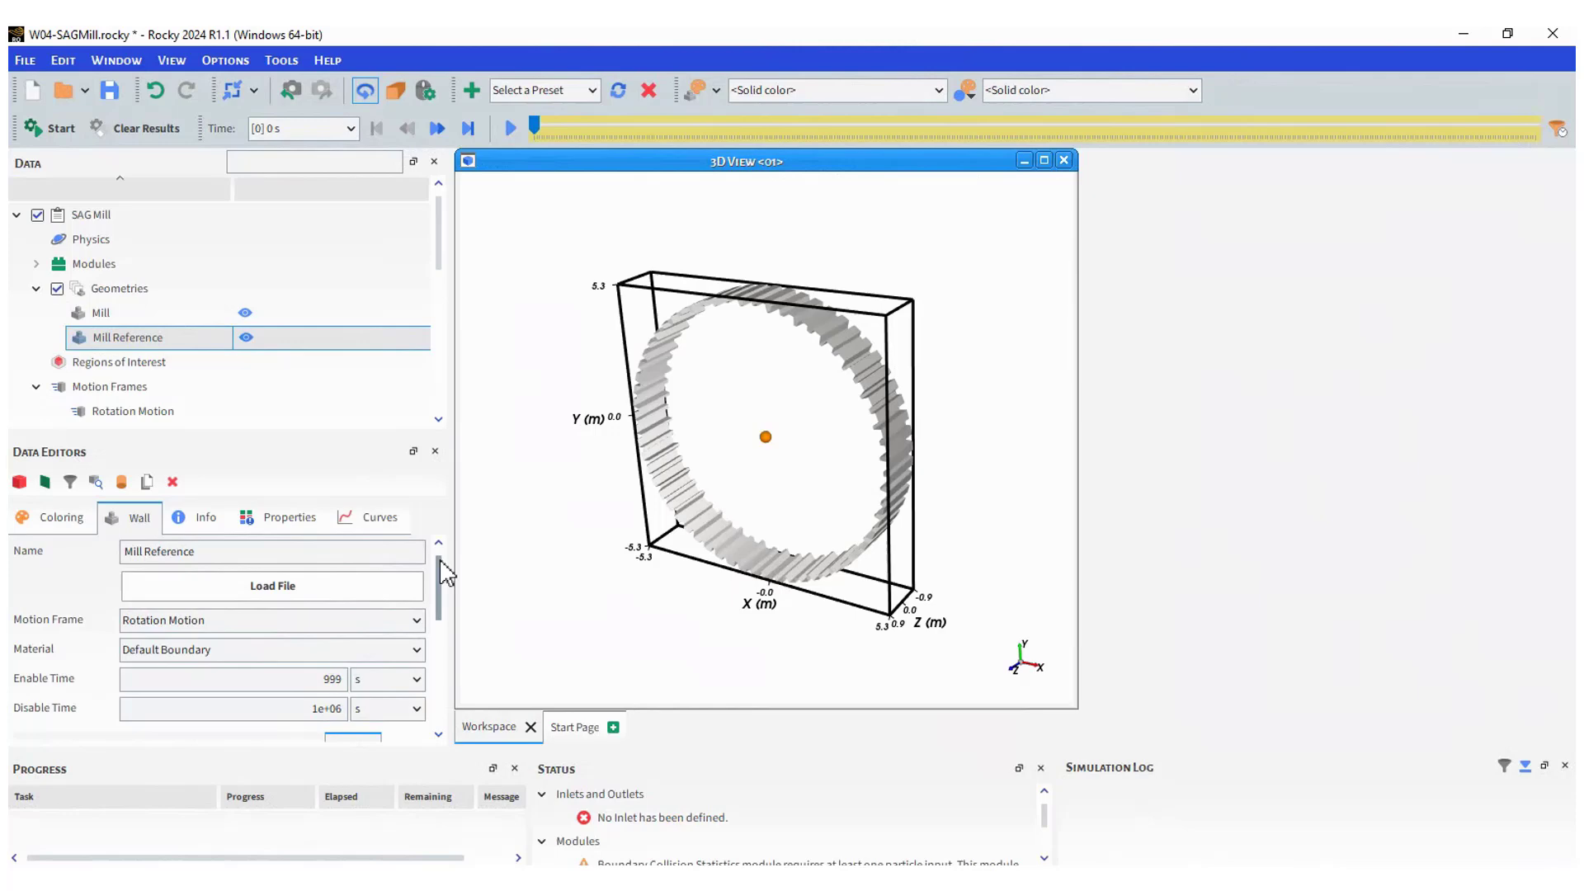
{"action": "left_click", "coordinate": [438, 419]}
{"action": "left_click", "coordinate": [438, 419]}
Create a new solid material and name it Steel Material
{"action": "left_click", "coordinate": [438, 419]}
{"action": "left_click", "coordinate": [146, 340]}
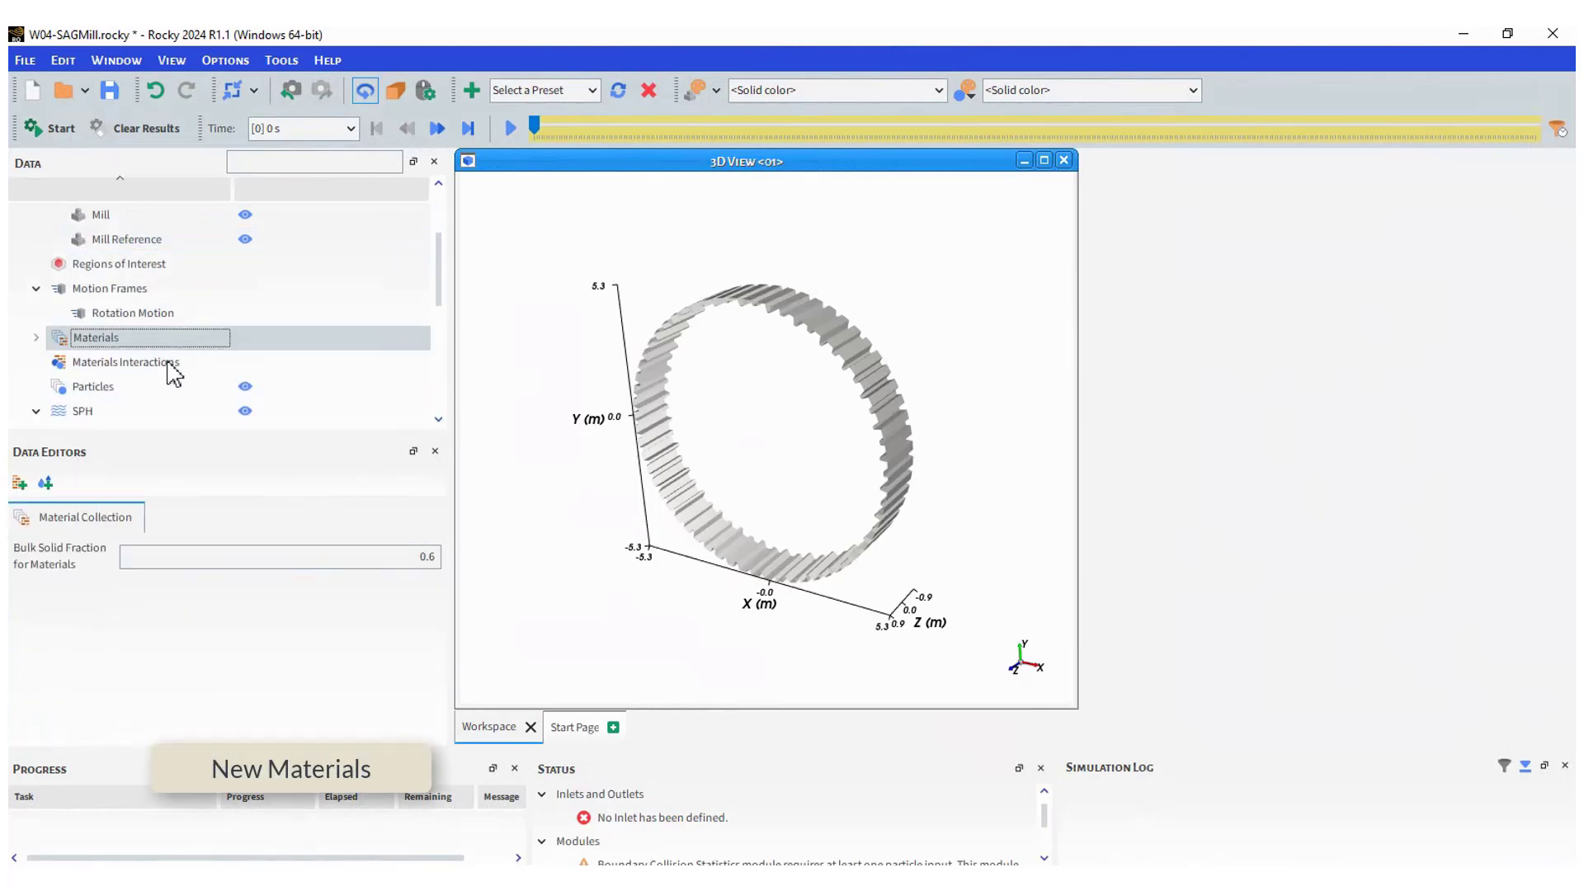
{"action": "right_click", "coordinate": [153, 339]}
{"action": "left_click", "coordinate": [245, 335]}
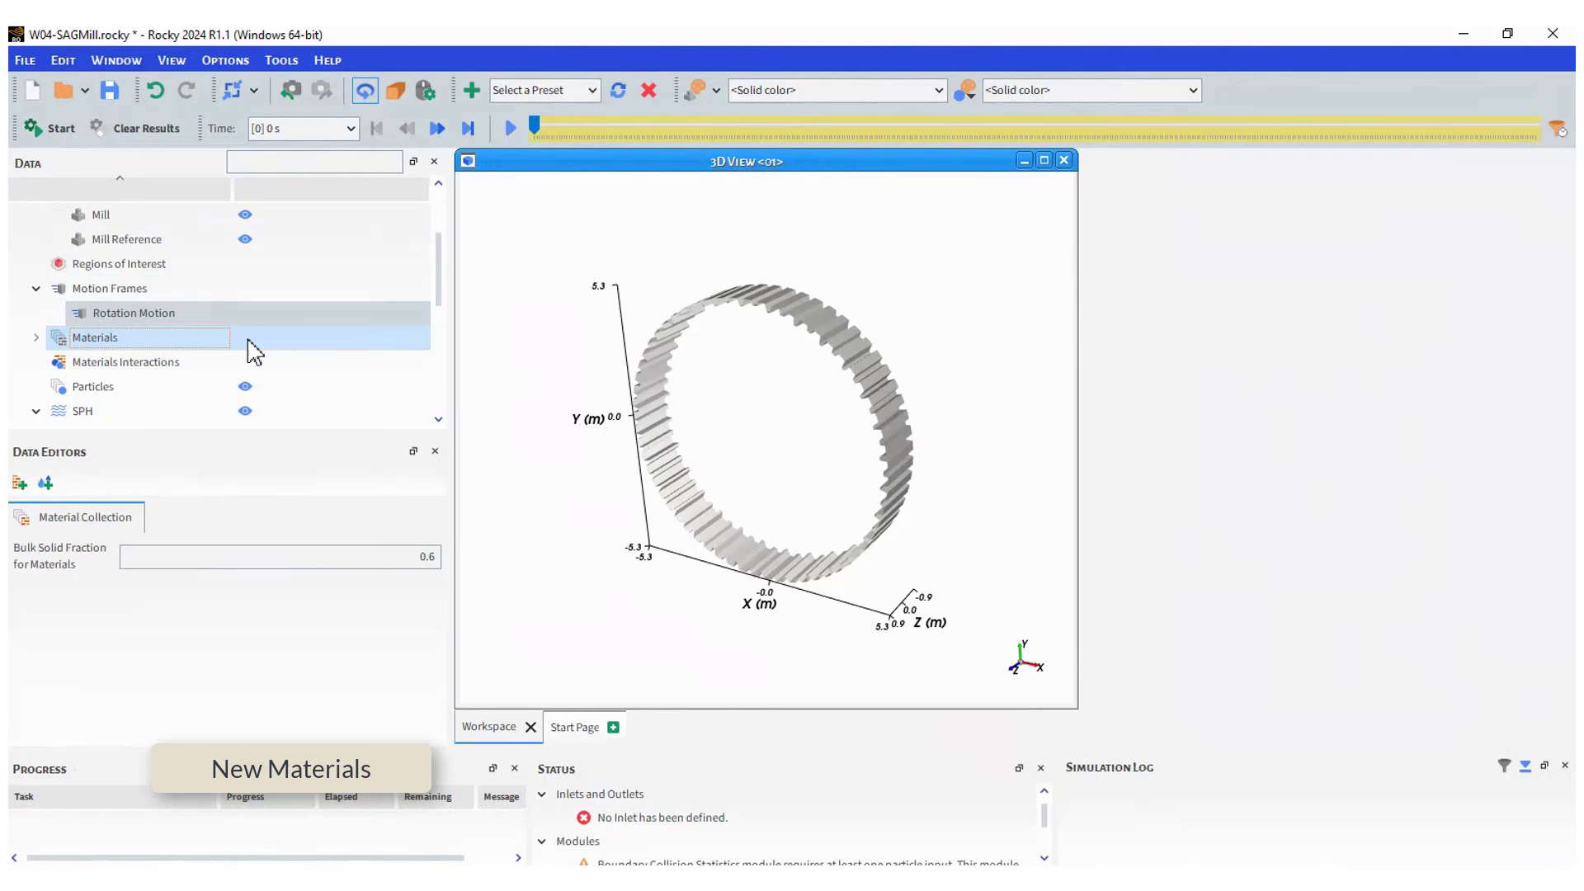
{"action": "left_click", "coordinate": [36, 337]}
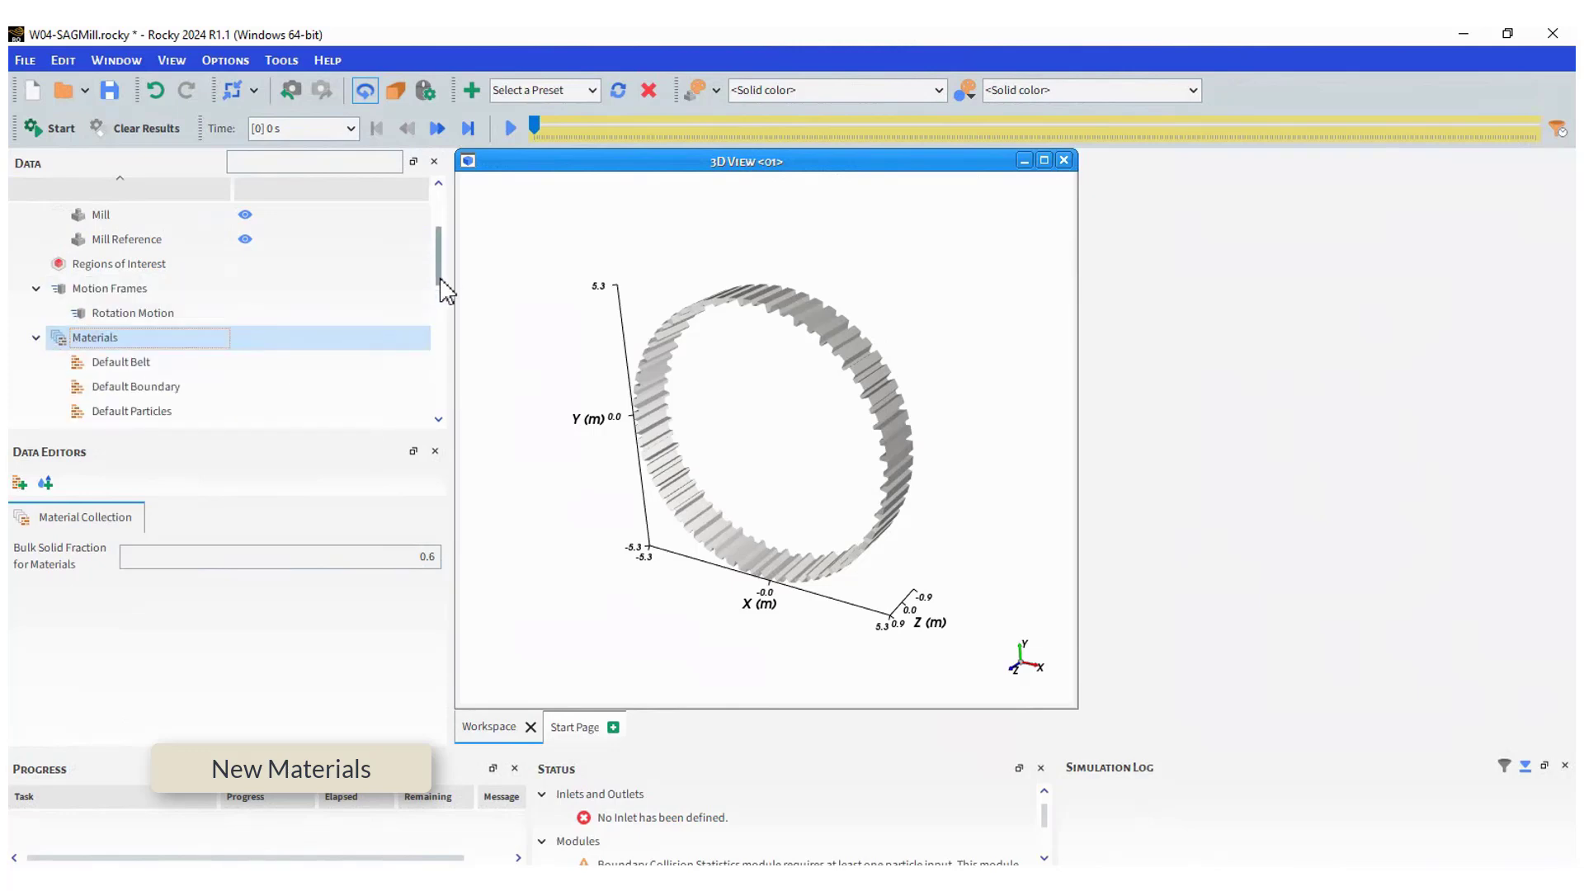
{"action": "left_click_drag", "start_coordinate": [441, 290], "coordinate": [441, 312]}
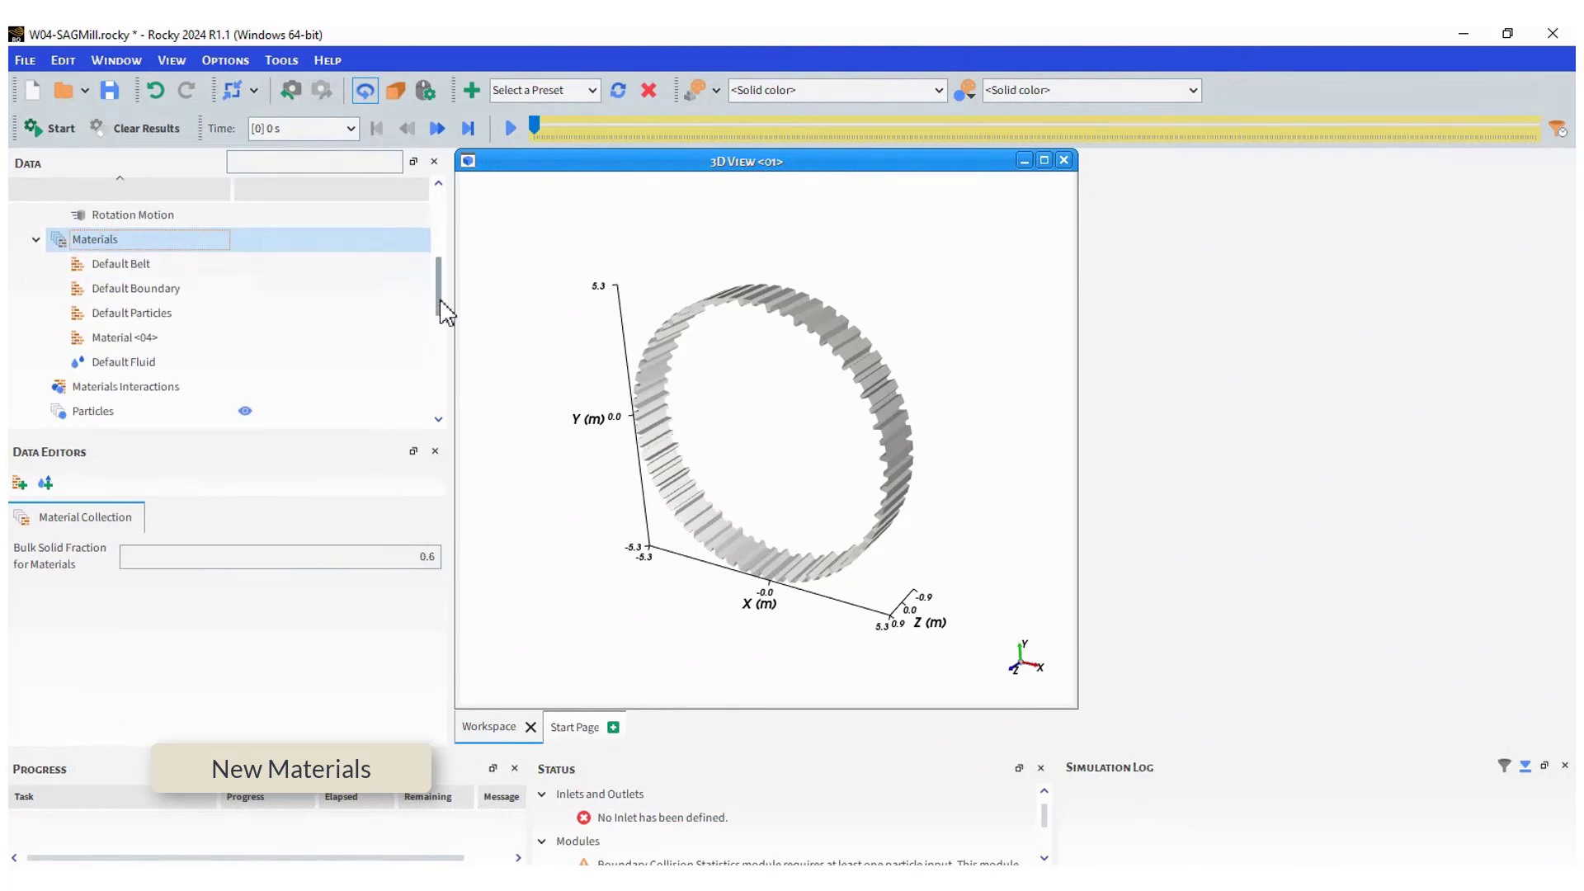
{"action": "left_click", "coordinate": [147, 338]}
{"action": "left_click_drag", "start_coordinate": [212, 548], "coordinate": [99, 549]}
{"action": "type", "text": "Steel Material"}
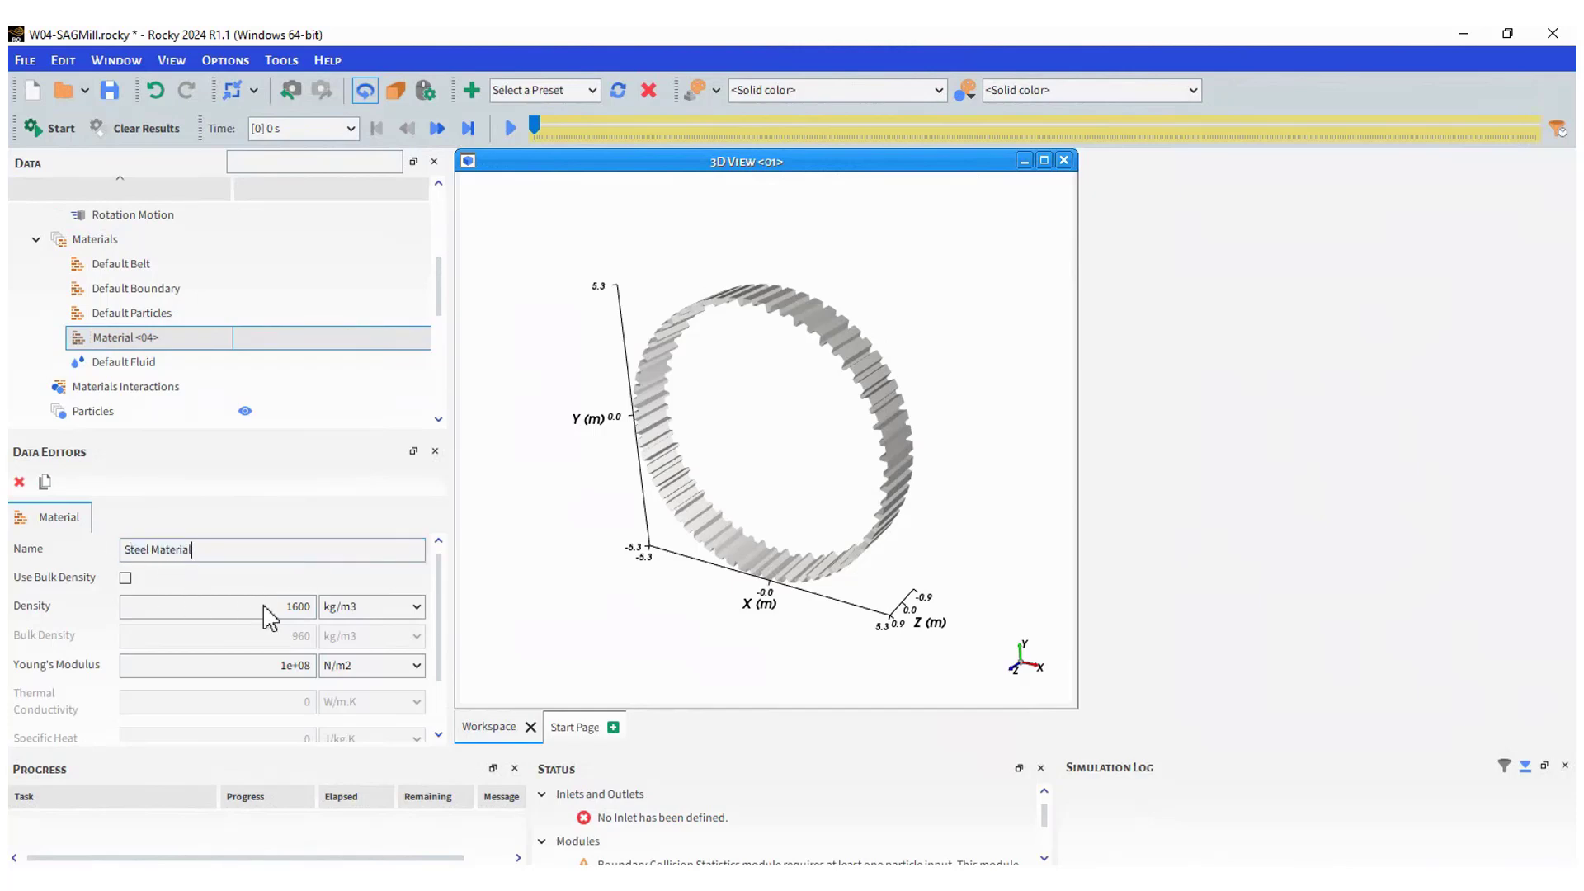
{"action": "double_click", "coordinate": [316, 608]}
Add a second solid material named Rock Material with density 2800 kg/m3
{"action": "right_click", "coordinate": [124, 244]}
{"action": "left_click", "coordinate": [200, 256]}
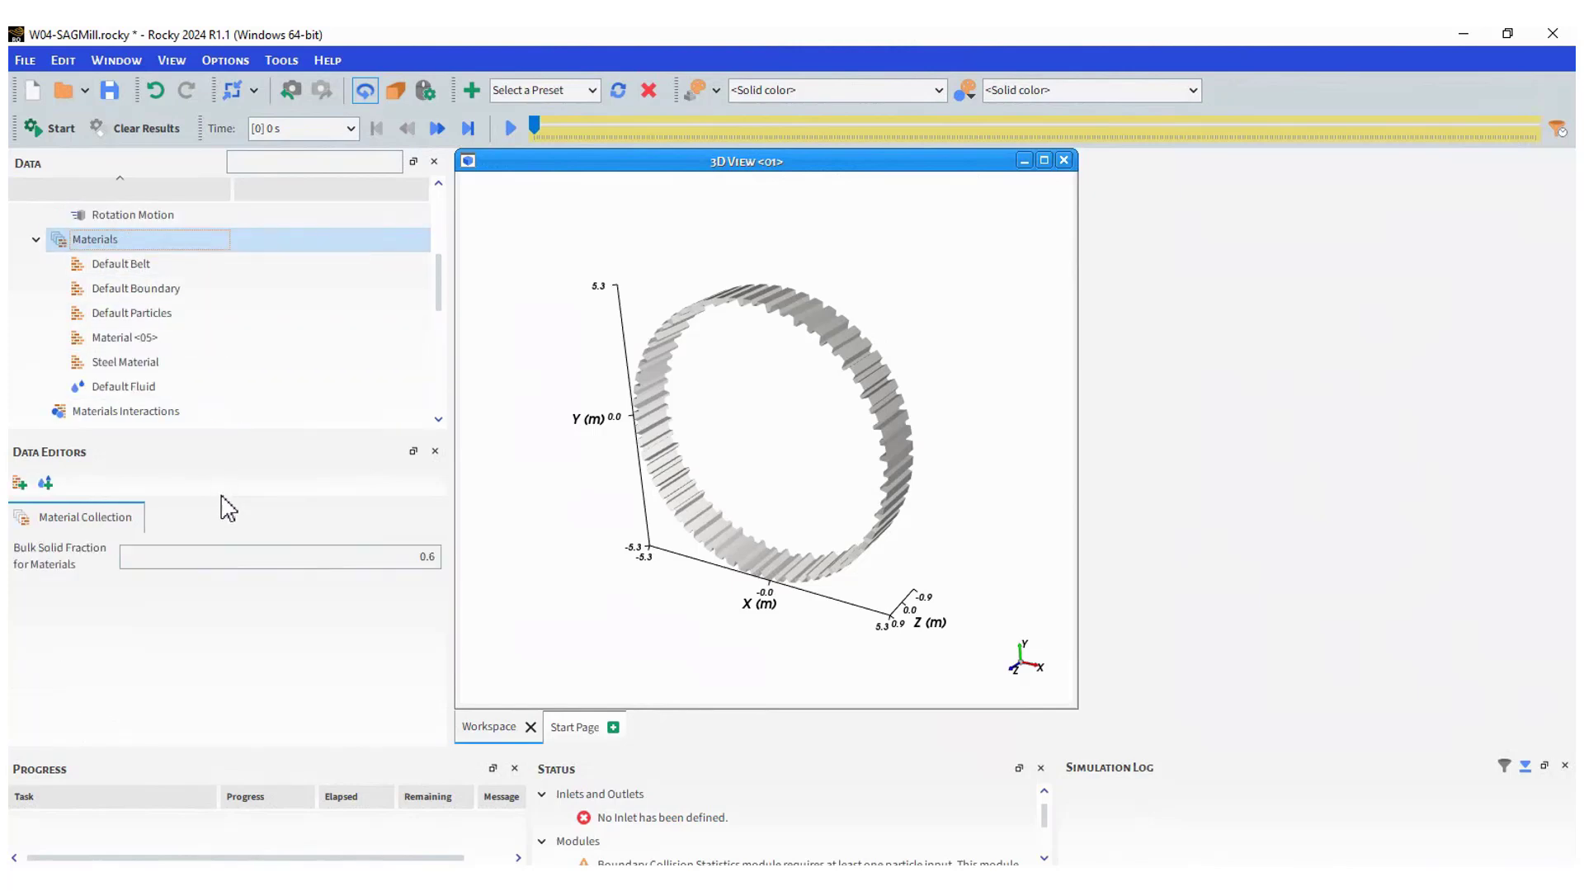
{"action": "left_click", "coordinate": [128, 338]}
{"action": "left_click_drag", "start_coordinate": [198, 549], "coordinate": [113, 551]}
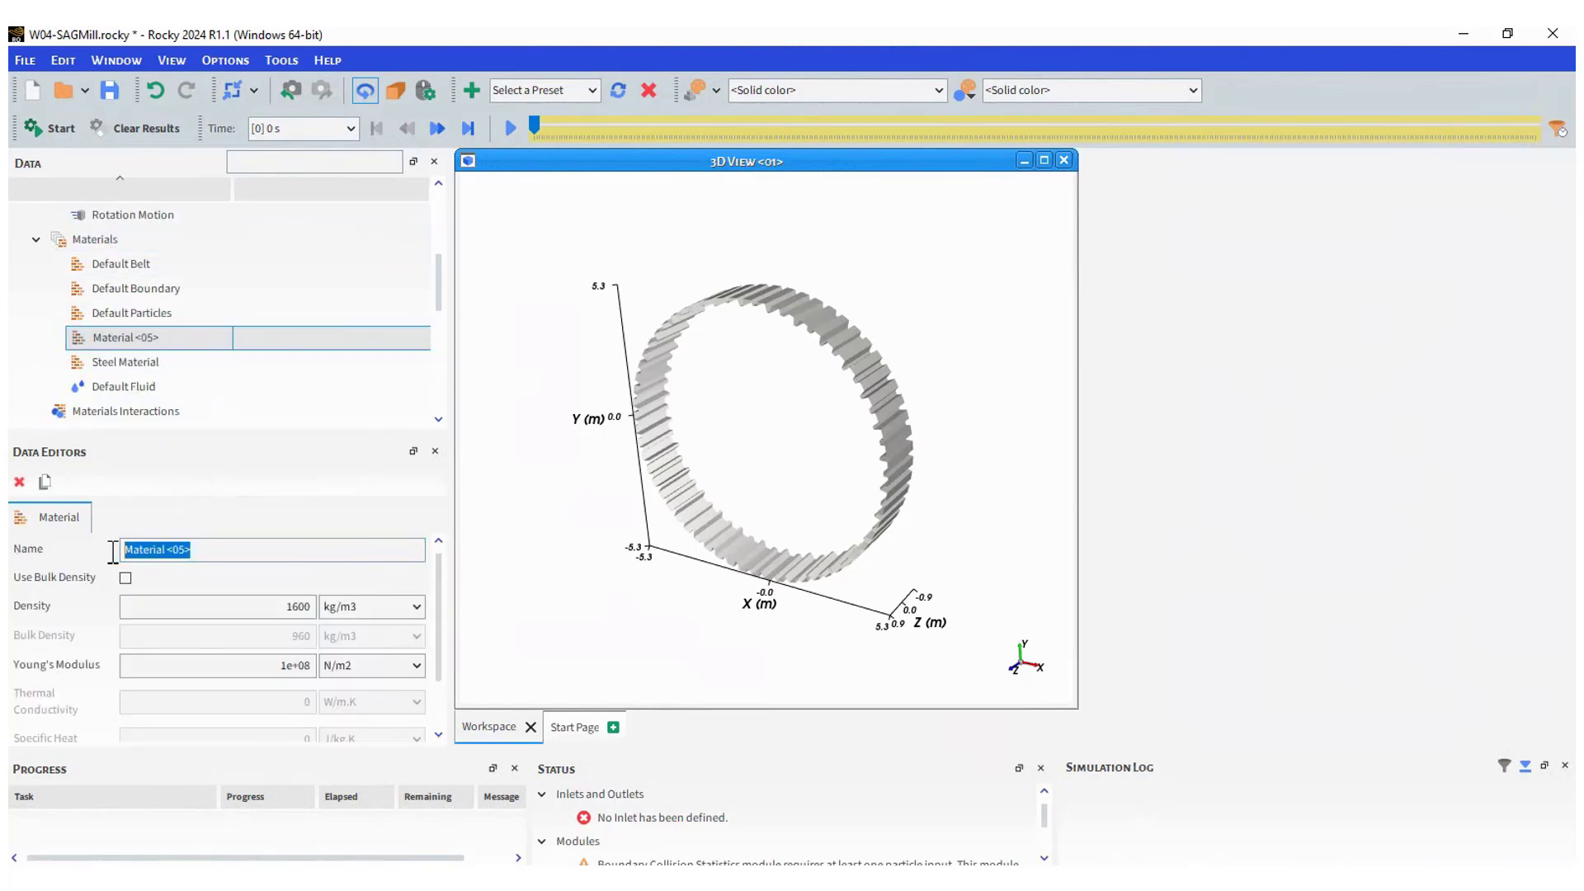
{"action": "type", "text": "Rock"}
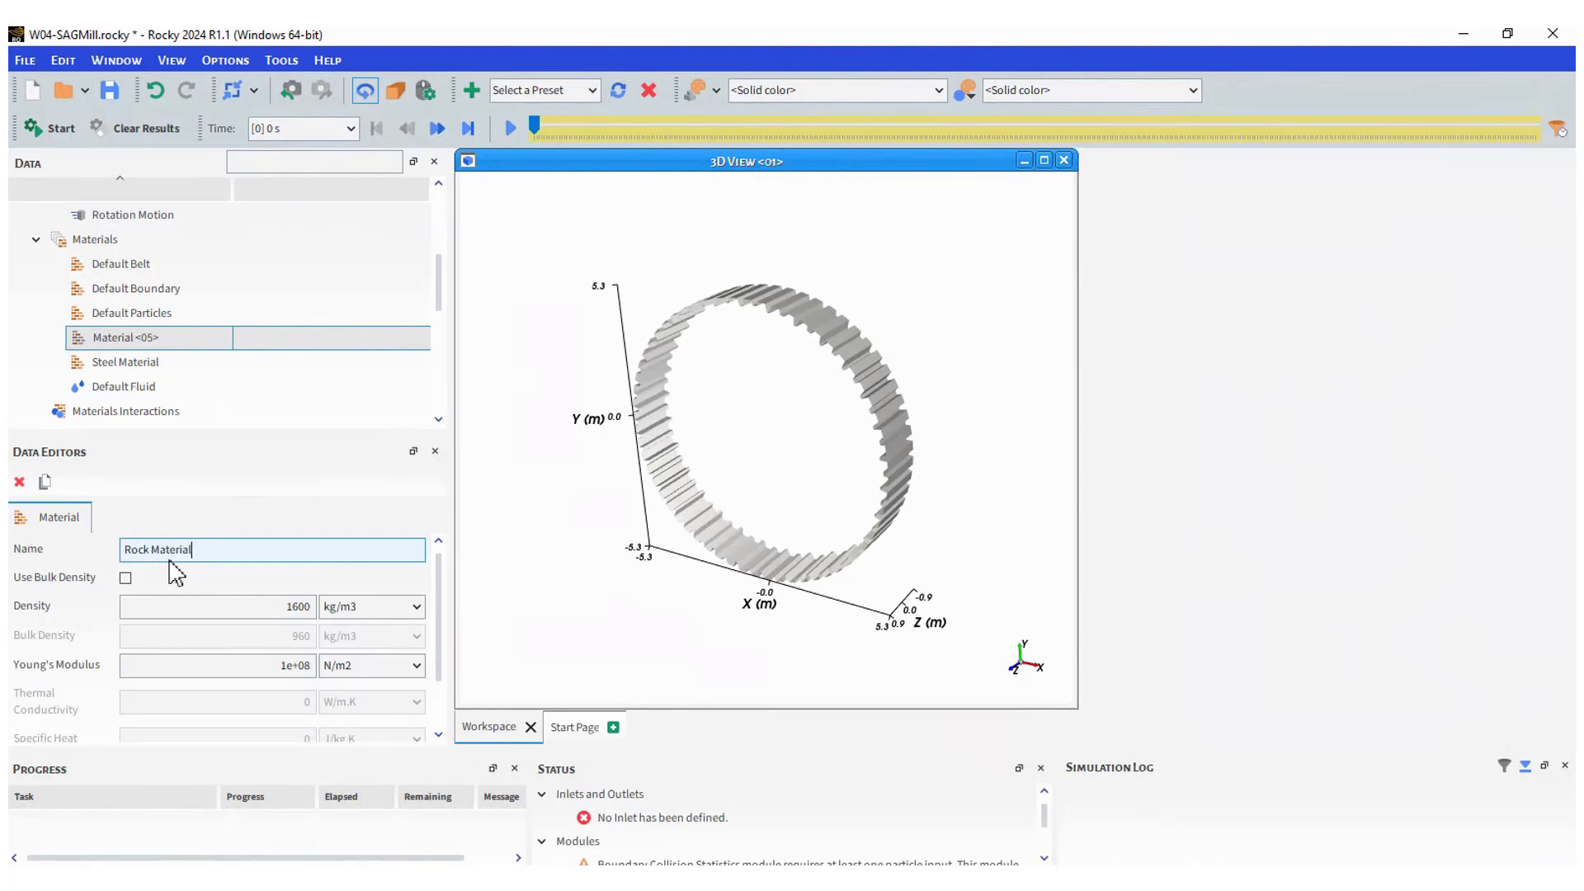
{"action": "left_click", "coordinate": [270, 608]}
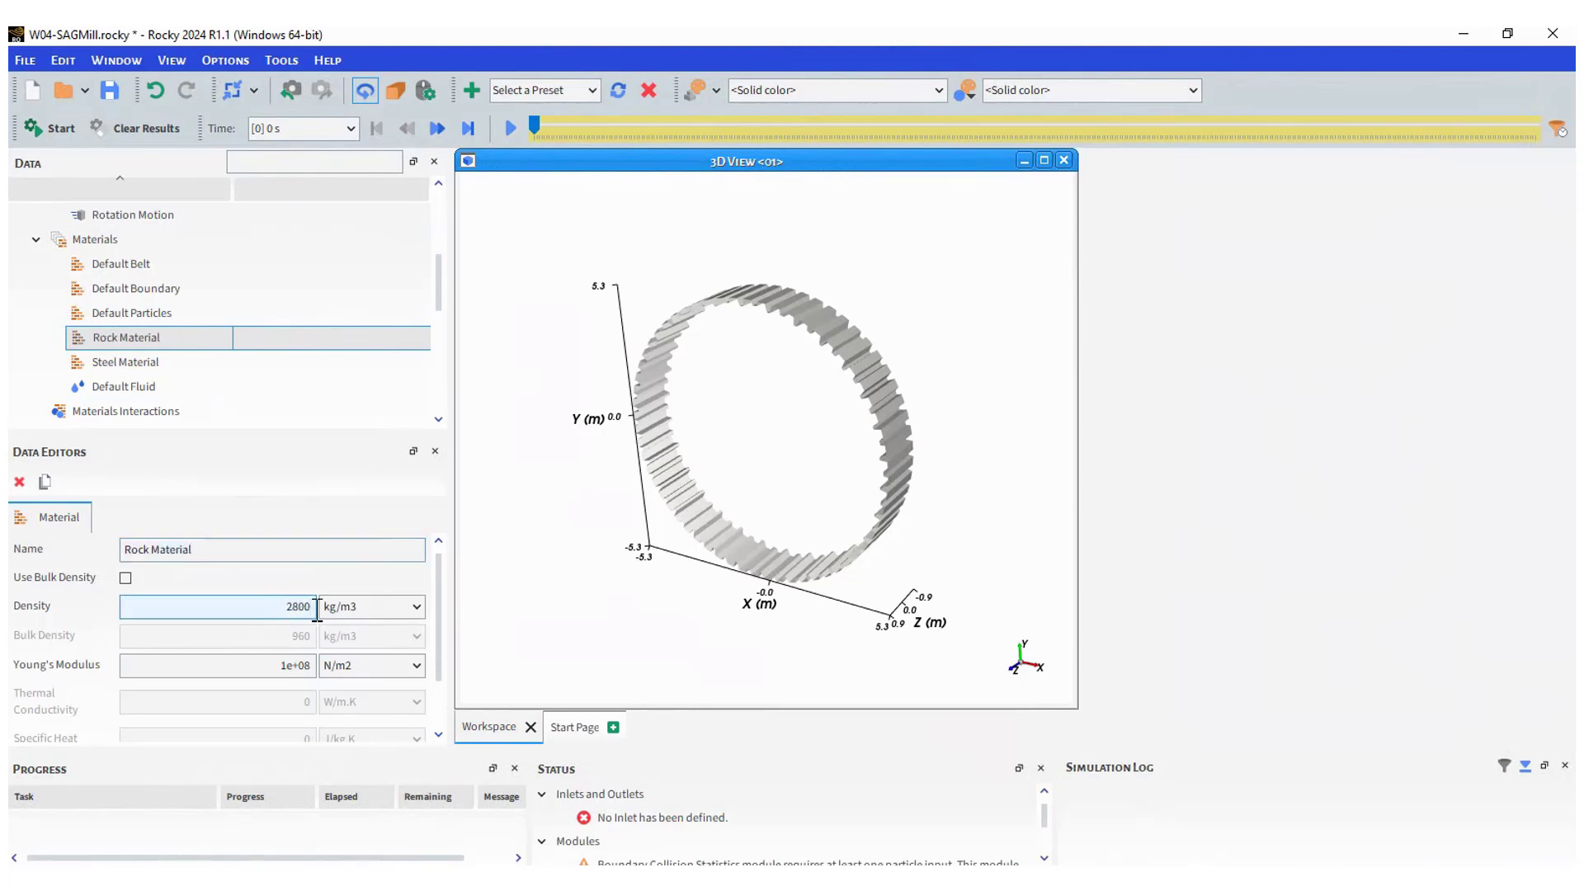
Set the Rock/Rock interaction to friction 0.8 and restitution 0.5
{"action": "left_click", "coordinate": [175, 412]}
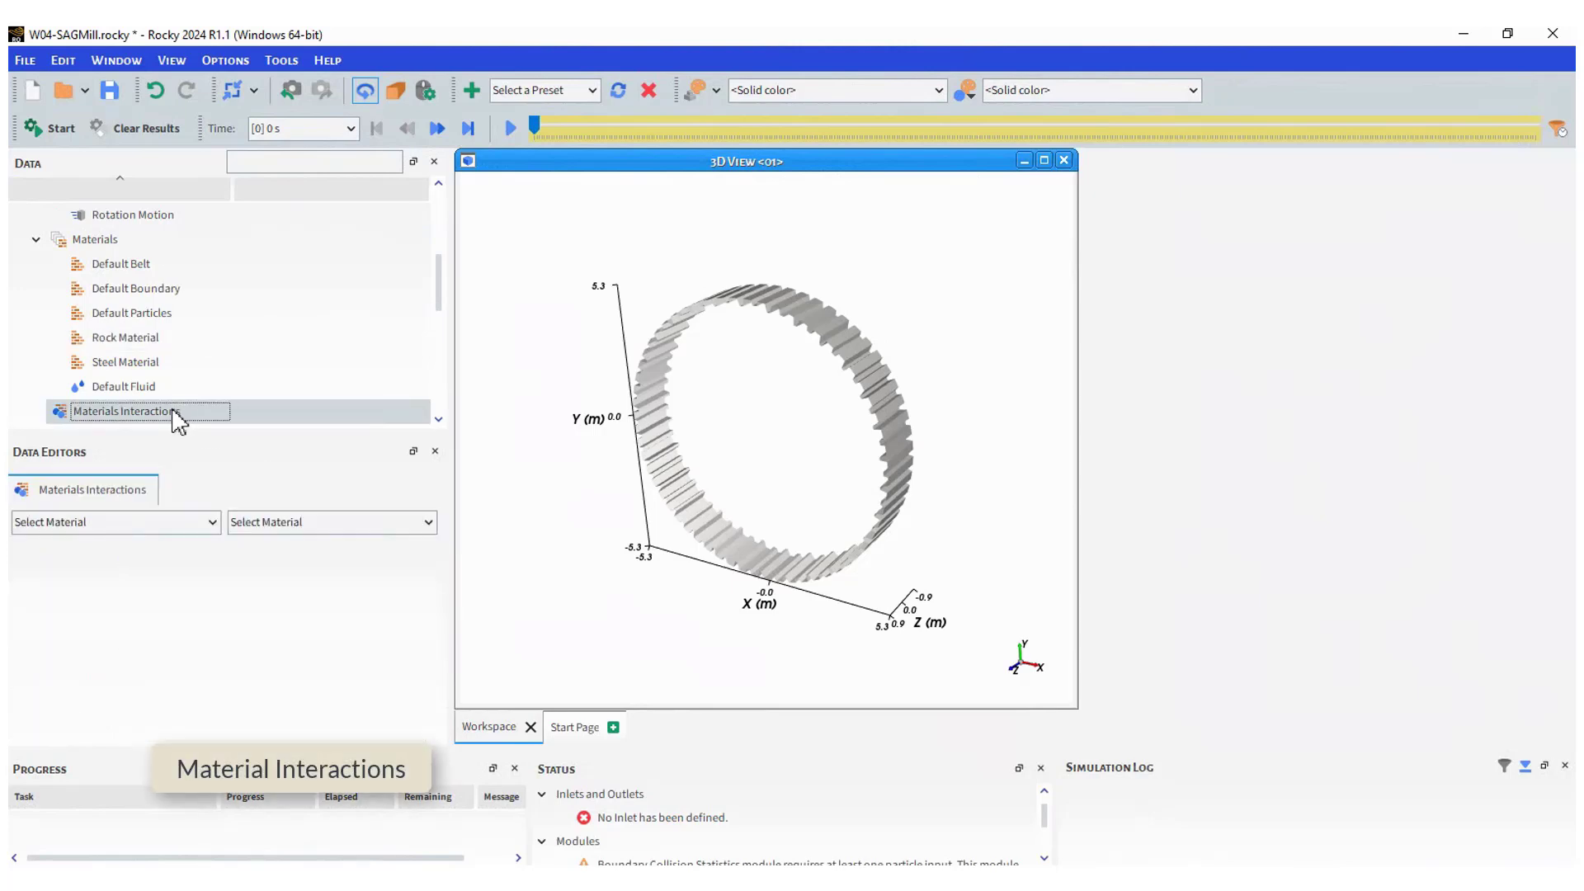
{"action": "left_click", "coordinate": [438, 418]}
{"action": "left_click", "coordinate": [438, 418]}
{"action": "left_click", "coordinate": [208, 523]}
{"action": "left_click", "coordinate": [90, 611]}
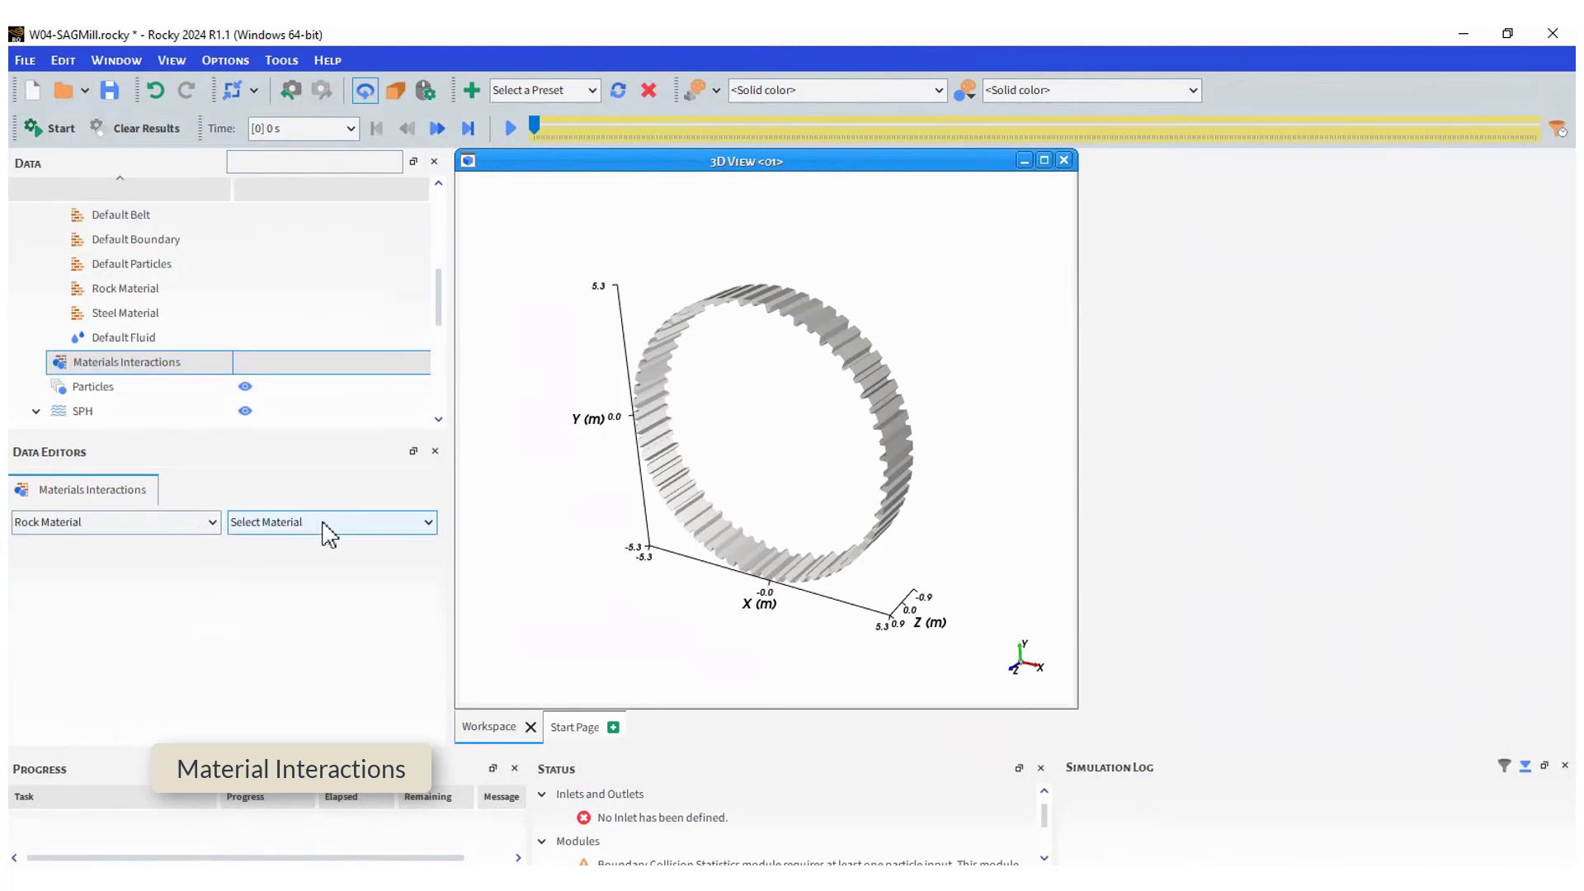
{"action": "left_click", "coordinate": [334, 524]}
{"action": "left_click", "coordinate": [295, 611]}
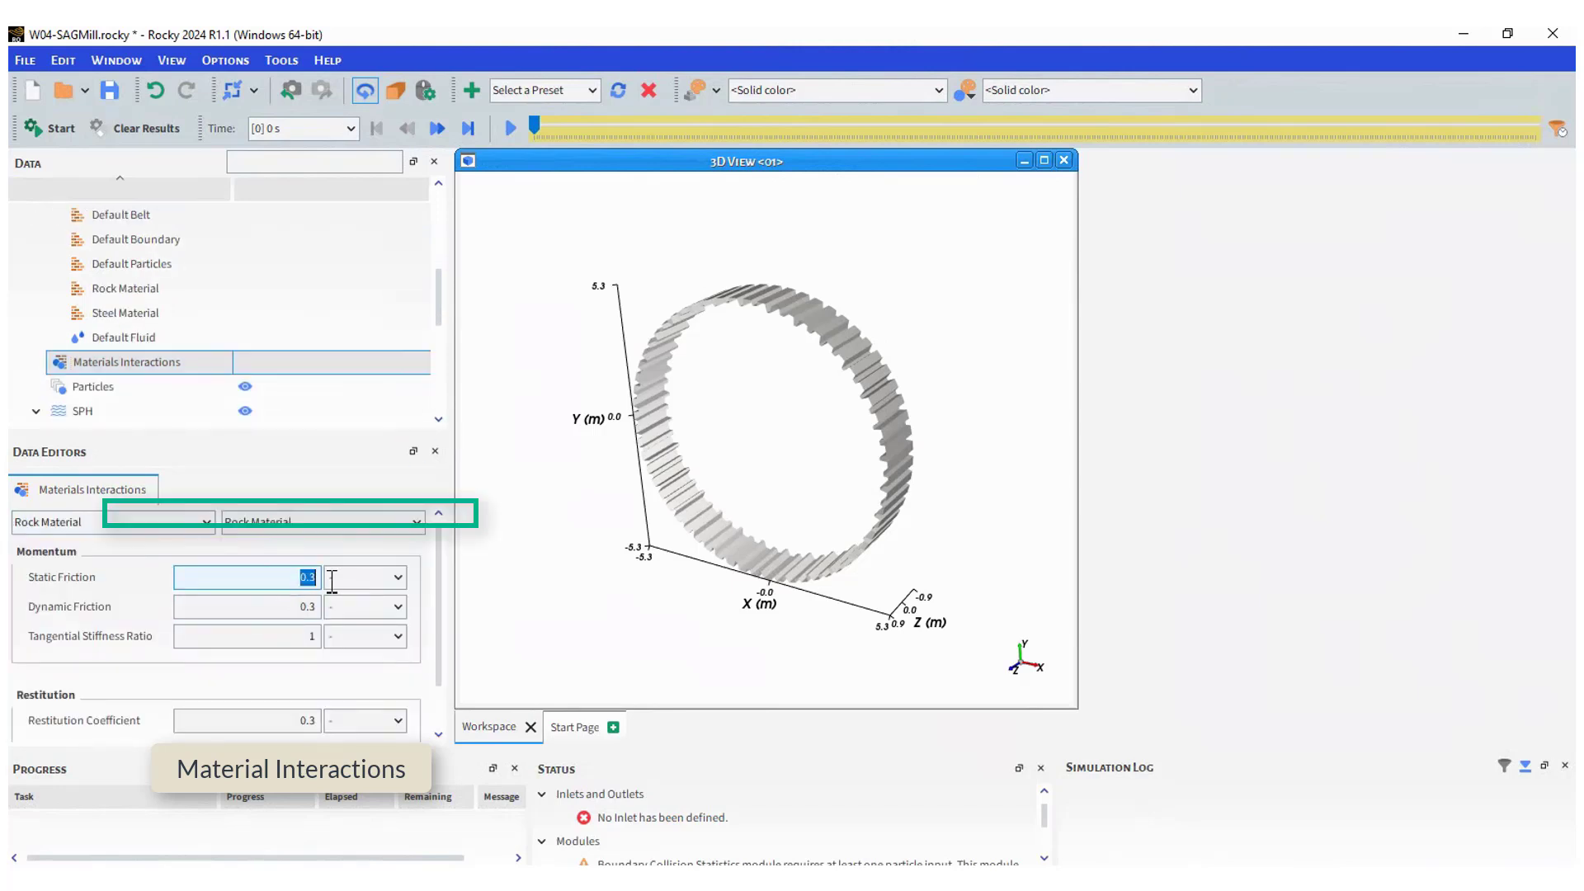
{"action": "type", "text": "0"}
{"action": "double_click", "coordinate": [306, 606]}
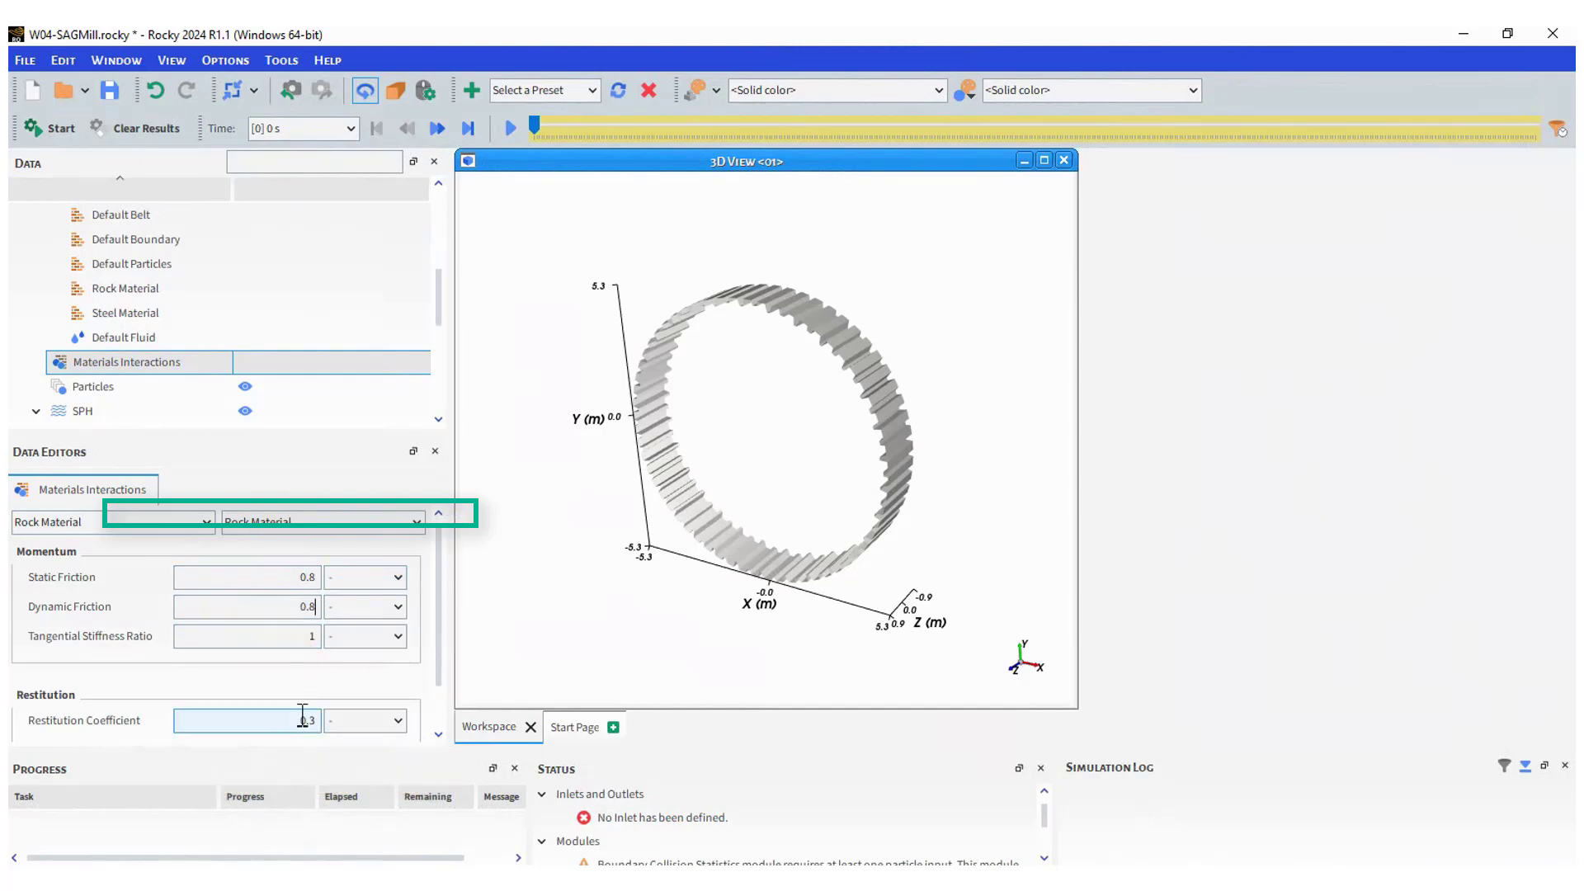
Set the Rock/Steel interaction friction and restitution all to 0.5
{"action": "left_click", "coordinate": [318, 518]}
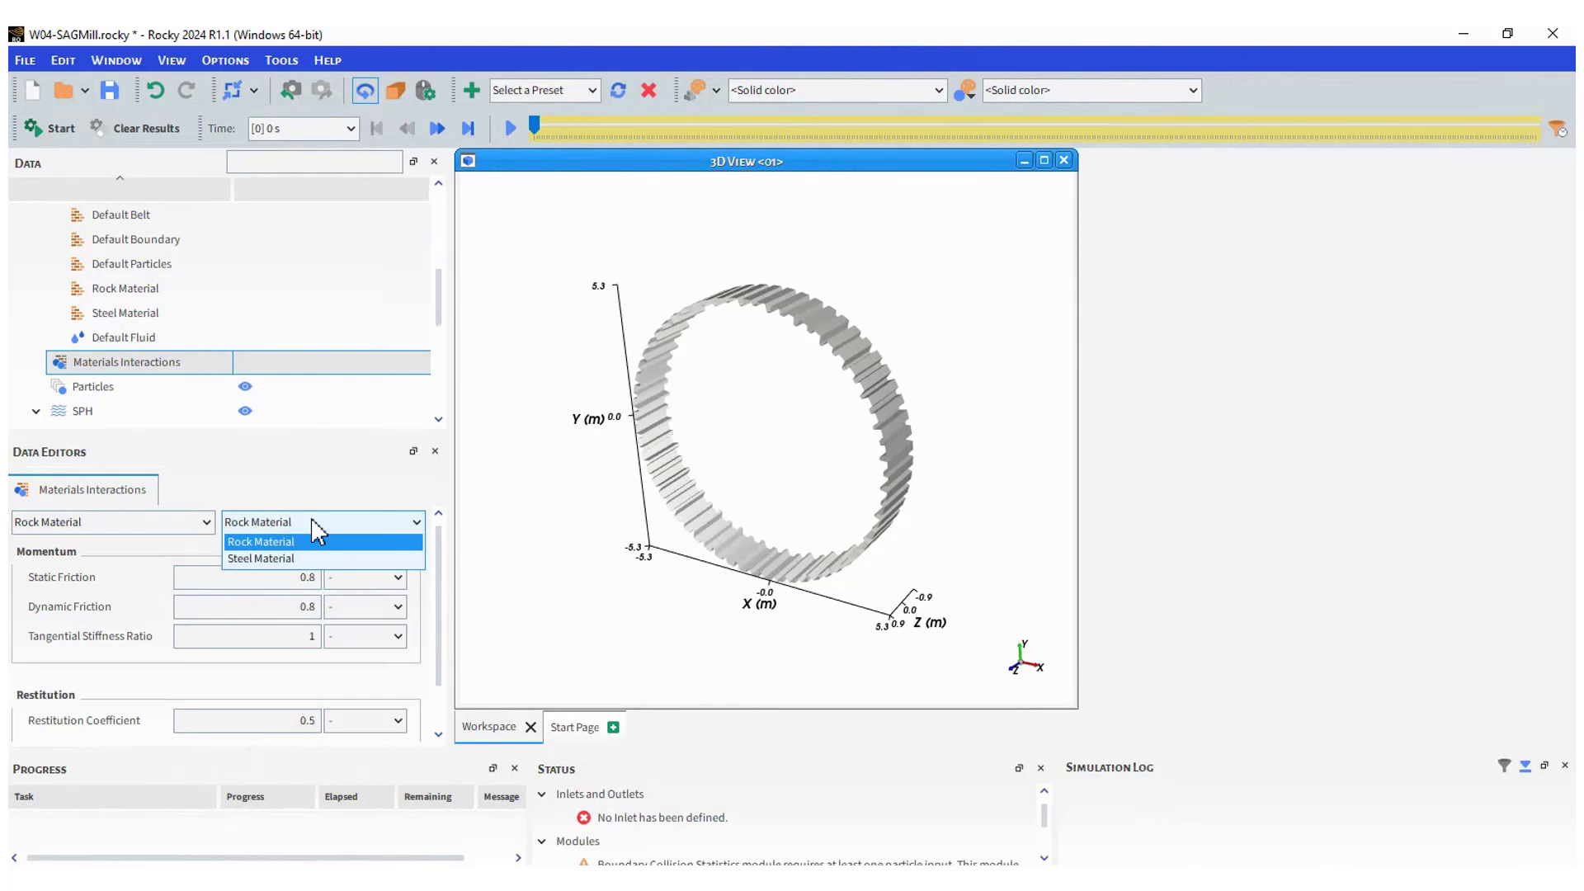
{"action": "left_click", "coordinate": [299, 633]}
{"action": "double_click", "coordinate": [320, 577]}
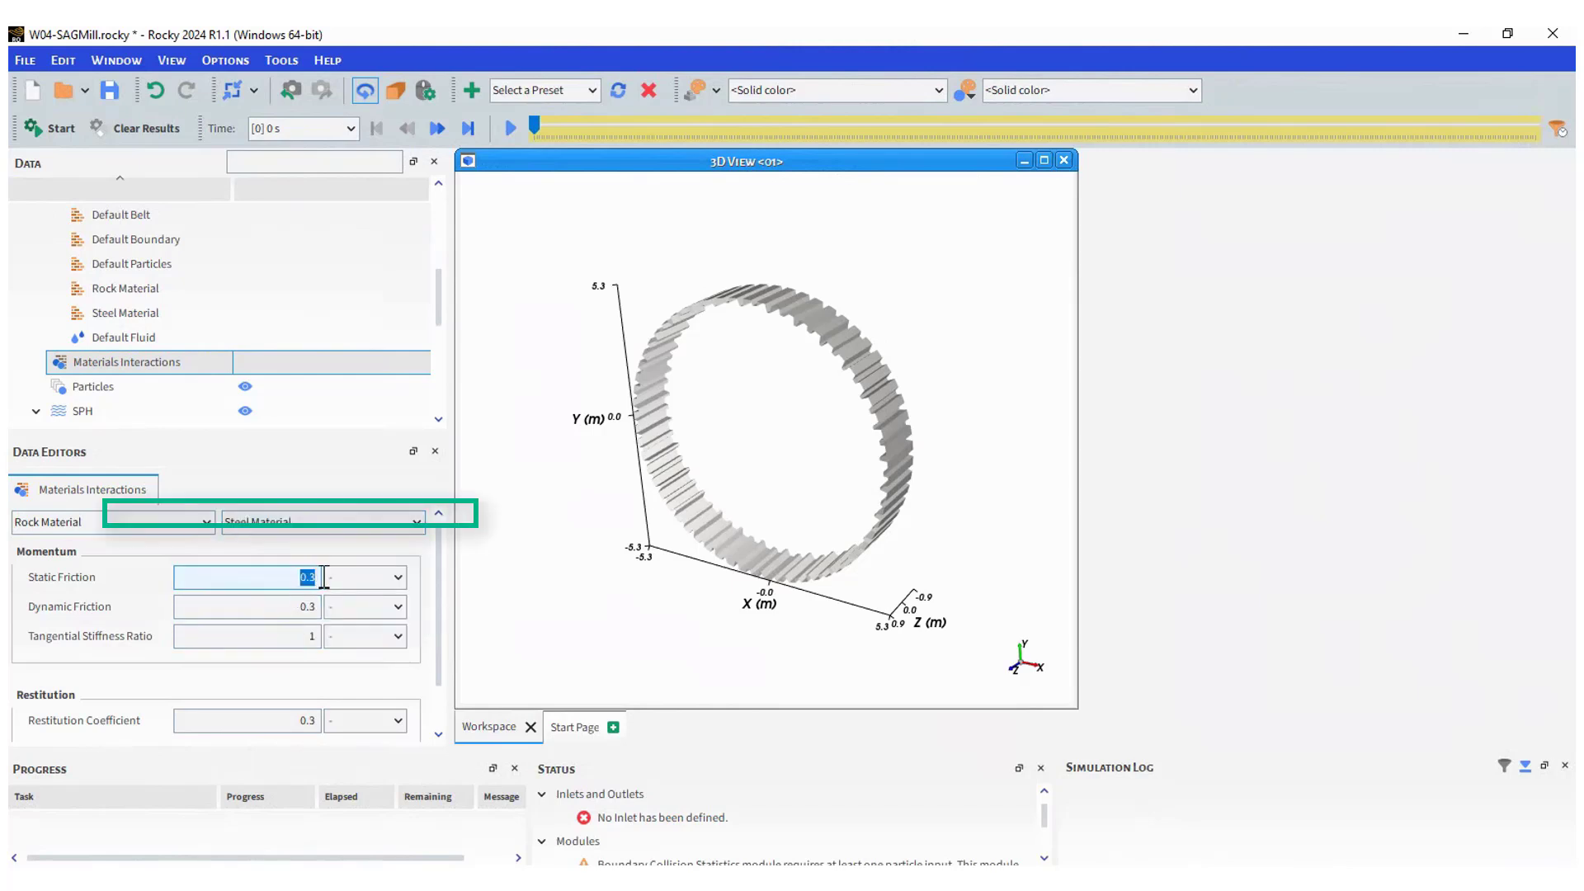
{"action": "double_click", "coordinate": [325, 606]}
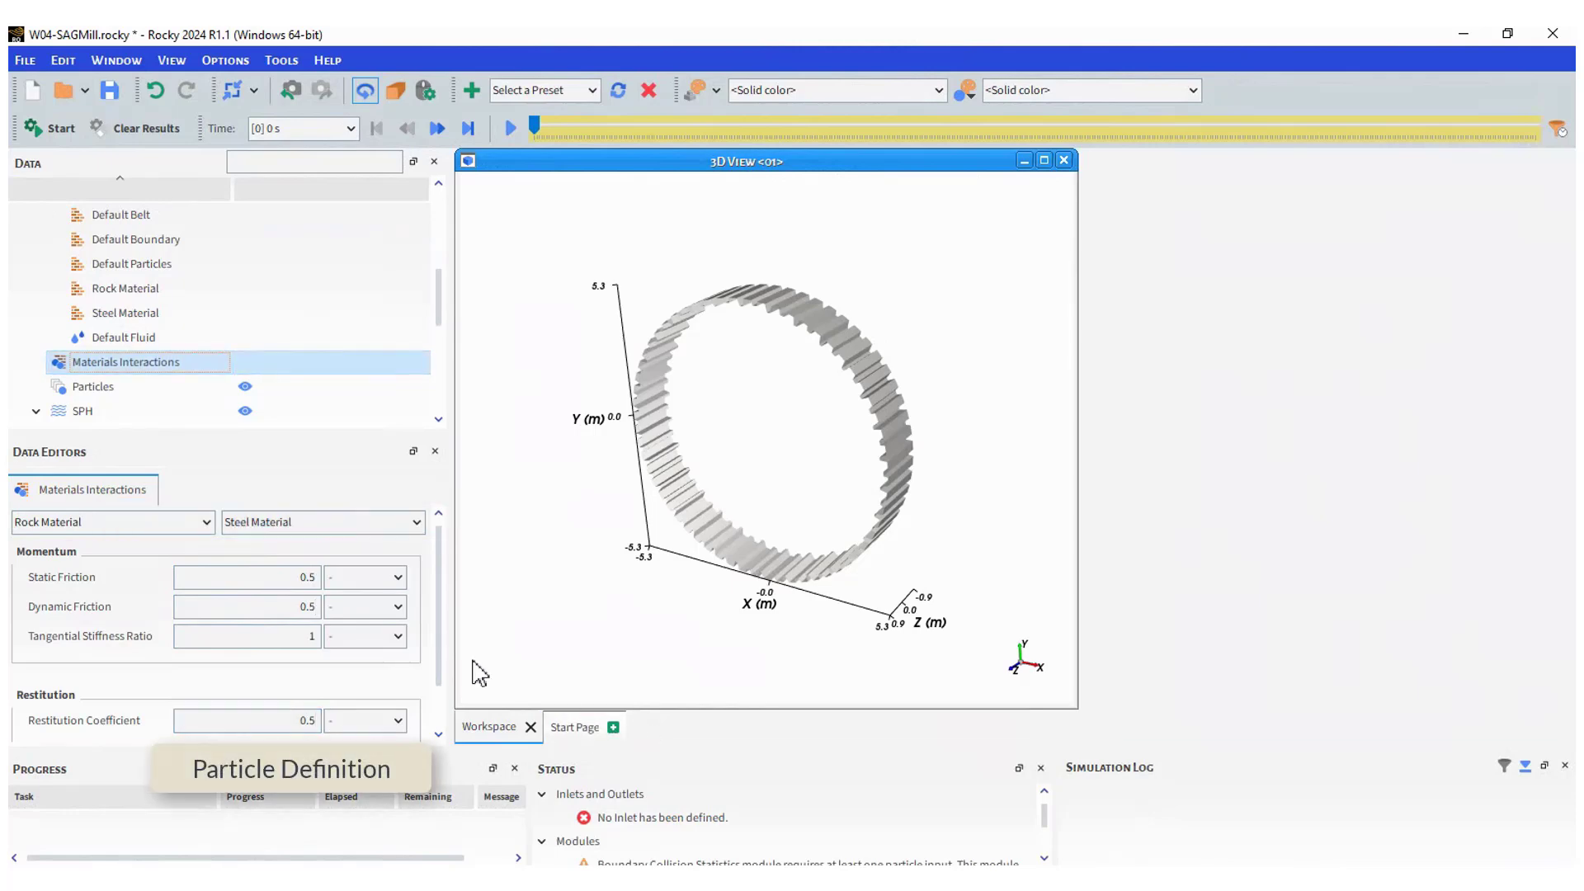
{"action": "left_click", "coordinate": [93, 386]}
Create a particle named Rock Particles made of Rock Material
{"action": "right_click", "coordinate": [107, 386]}
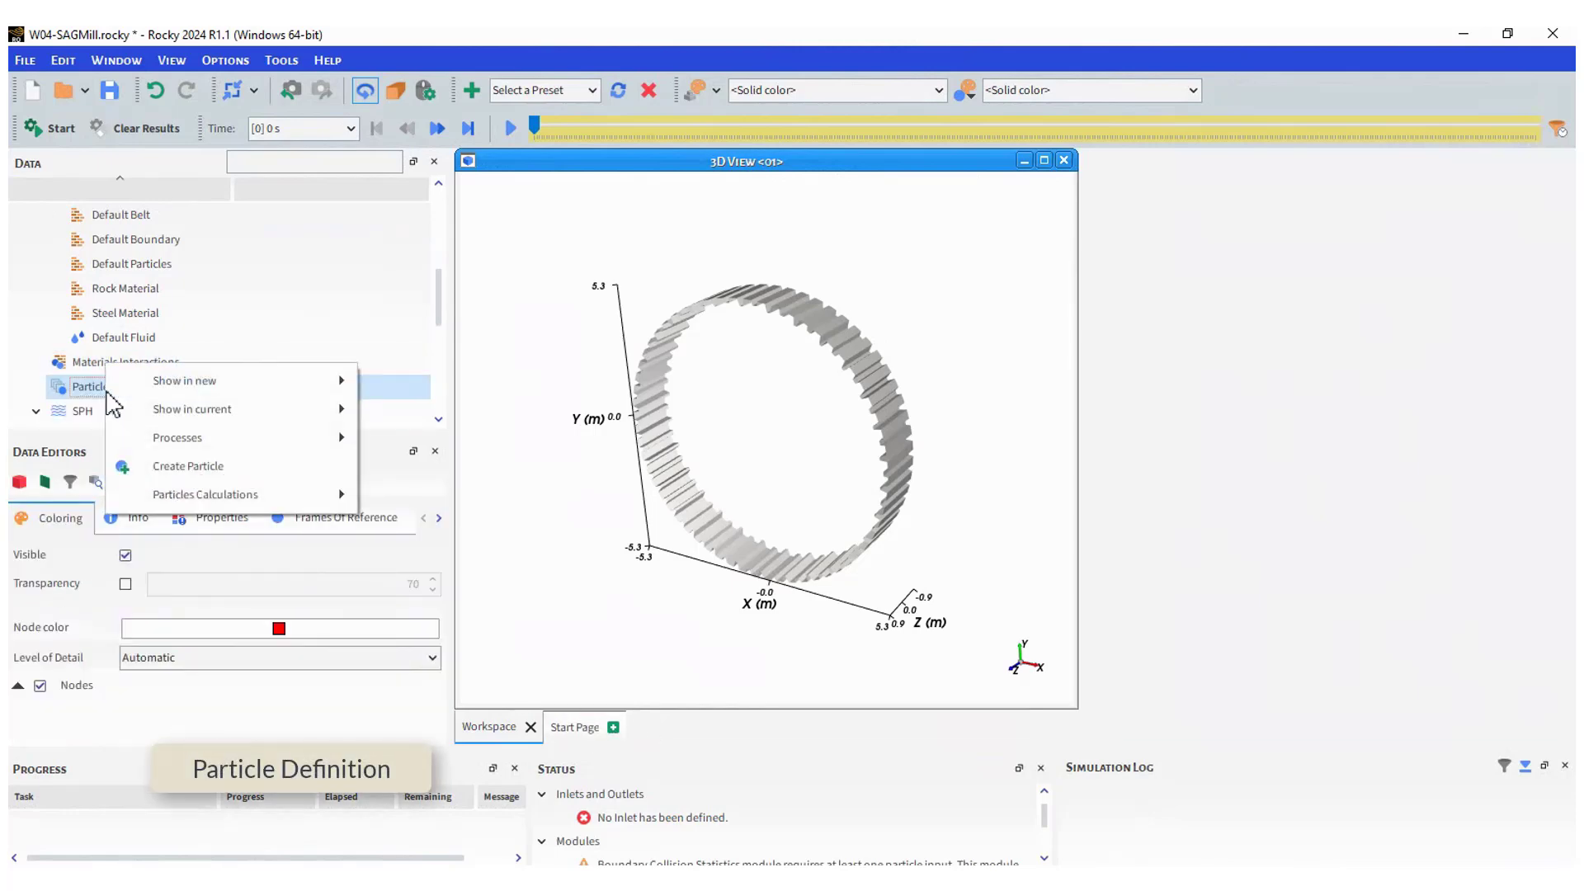
{"action": "left_click", "coordinate": [198, 467]}
{"action": "left_click", "coordinate": [124, 411]}
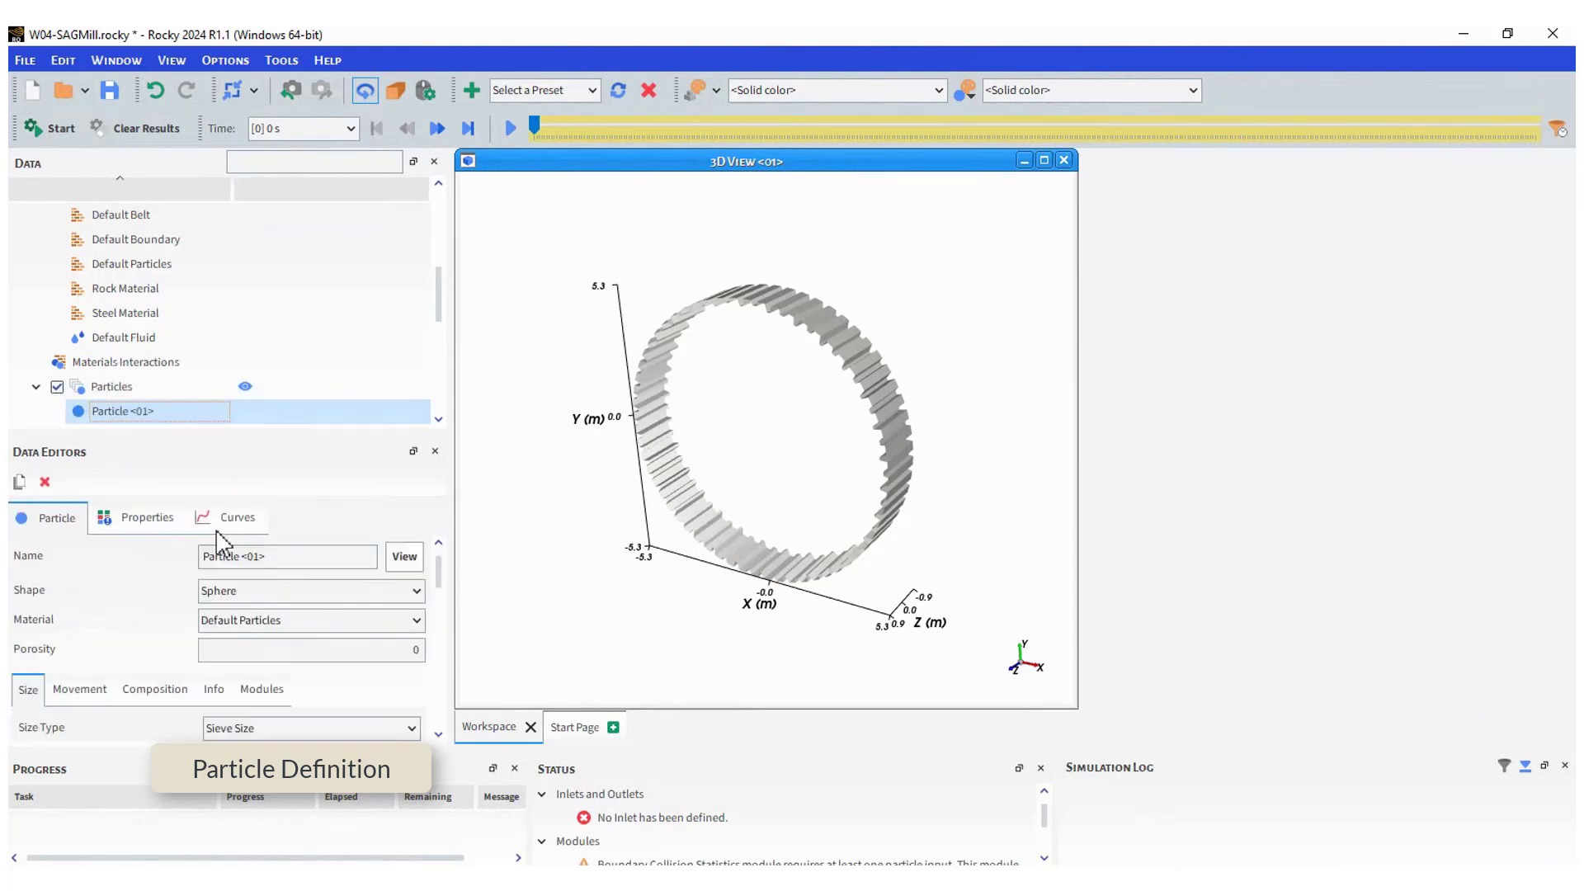
{"action": "left_click", "coordinate": [206, 558]}
{"action": "triple_click", "coordinate": [206, 558]}
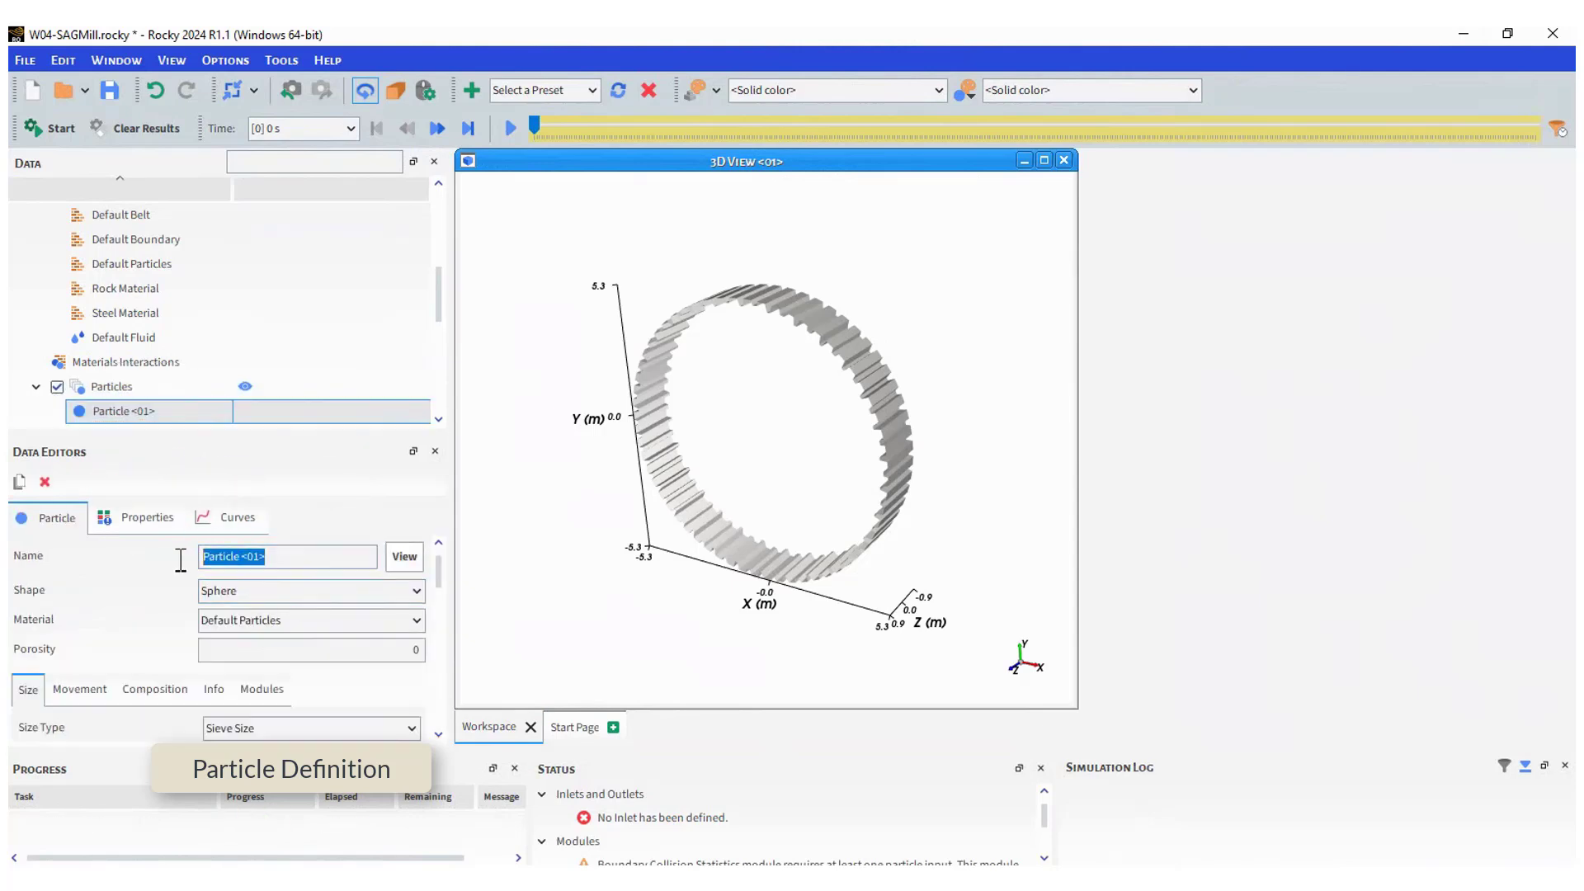
{"action": "type", "text": "Rock Particles"}
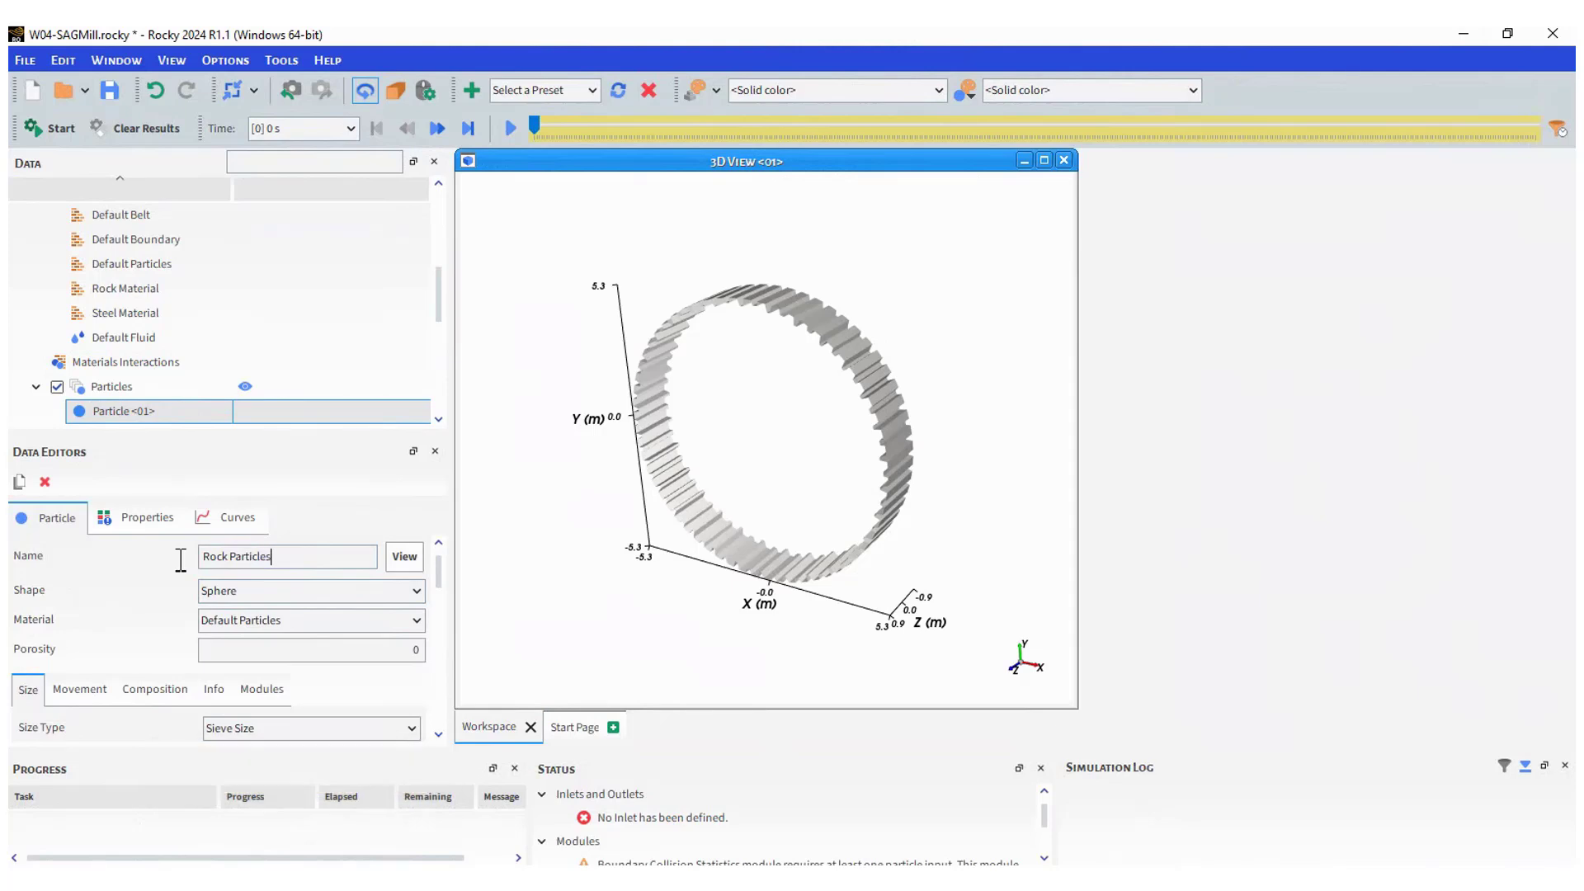
{"action": "left_click", "coordinate": [258, 620]}
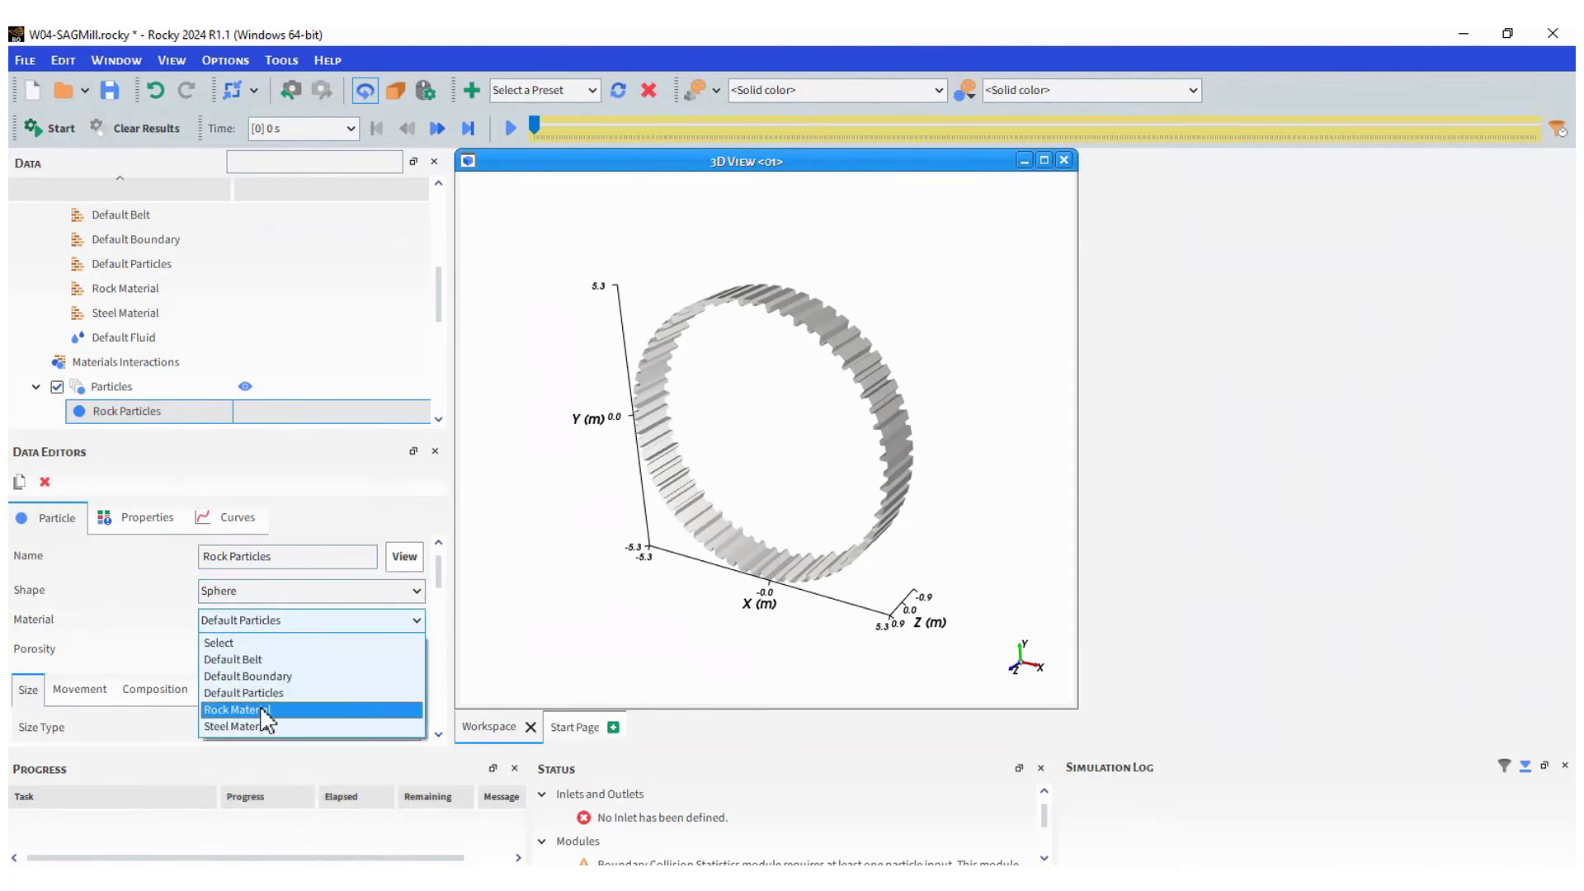
{"action": "left_click", "coordinate": [241, 710]}
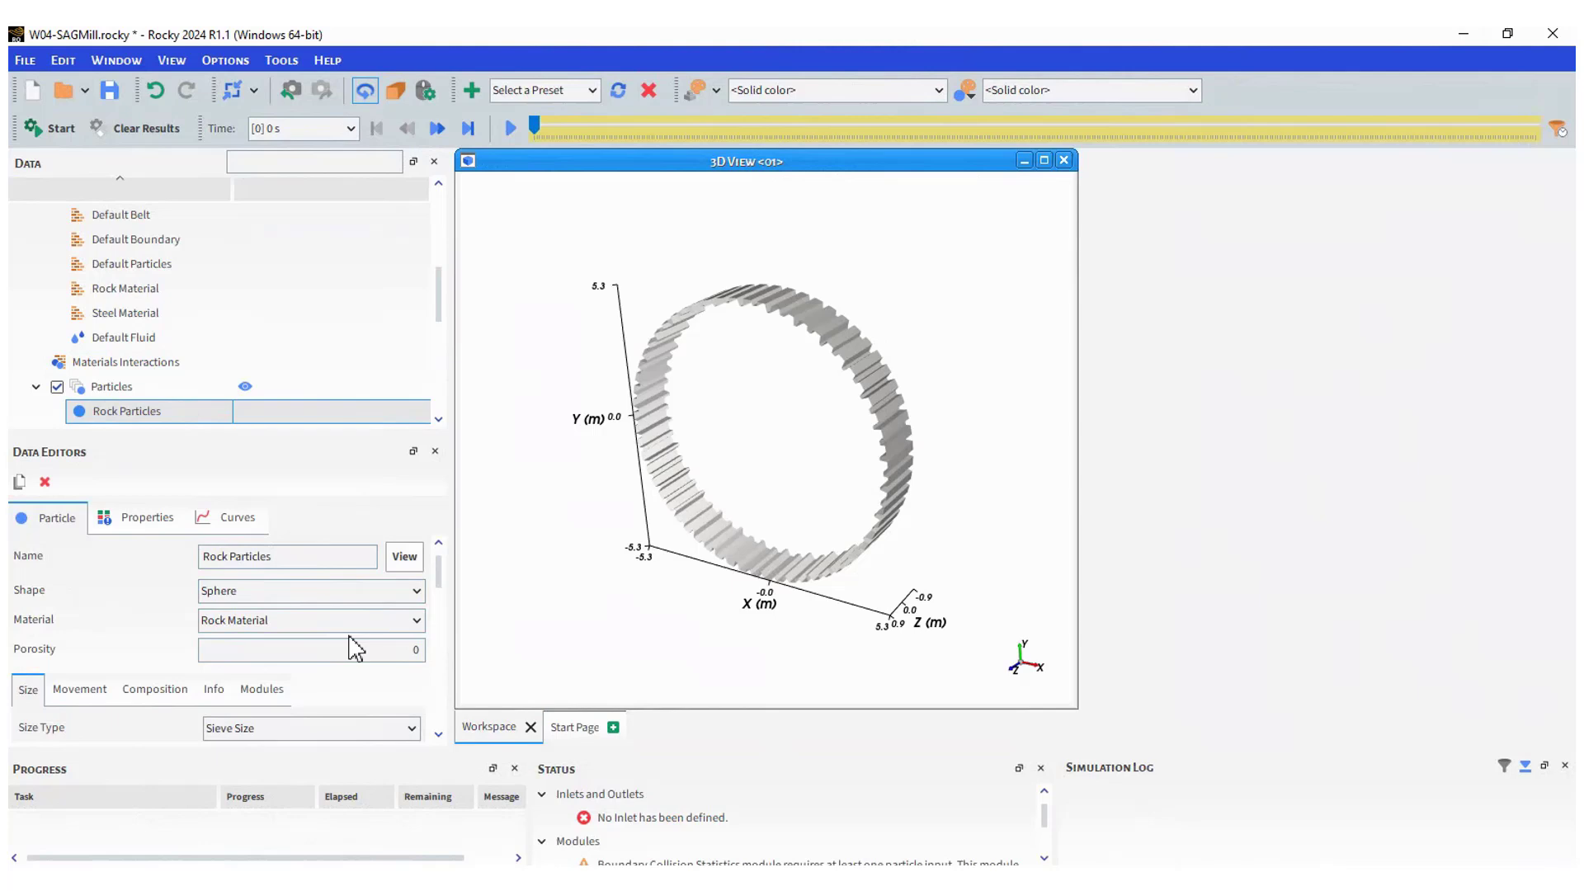
Enter the rock size distribution 0.3 m/100%, 0.25 m/70%, 0.2 m/20%
{"action": "left_click_drag", "start_coordinate": [439, 576], "coordinate": [437, 620]}
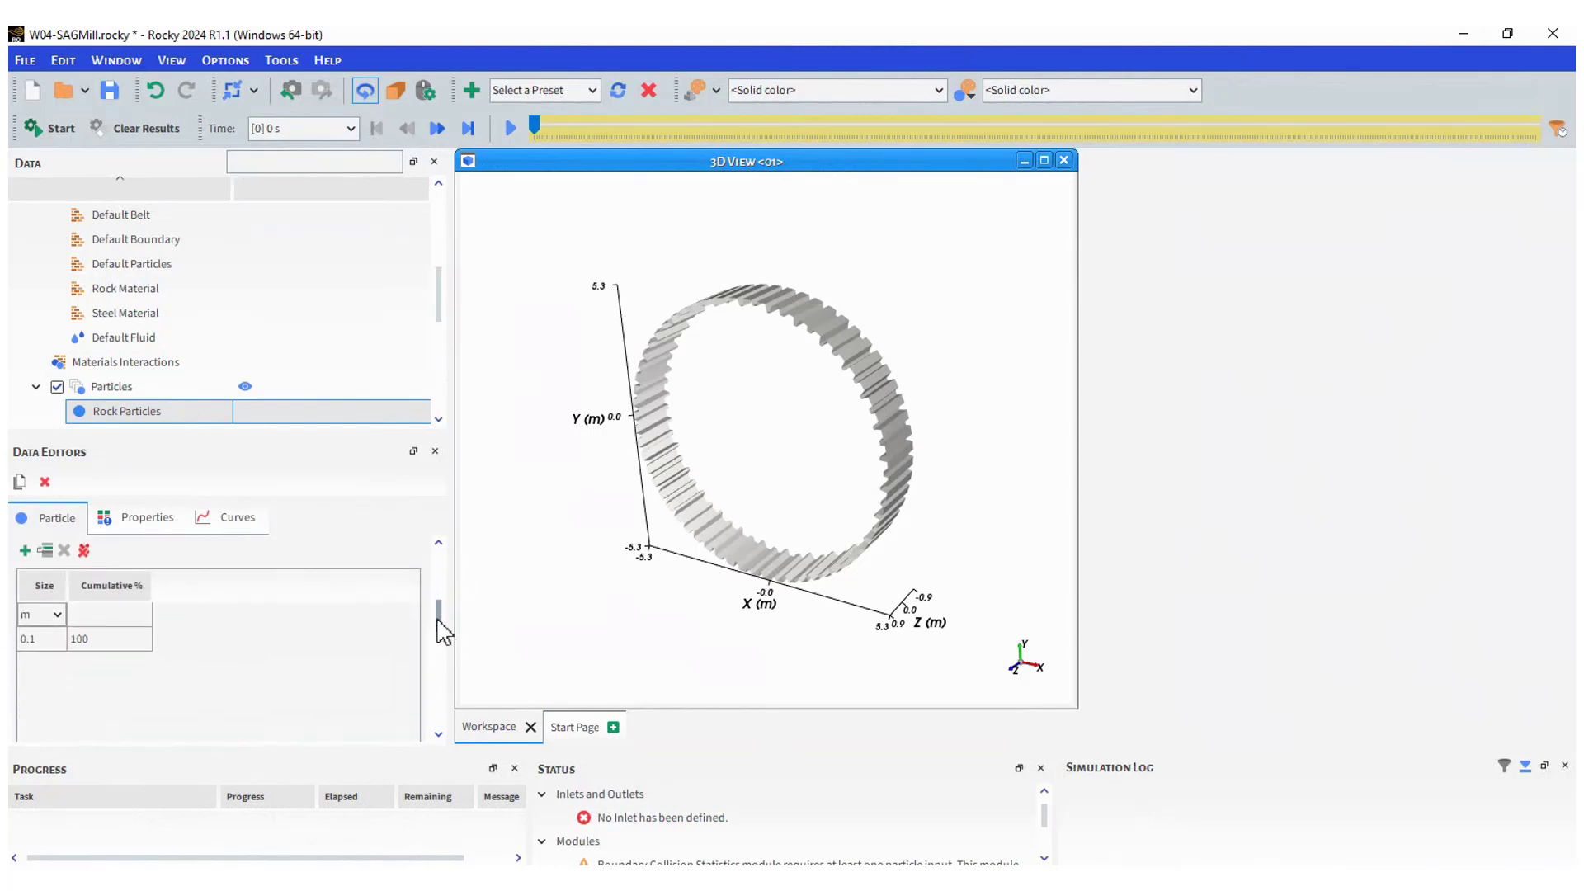
{"action": "left_click", "coordinate": [43, 550]}
{"action": "left_click", "coordinate": [43, 551]}
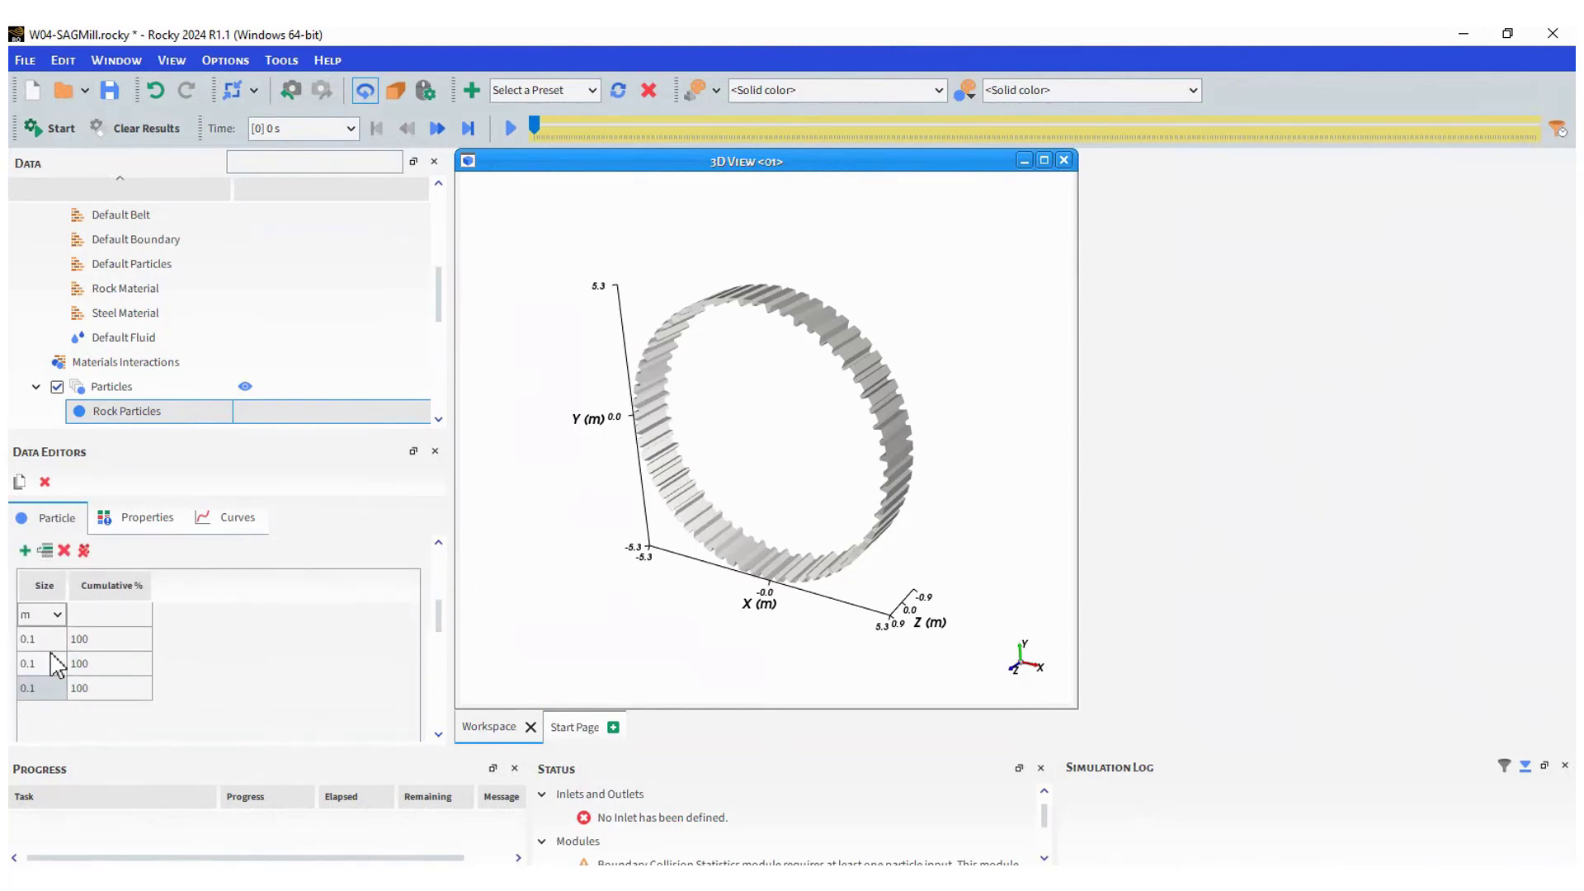
{"action": "left_click", "coordinate": [42, 640]}
{"action": "type", "text": "0"}
{"action": "key", "text": "Return"}
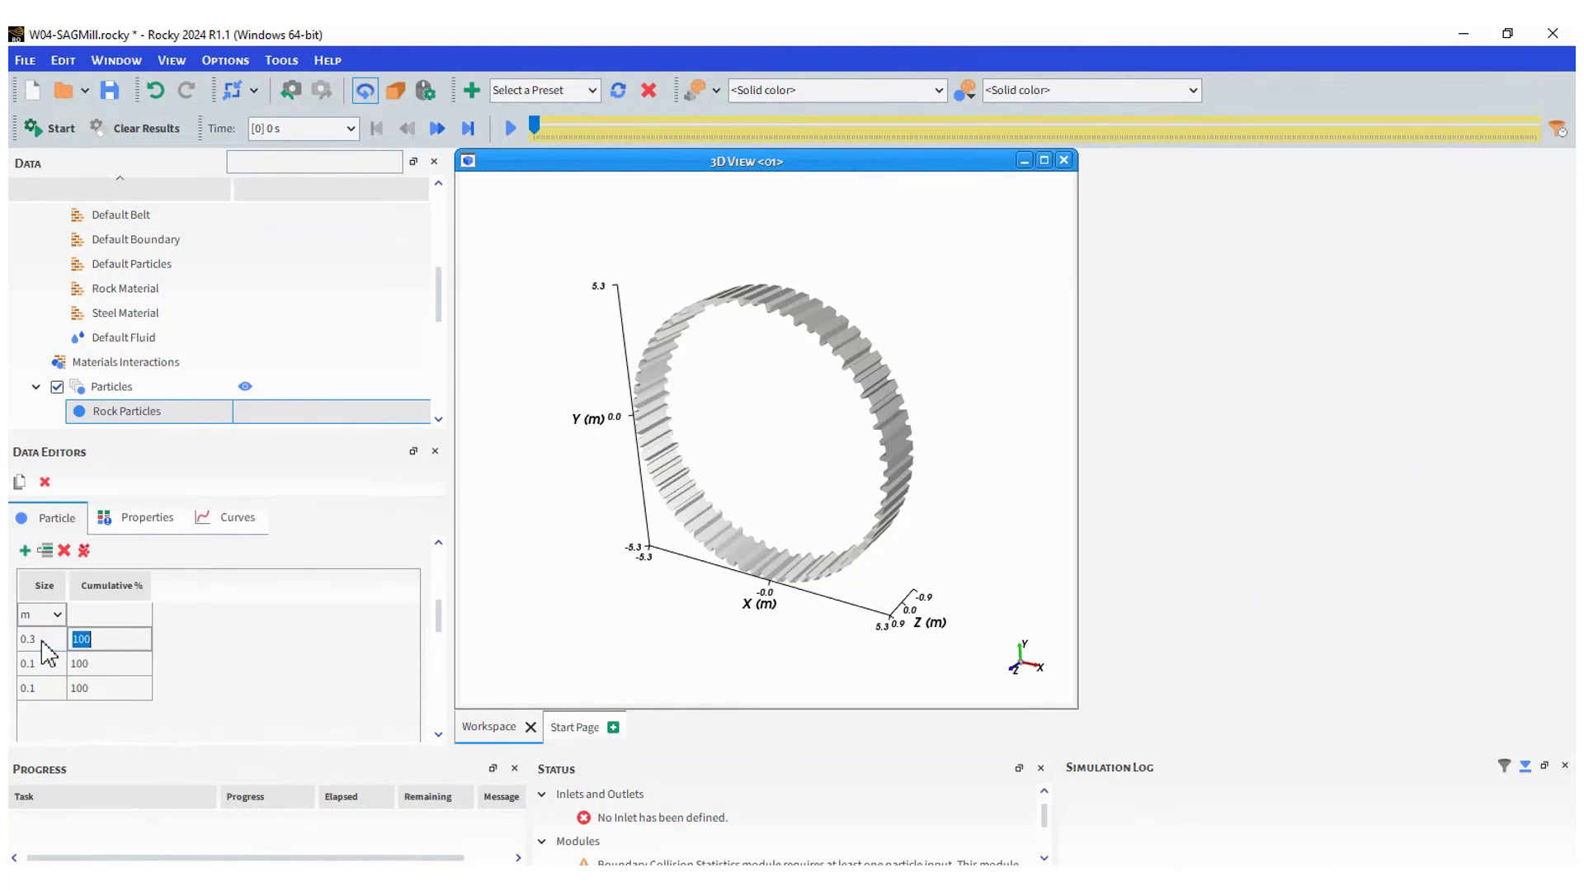
{"action": "key", "text": "Tab"}
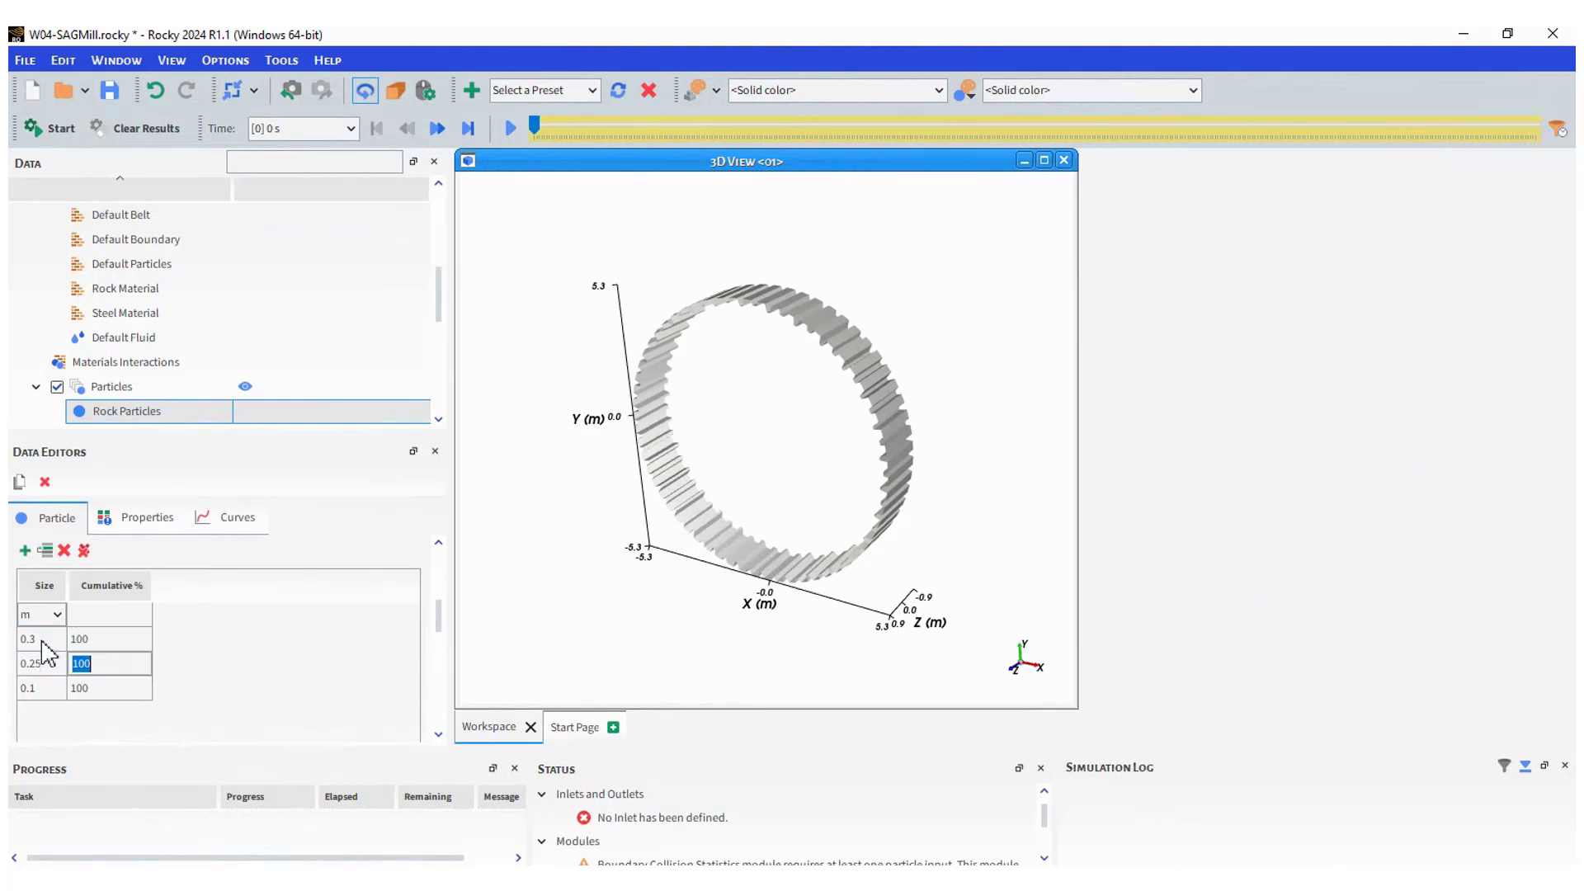
{"action": "key", "text": "Return"}
{"action": "key", "text": "Tab"}
{"action": "type", "text": "20"}
{"action": "left_click", "coordinate": [255, 660]}
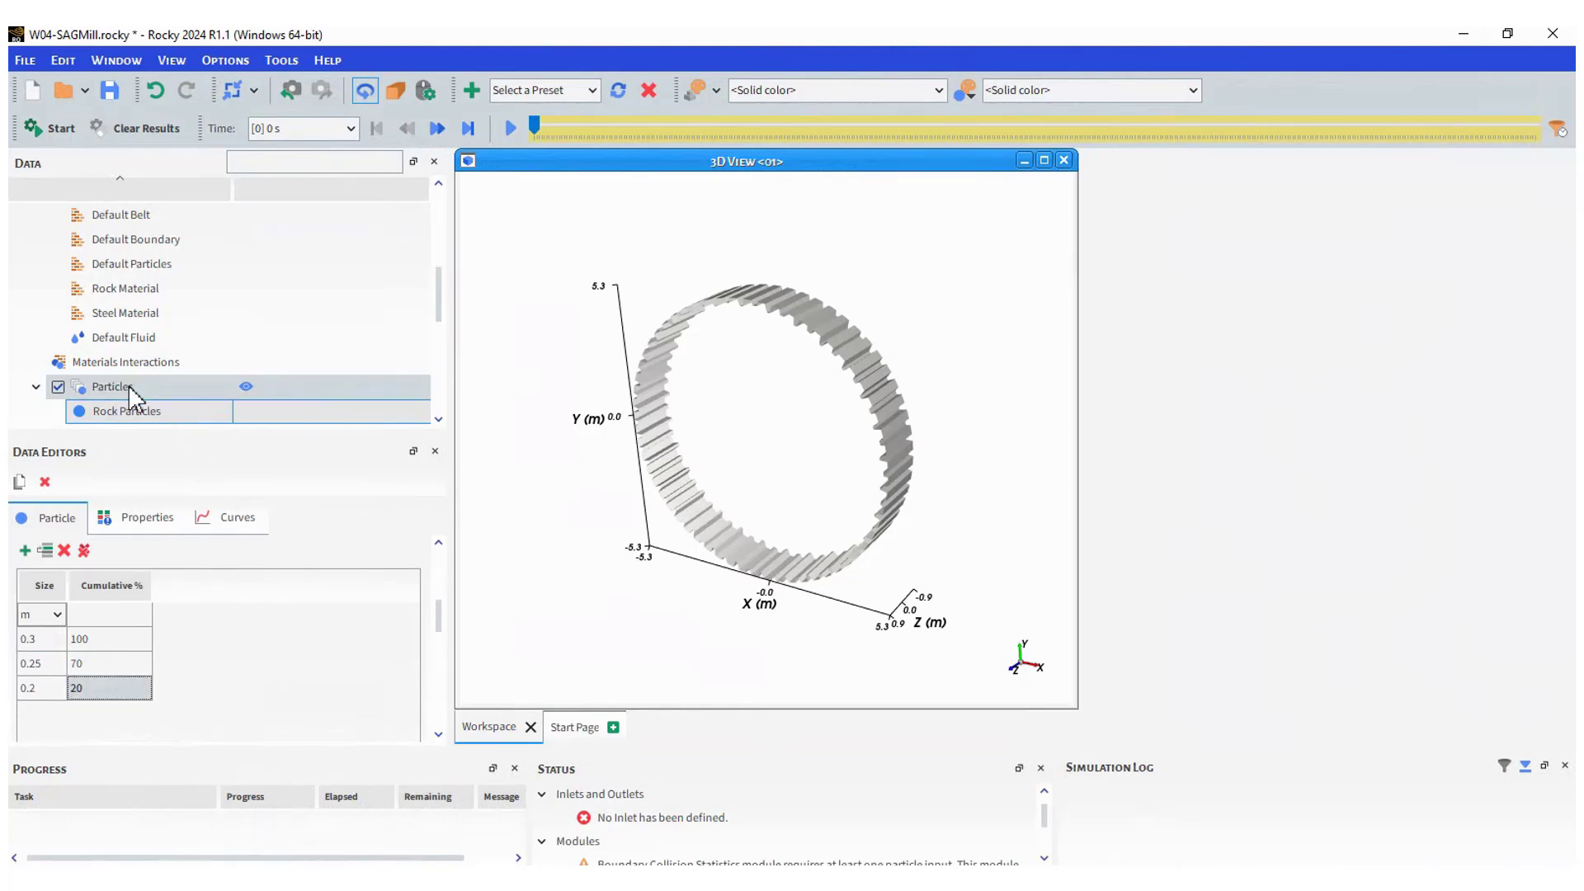
Create Steel Particles of Steel Material with a 0.35 m size
{"action": "right_click", "coordinate": [165, 388]}
{"action": "left_click", "coordinate": [212, 463]}
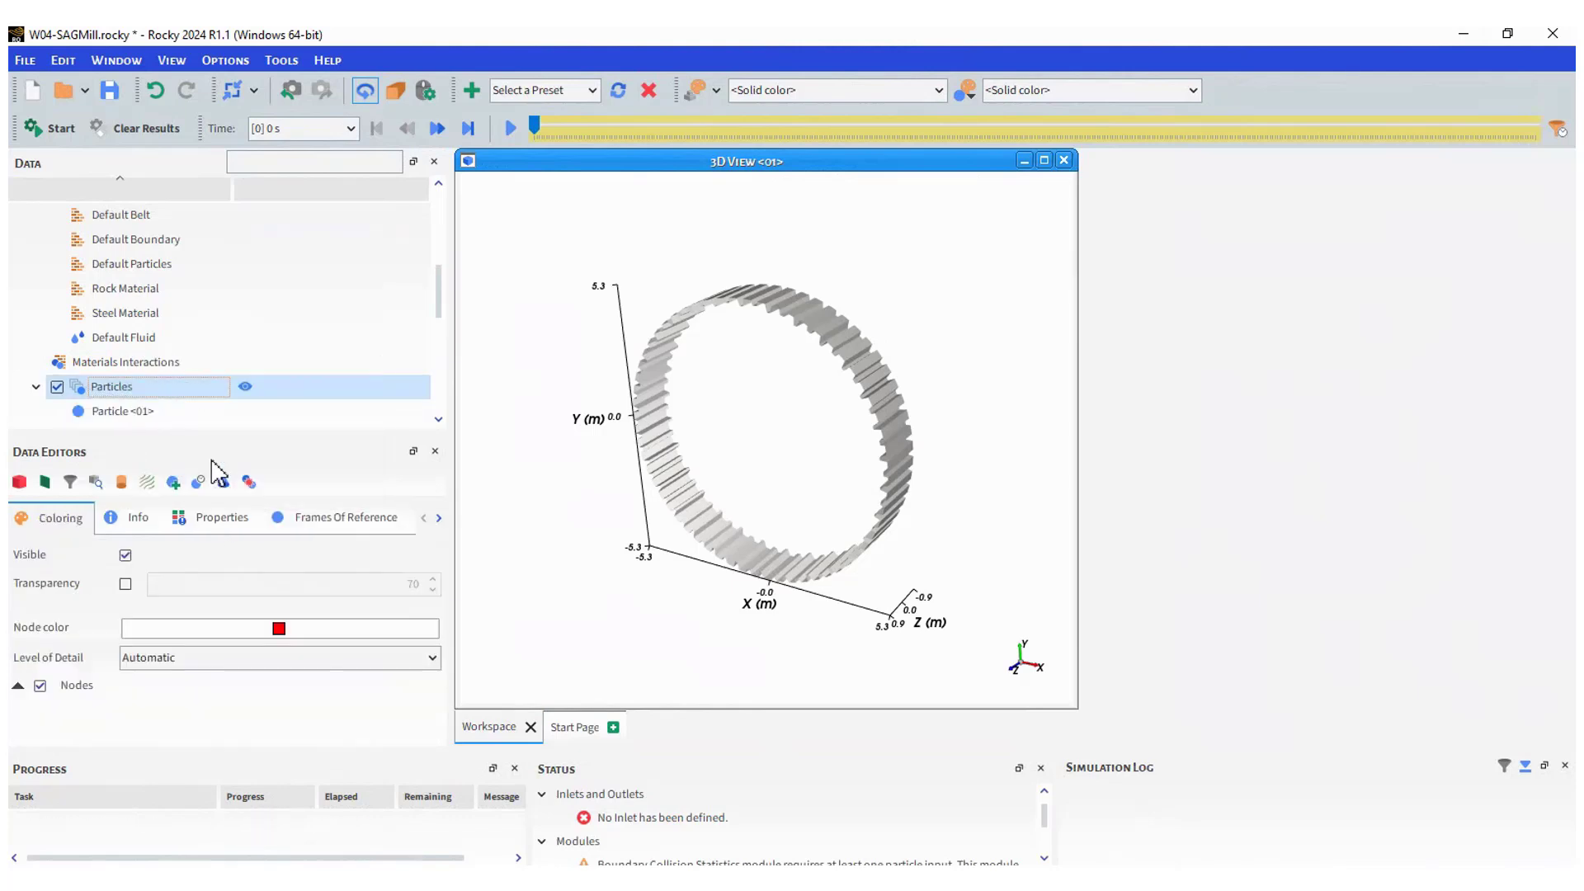
{"action": "left_click", "coordinate": [438, 418]}
{"action": "left_click", "coordinate": [163, 363]}
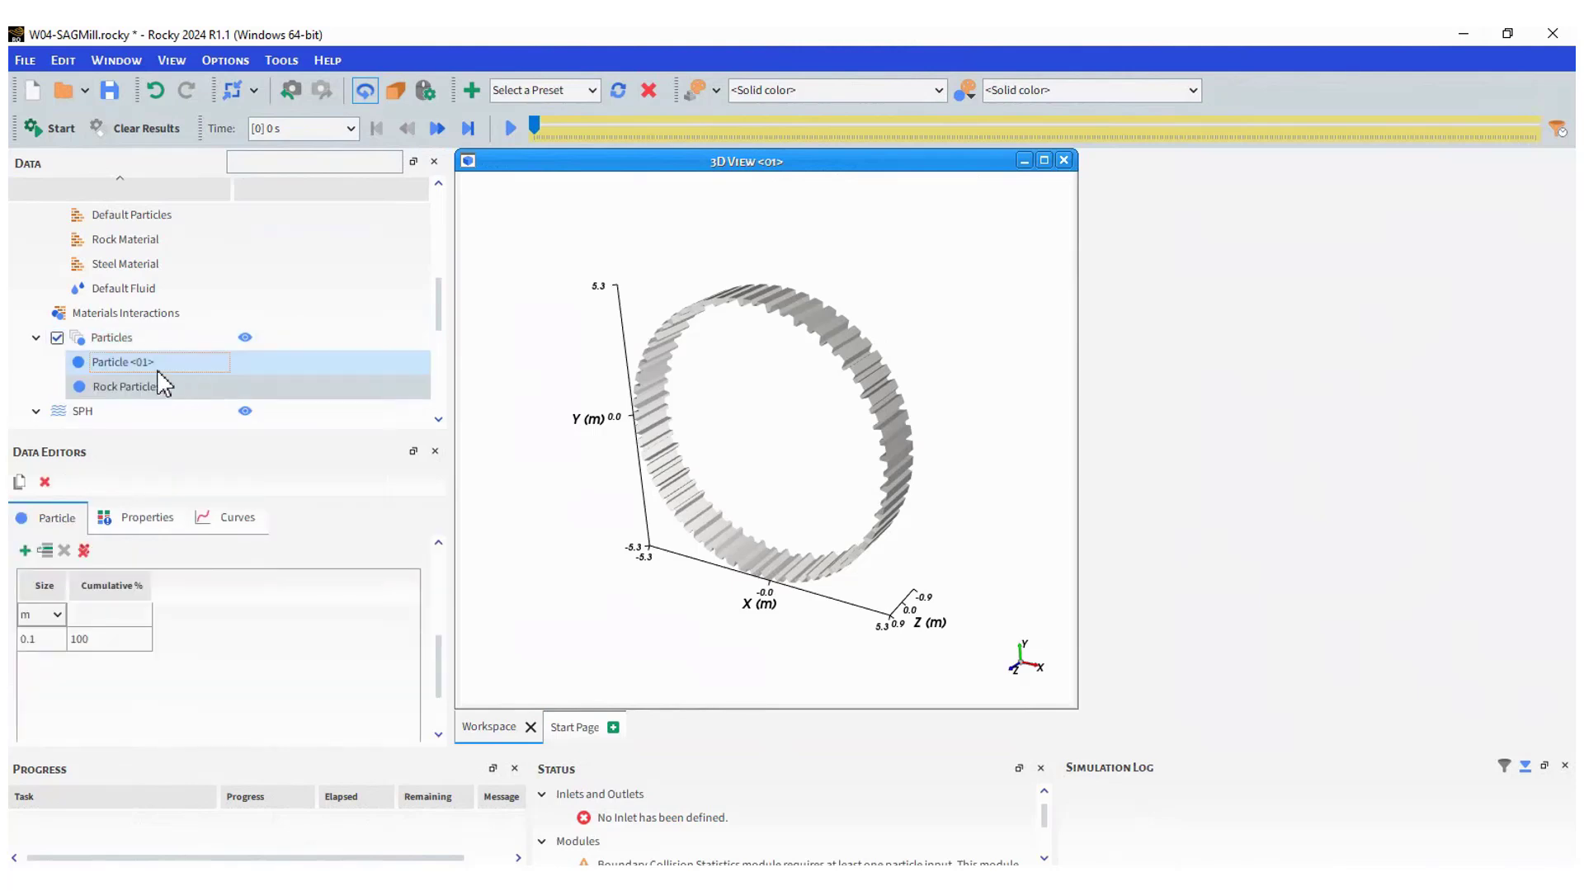
{"action": "scroll", "coordinate": [448, 588], "scroll_direction": "up", "scroll_amount": 3}
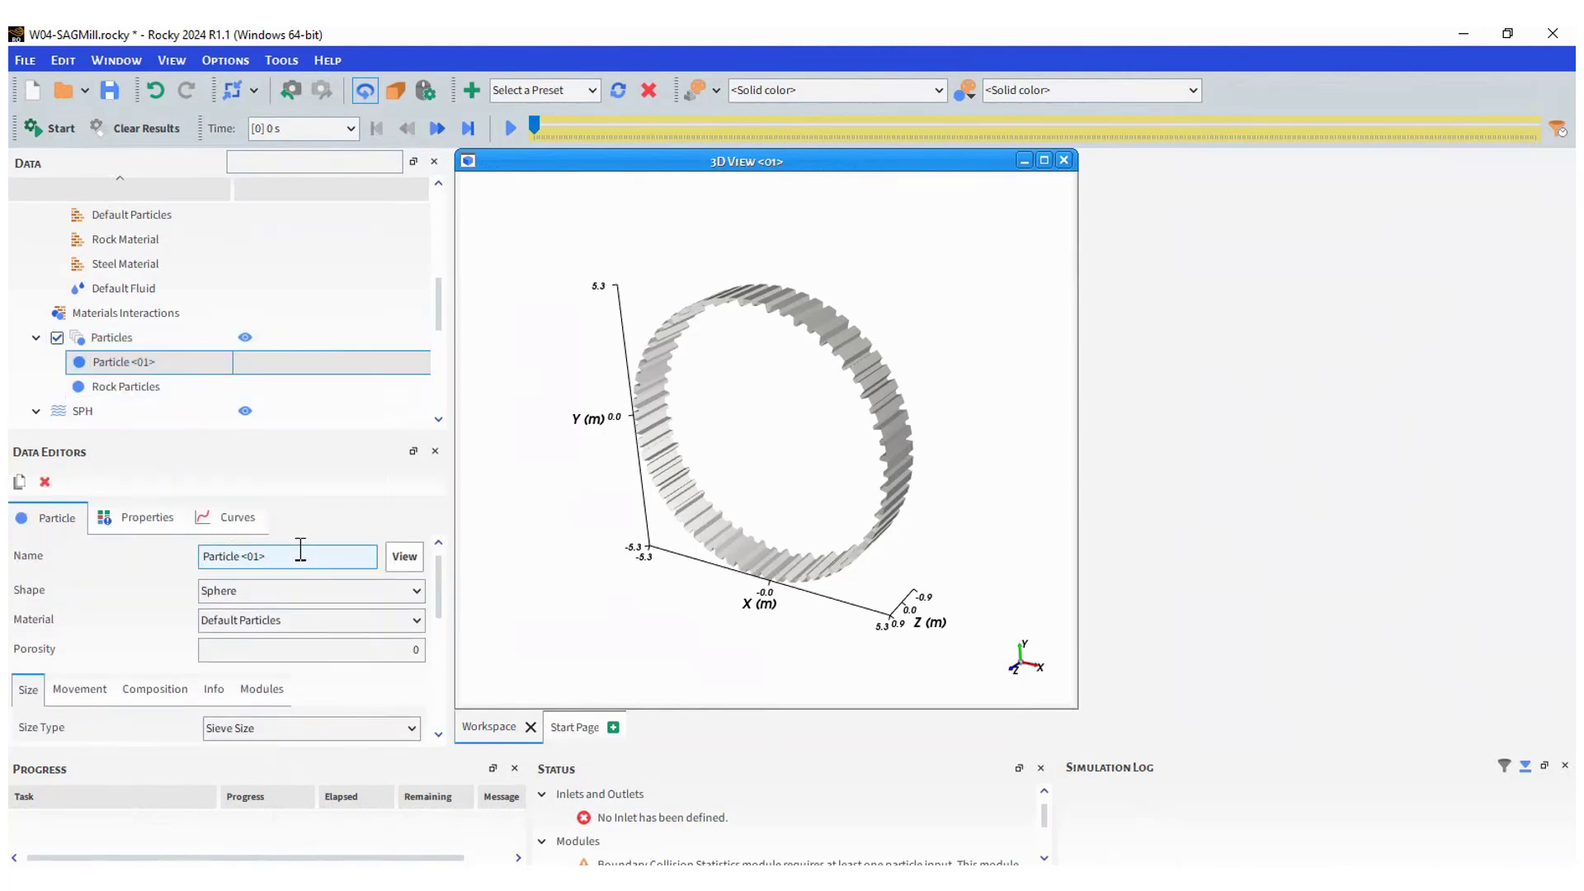
{"action": "type", "text": "Steel"}
{"action": "left_click", "coordinate": [413, 621]}
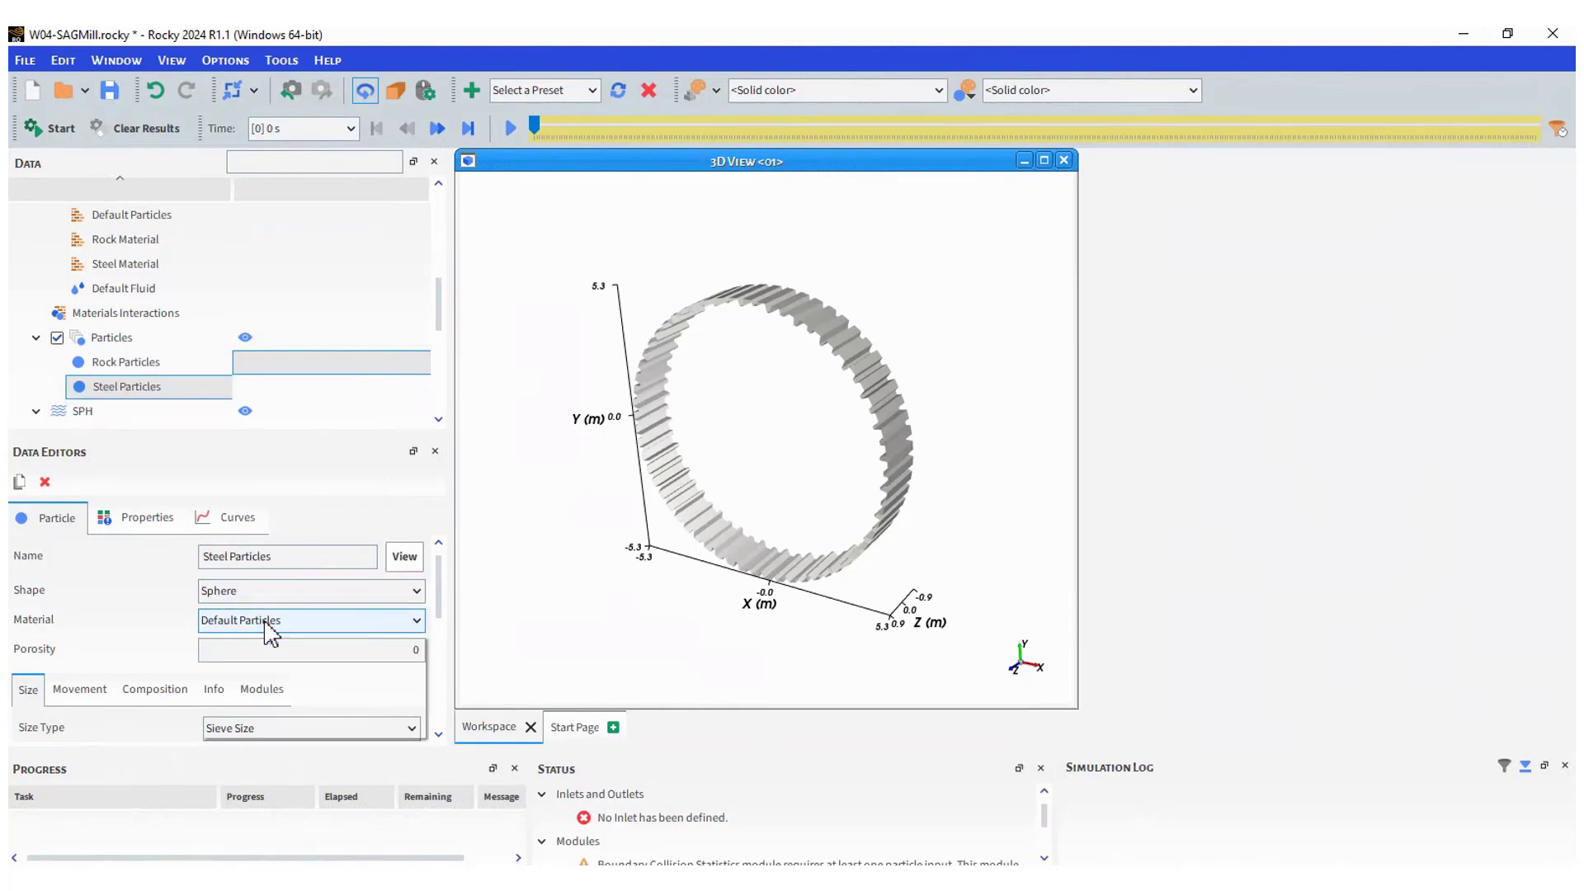
{"action": "left_click", "coordinate": [263, 729]}
{"action": "left_click_drag", "start_coordinate": [438, 583], "coordinate": [439, 647]}
{"action": "left_click", "coordinate": [48, 714]}
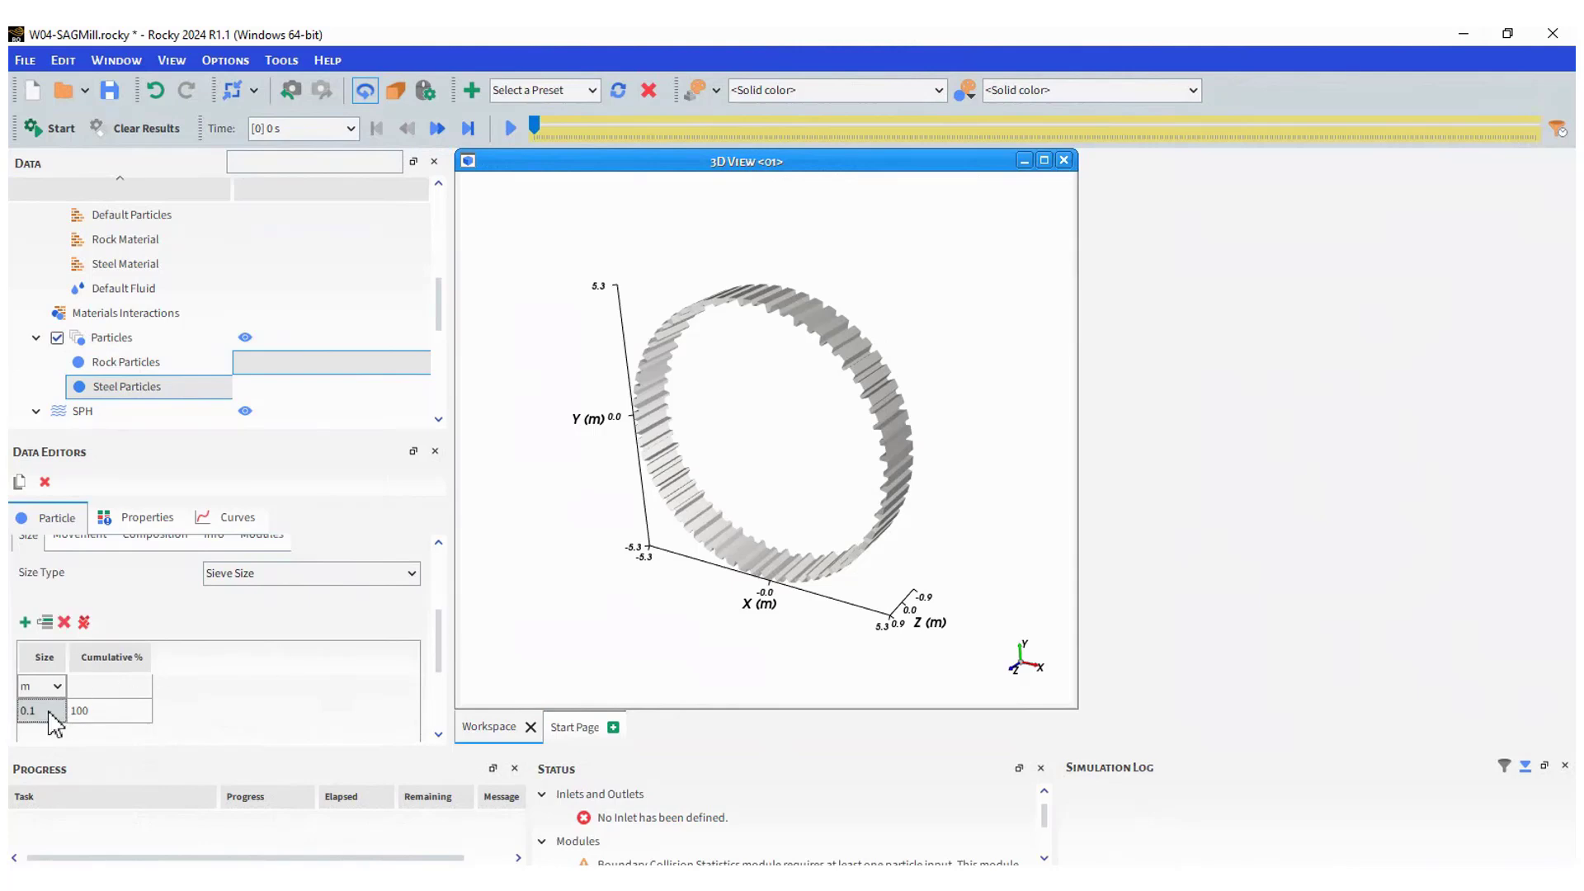
{"action": "type", "text": "0.35"}
{"action": "key", "text": "Return"}
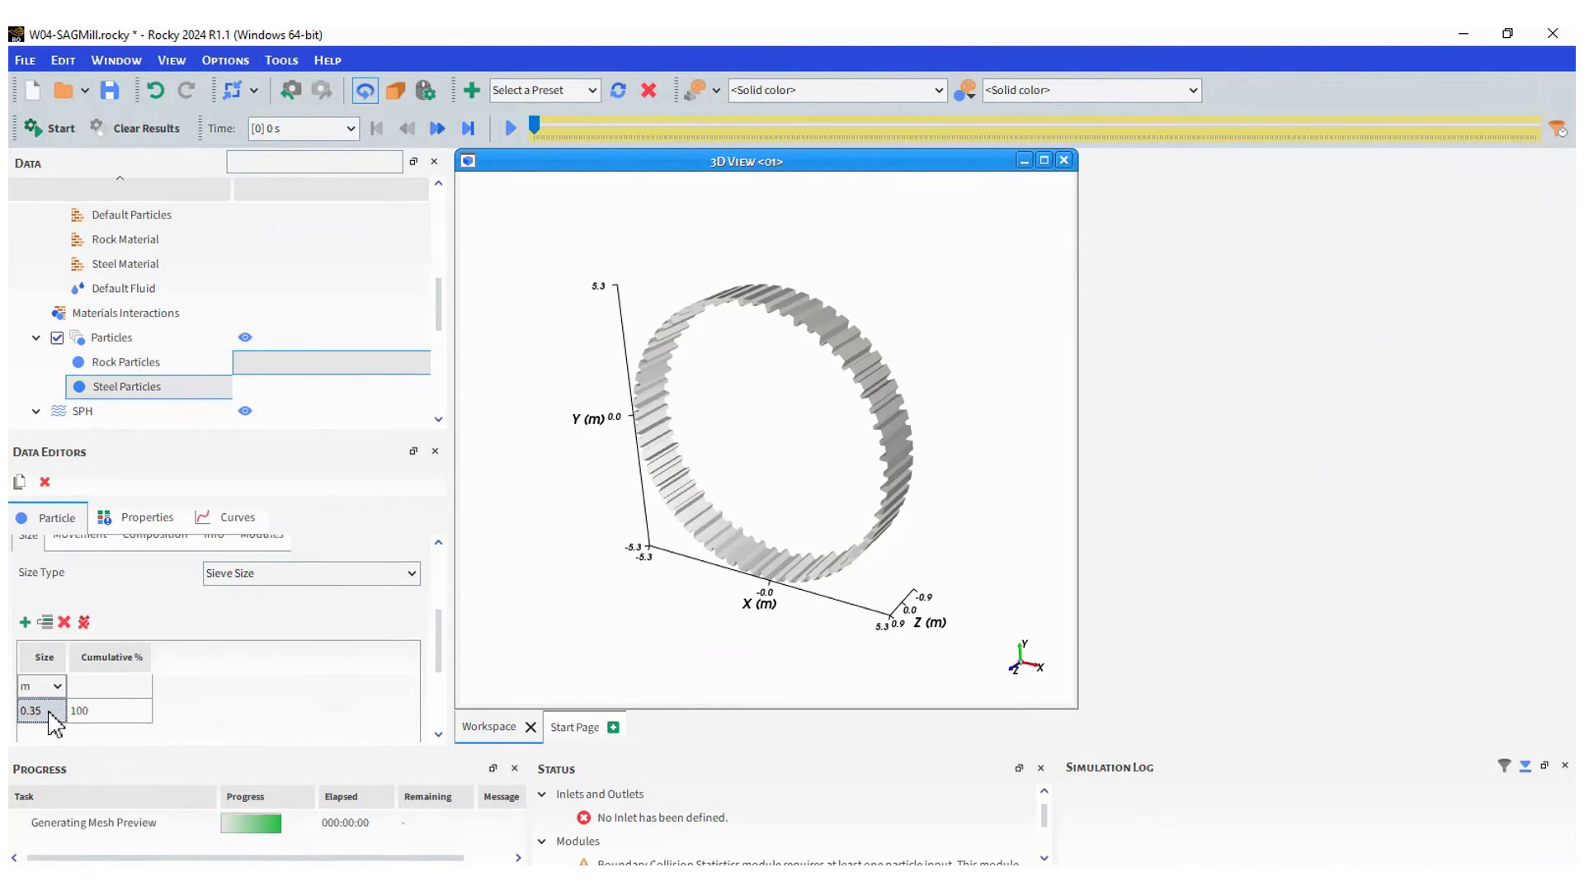
Give both steel and rock particles 0.35 rolling resistance and save the project
{"action": "left_click_drag", "start_coordinate": [444, 651], "coordinate": [442, 640]}
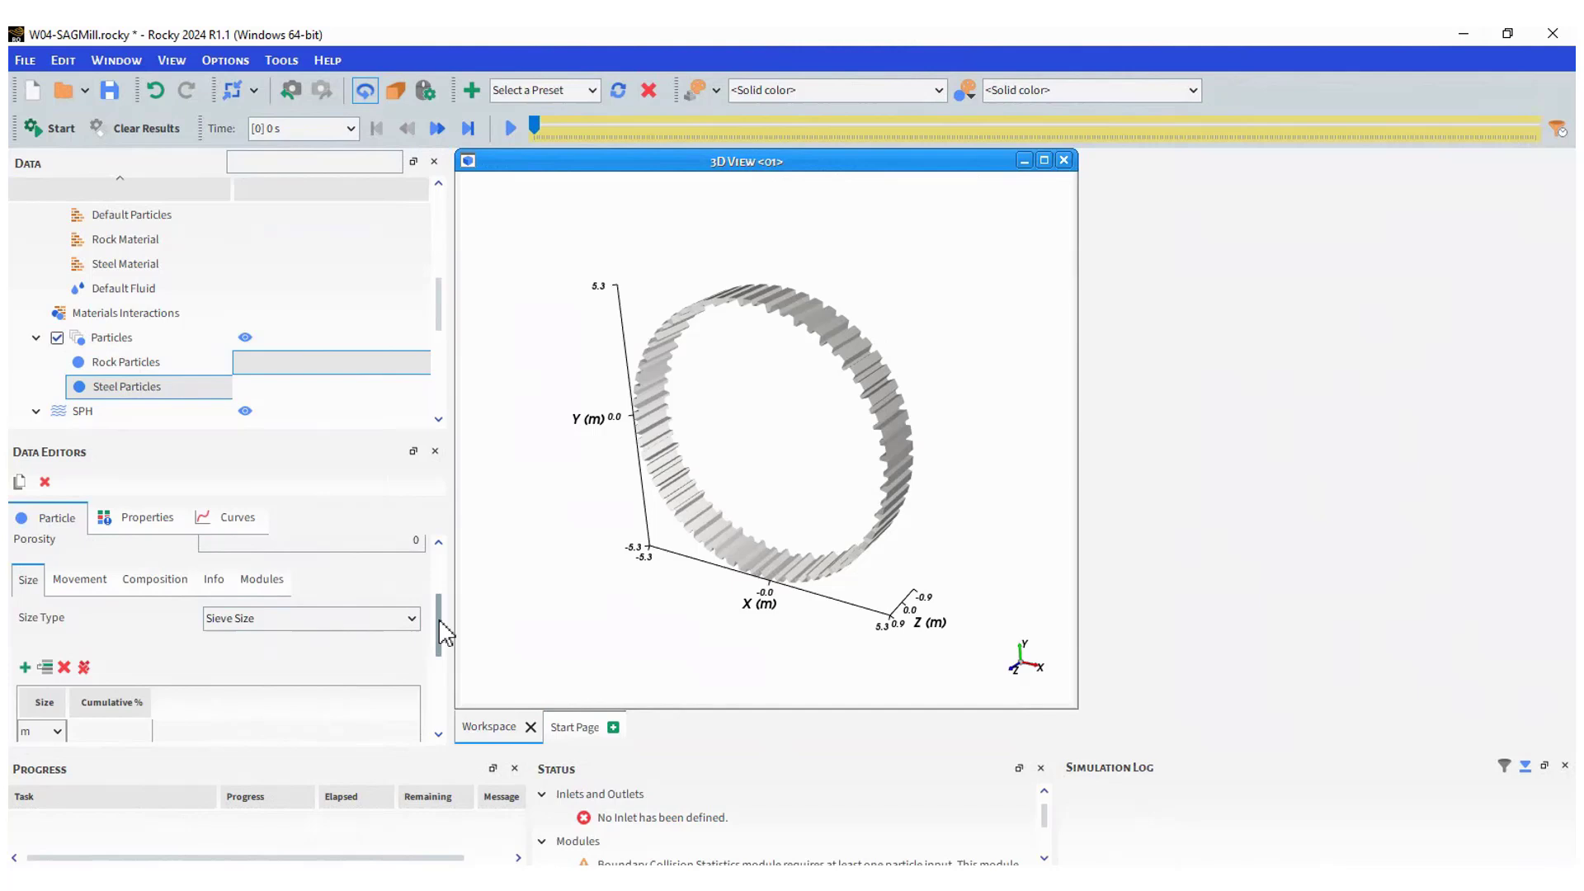
{"action": "left_click", "coordinate": [80, 587]}
{"action": "left_click", "coordinate": [403, 620]}
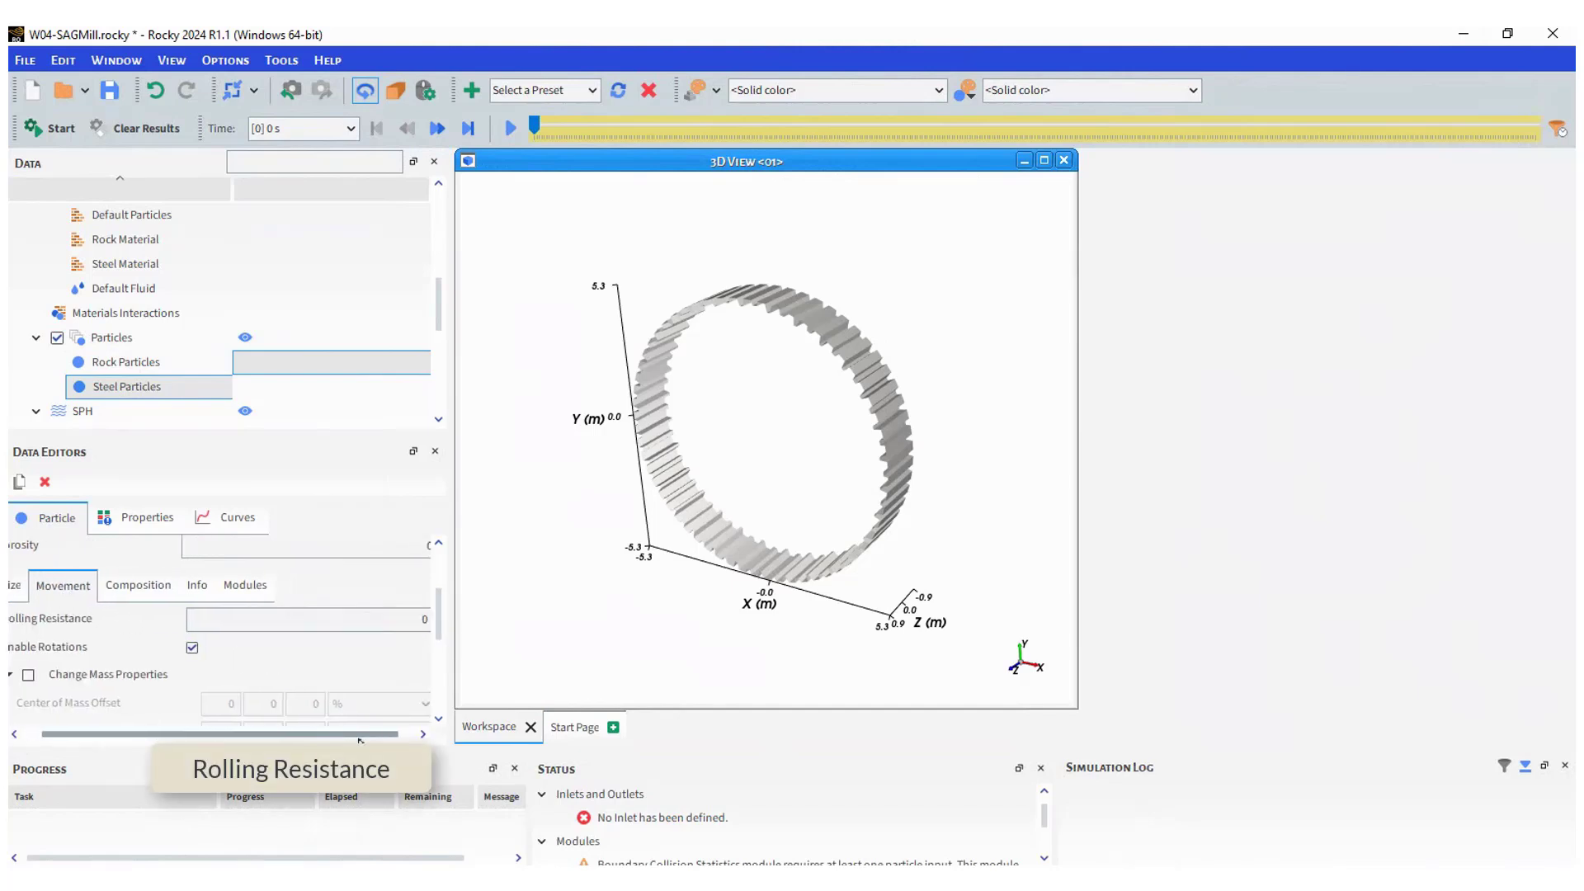
{"action": "type", "text": "0"}
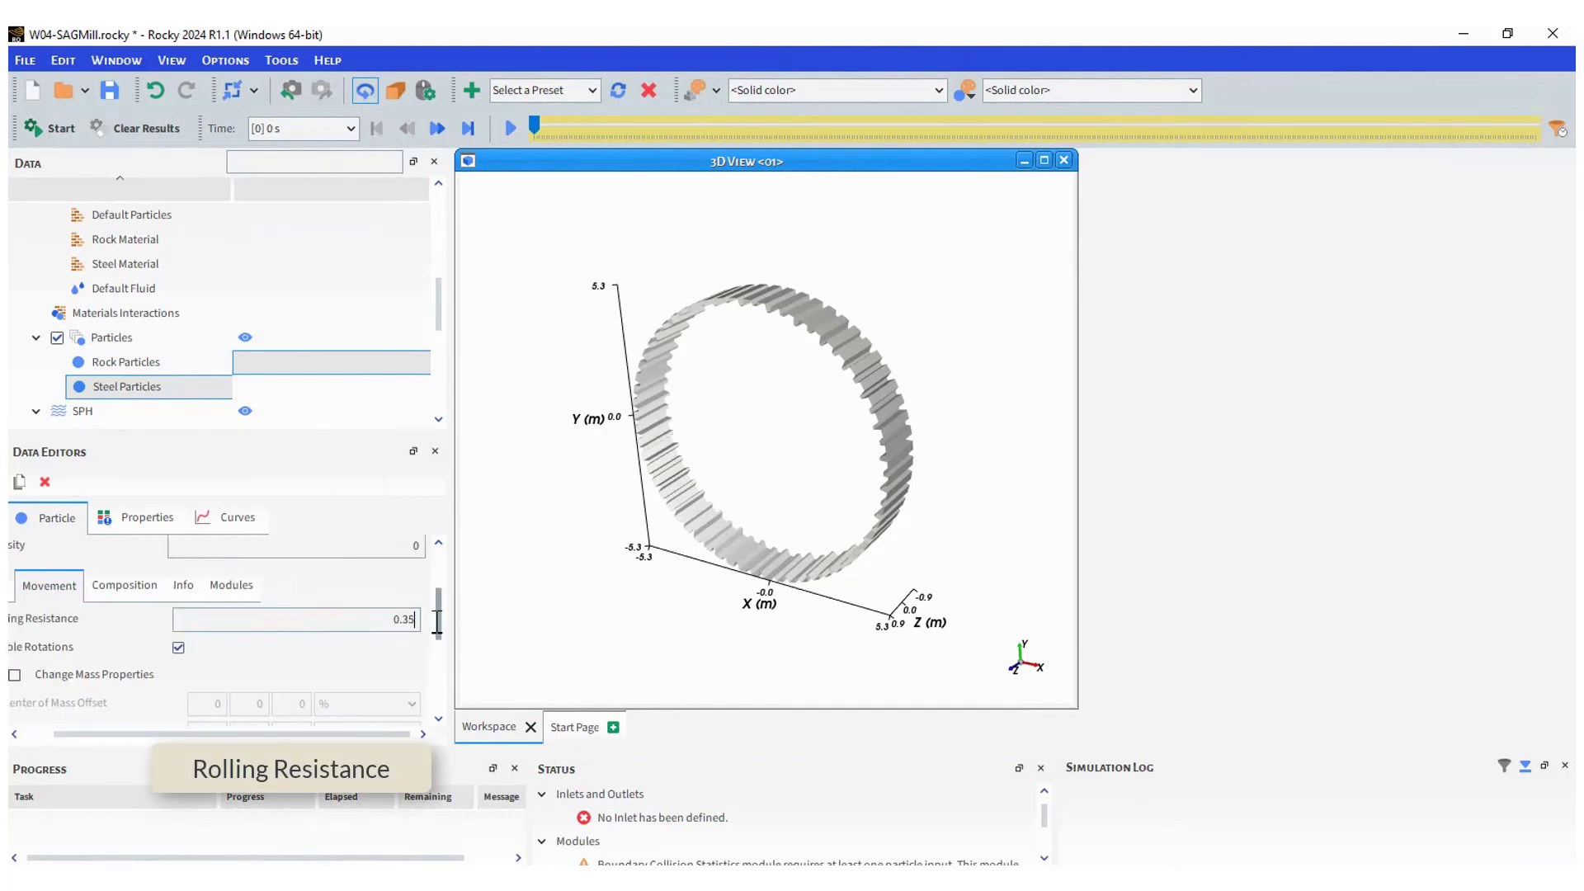
{"action": "left_click", "coordinate": [152, 363]}
{"action": "left_click", "coordinate": [382, 619]}
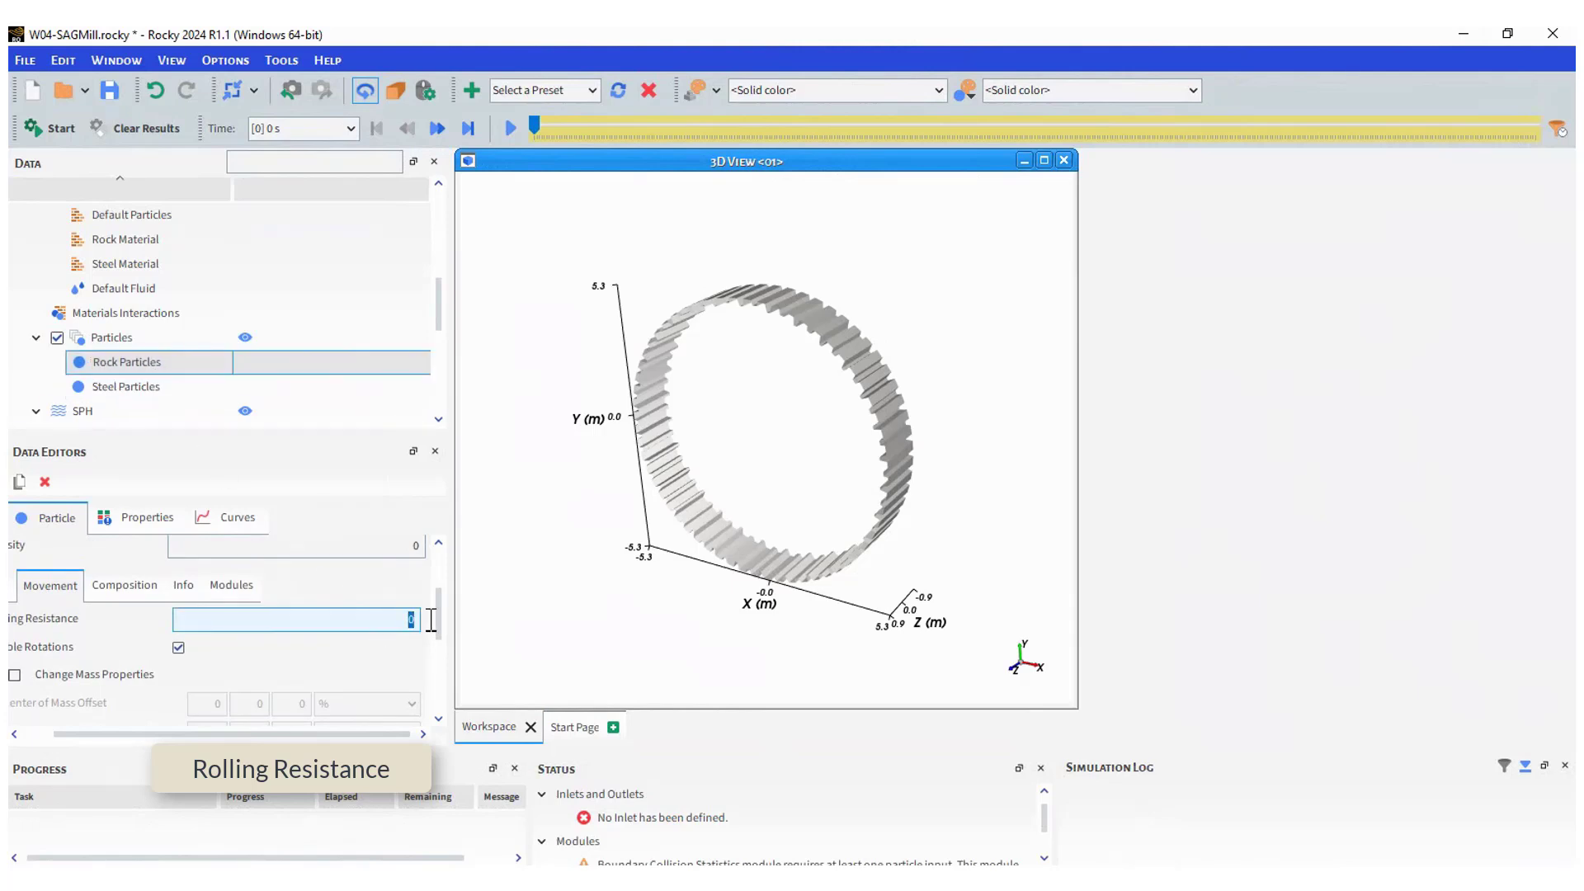
{"action": "type", "text": "0.35"}
{"action": "key", "text": "Return"}
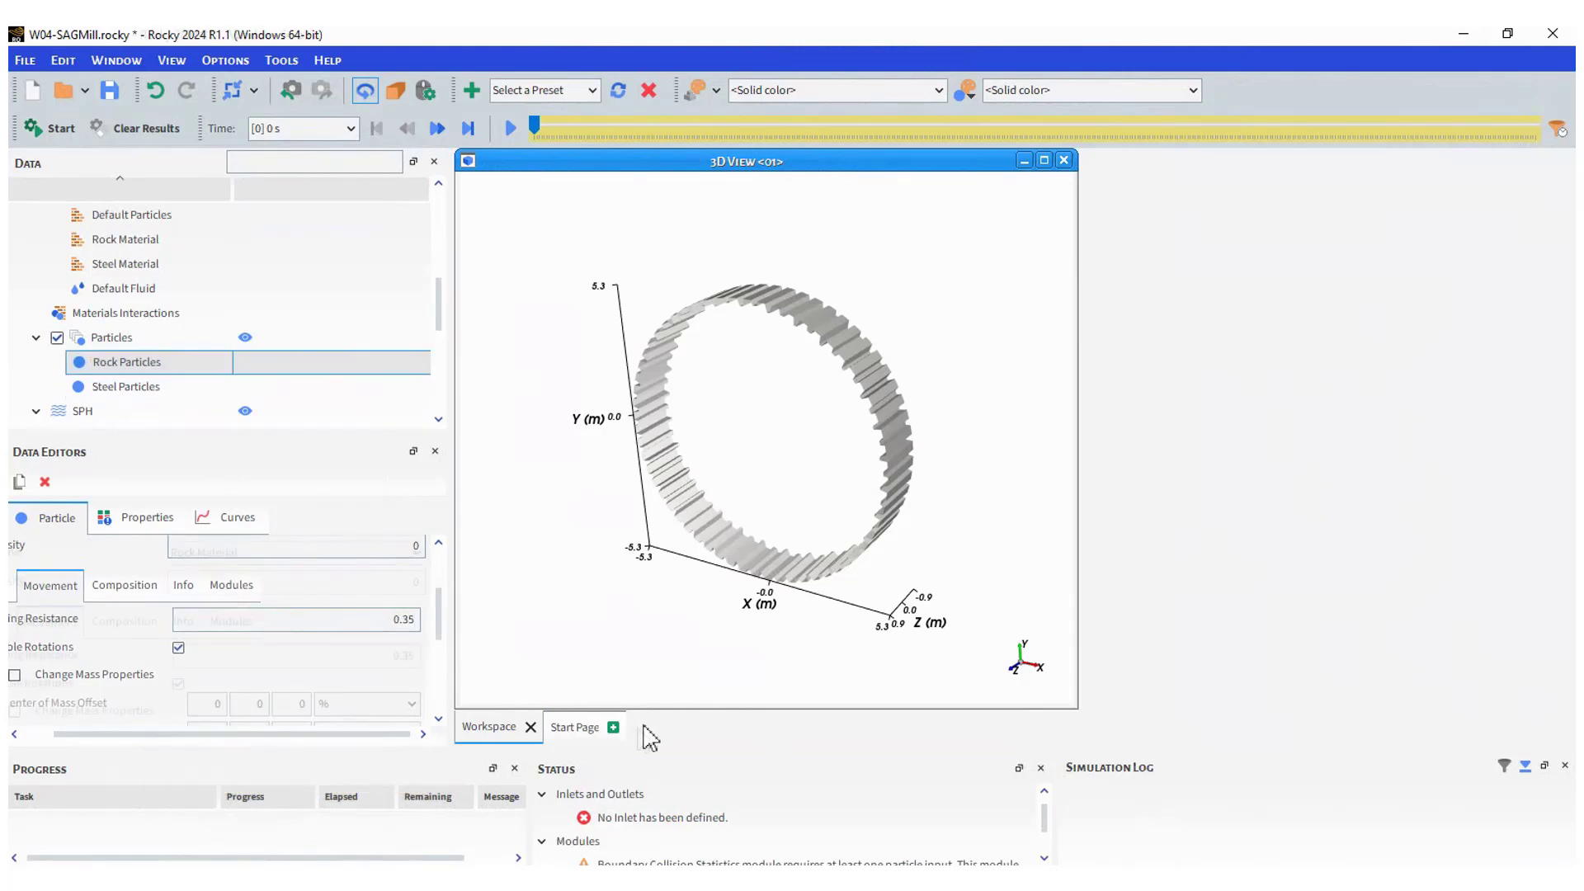
{"action": "key", "text": "ctrl+s"}
Create a volumetric inlet with 32 t of Rock Particles
{"action": "left_click", "coordinate": [438, 419]}
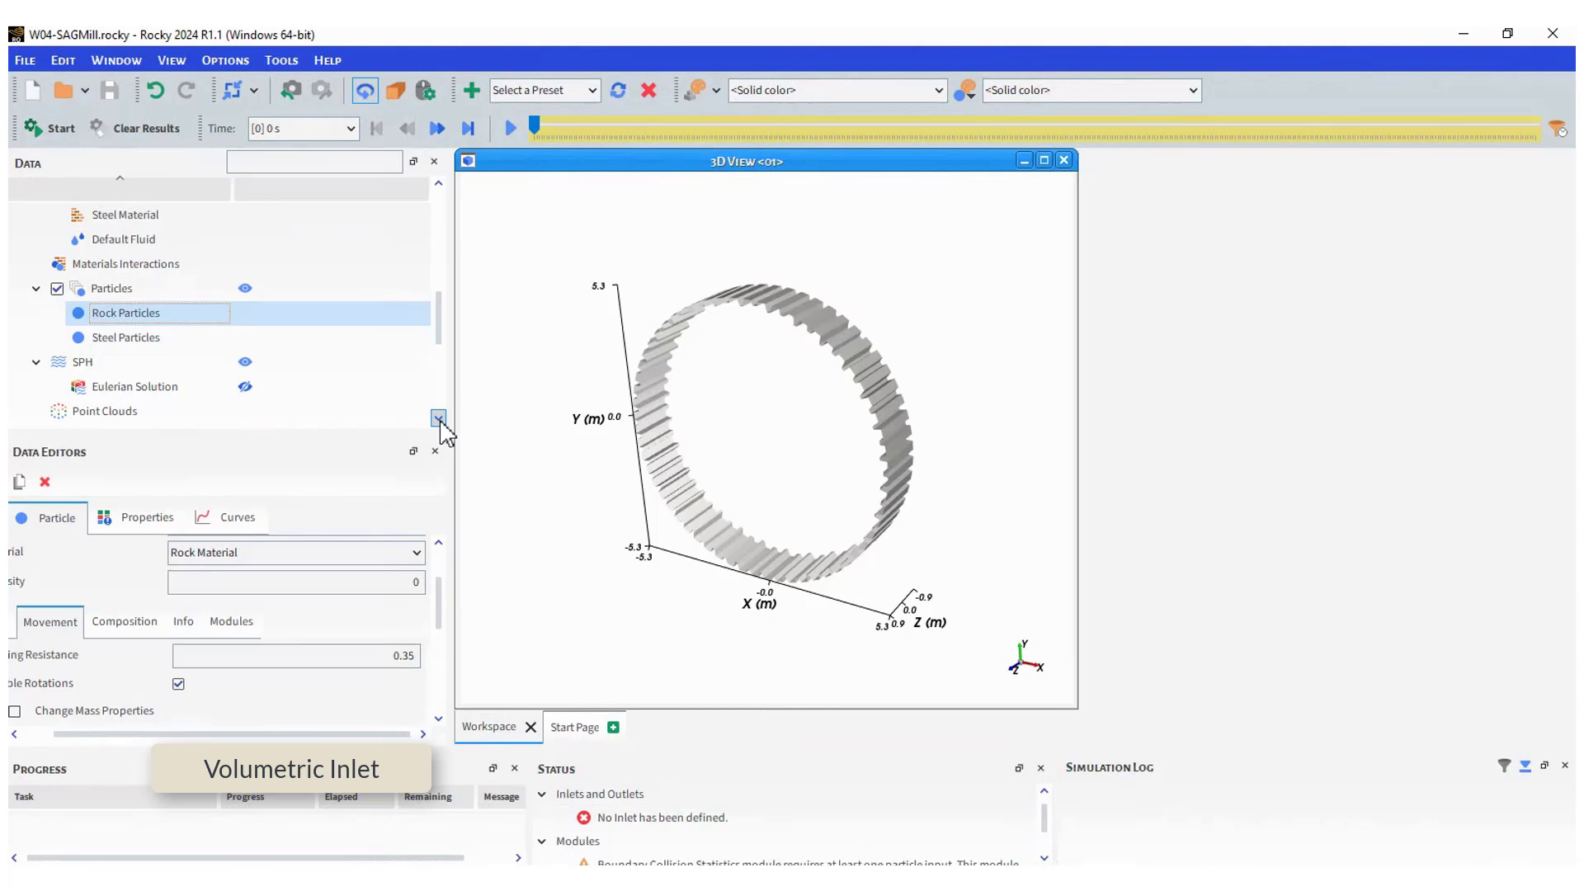
{"action": "left_click", "coordinate": [438, 419]}
{"action": "left_click", "coordinate": [165, 363]}
{"action": "right_click", "coordinate": [165, 363]}
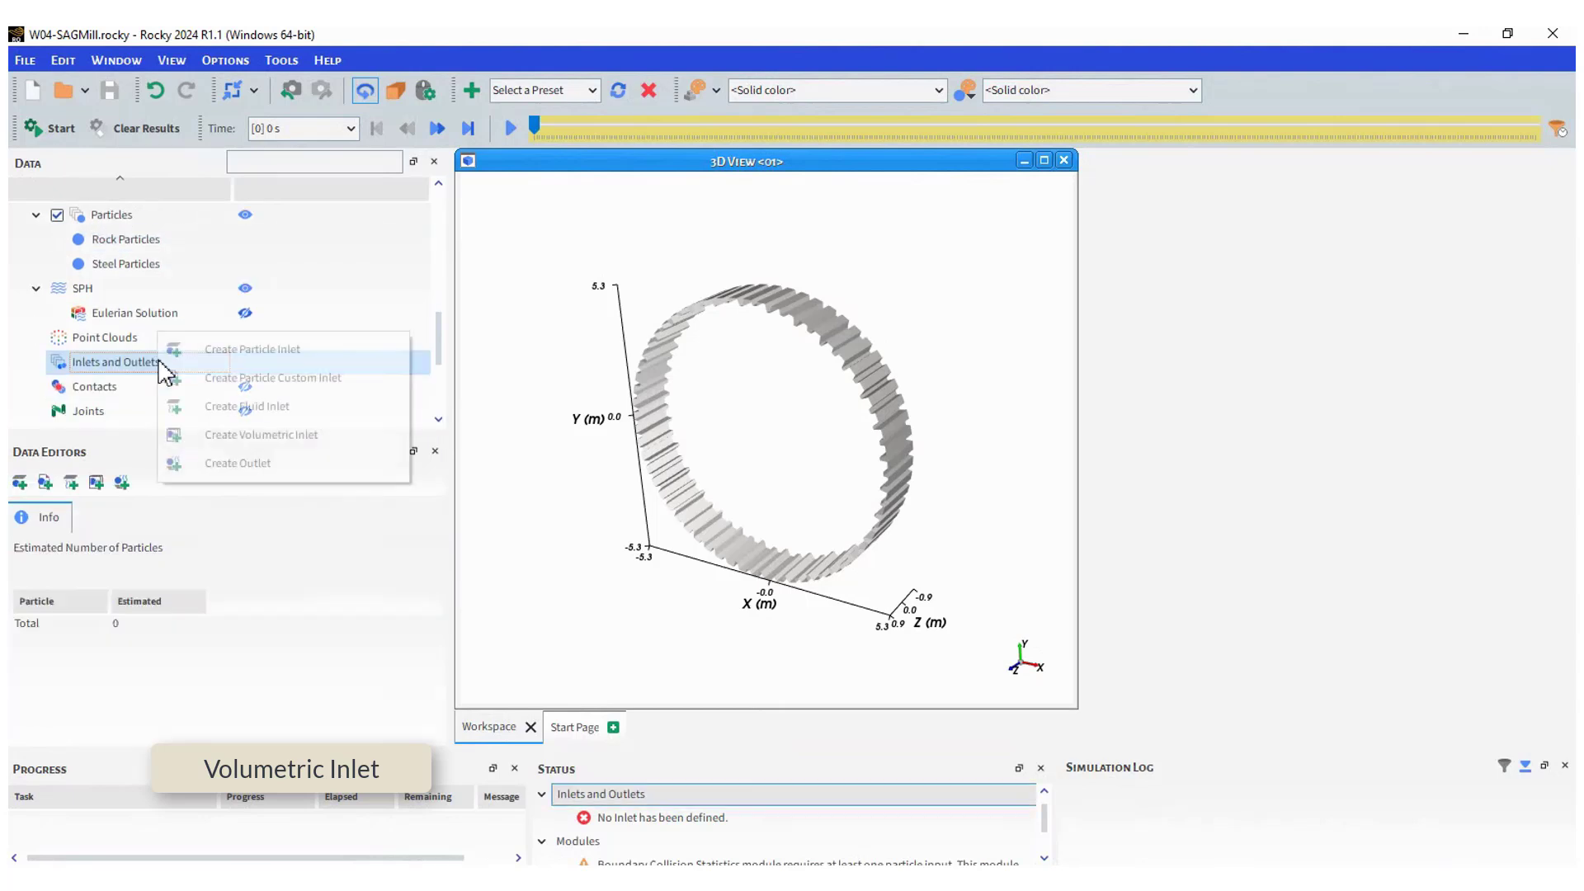
{"action": "left_click", "coordinate": [272, 434]}
{"action": "left_click", "coordinate": [157, 388]}
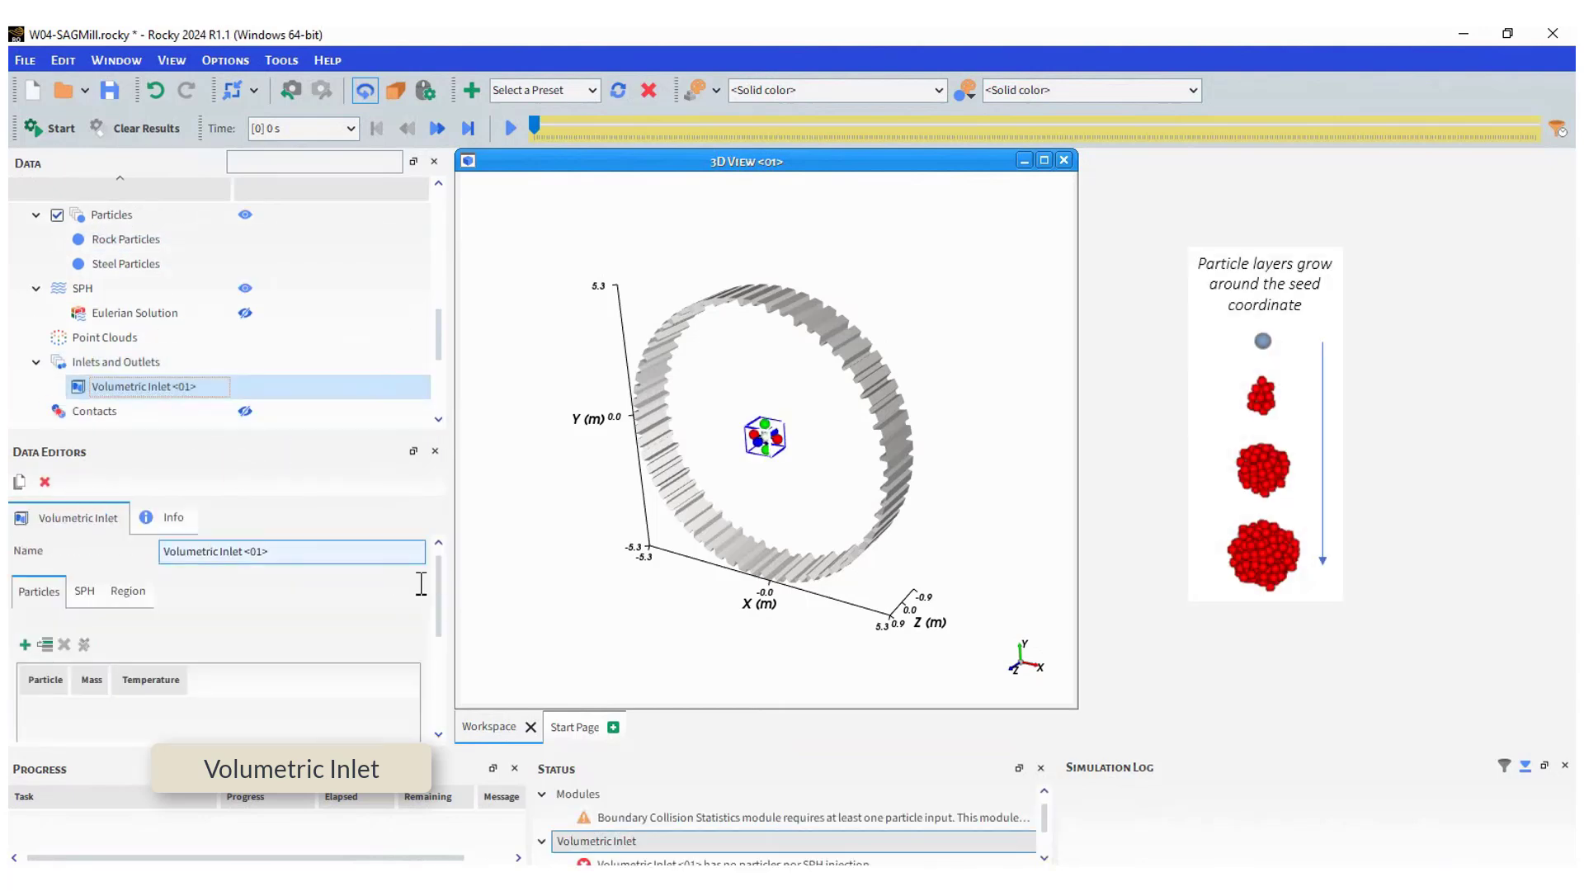
{"action": "scroll", "coordinate": [439, 606], "scroll_direction": "down", "scroll_amount": 2}
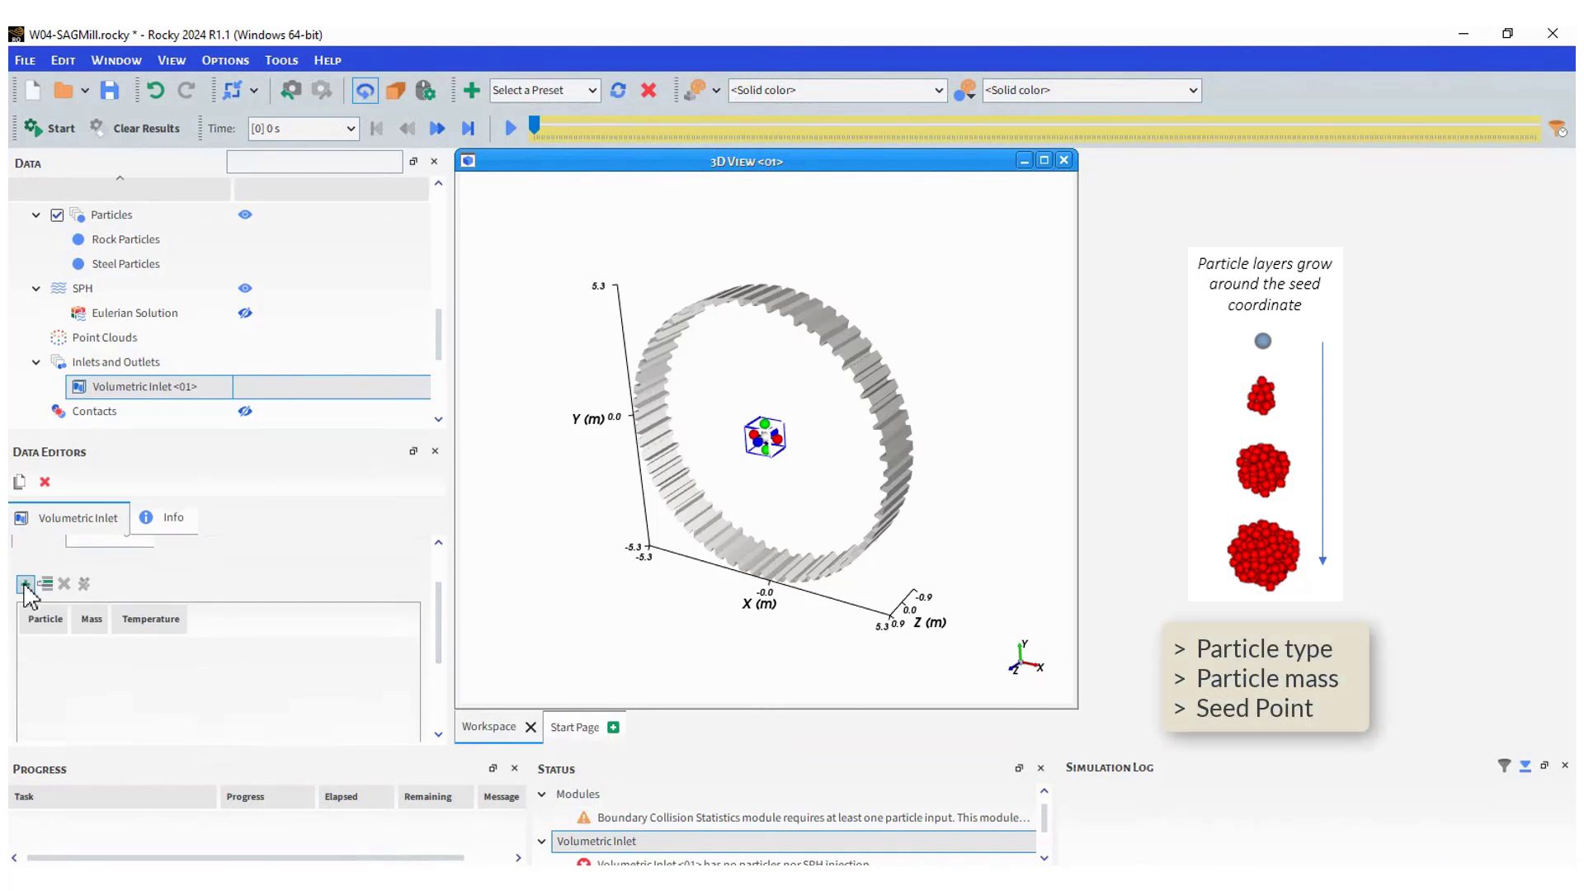
{"action": "left_click", "coordinate": [26, 586]}
{"action": "left_click", "coordinate": [102, 672]}
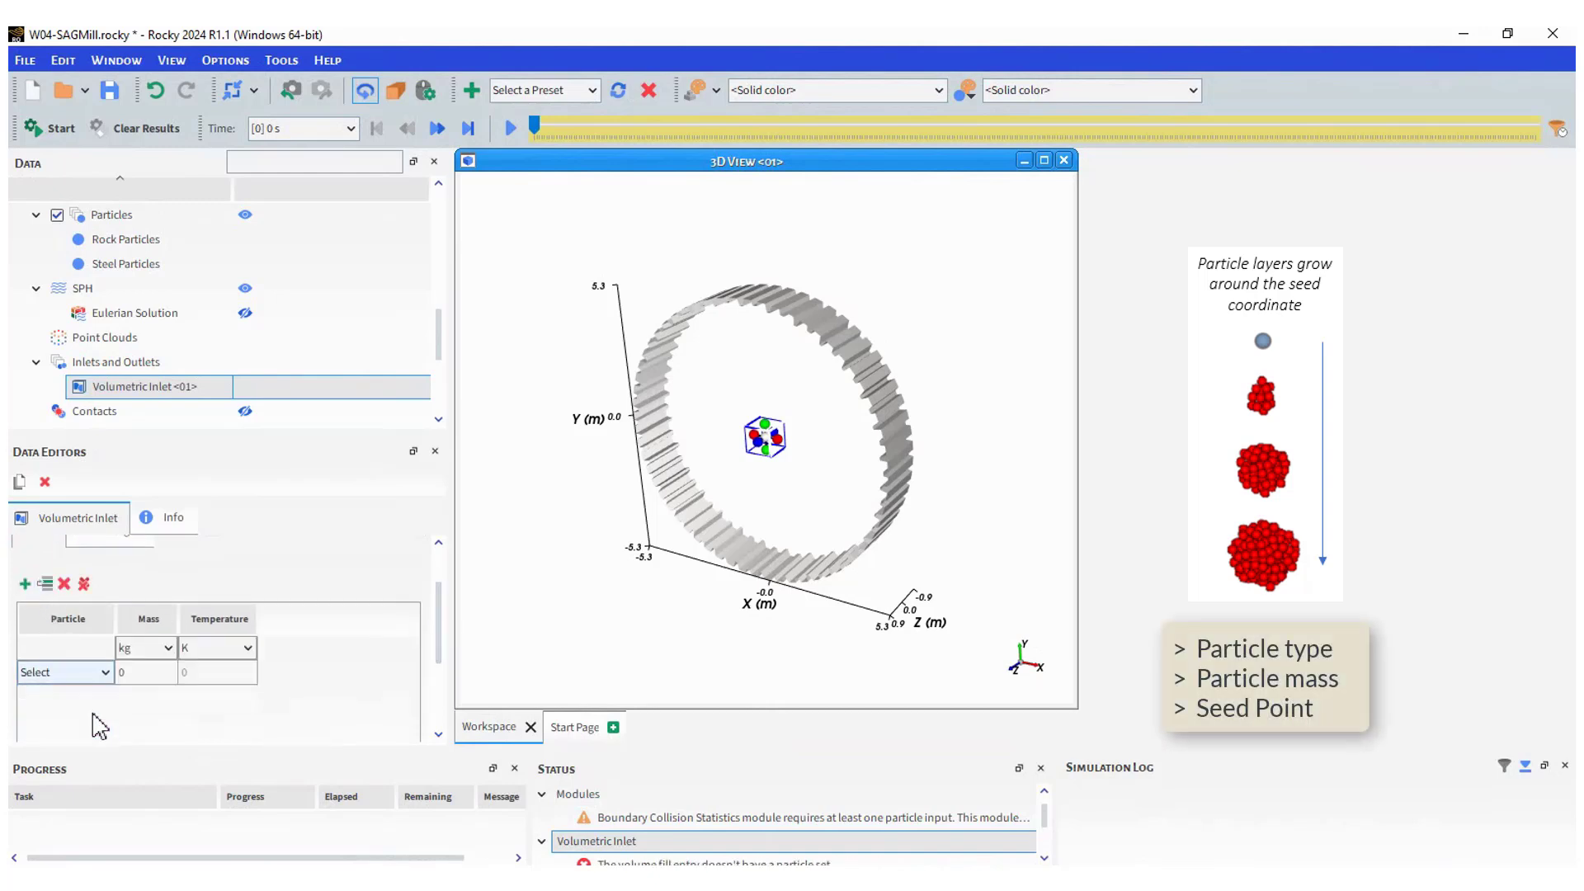
{"action": "left_click", "coordinate": [169, 648]}
{"action": "left_click", "coordinate": [148, 683]}
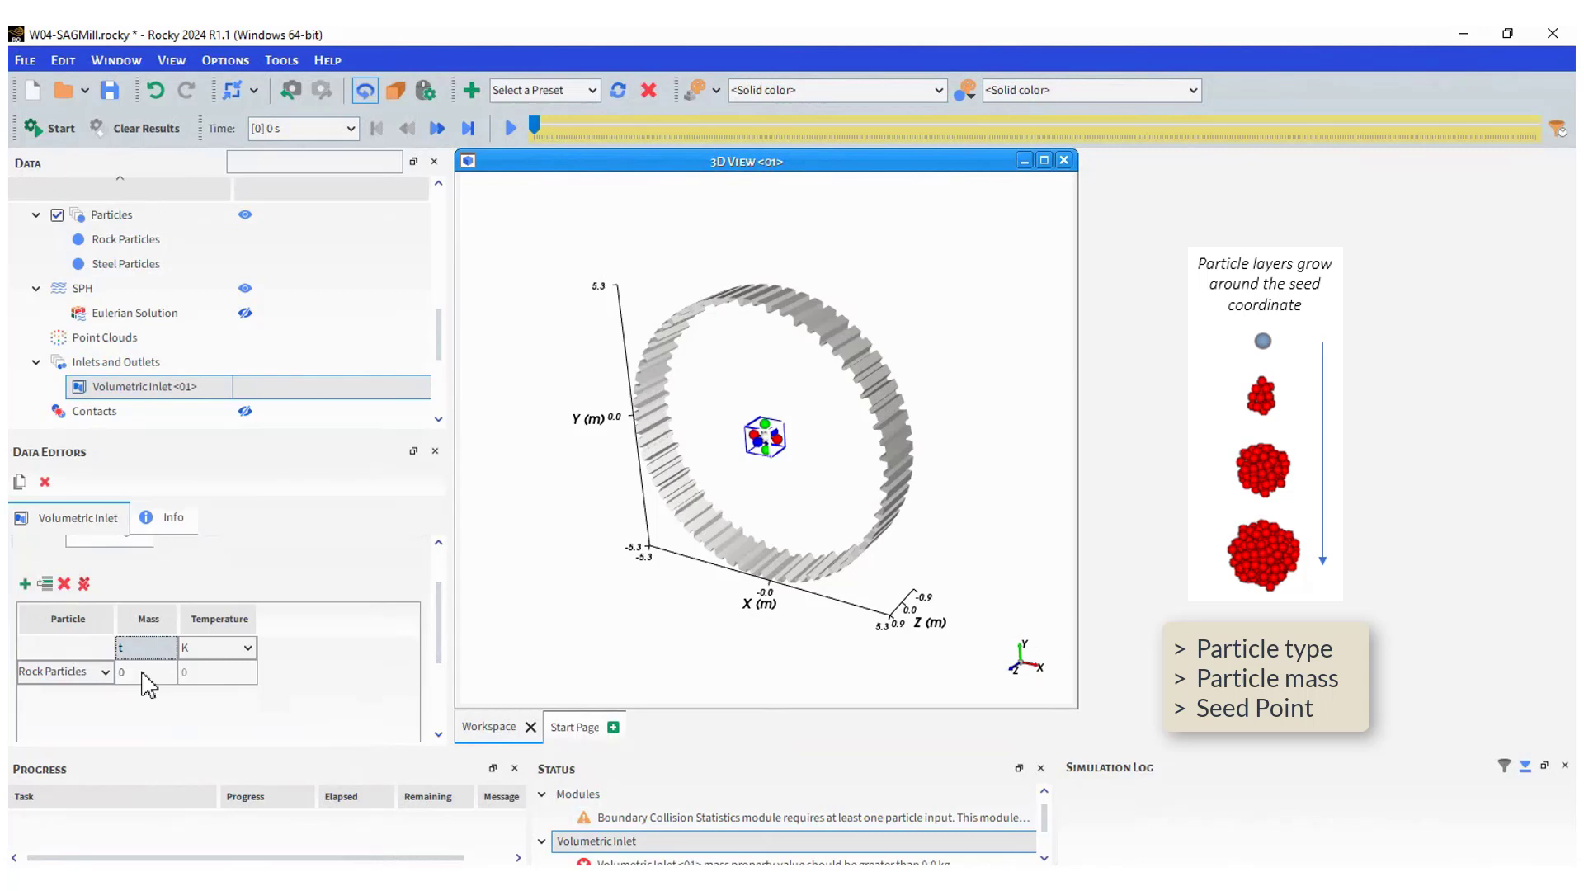
{"action": "left_click", "coordinate": [144, 675]}
{"action": "type", "text": "32"}
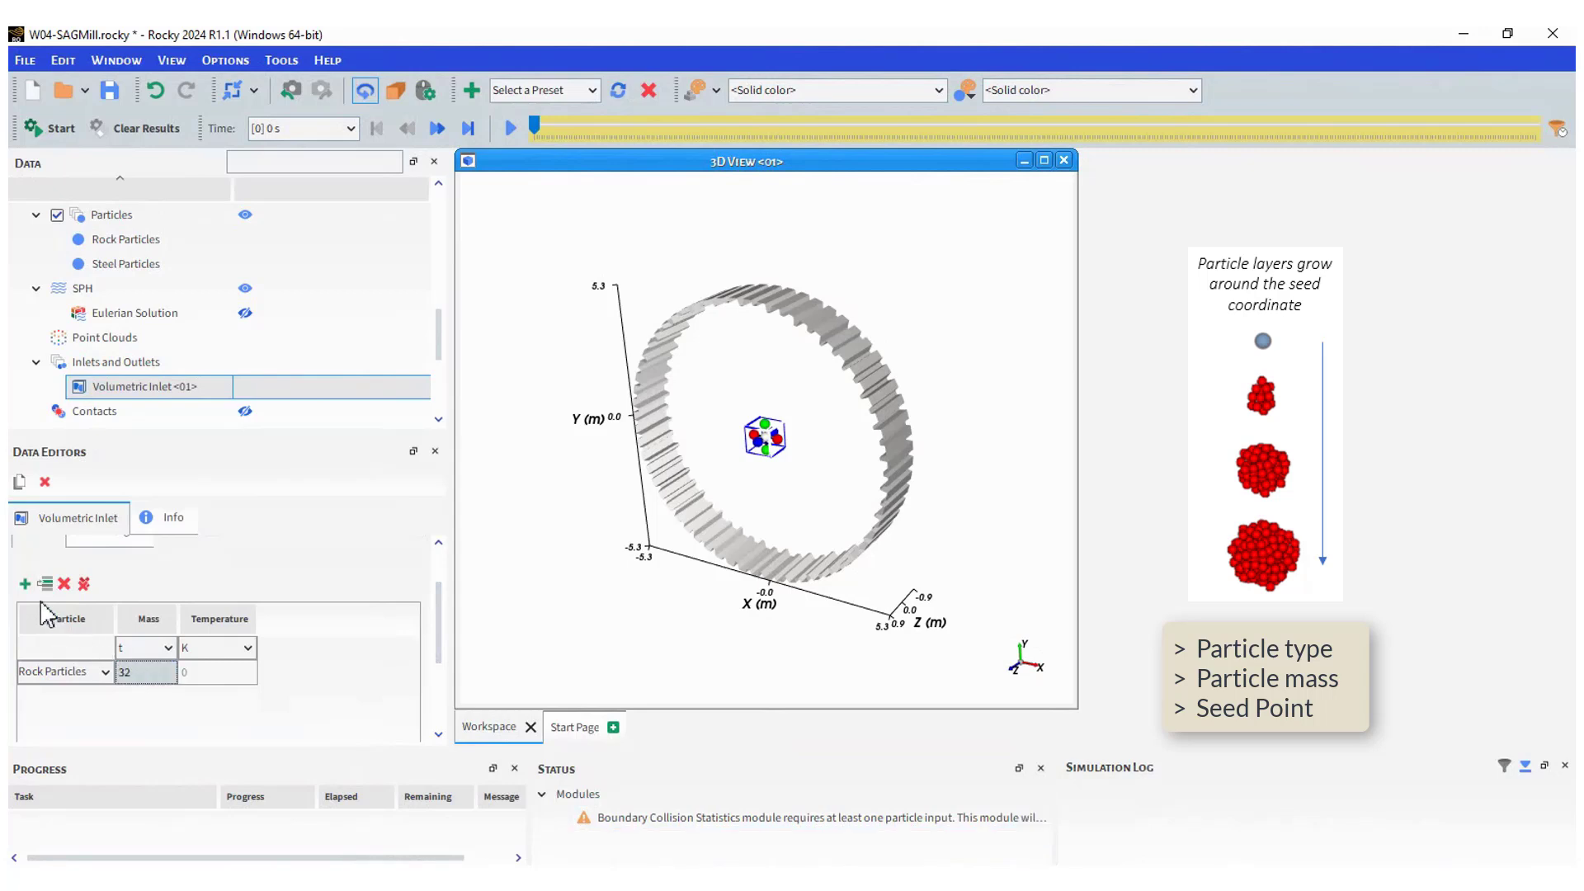
Add 8 t of Steel Particles to the volumetric inlet
{"action": "left_click", "coordinate": [26, 584]}
{"action": "left_click", "coordinate": [104, 697]}
{"action": "left_click", "coordinate": [82, 754]}
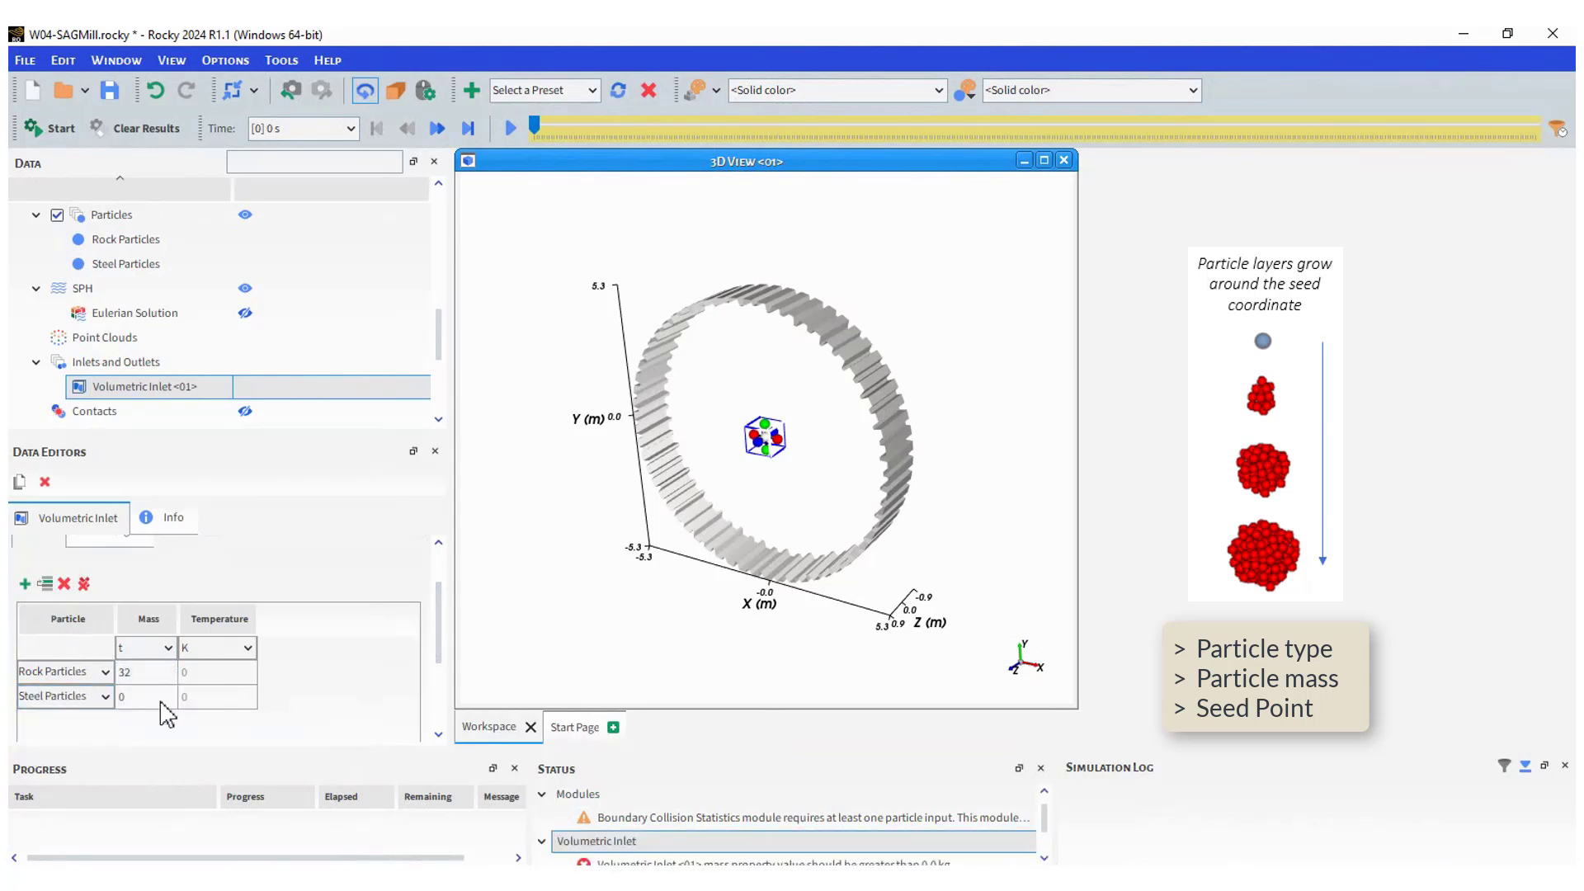
{"action": "left_click", "coordinate": [171, 700]}
{"action": "type", "text": "8"}
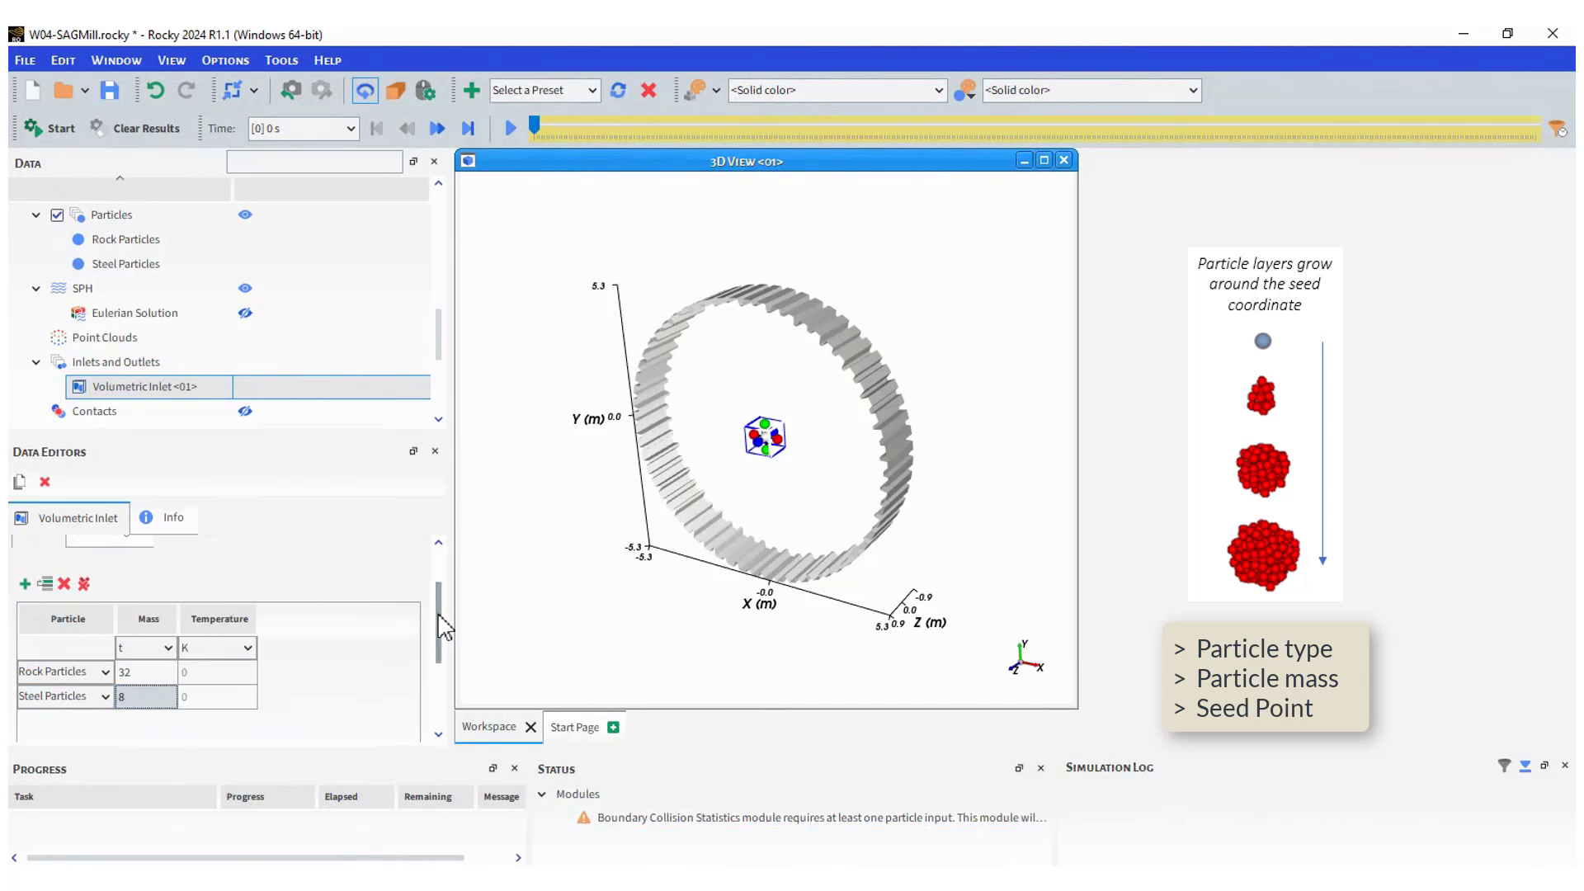
Make the inlet region use the mill geometry to compute its fill volume
{"action": "scroll", "coordinate": [441, 614], "scroll_direction": "up", "scroll_amount": 2}
{"action": "left_click", "coordinate": [127, 584]}
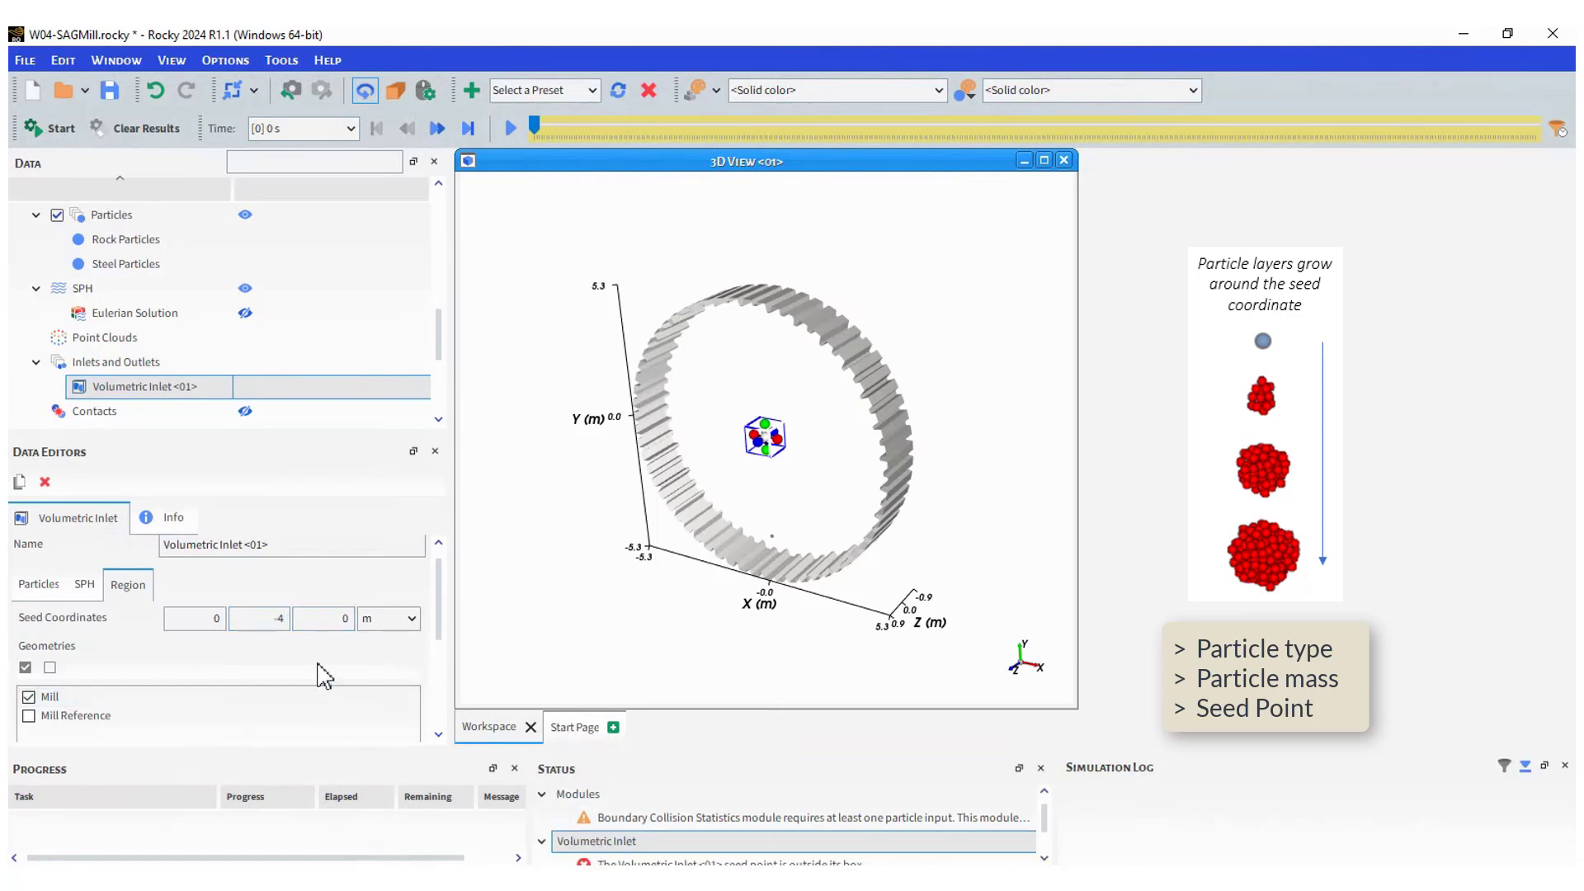
{"action": "scroll", "coordinate": [442, 631], "scroll_direction": "down", "scroll_amount": 3}
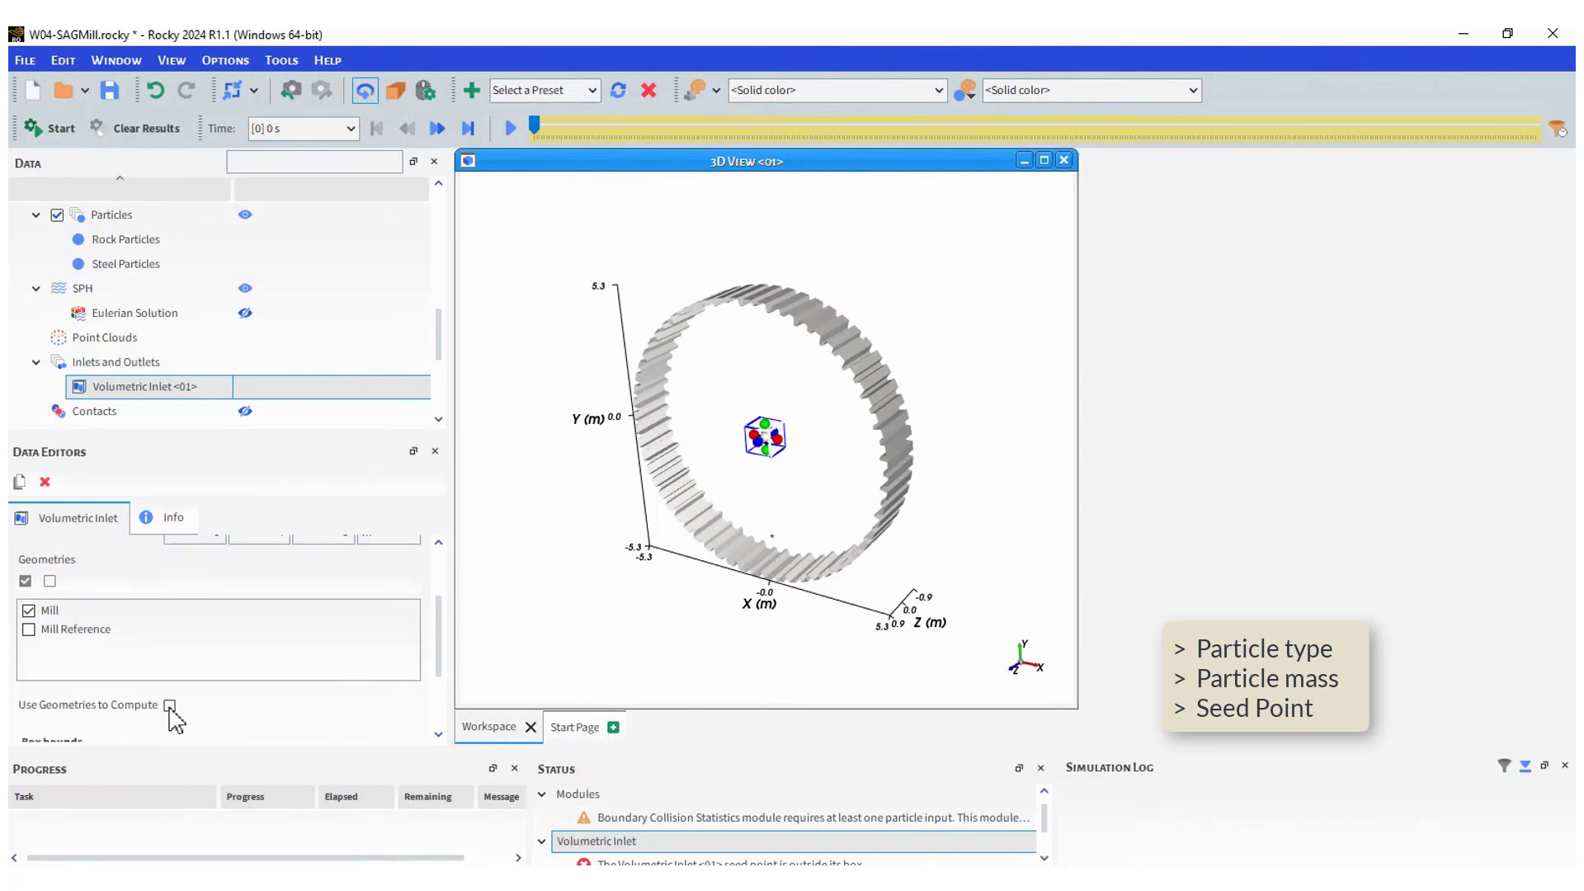
{"action": "left_click", "coordinate": [169, 706]}
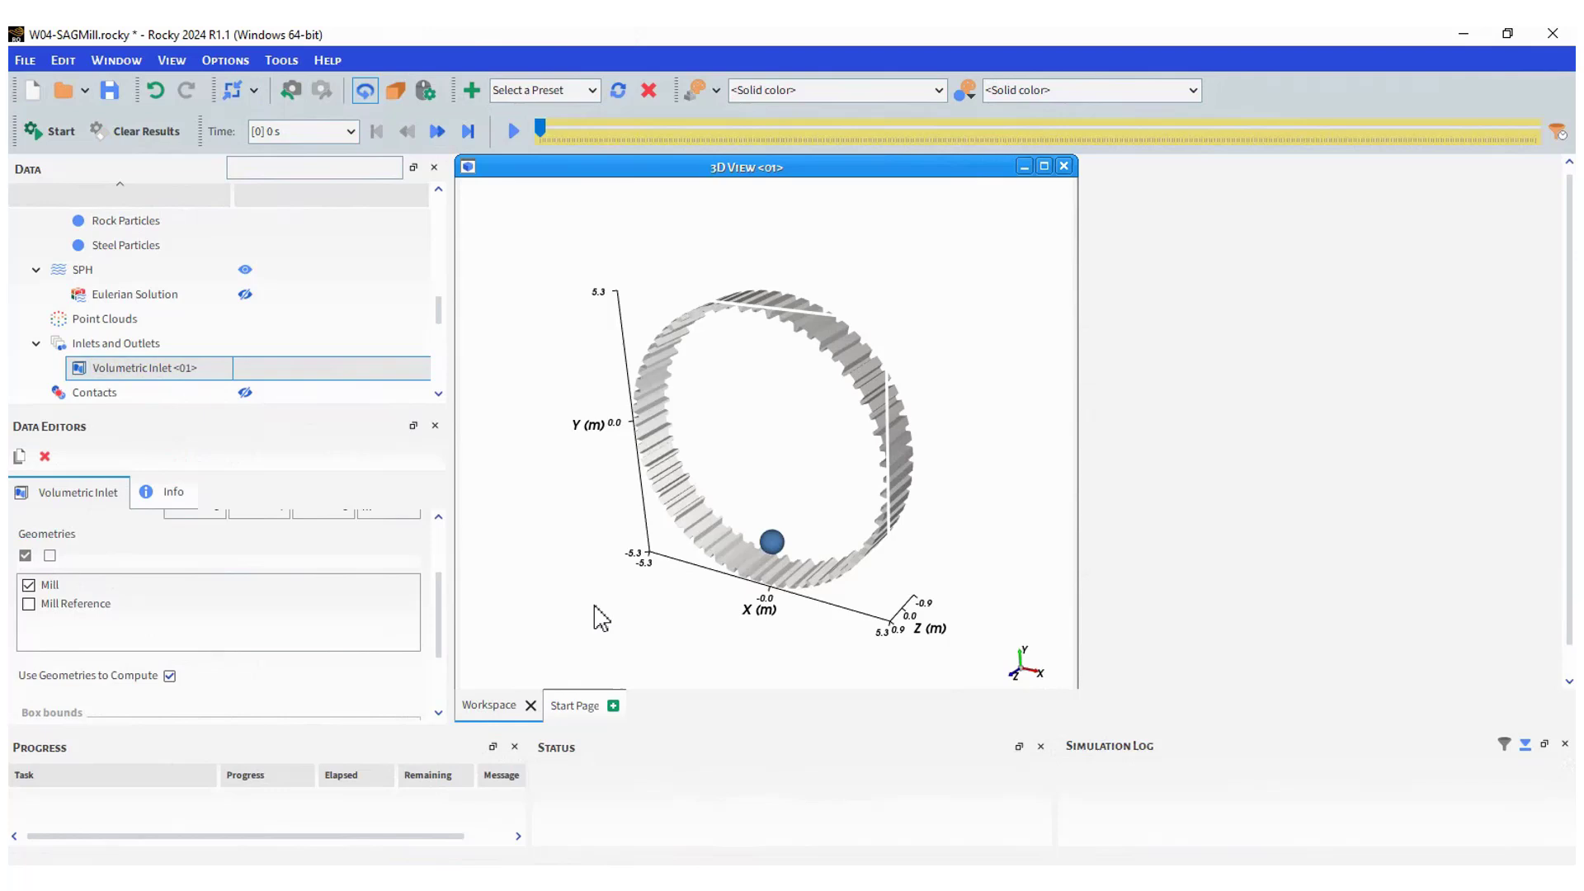
Turn on Collect Contacts Data in the Contacts settings
{"action": "left_click", "coordinate": [438, 393]}
{"action": "left_click", "coordinate": [438, 394]}
{"action": "left_click", "coordinate": [438, 393]}
{"action": "left_click", "coordinate": [438, 394]}
{"action": "left_click", "coordinate": [438, 393]}
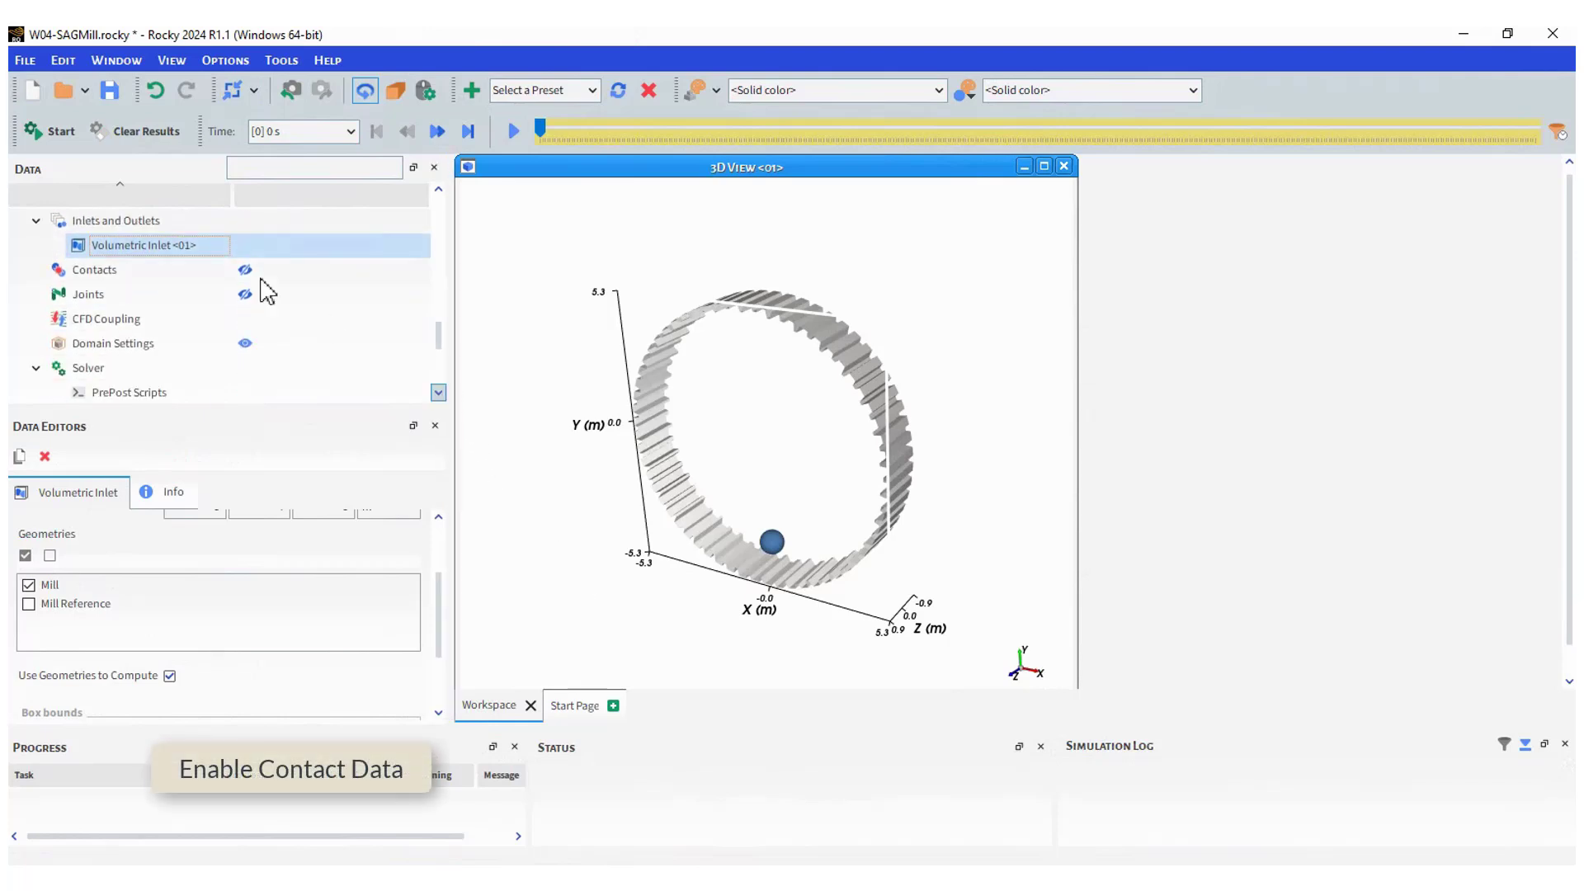
{"action": "left_click", "coordinate": [177, 272]}
{"action": "left_click", "coordinate": [138, 493]}
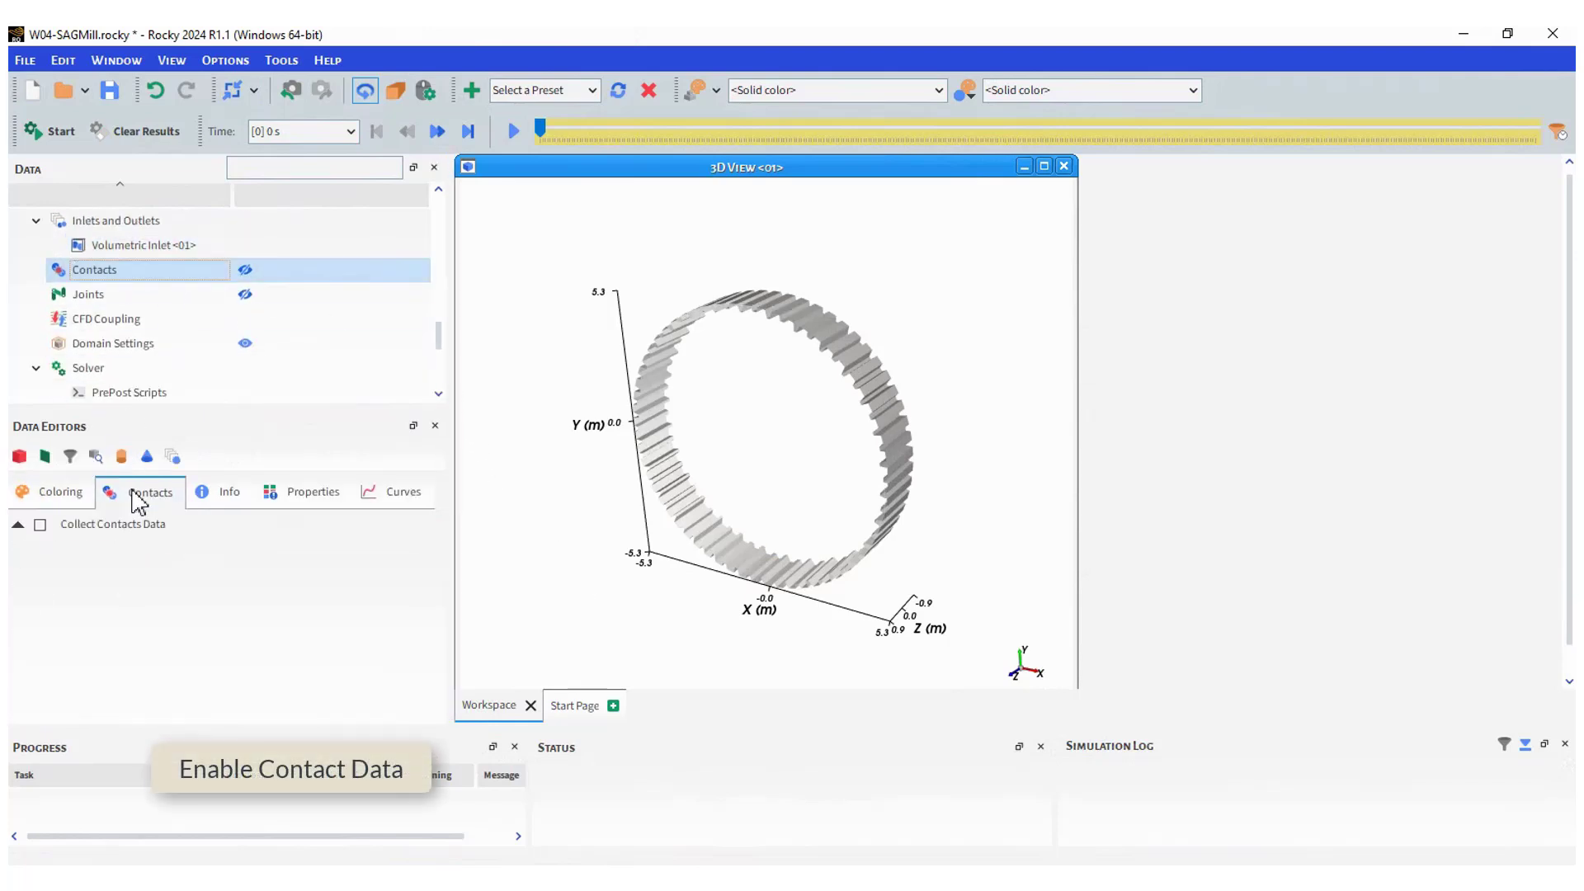
{"action": "left_click", "coordinate": [40, 525]}
Set the domain to Cartesian periodic along Z only, with X unchecked
{"action": "left_click", "coordinate": [129, 345]}
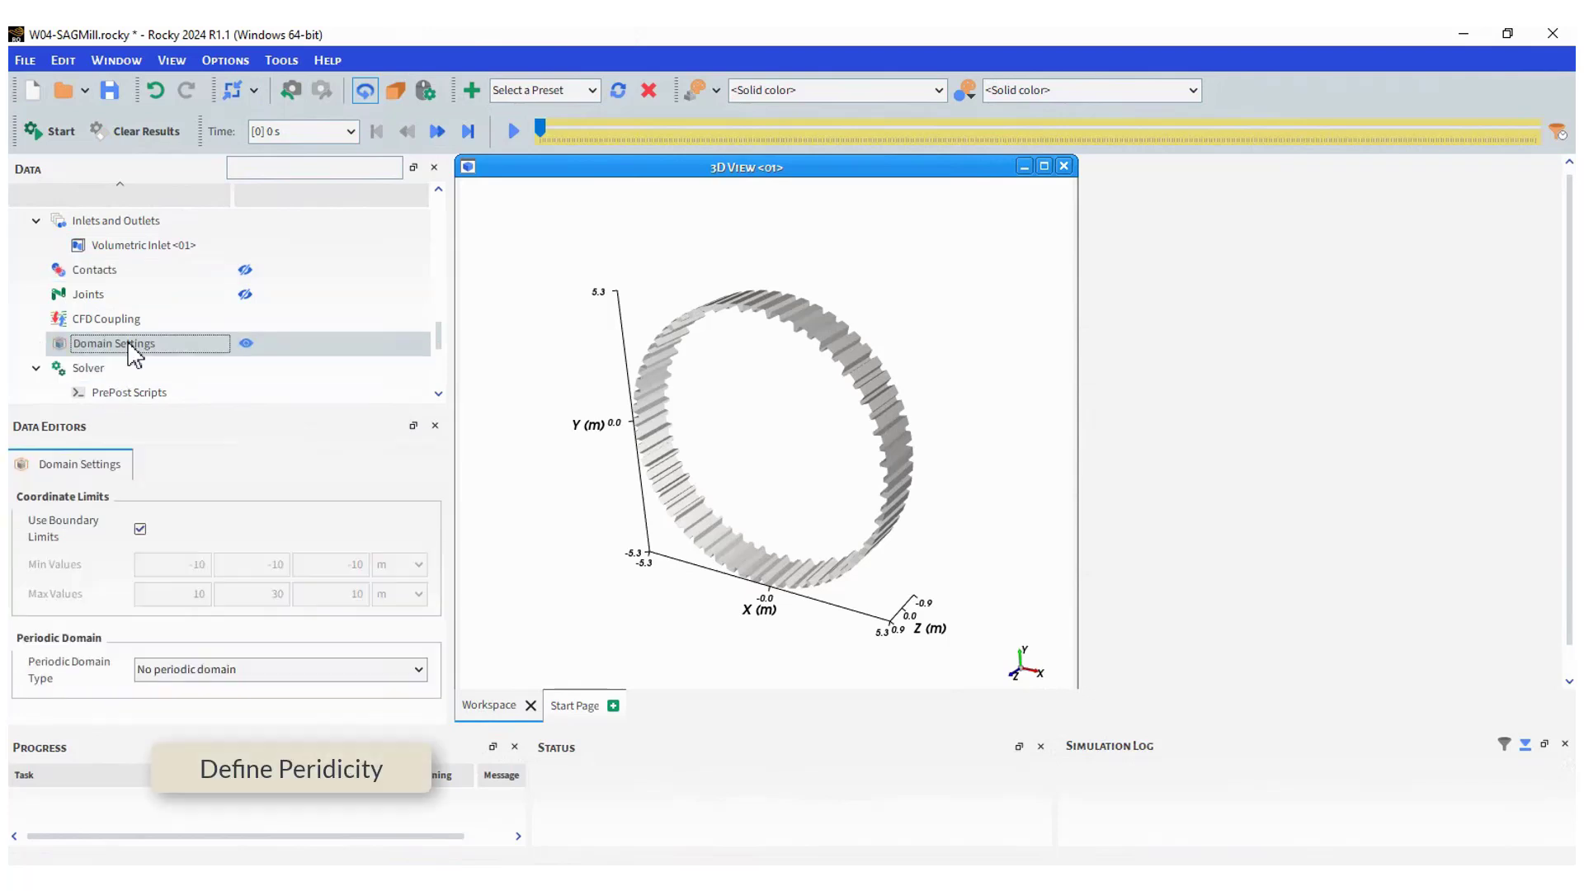
{"action": "left_click", "coordinate": [416, 669]}
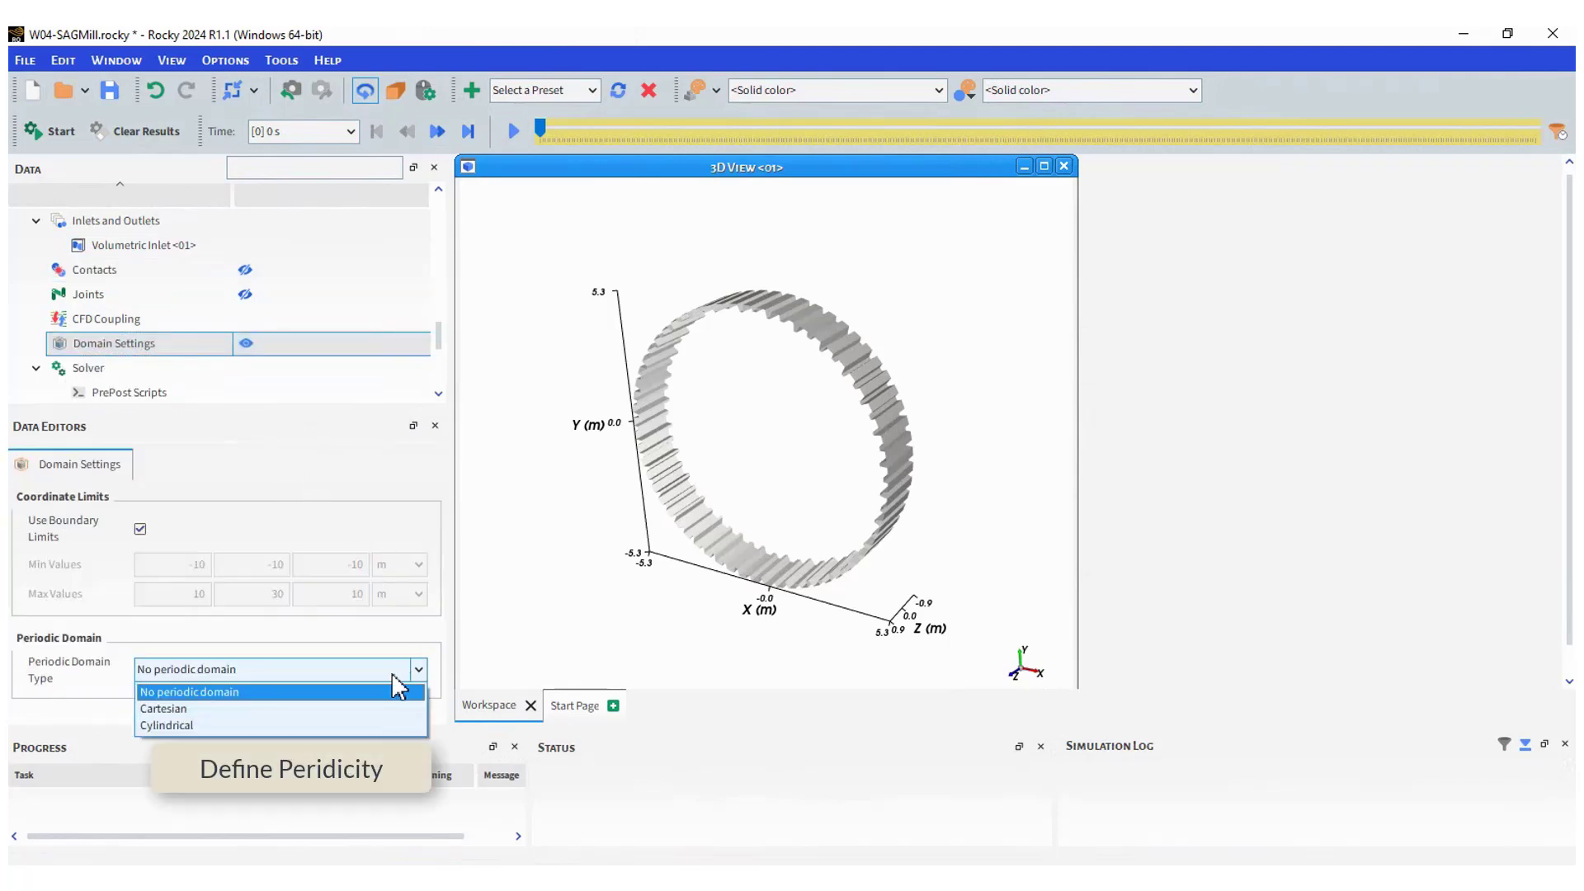
{"action": "left_click", "coordinate": [318, 716]}
{"action": "scroll", "coordinate": [434, 636], "scroll_direction": "down", "scroll_amount": 3}
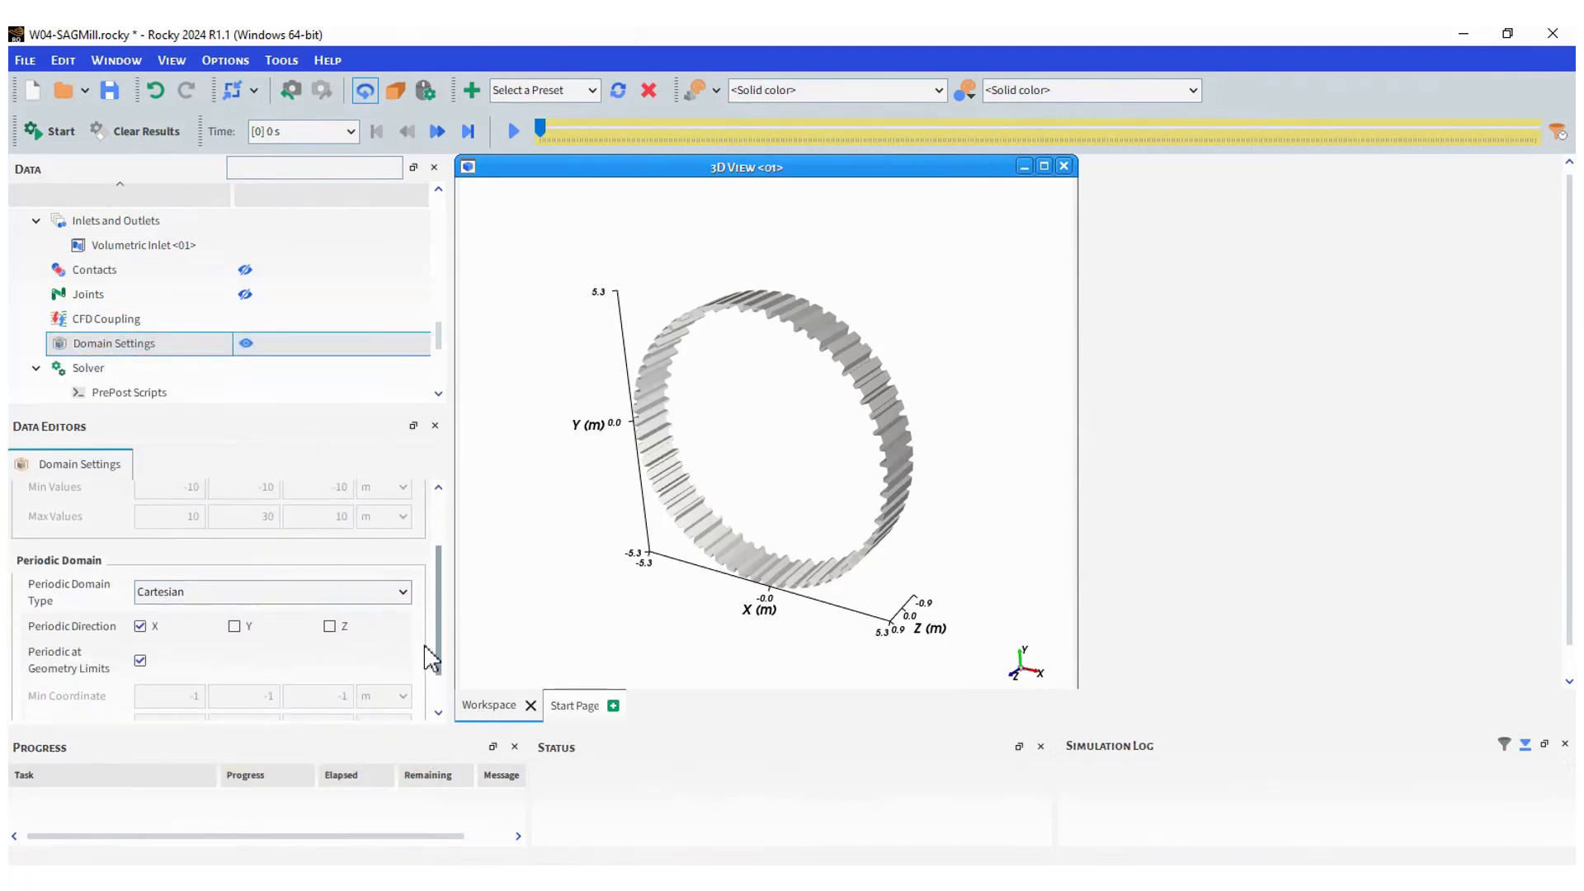
{"action": "left_click", "coordinate": [140, 626]}
{"action": "left_click", "coordinate": [332, 629]}
{"action": "scroll", "coordinate": [442, 652], "scroll_direction": "down", "scroll_amount": 1}
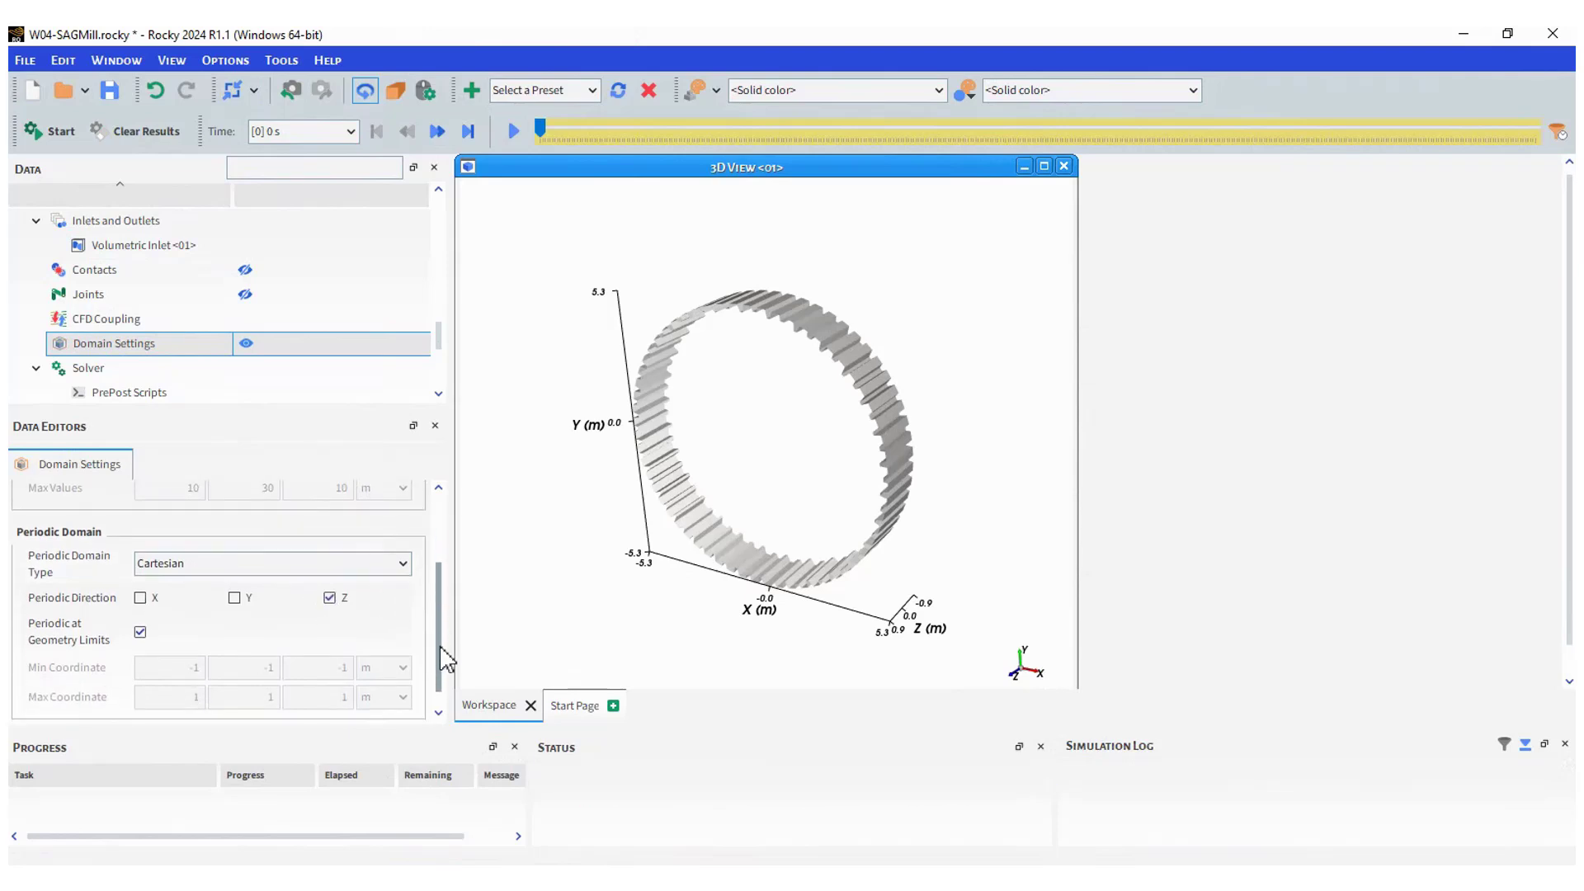
Set the solver's simulation duration to 25 s
{"action": "left_click", "coordinate": [124, 368]}
{"action": "double_click", "coordinate": [391, 582]}
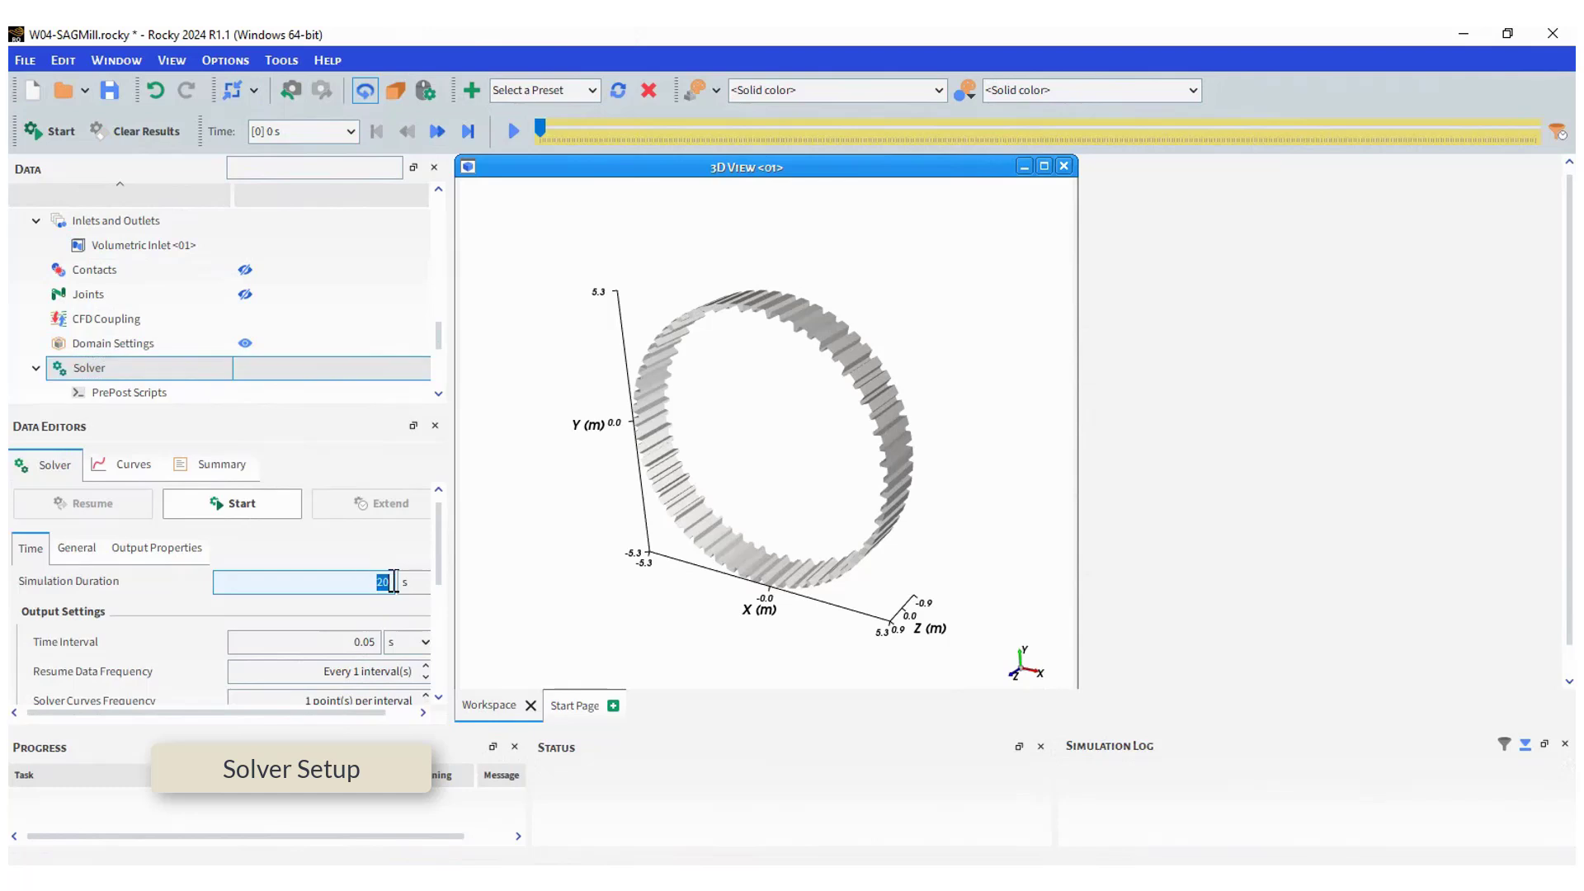
{"action": "type", "text": "25"}
{"action": "double_click", "coordinate": [389, 642]}
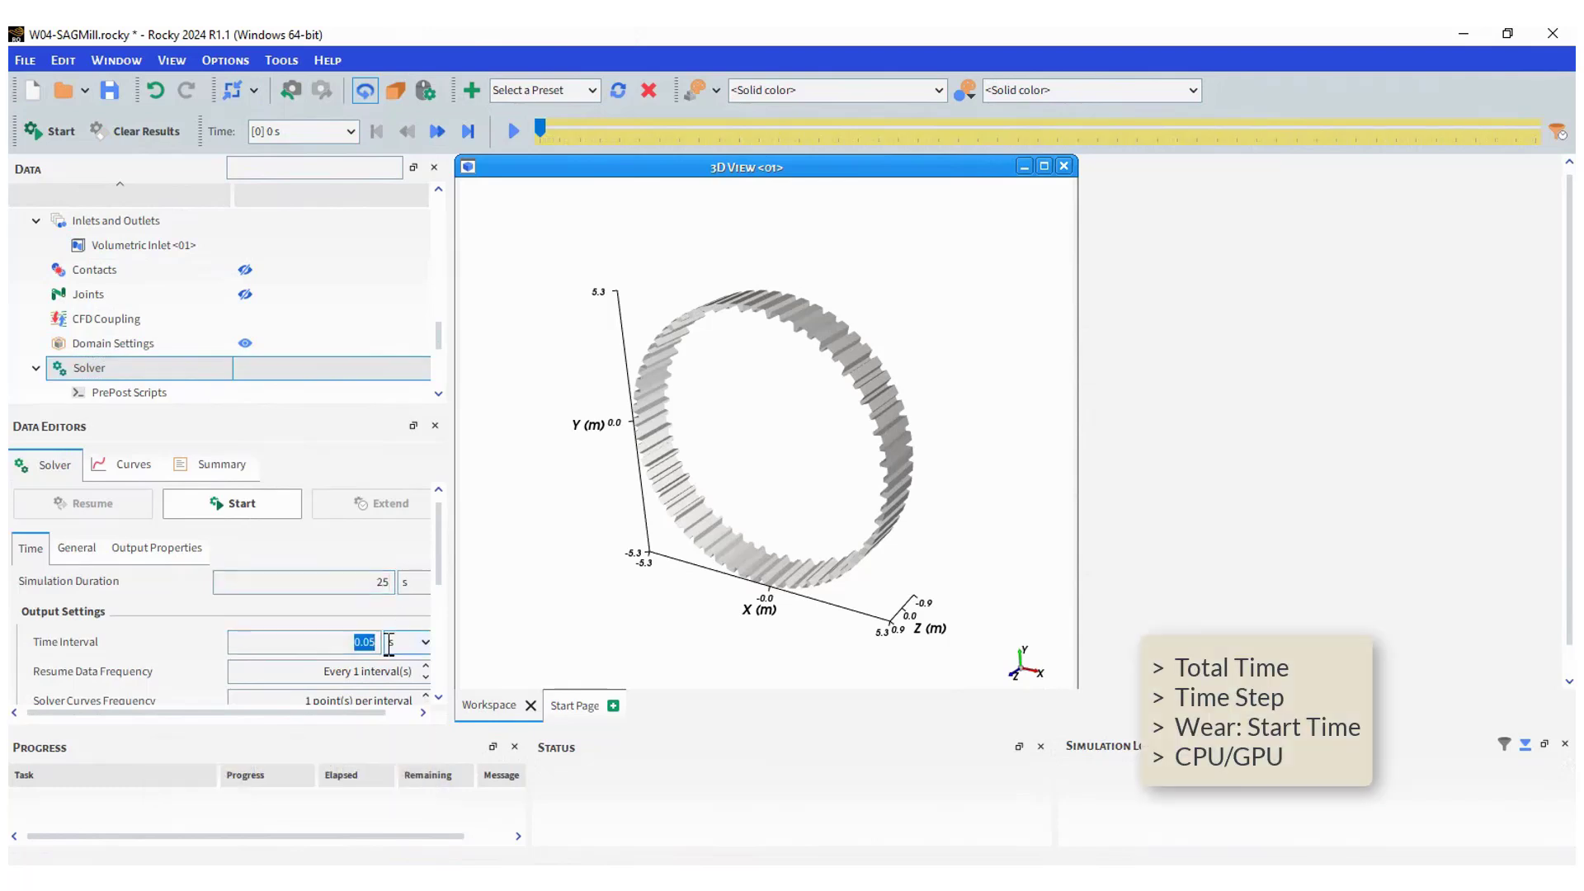
{"action": "left_click_drag", "start_coordinate": [443, 562], "coordinate": [442, 654]}
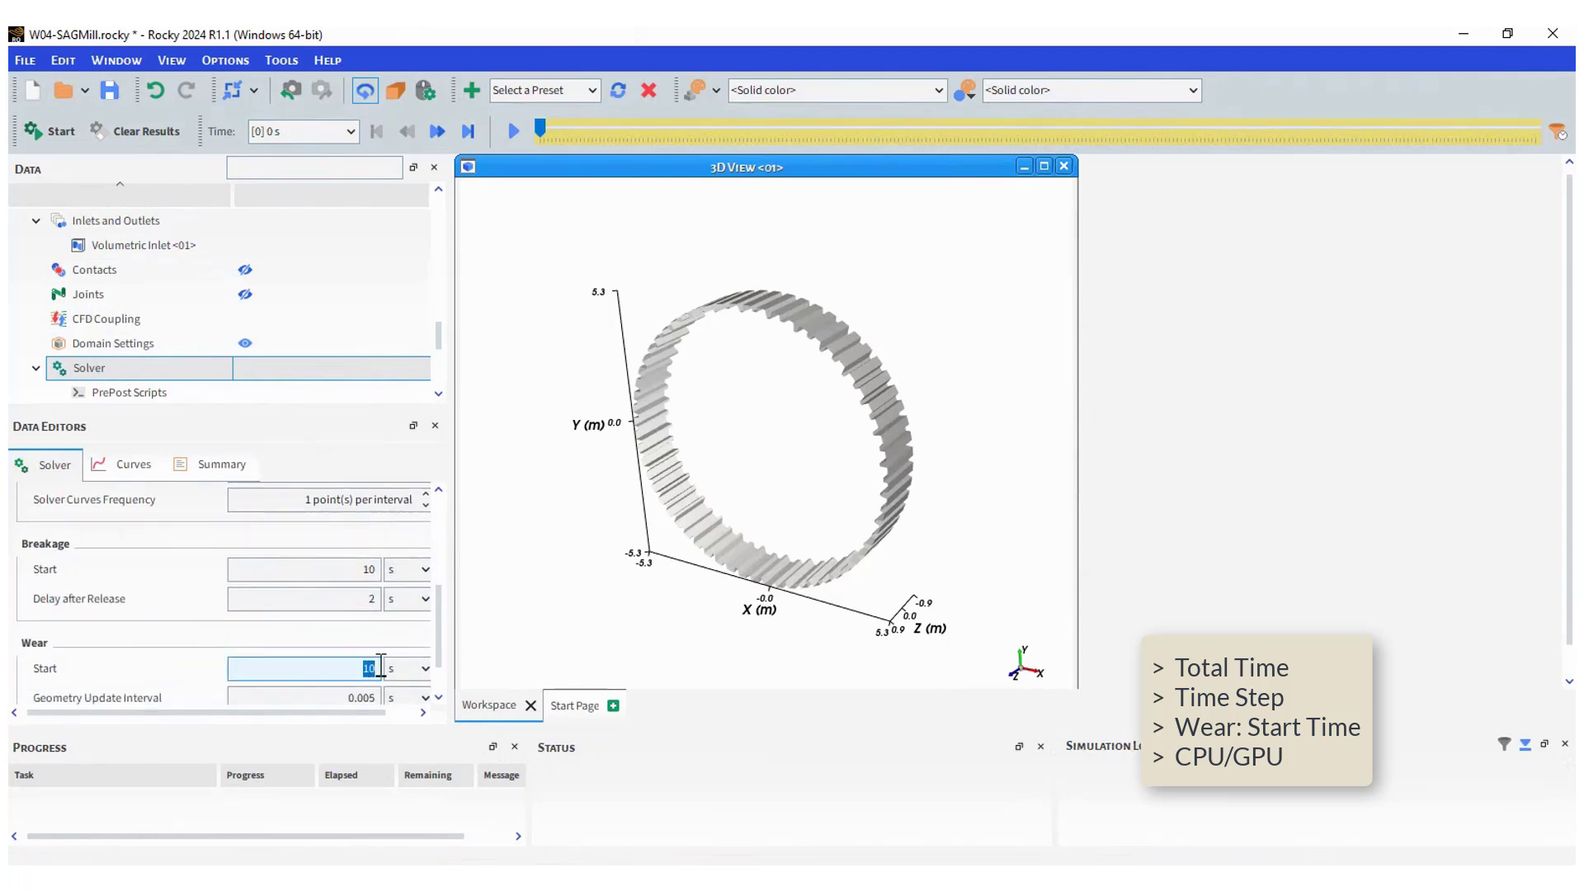
{"action": "left_click_drag", "start_coordinate": [440, 642], "coordinate": [445, 572]}
Raise the solver's number of processors to 3
{"action": "left_click", "coordinate": [77, 516]}
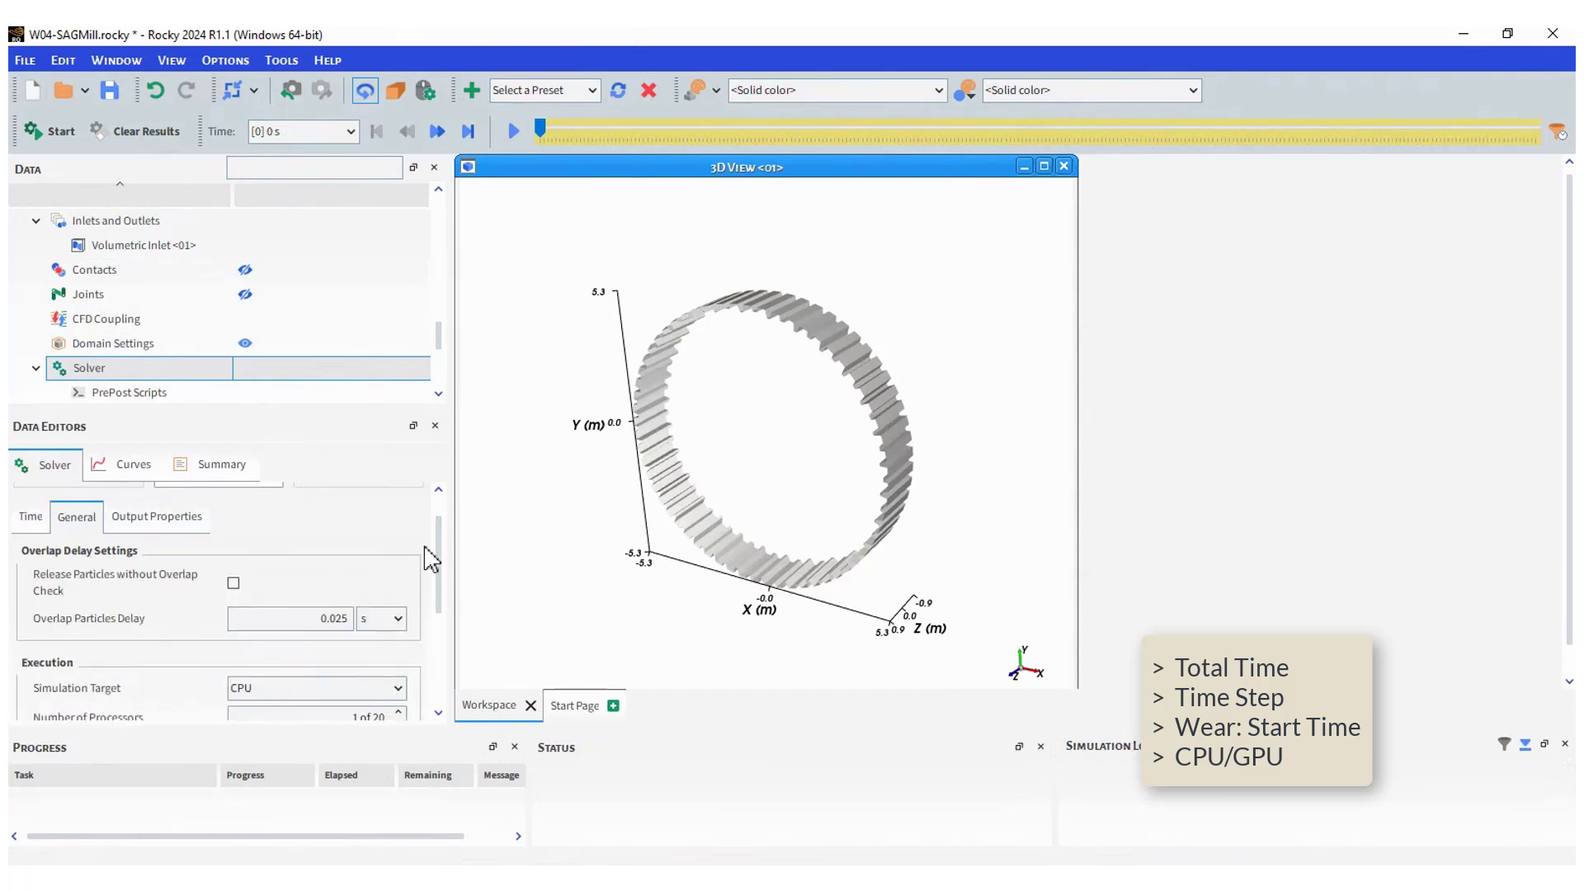
{"action": "scroll", "coordinate": [442, 563], "scroll_direction": "down", "scroll_amount": 2}
{"action": "left_click", "coordinate": [399, 637]}
{"action": "left_click", "coordinate": [399, 637]}
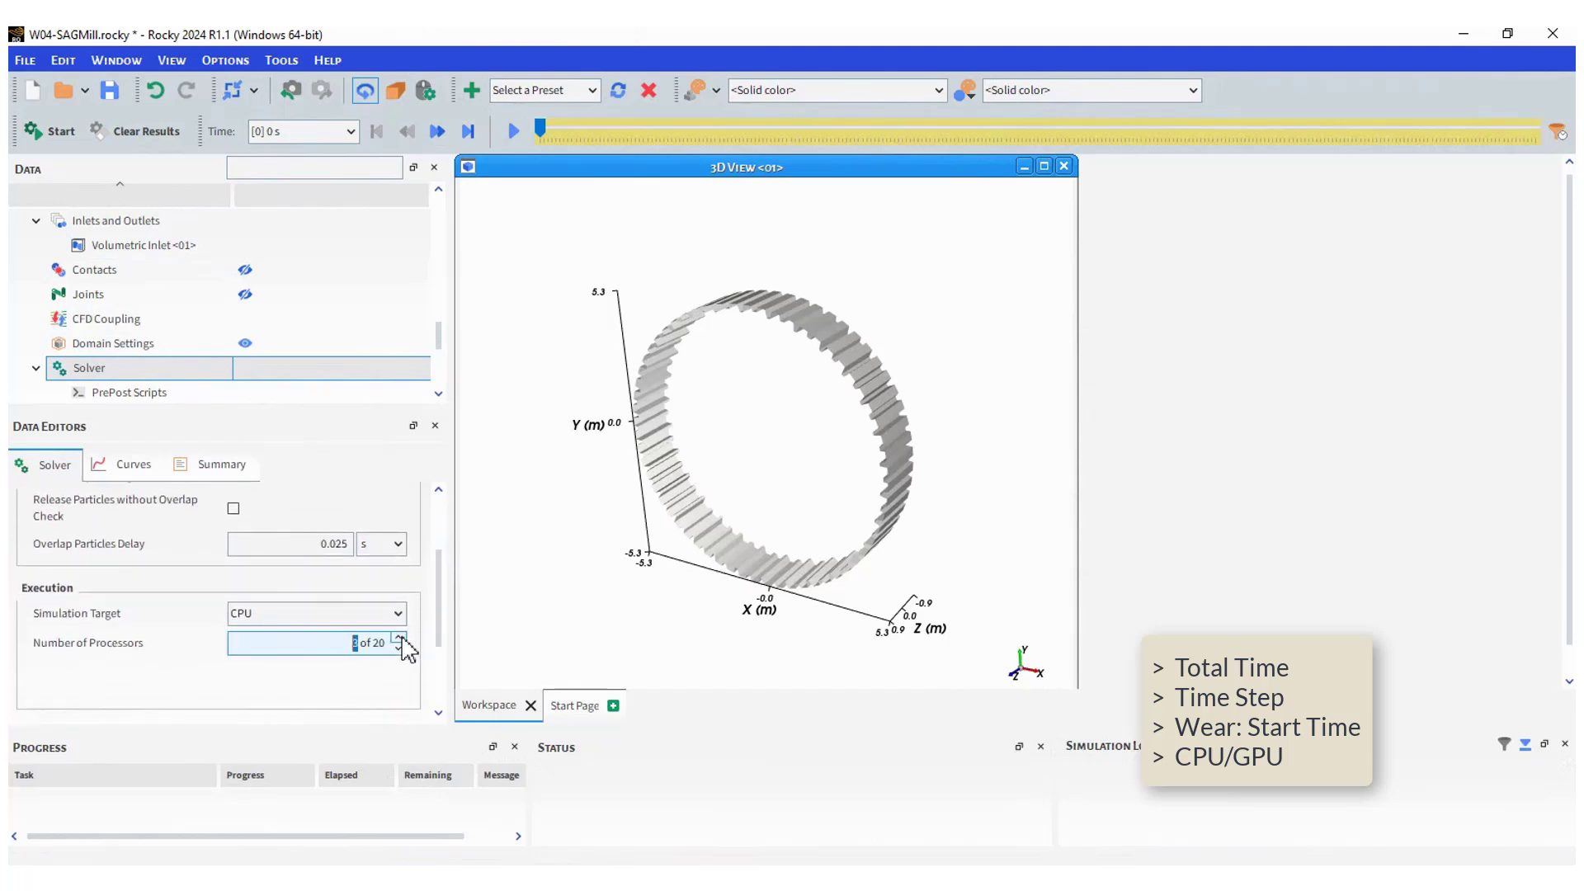
{"action": "left_click_drag", "start_coordinate": [438, 630], "coordinate": [438, 548]}
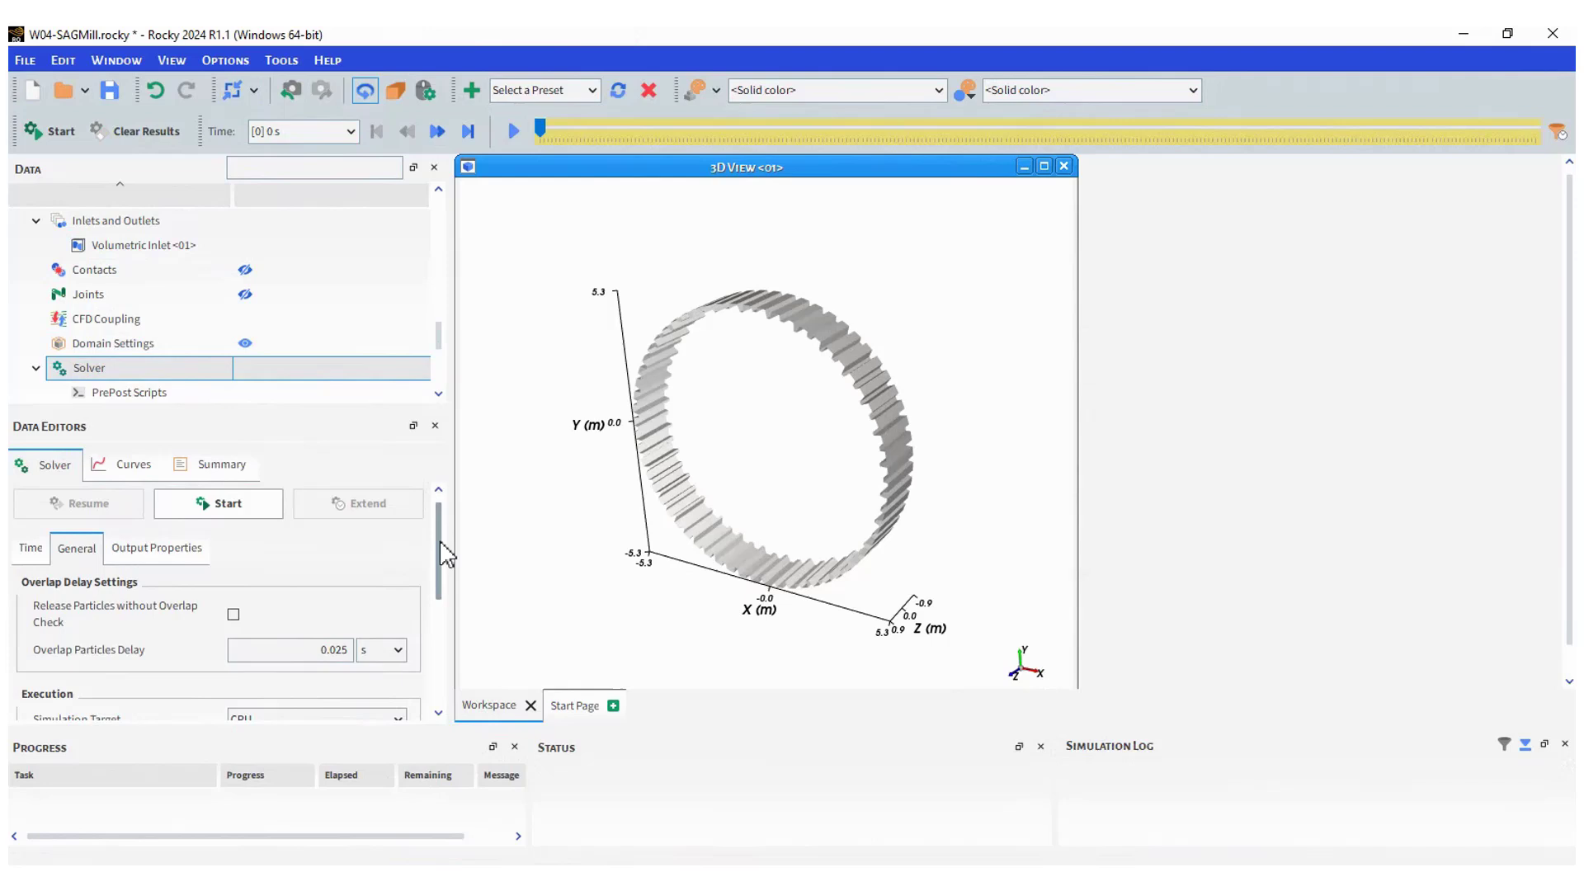
Run the solver to completion, then play the particle results and pause at 8 s
{"action": "left_click", "coordinate": [250, 506]}
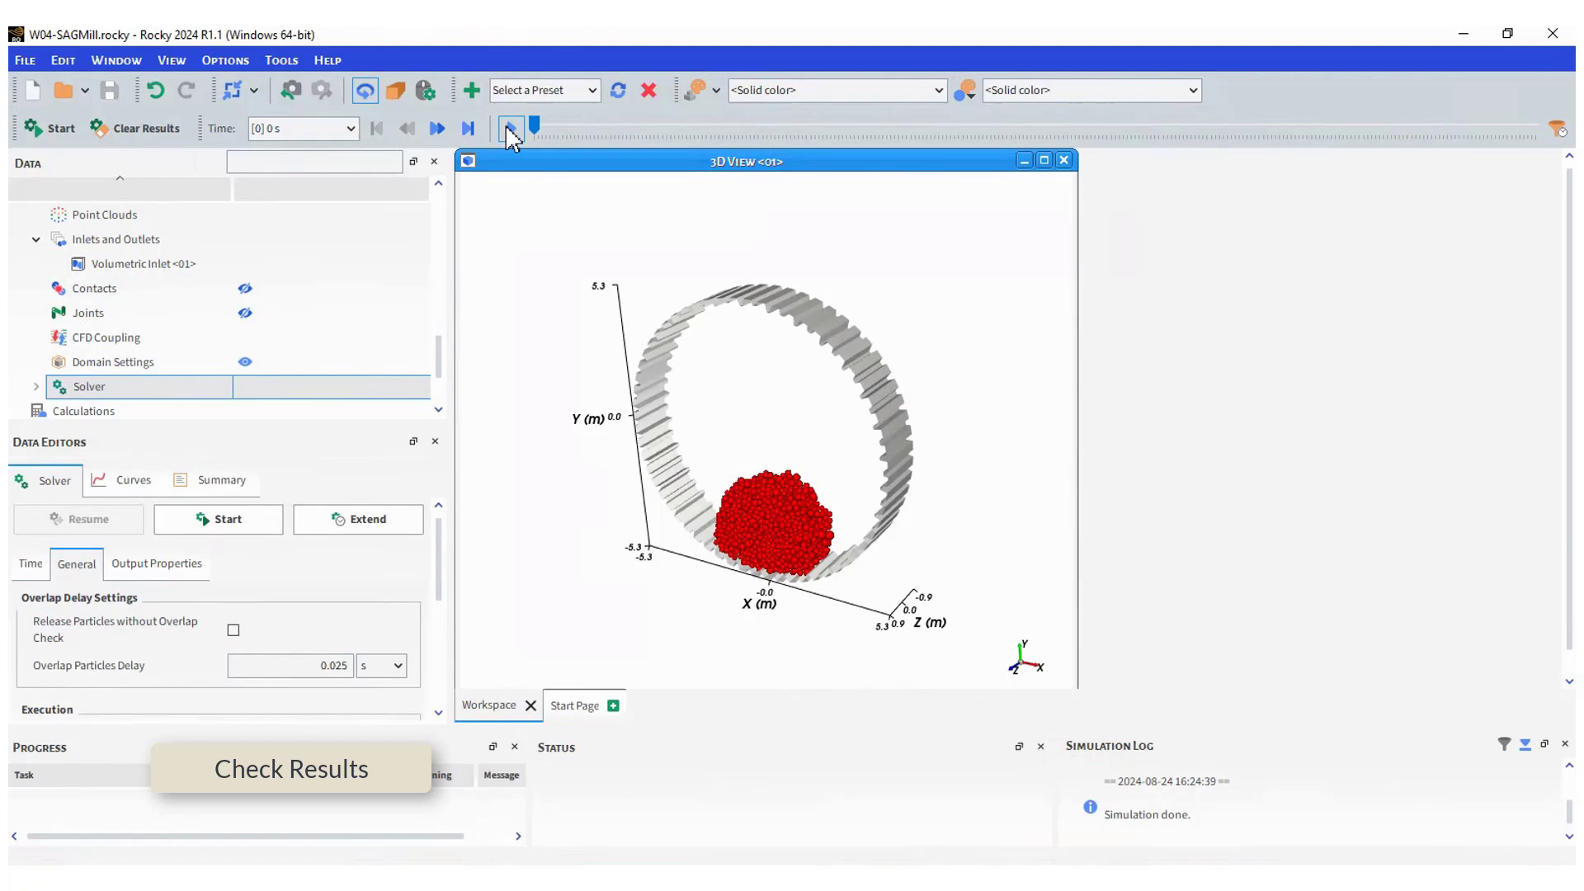
{"action": "left_click", "coordinate": [510, 130]}
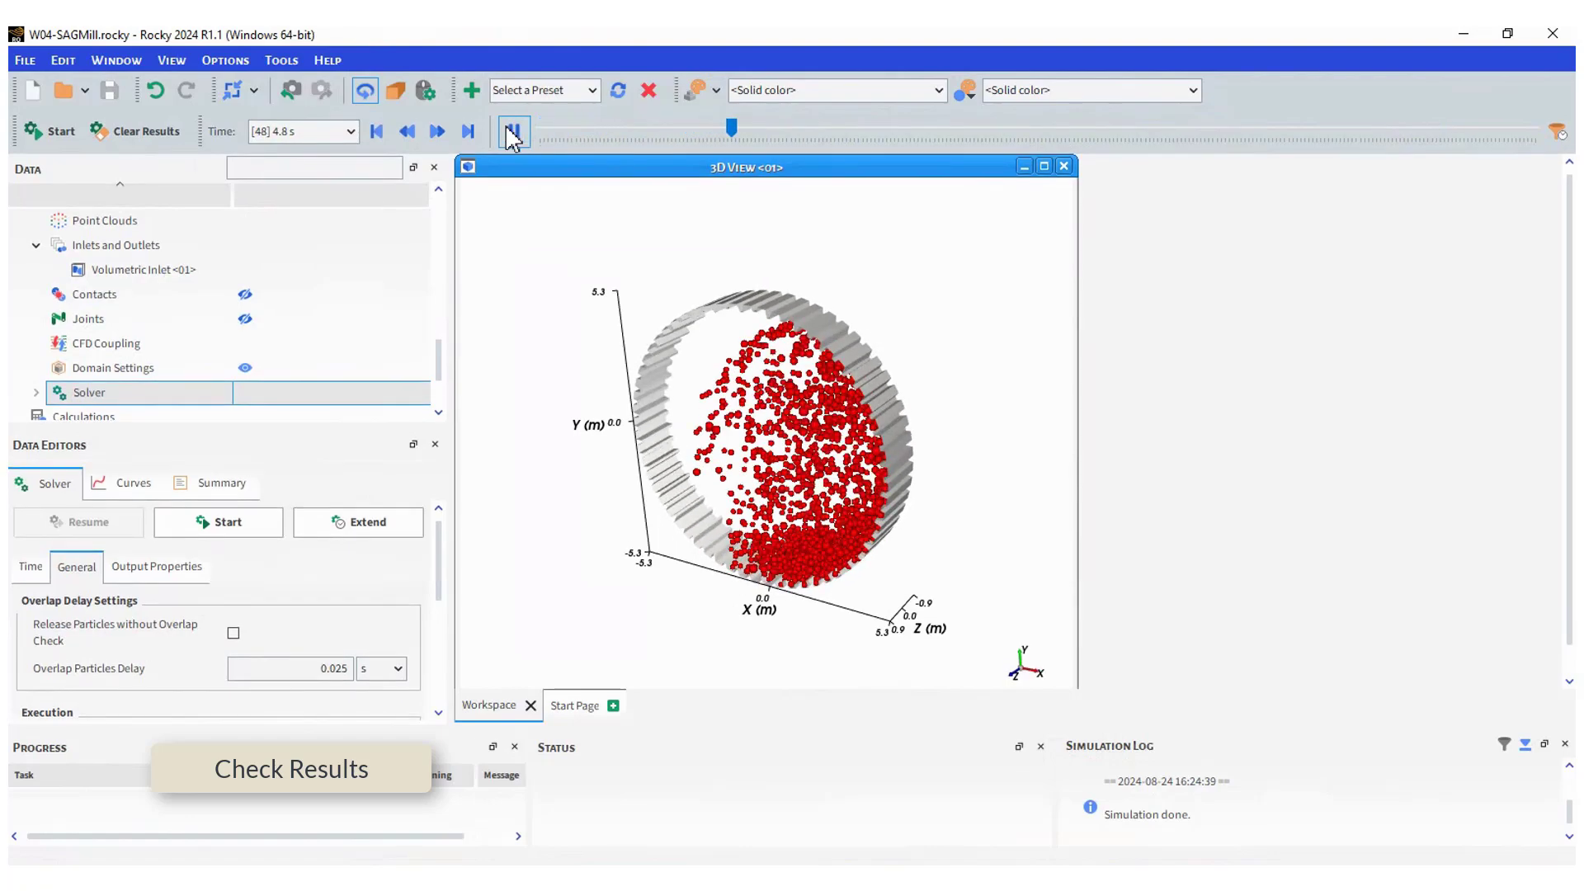
{"action": "left_click", "coordinate": [512, 130]}
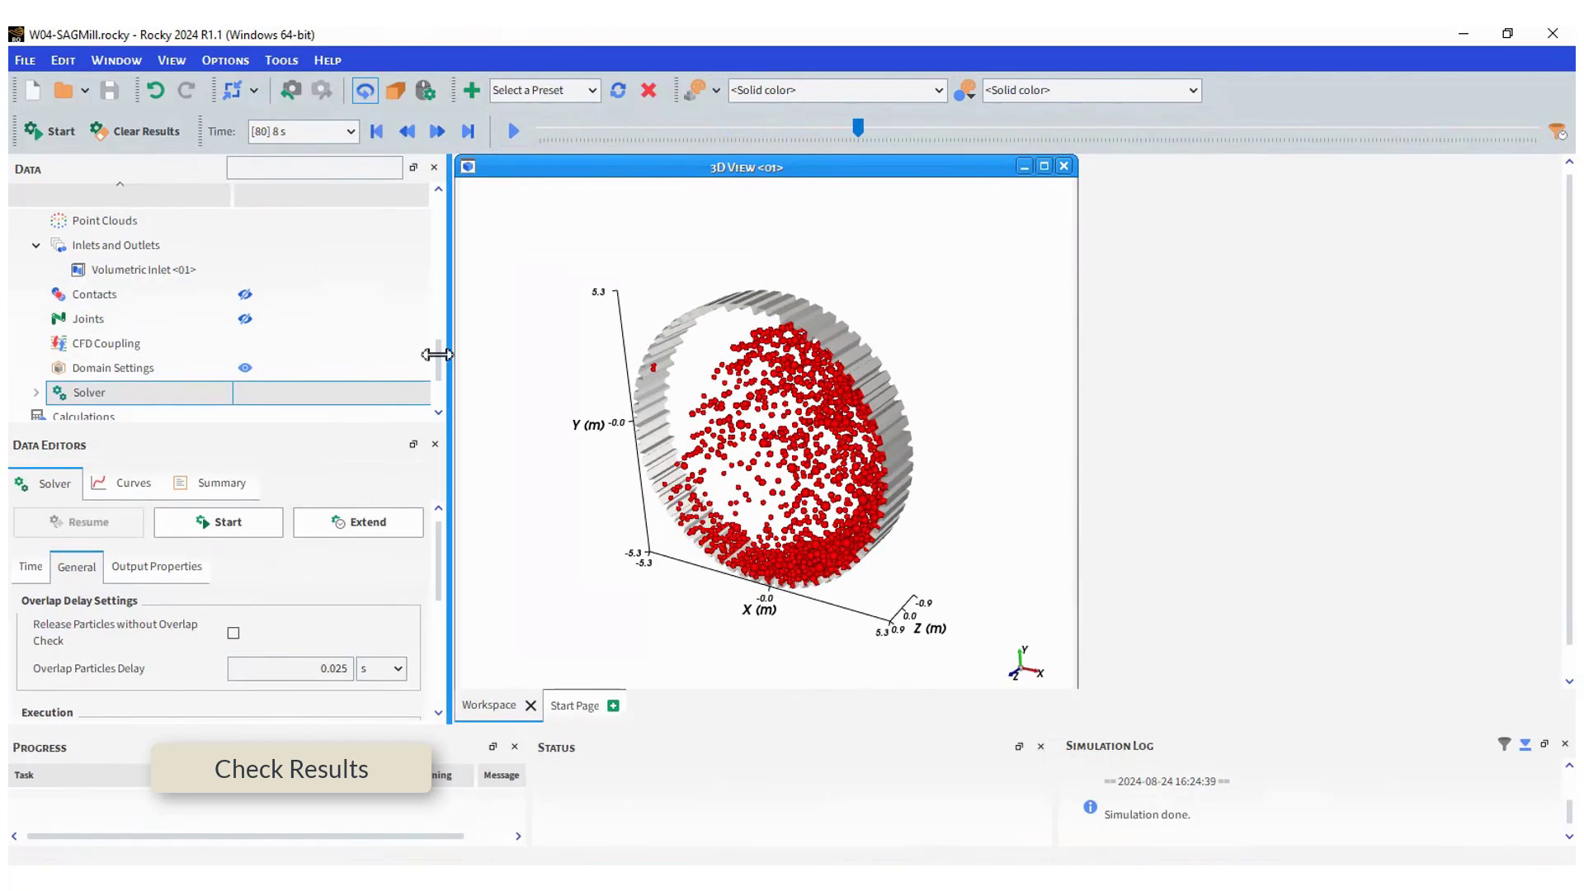
{"action": "scroll", "coordinate": [438, 338], "scroll_direction": "up", "scroll_amount": 2}
Colour particles by Absolute Translational Velocity and play the results to 15.5 s
{"action": "left_click", "coordinate": [141, 250]}
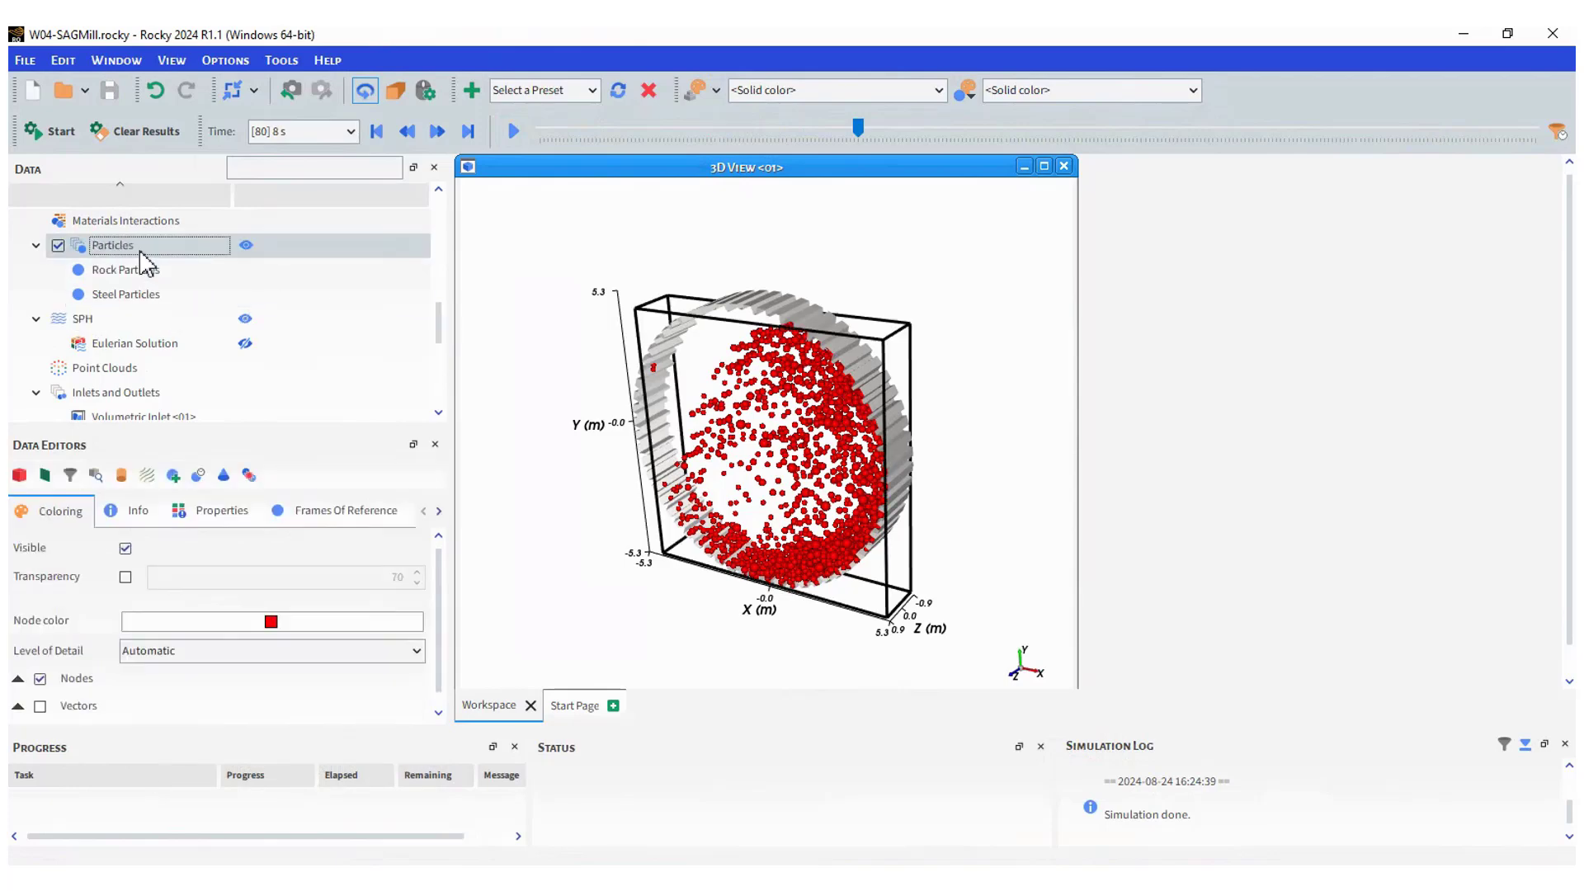
{"action": "scroll", "coordinate": [147, 656], "scroll_direction": "down", "scroll_amount": 1}
{"action": "left_click", "coordinate": [148, 652]}
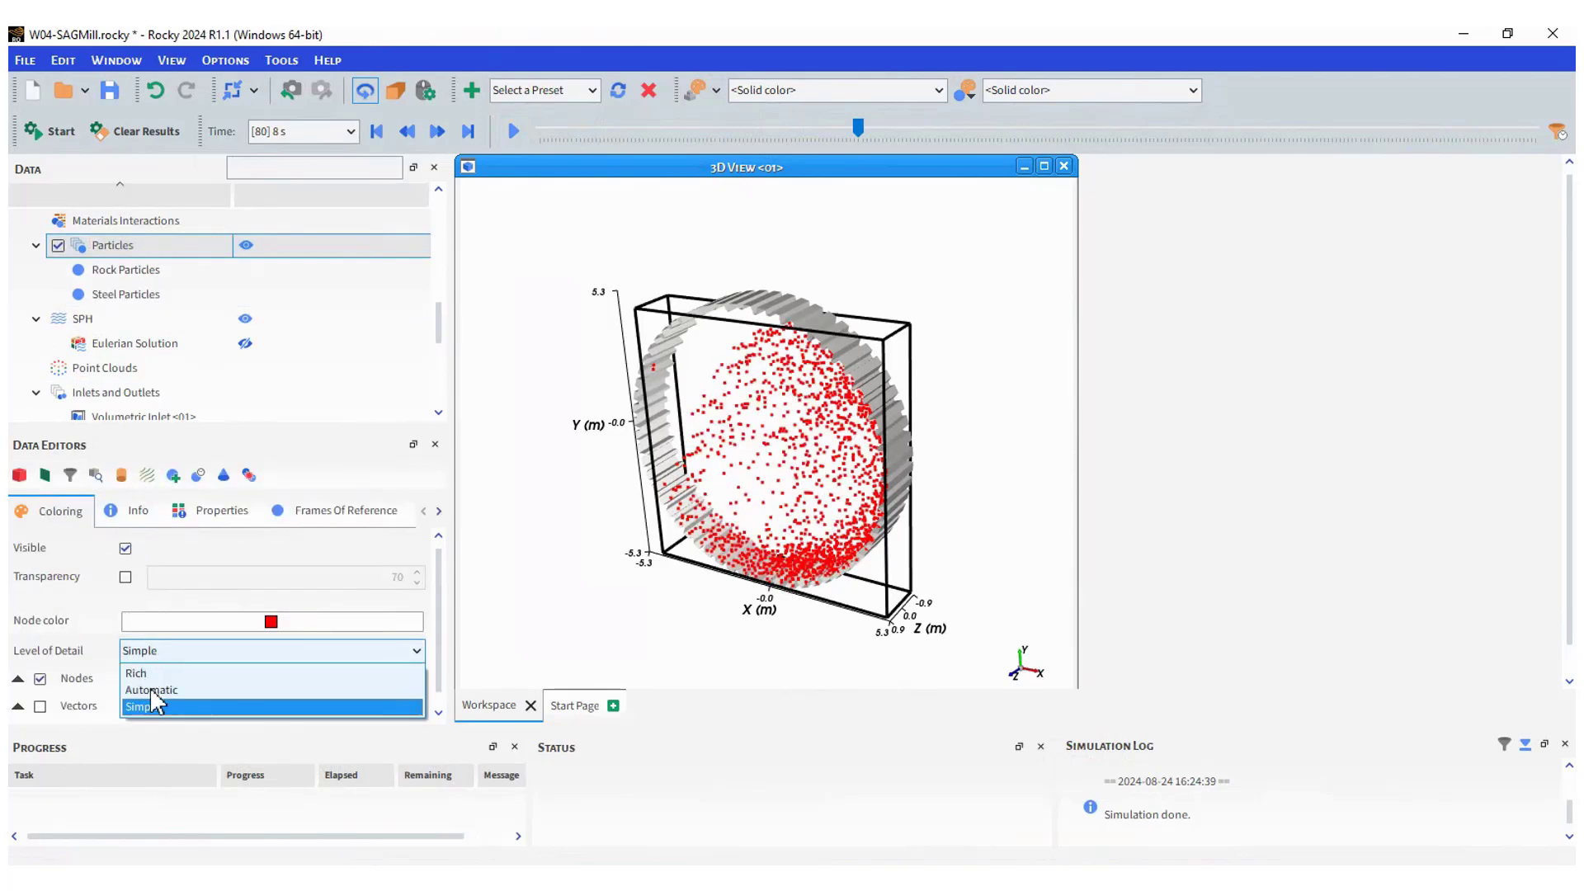
{"action": "left_click", "coordinate": [153, 686]}
{"action": "scroll", "coordinate": [82, 687], "scroll_direction": "down", "scroll_amount": 1}
{"action": "left_click", "coordinate": [17, 668]}
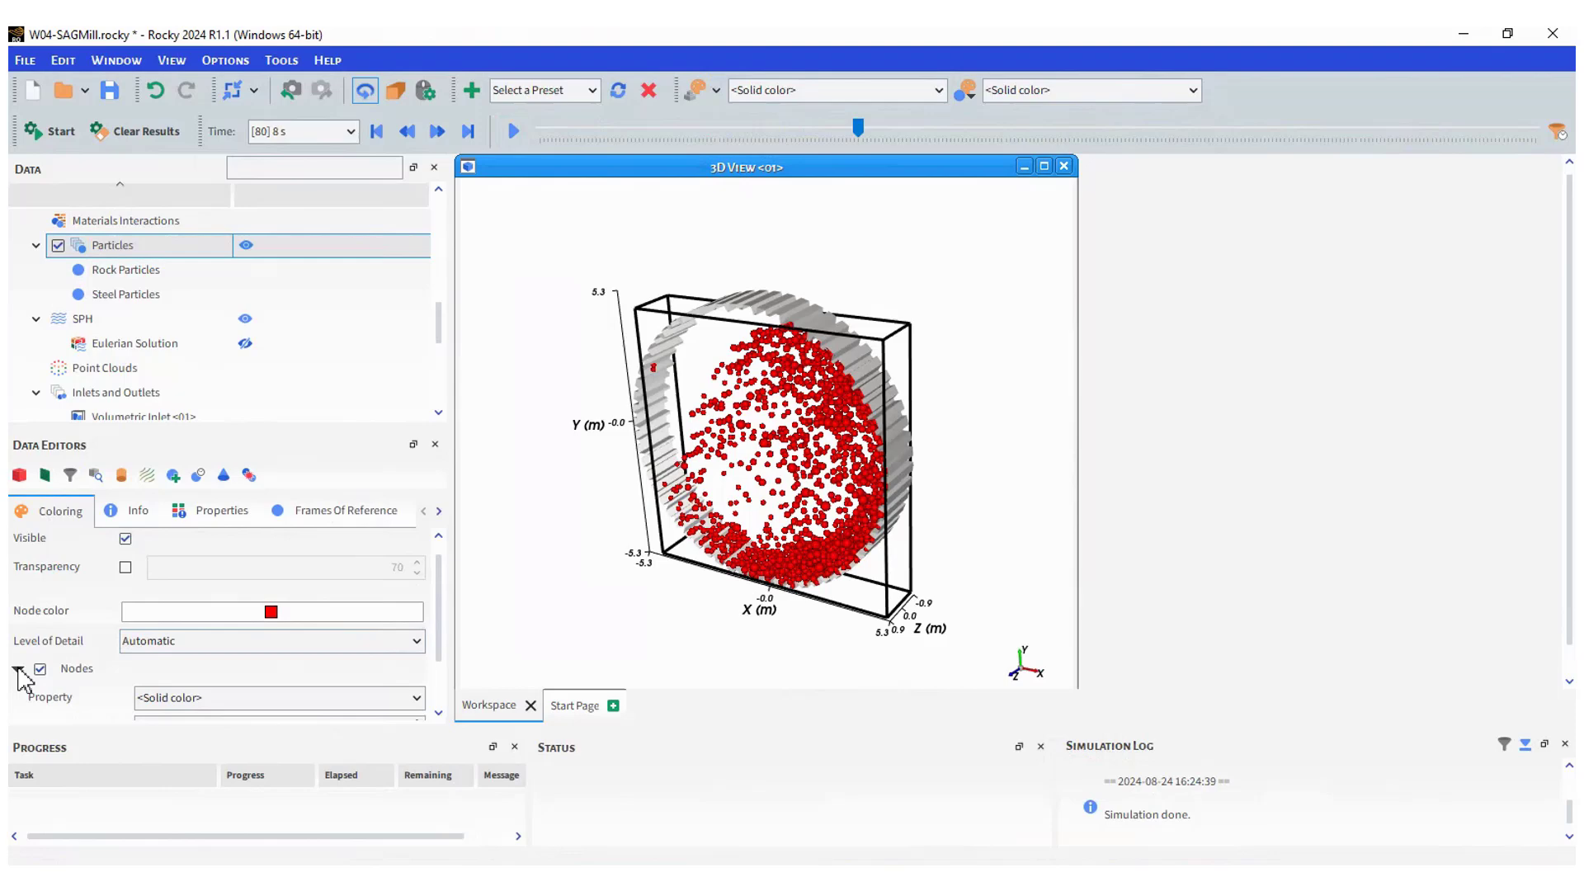
{"action": "scroll", "coordinate": [198, 701], "scroll_direction": "down", "scroll_amount": 3}
{"action": "left_click", "coordinate": [174, 641]}
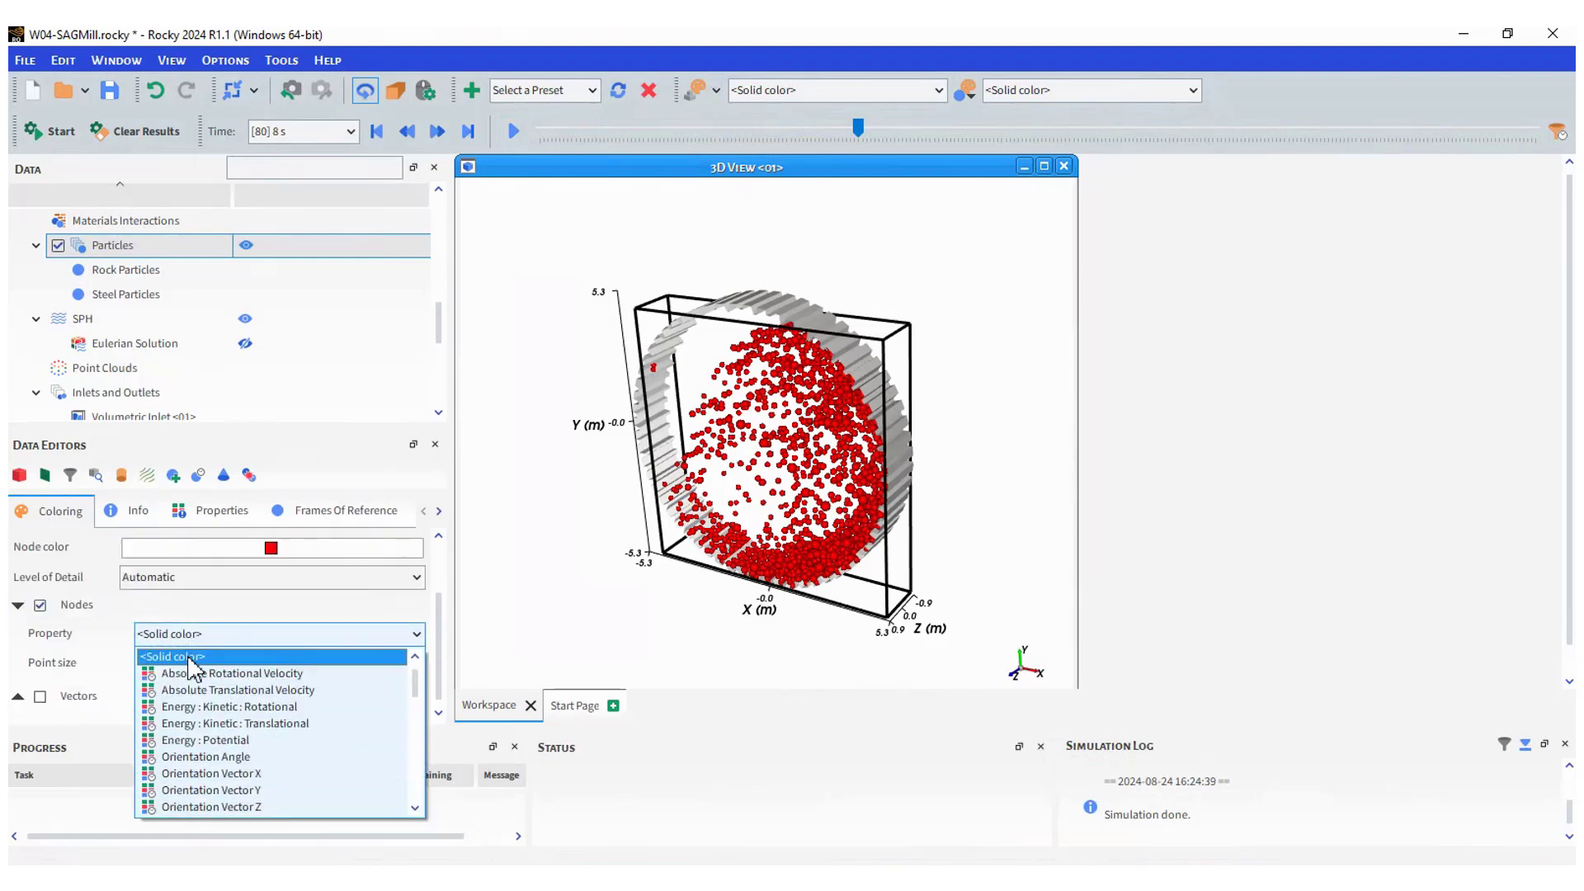
{"action": "left_click", "coordinate": [206, 693]}
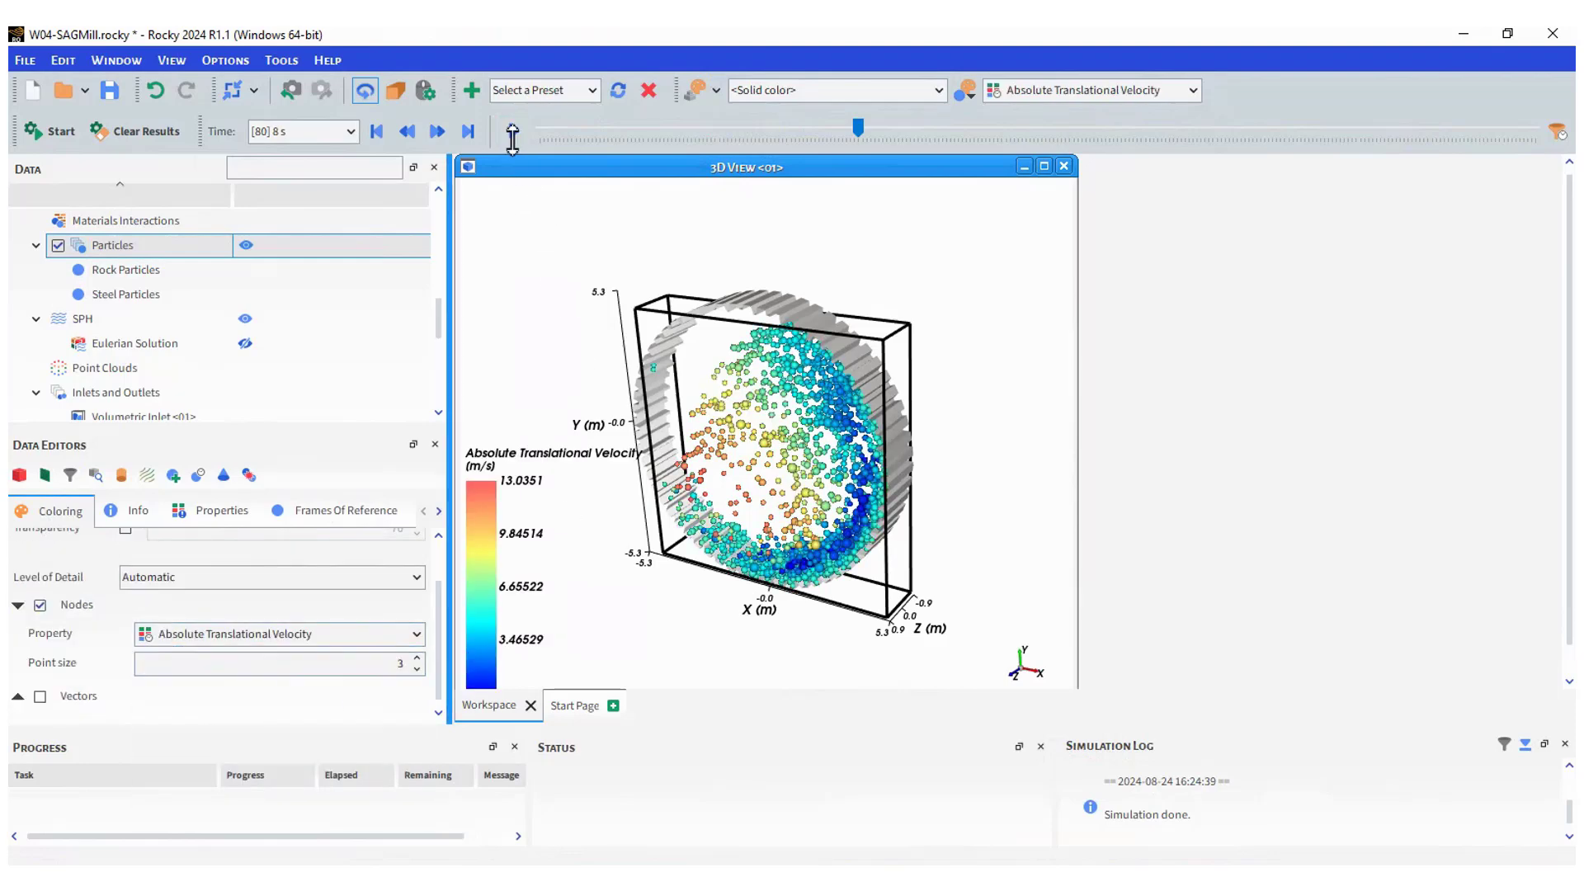
{"action": "left_click", "coordinate": [512, 132]}
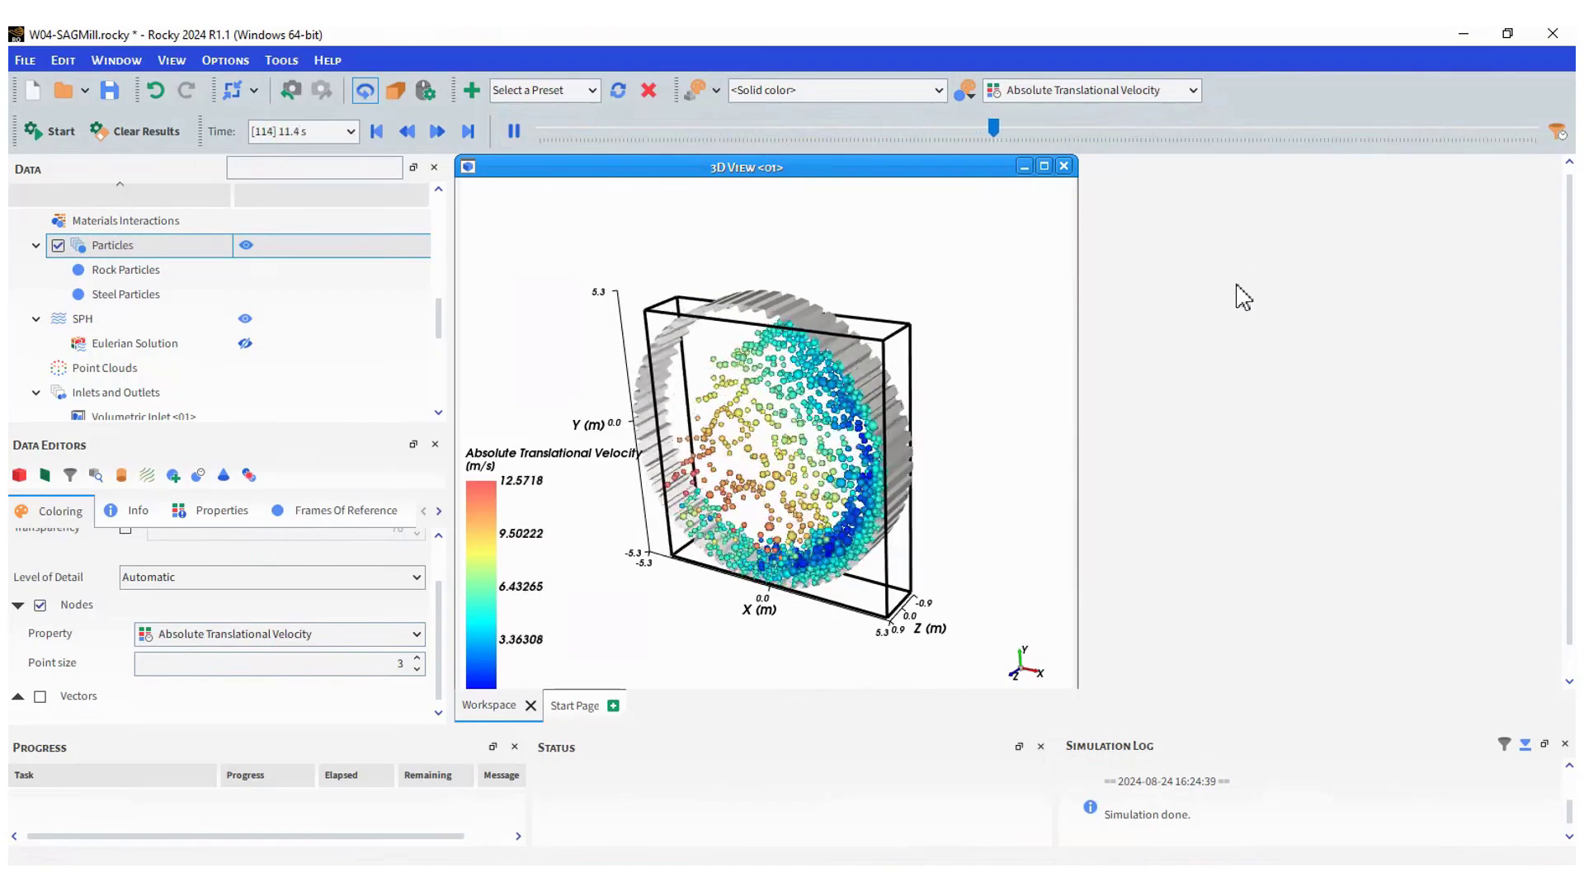
{"action": "left_click", "coordinate": [513, 132]}
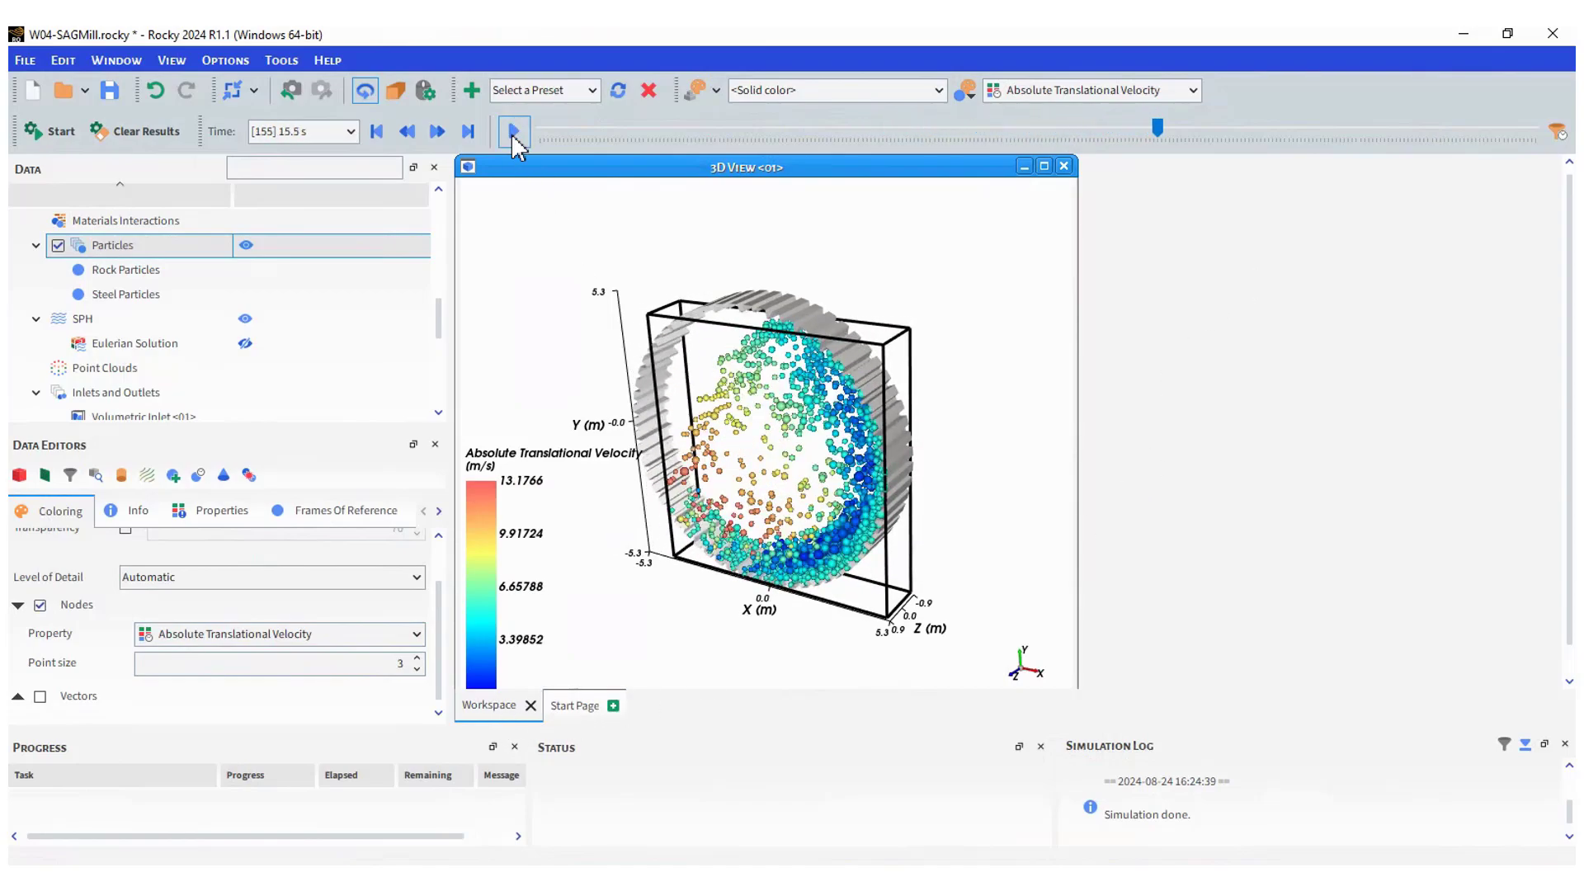
Switch the particle colouring to Power : Impact and play through to 25 s
{"action": "left_click", "coordinate": [416, 634]}
{"action": "scroll", "coordinate": [253, 796], "scroll_direction": "down", "scroll_amount": 3}
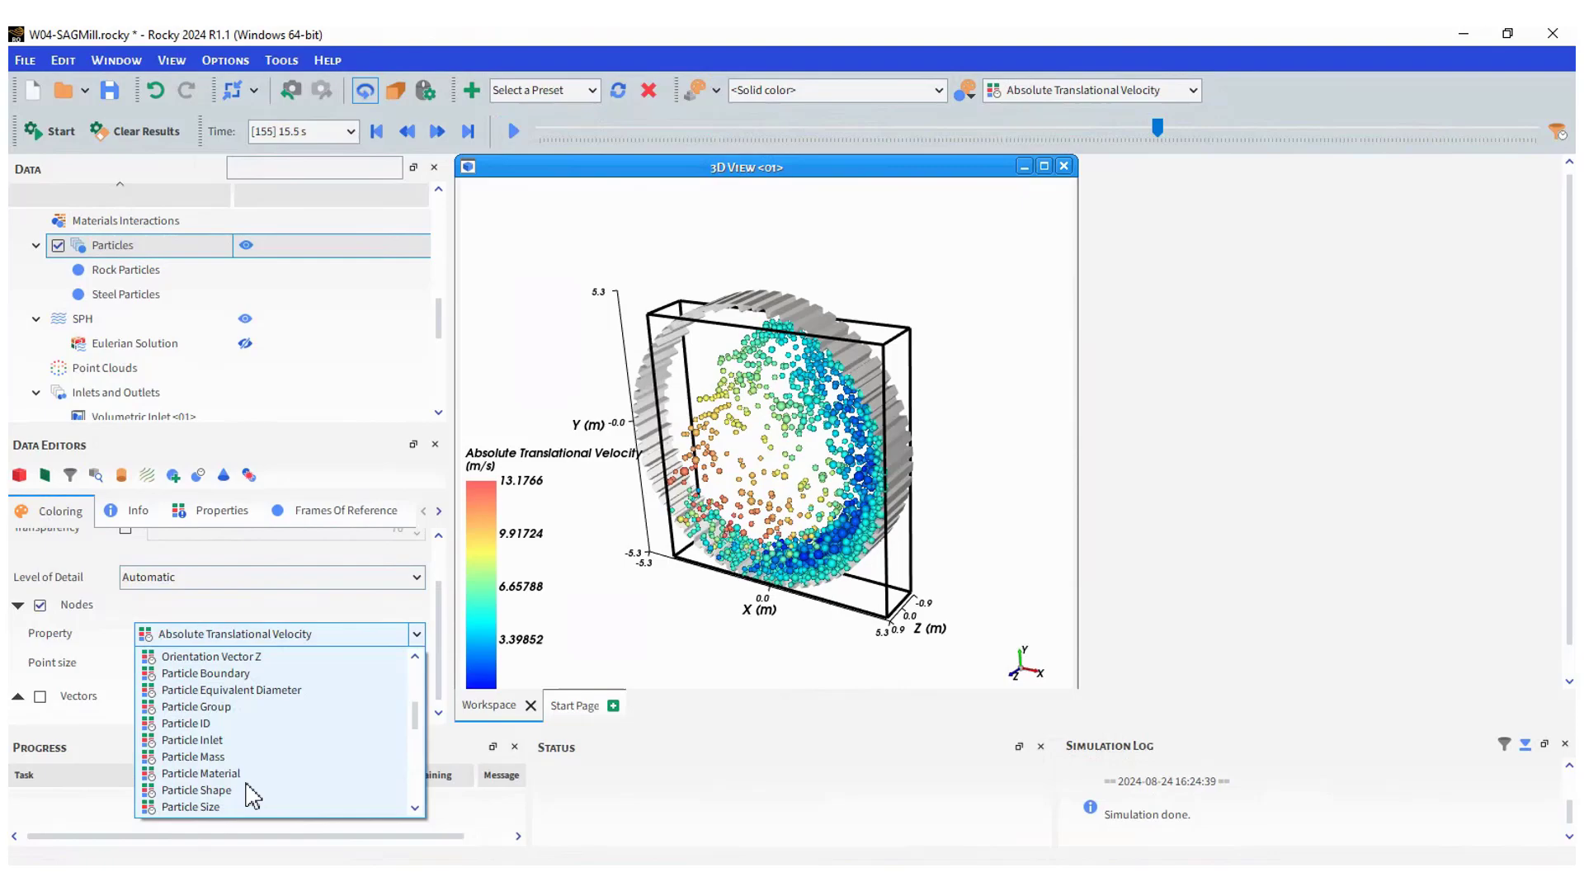
{"action": "scroll", "coordinate": [252, 796], "scroll_direction": "down", "scroll_amount": 5}
{"action": "left_click", "coordinate": [206, 704]}
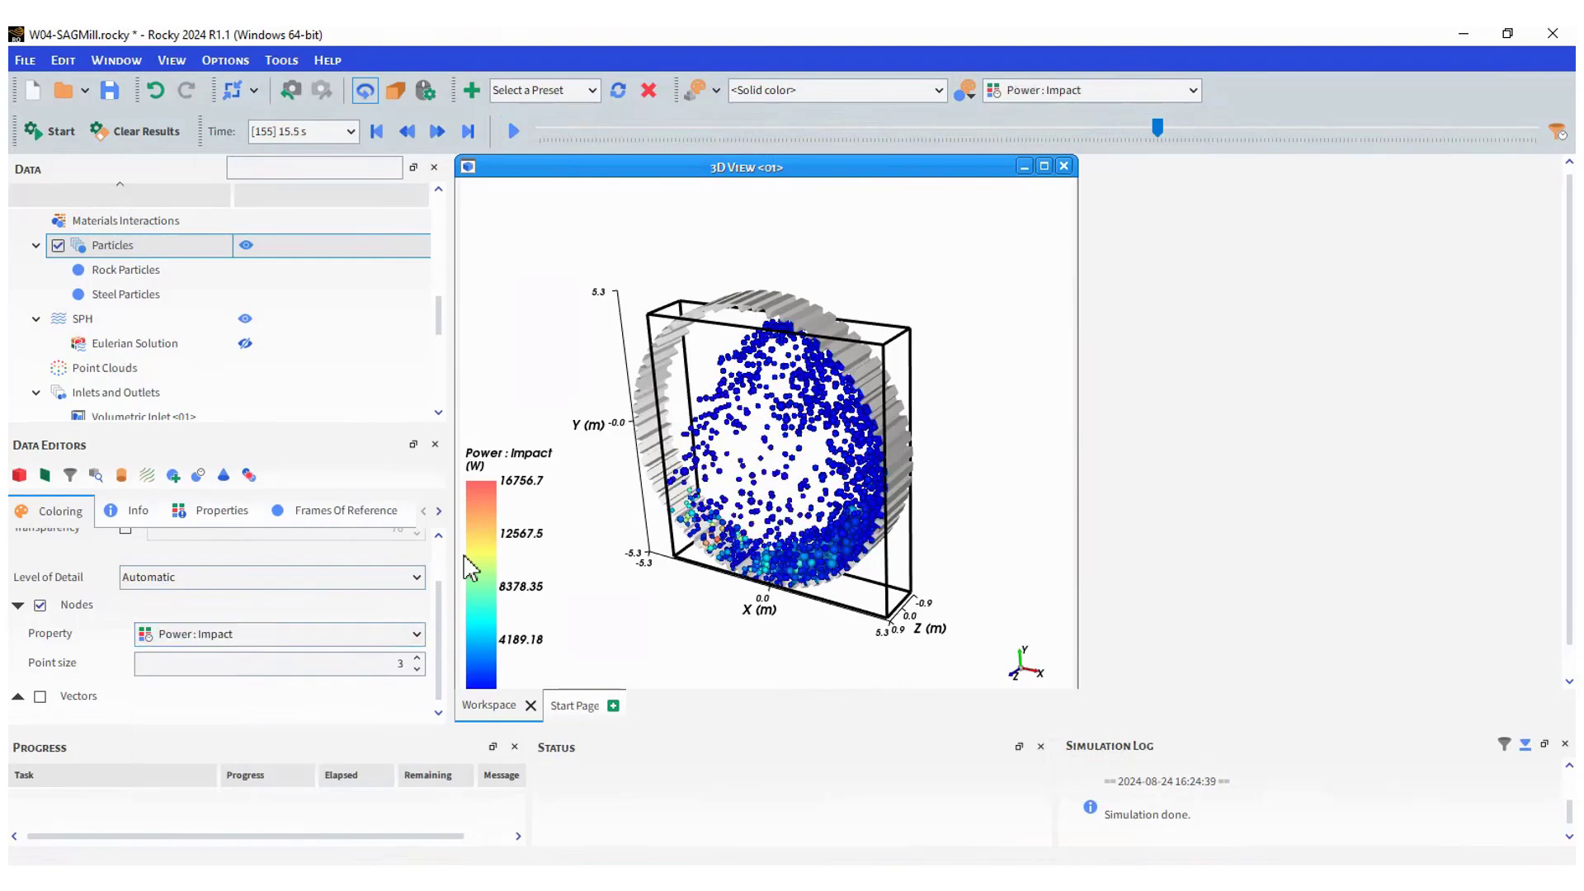
{"action": "left_click", "coordinate": [515, 132]}
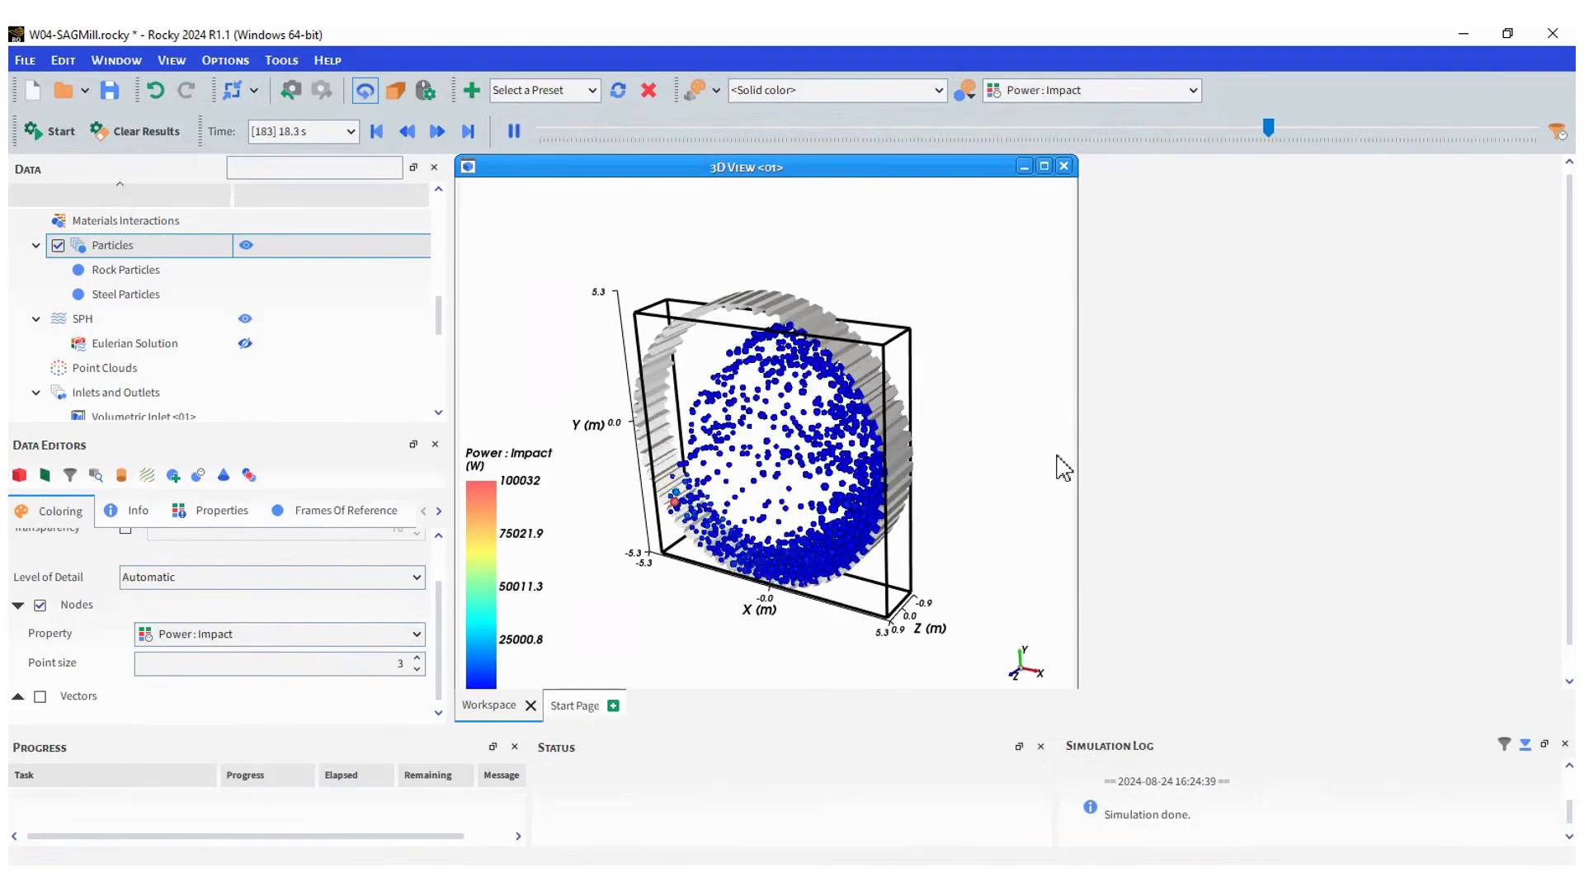
{"action": "left_click", "coordinate": [153, 321]}
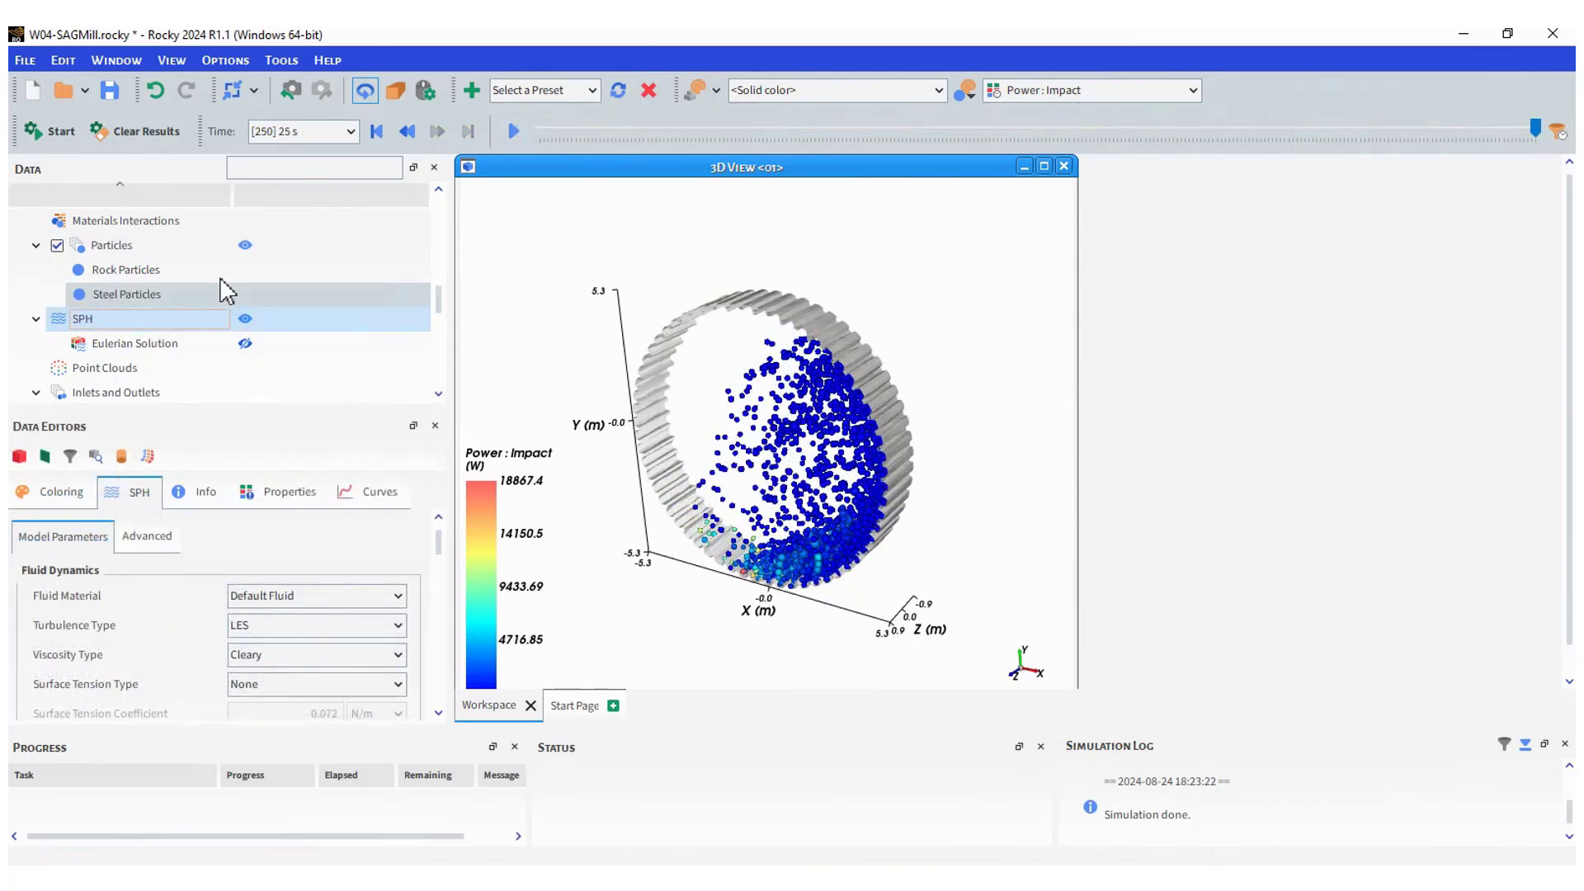
Hide the particles and the Mill Reference geometry in the 3D view
{"action": "left_click", "coordinate": [245, 246]}
{"action": "left_click_drag", "start_coordinate": [437, 294], "coordinate": [437, 224]}
{"action": "left_click", "coordinate": [245, 294]}
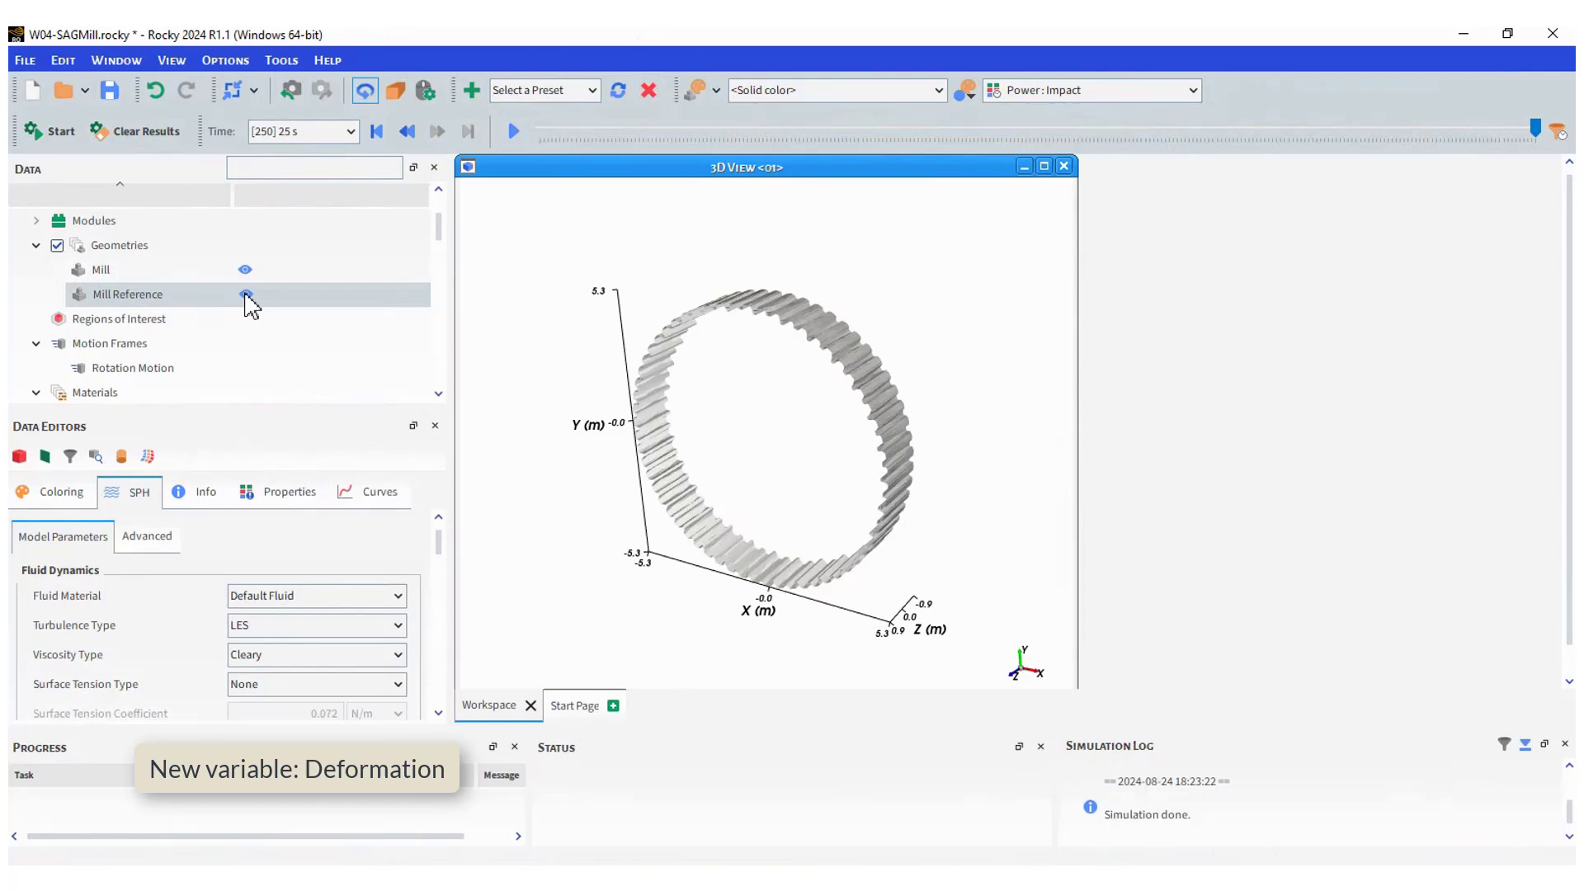
Add a Mill custom property 'Radial Displacement' in m, sqrt(A*A+B*B) from Displacement X and Y
{"action": "left_click", "coordinate": [103, 269]}
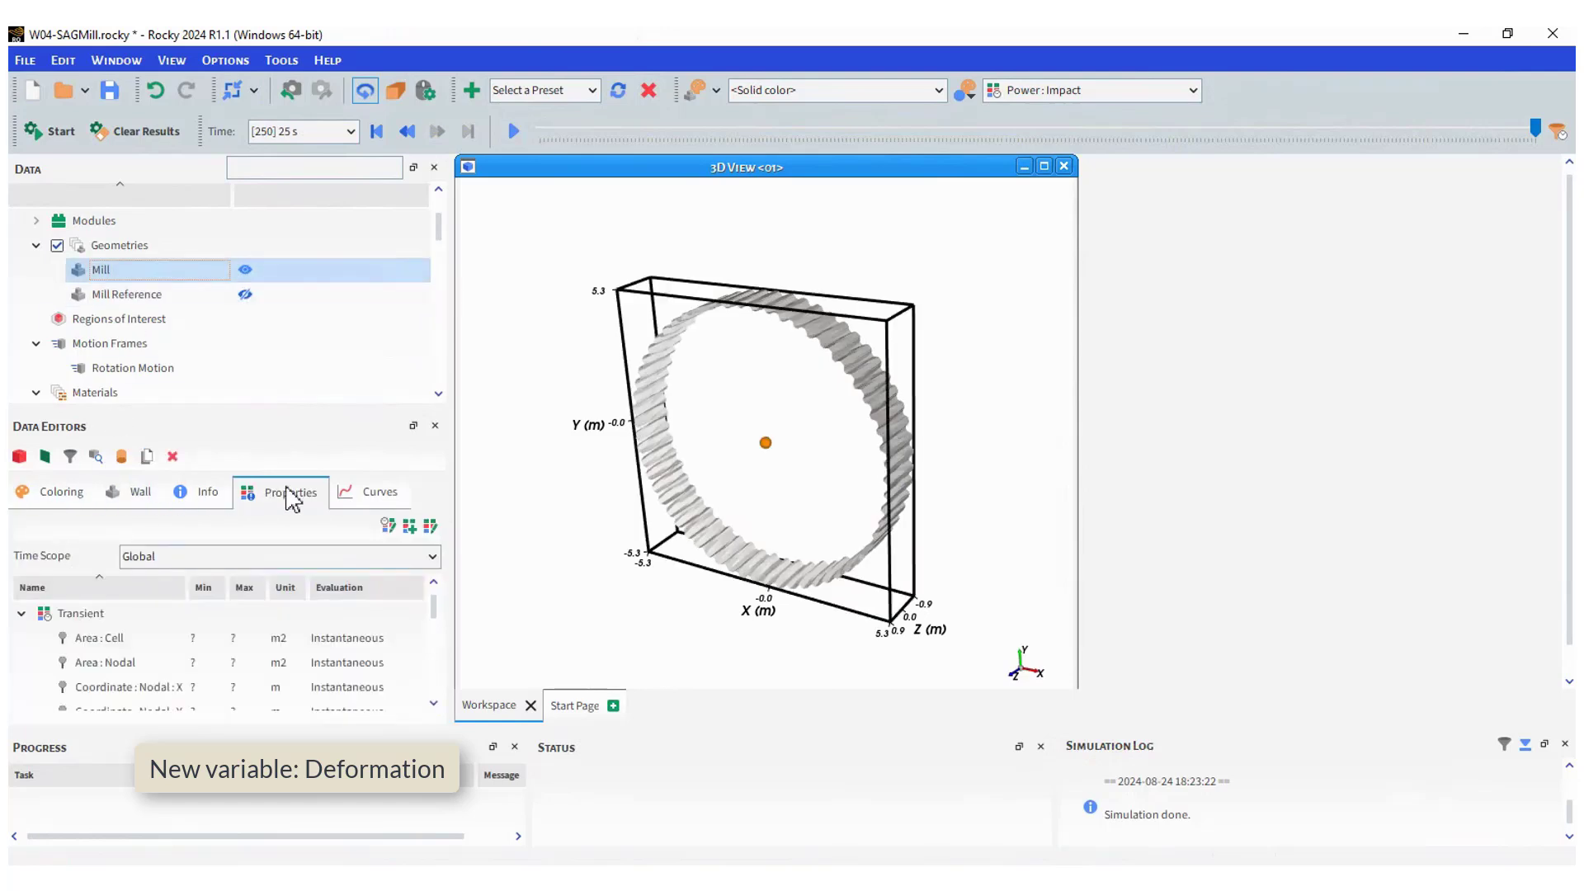
{"action": "left_click", "coordinate": [409, 527]}
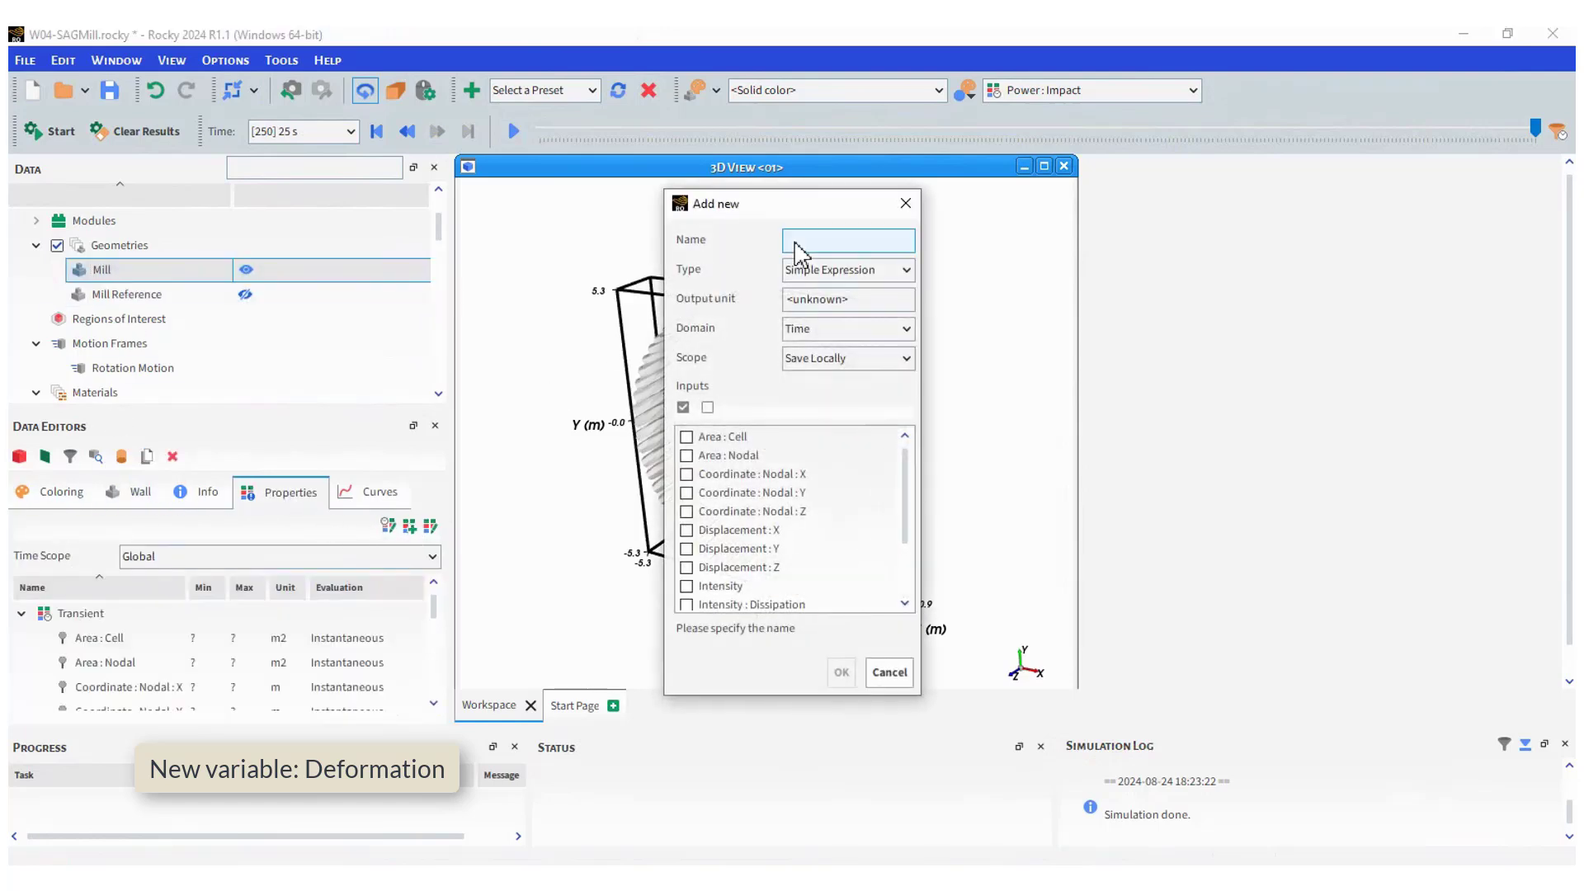
{"action": "type", "text": "Radial Displacement"}
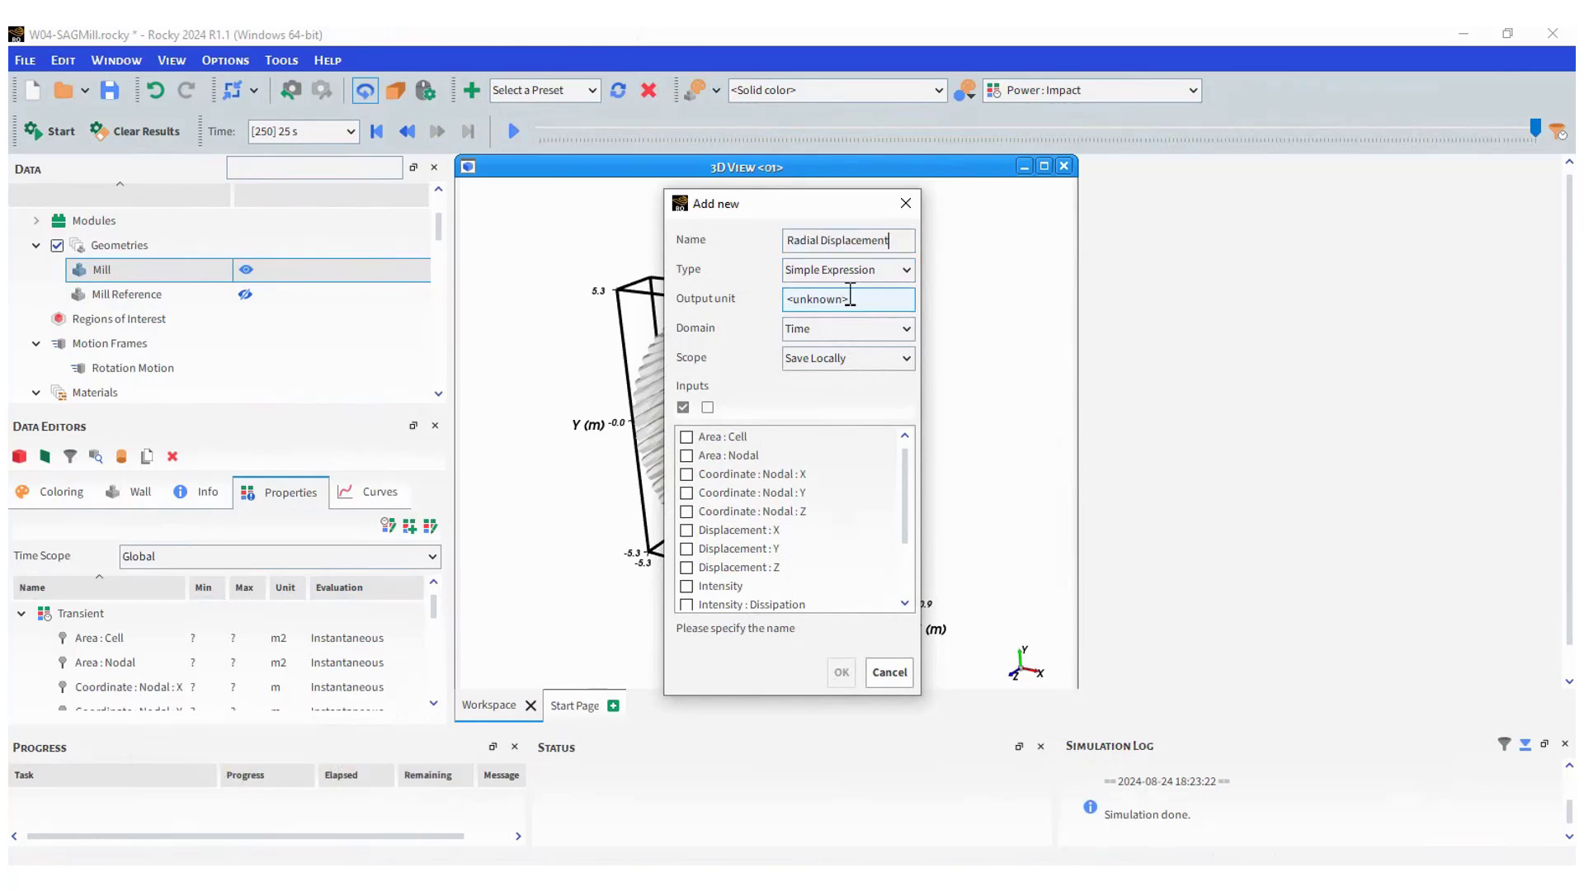
{"action": "left_click", "coordinate": [849, 299]}
{"action": "left_click", "coordinate": [685, 530]}
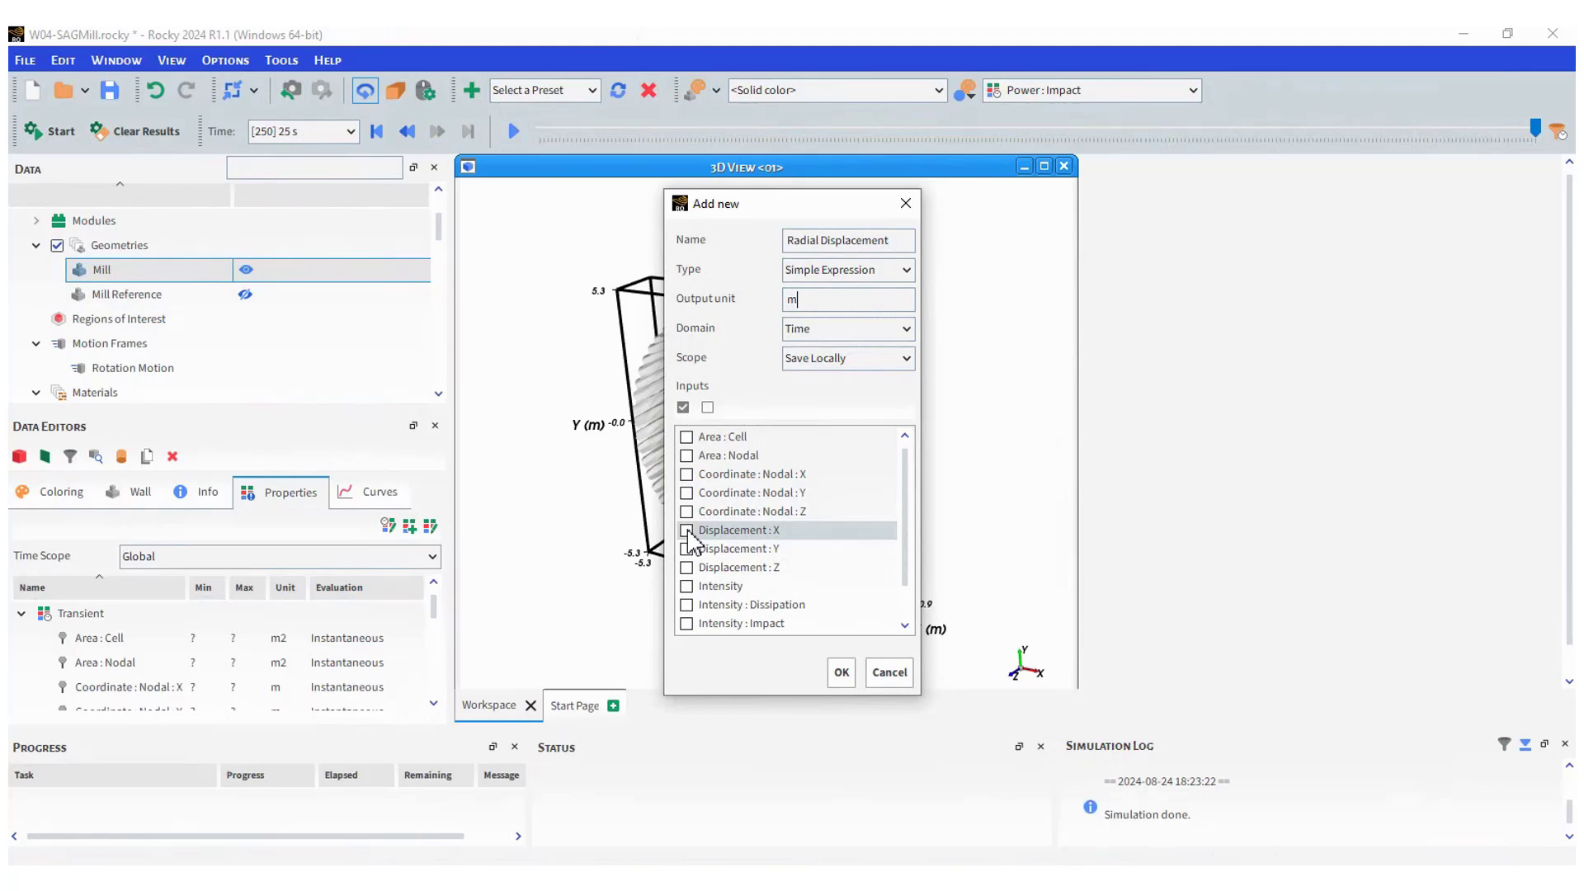
{"action": "left_click", "coordinate": [686, 548]}
{"action": "left_click", "coordinate": [838, 672]}
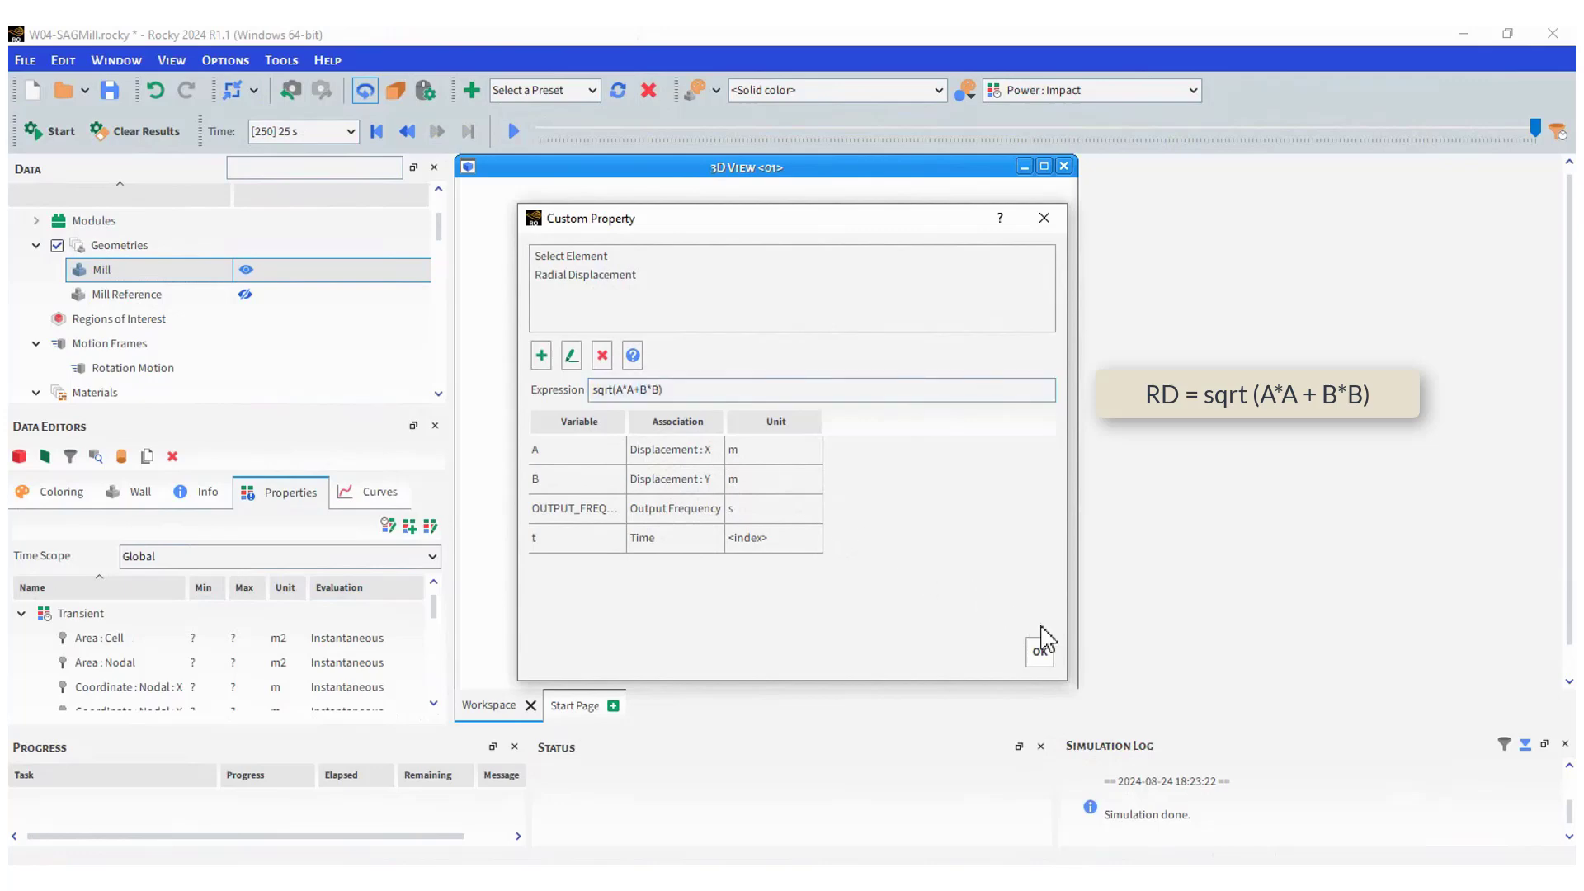
{"action": "left_click", "coordinate": [1041, 650]}
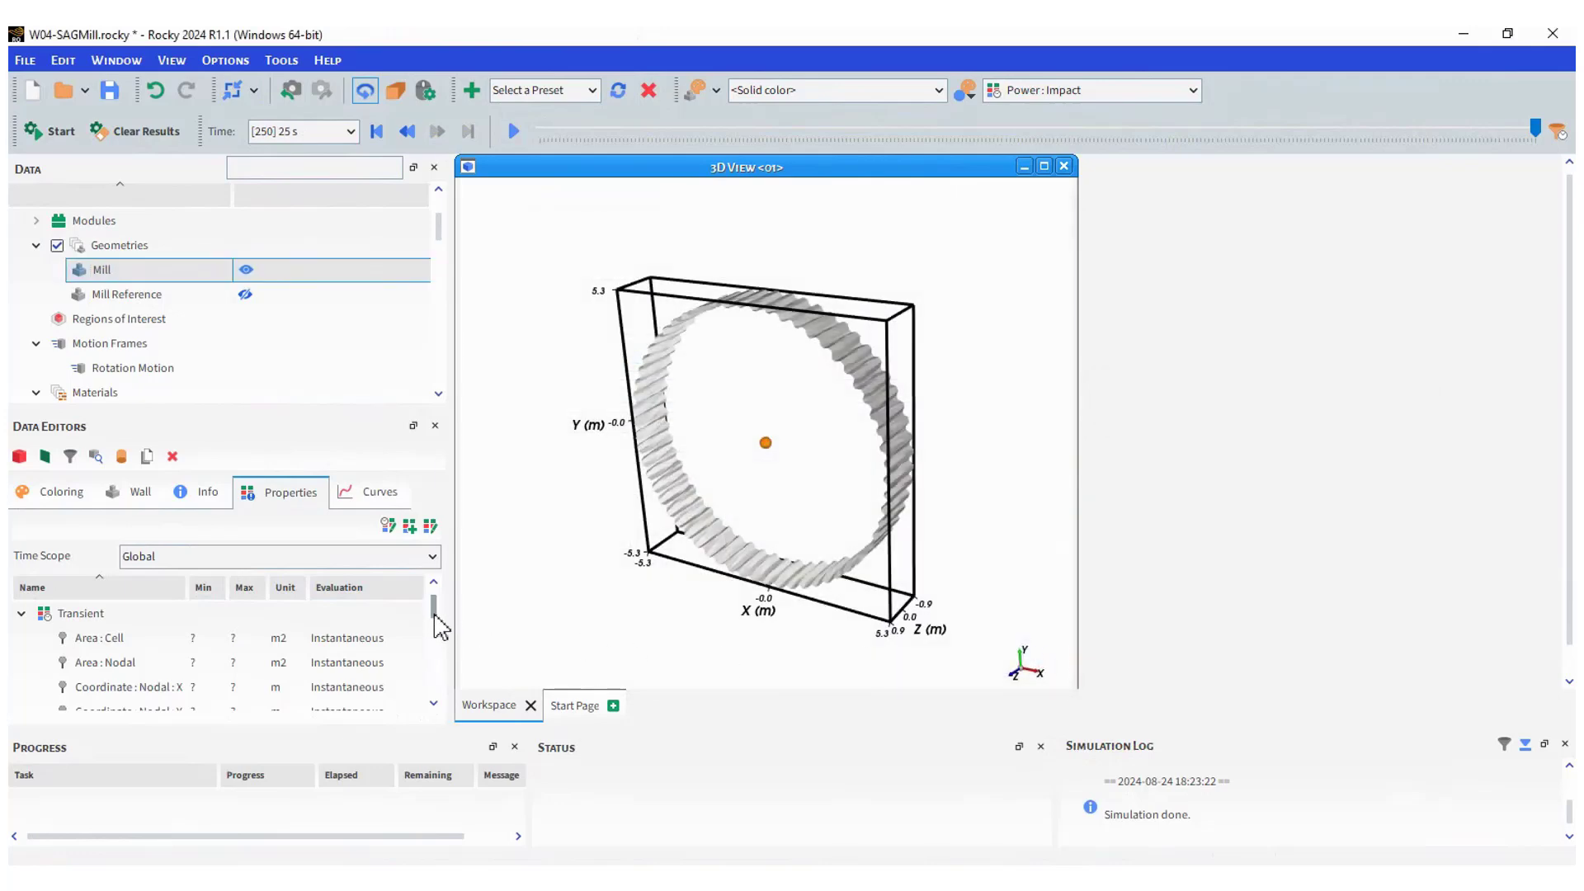
Colour the mill by the Radial Displacement property in the 3D view
{"action": "scroll", "coordinate": [437, 668], "scroll_direction": "down", "scroll_amount": 2}
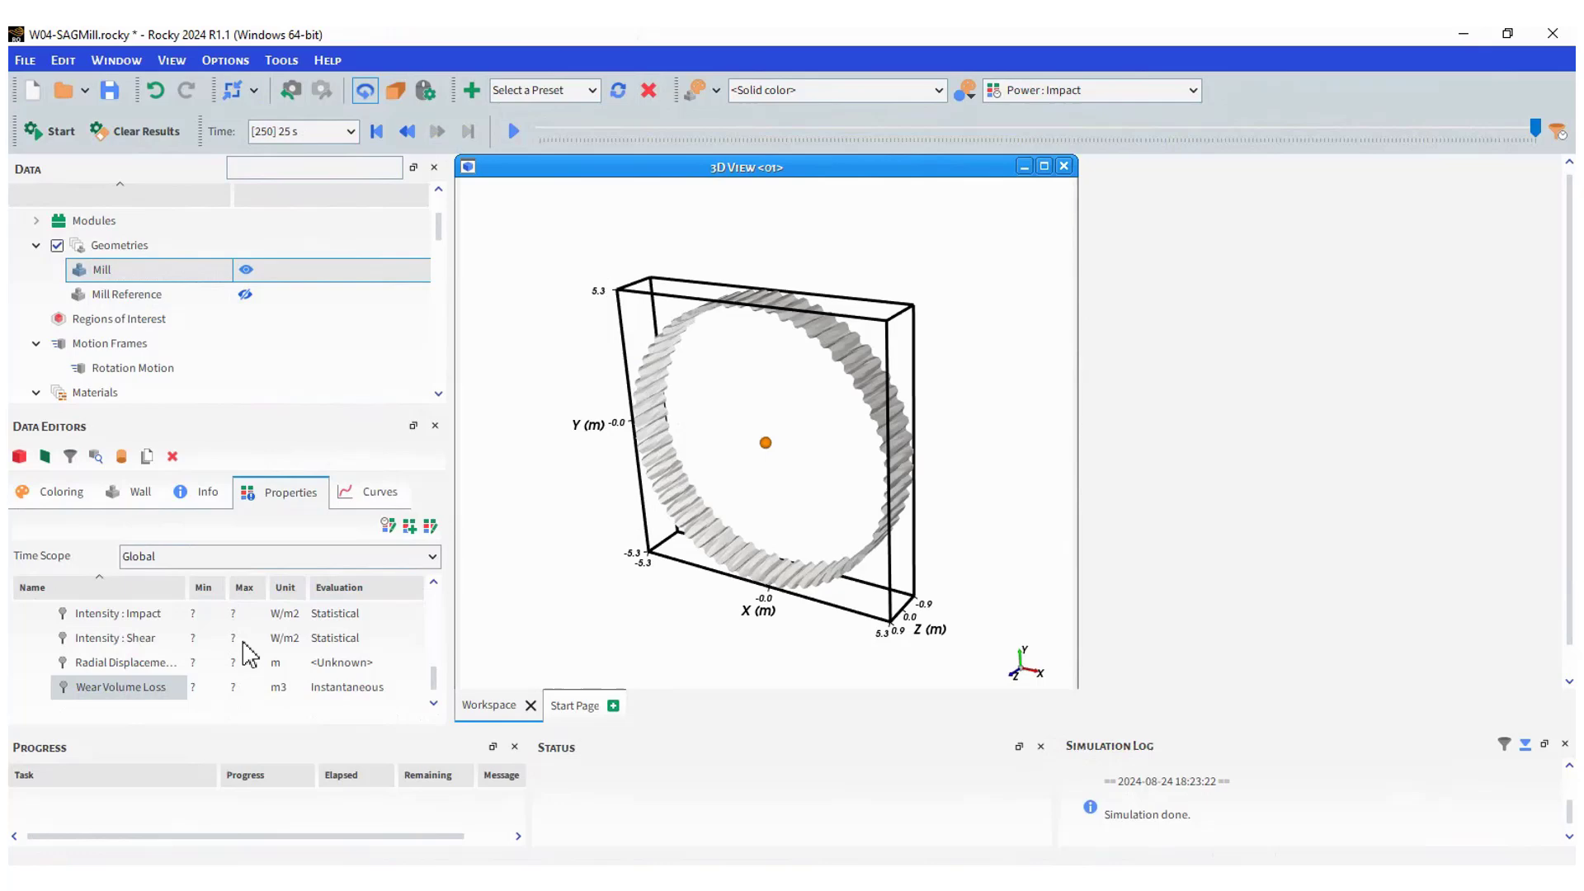
{"action": "left_click", "coordinate": [139, 664]}
{"action": "left_click_drag", "start_coordinate": [140, 670], "coordinate": [578, 606]}
{"action": "scroll", "coordinate": [683, 512], "scroll_direction": "down", "scroll_amount": 2}
{"action": "scroll", "coordinate": [682, 508], "scroll_direction": "up", "scroll_amount": 6}
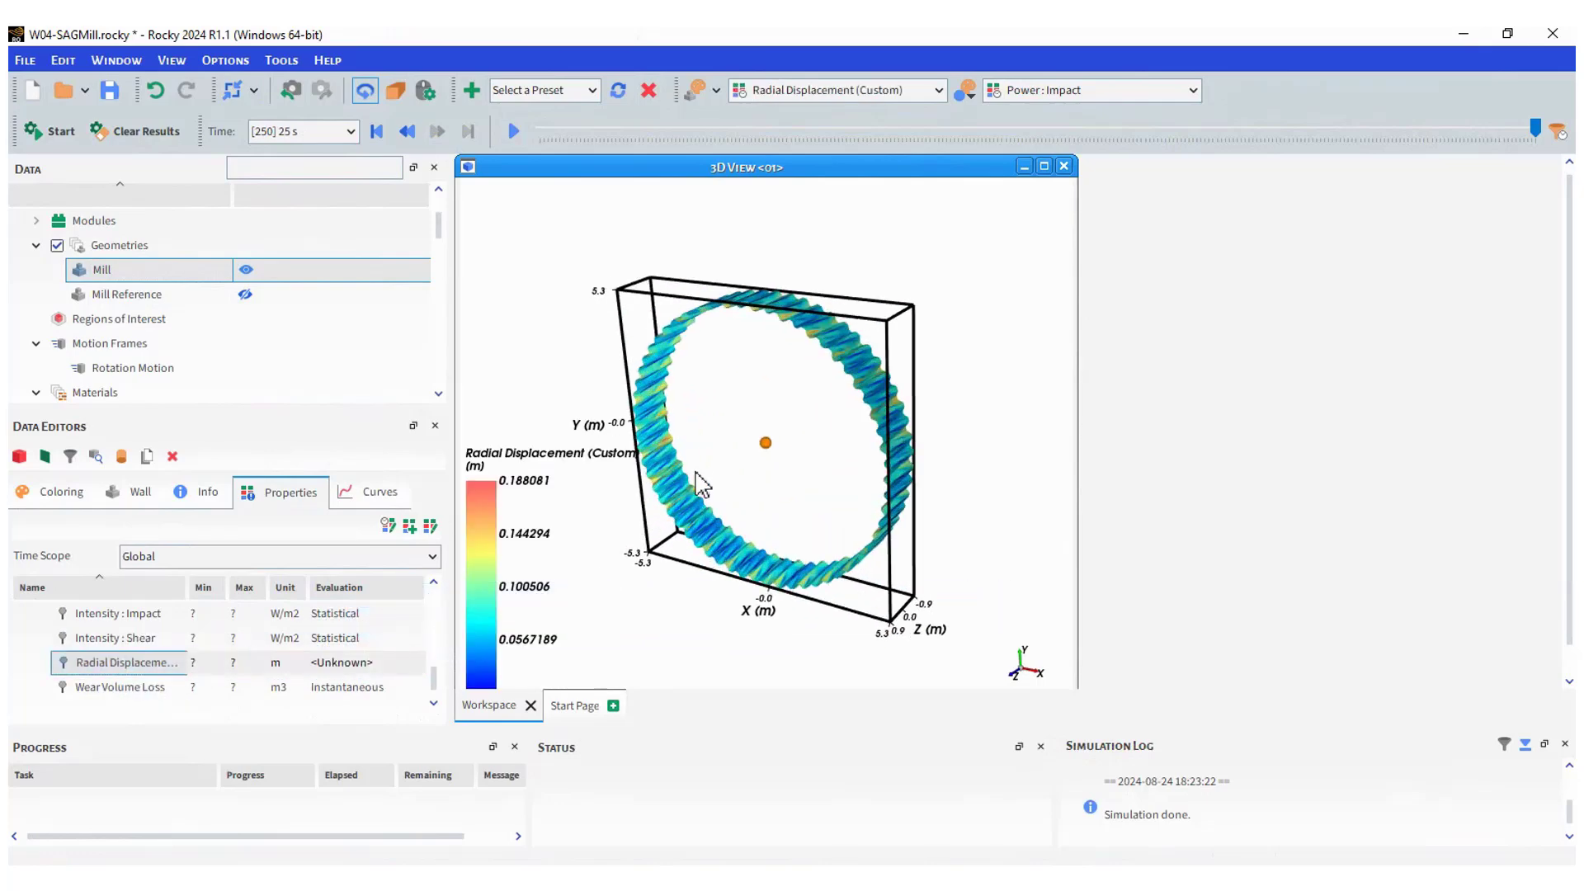
Rotate the liner to inspect the wear and show Mill Reference at 40 transparency
{"action": "left_click_drag", "start_coordinate": [643, 535], "coordinate": [806, 453]}
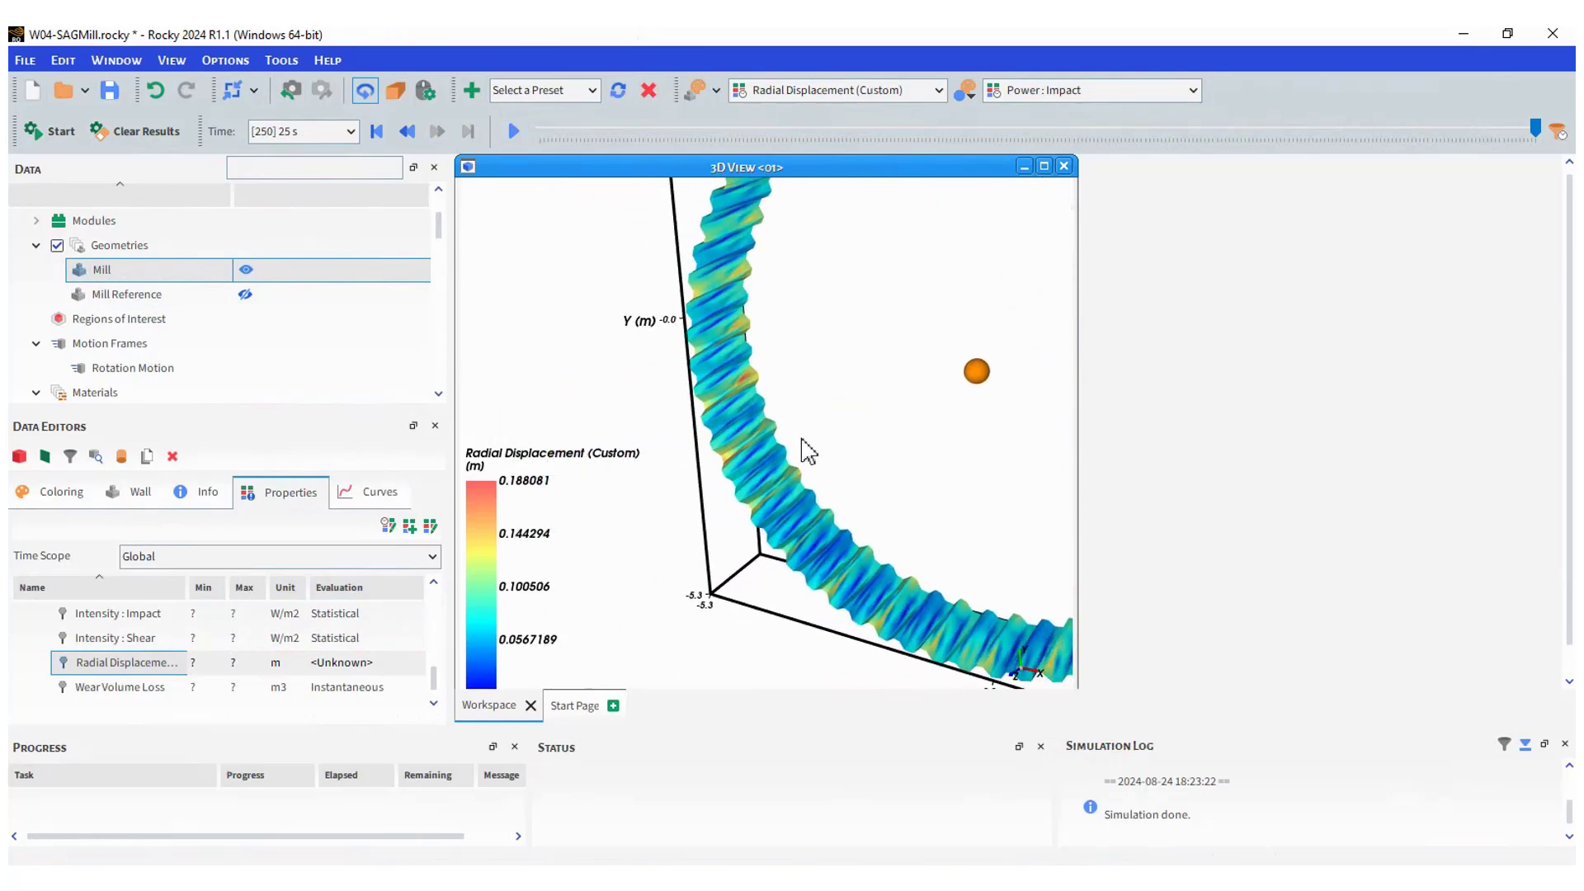
{"action": "left_click", "coordinate": [115, 320]}
{"action": "scroll", "coordinate": [849, 448], "scroll_direction": "down", "scroll_amount": 5}
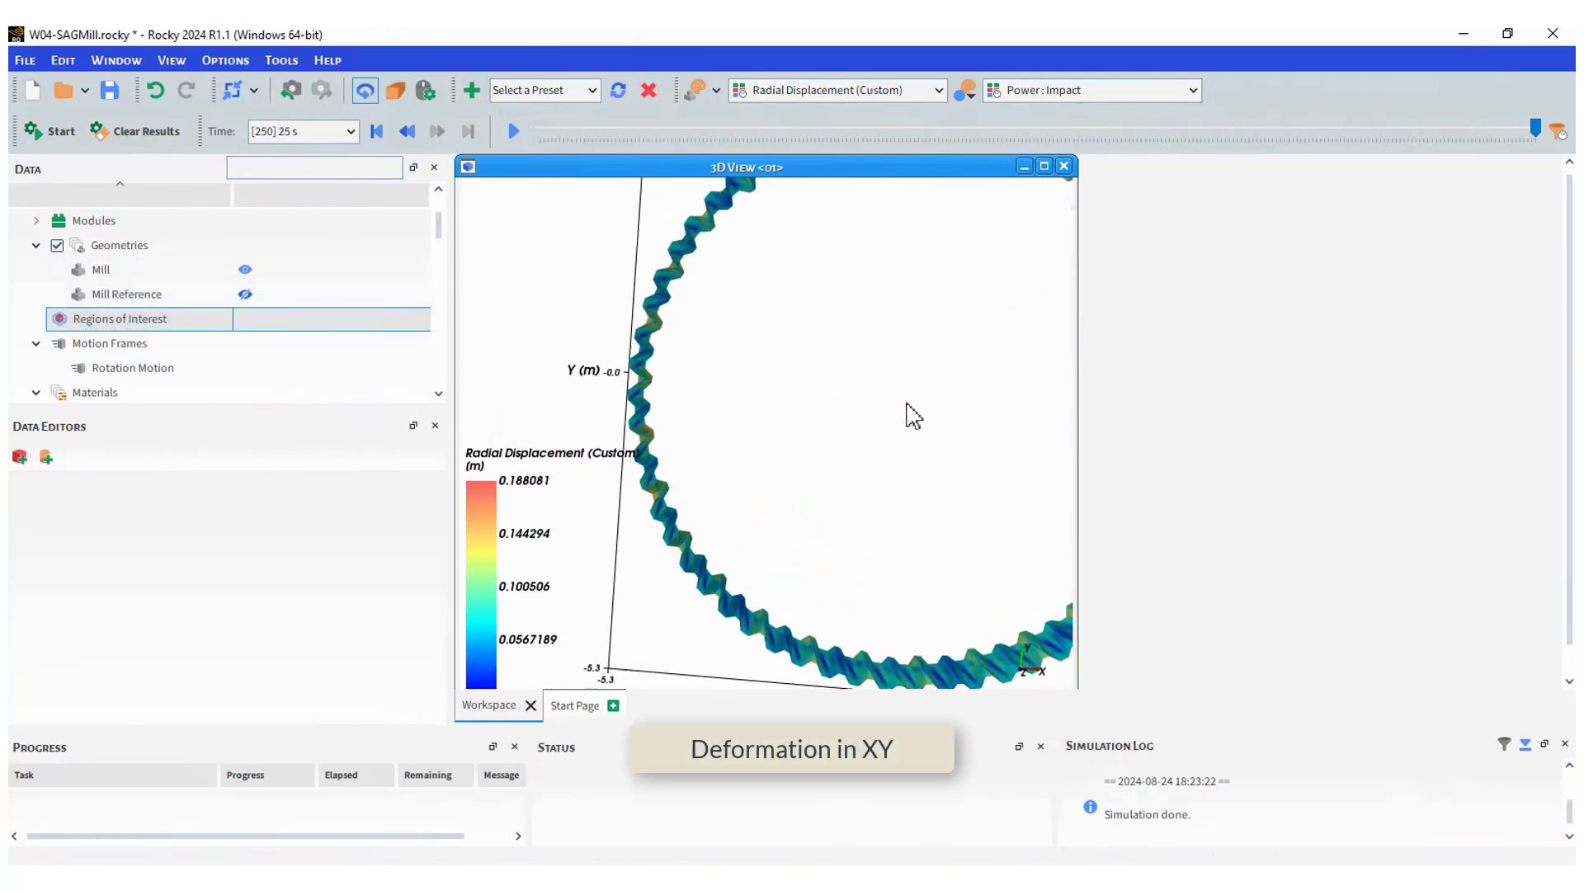
{"action": "scroll", "coordinate": [849, 449], "scroll_direction": "up", "scroll_amount": 5}
{"action": "scroll", "coordinate": [730, 394], "scroll_direction": "up", "scroll_amount": 5}
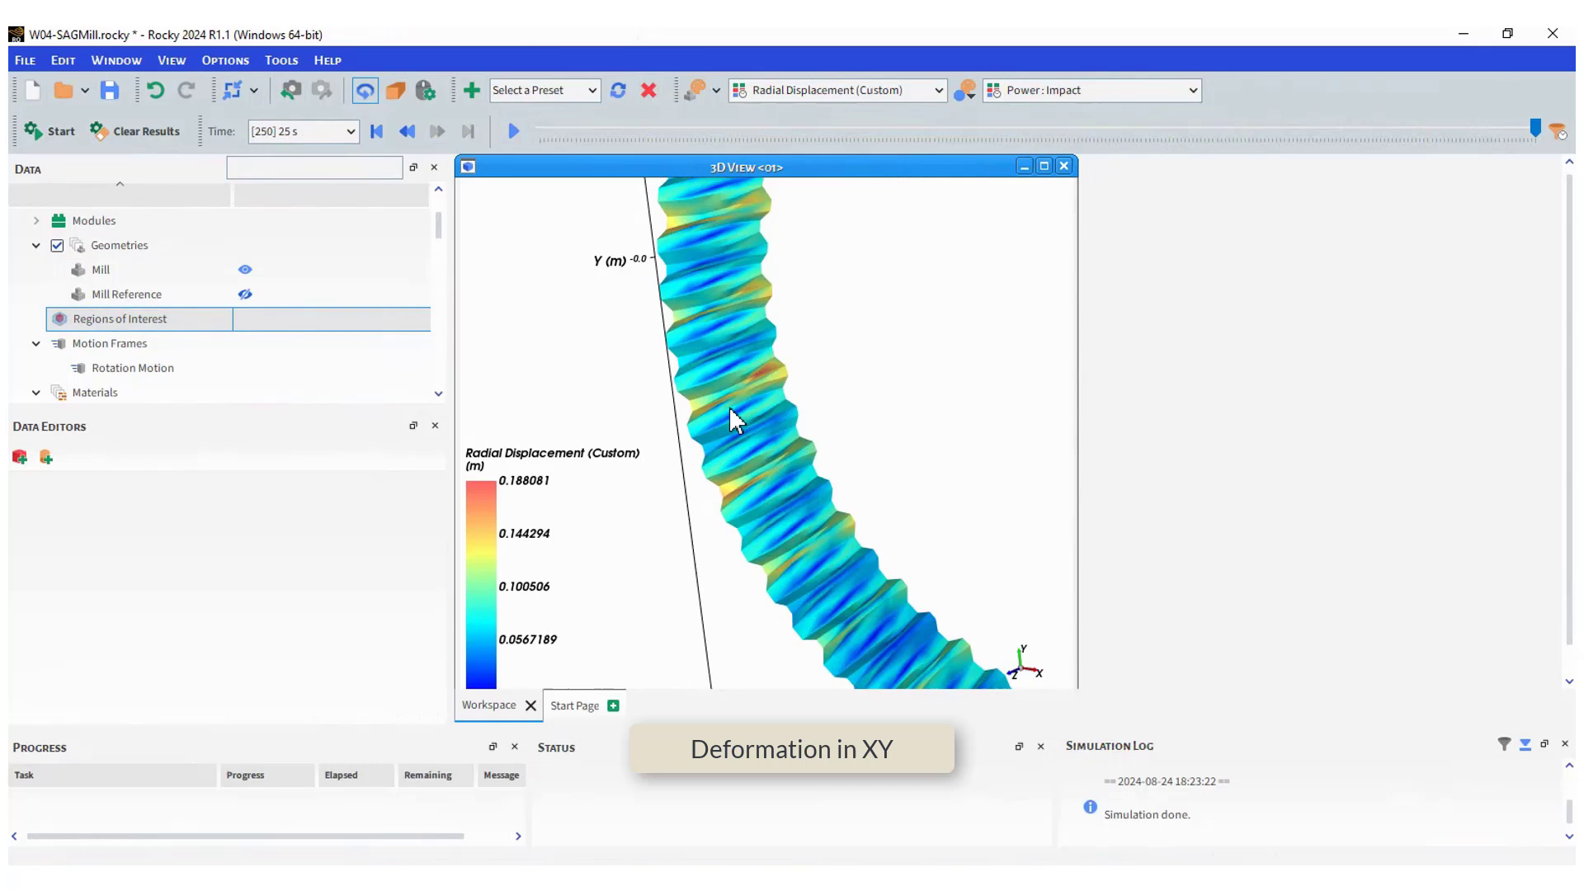
{"action": "left_click_drag", "start_coordinate": [751, 387], "coordinate": [775, 468]}
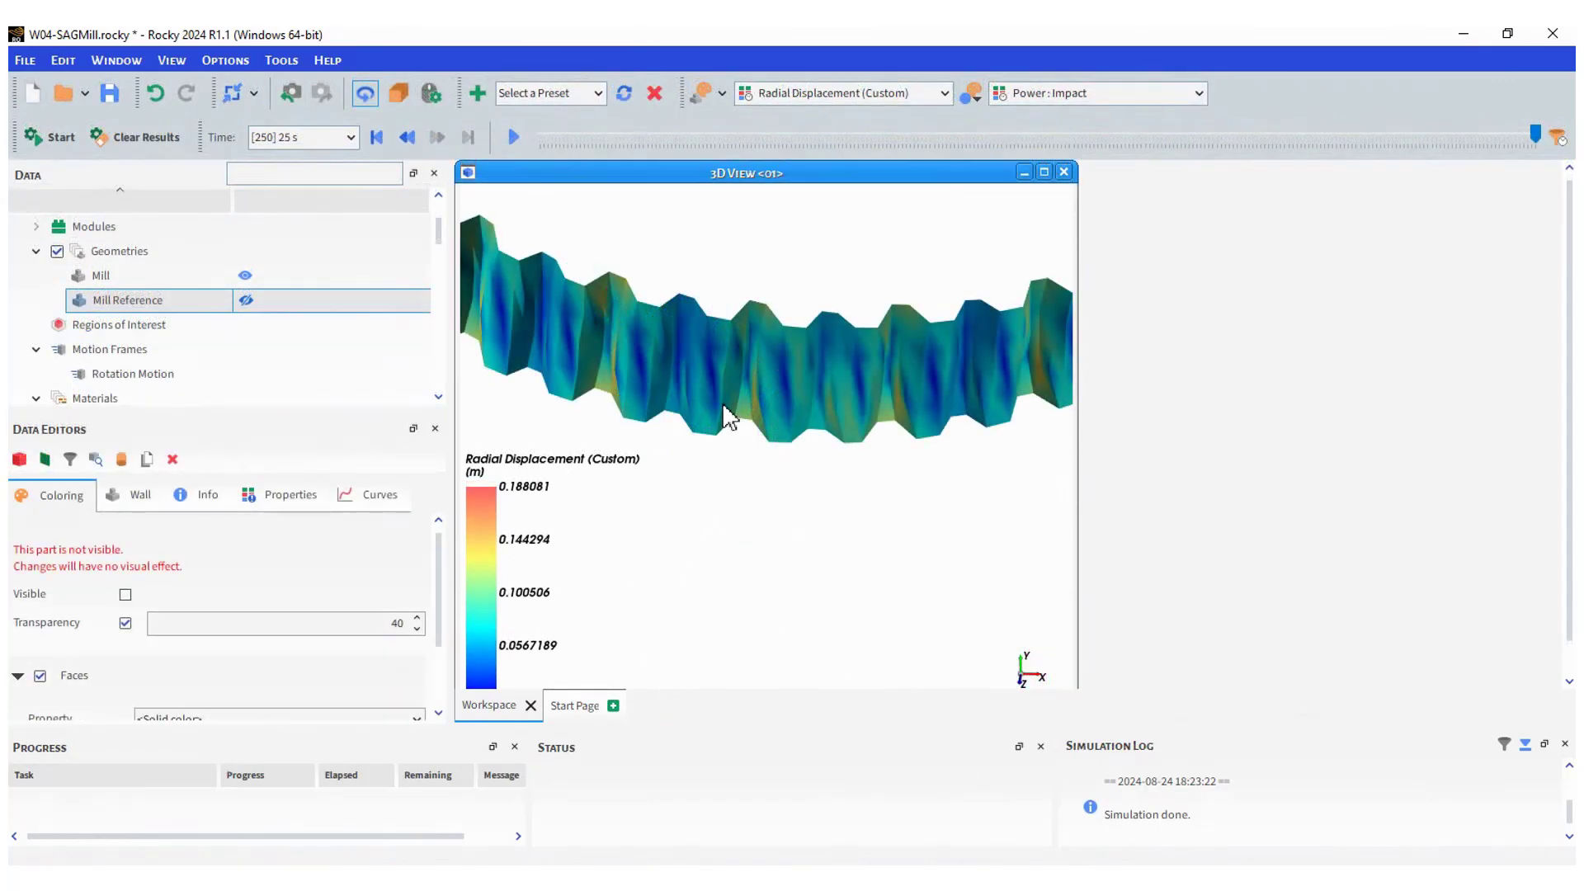
{"action": "left_click_drag", "start_coordinate": [722, 406], "coordinate": [785, 386]}
{"action": "left_click", "coordinate": [246, 300]}
{"action": "left_click", "coordinate": [132, 299]}
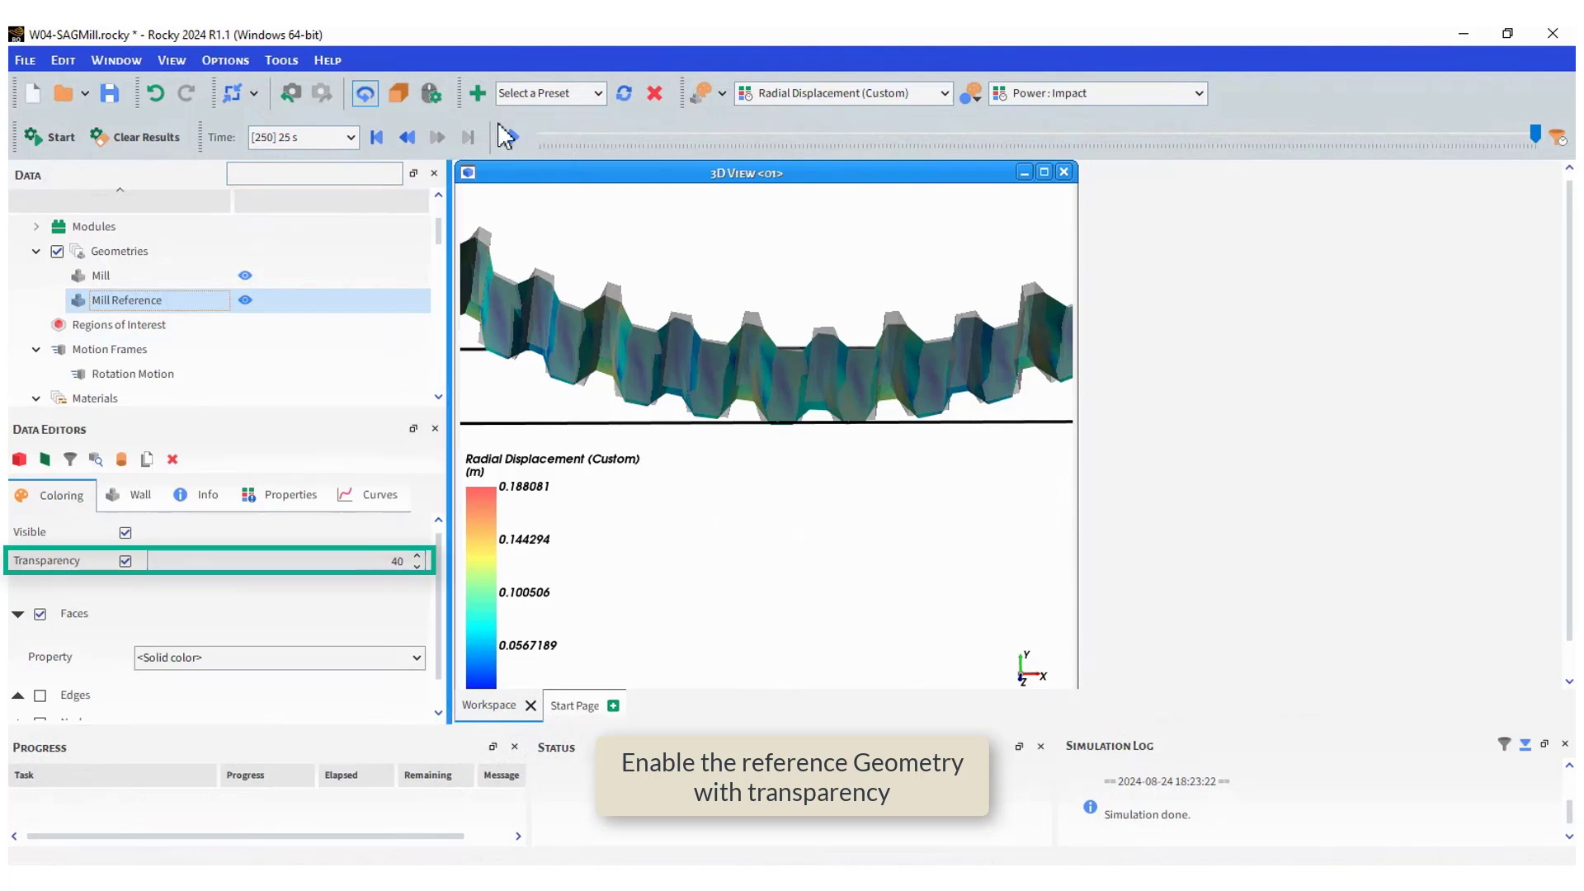
Open the Animation tool and add keyframes at 0 s and 2.5 s
{"action": "left_click", "coordinate": [281, 60]}
{"action": "left_click", "coordinate": [322, 142]}
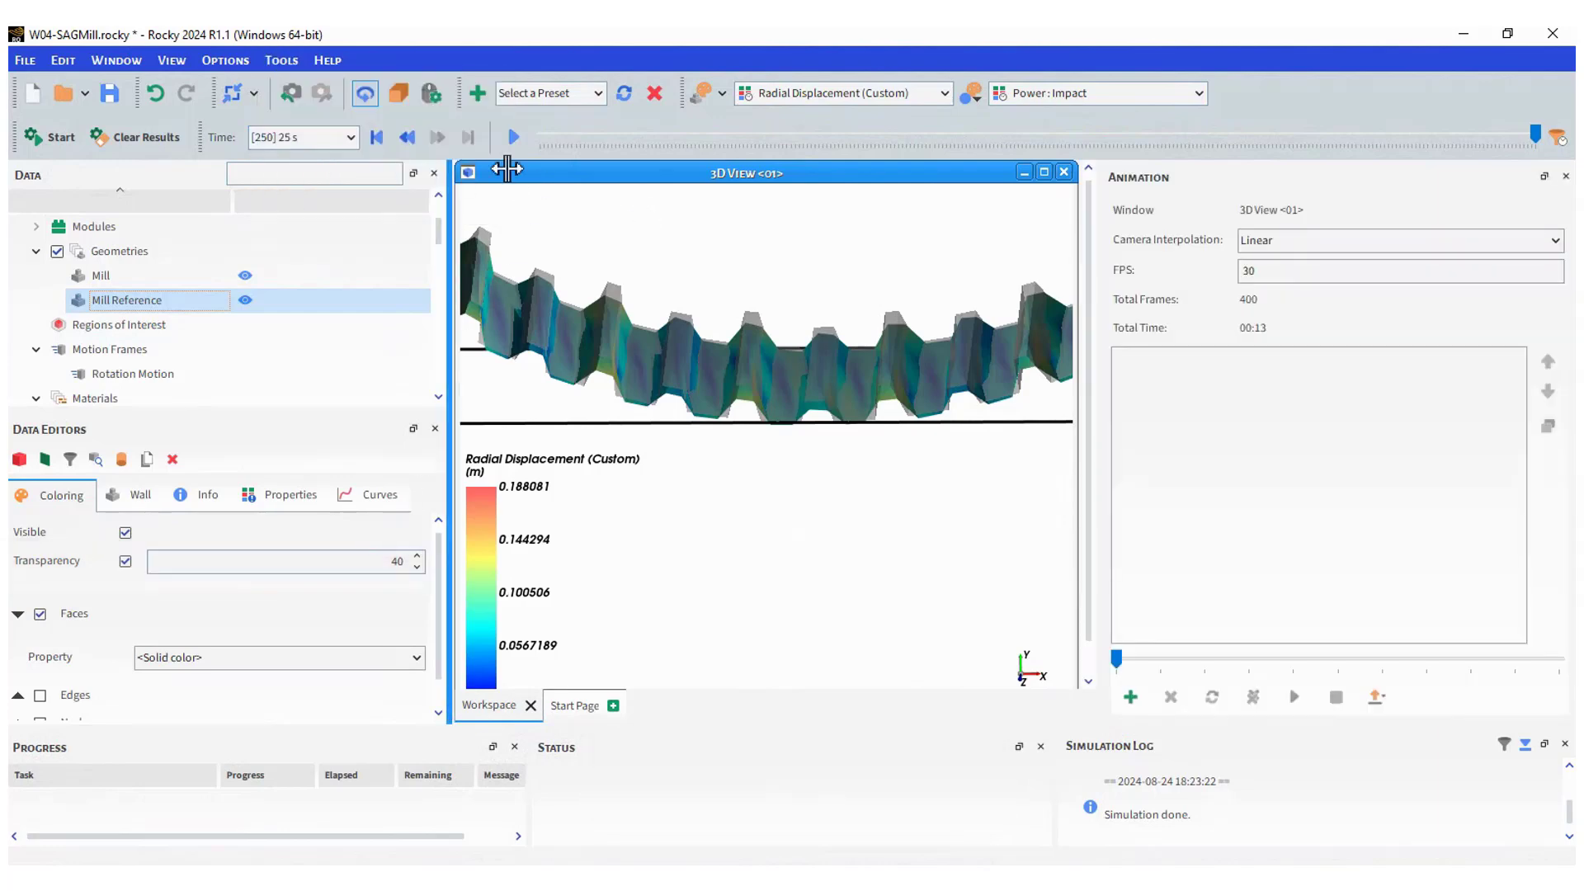
{"action": "left_click", "coordinate": [563, 138]}
{"action": "left_click_drag", "start_coordinate": [565, 138], "coordinate": [538, 138]}
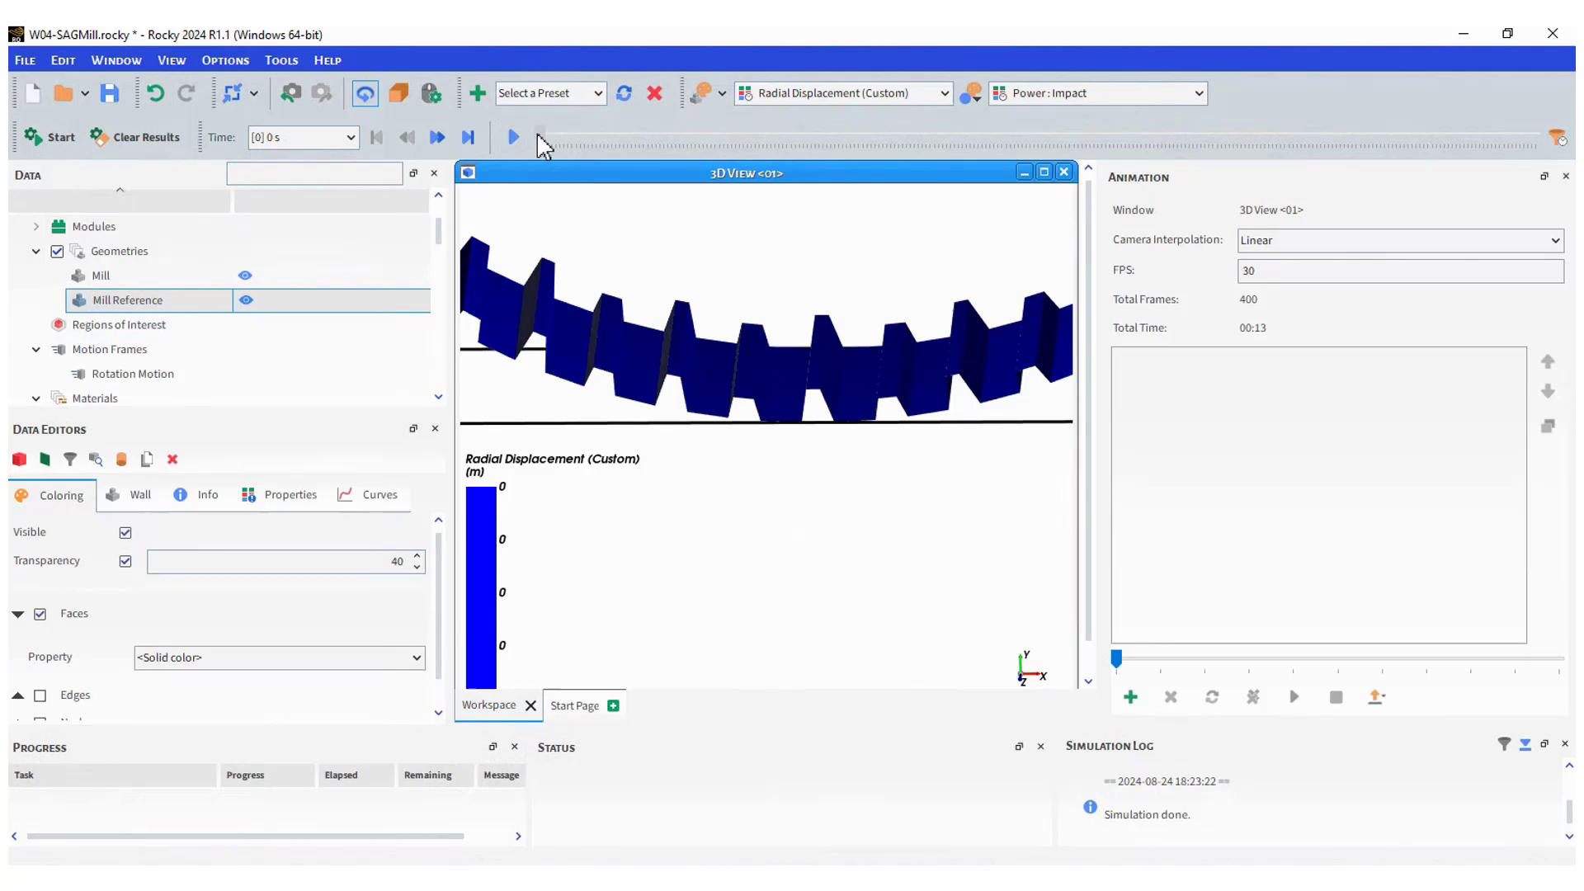
{"action": "left_click", "coordinate": [350, 138]}
{"action": "scroll", "coordinate": [305, 235], "scroll_direction": "down", "scroll_amount": 7}
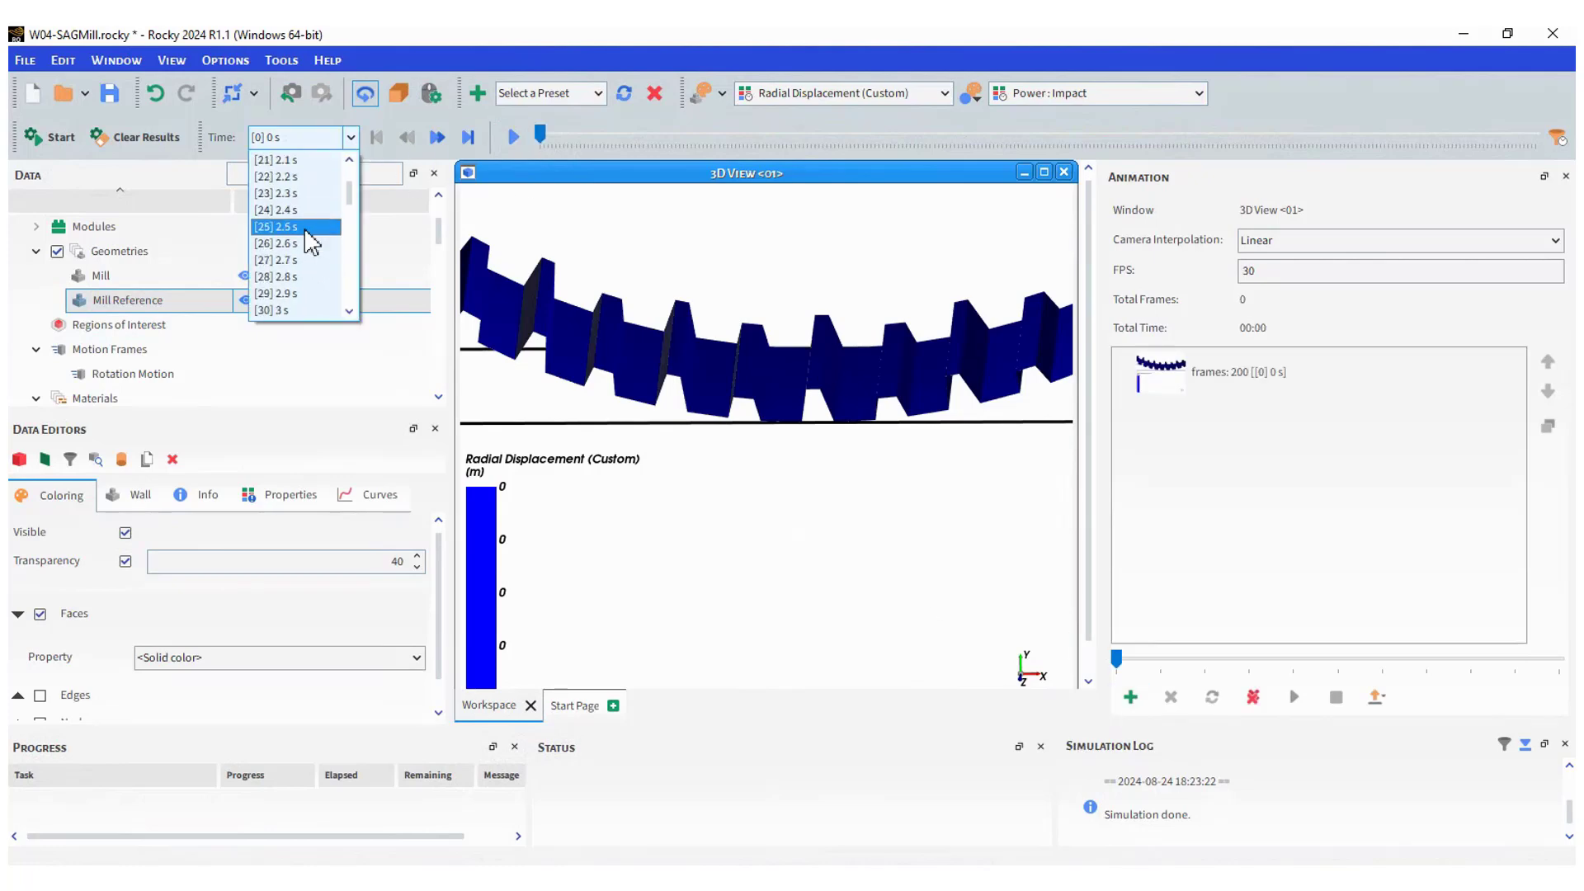
{"action": "left_click", "coordinate": [311, 227]}
{"action": "left_click", "coordinate": [1130, 698]}
Add keyframes from 5 s through 25 s and play the wear animation
{"action": "left_click", "coordinate": [350, 138]}
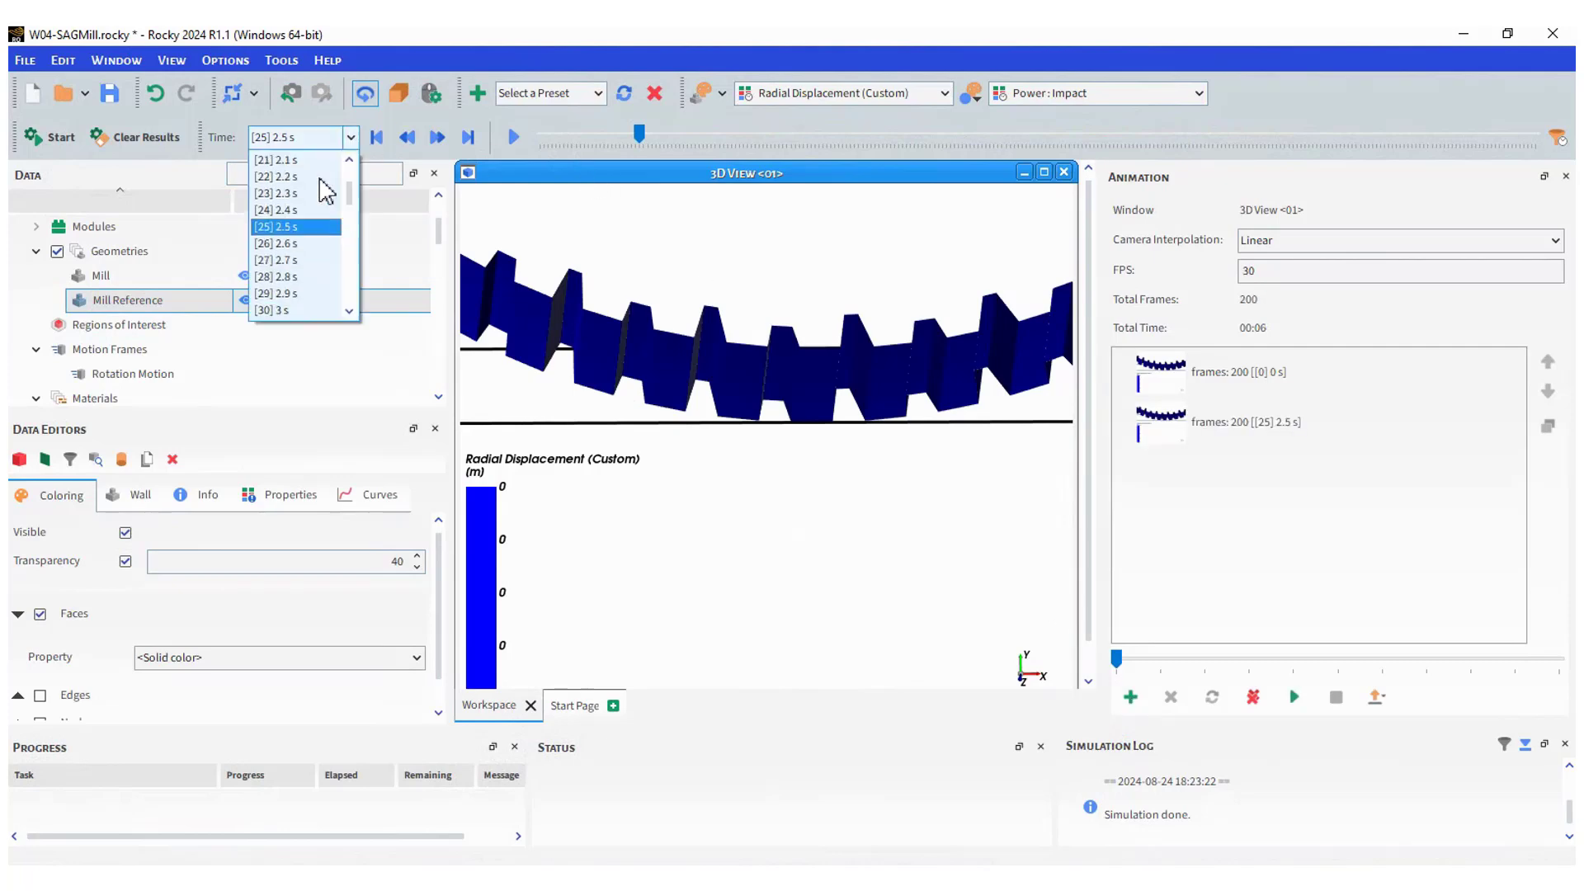
{"action": "scroll", "coordinate": [319, 247], "scroll_direction": "down", "scroll_amount": 6}
{"action": "left_click", "coordinate": [315, 294]}
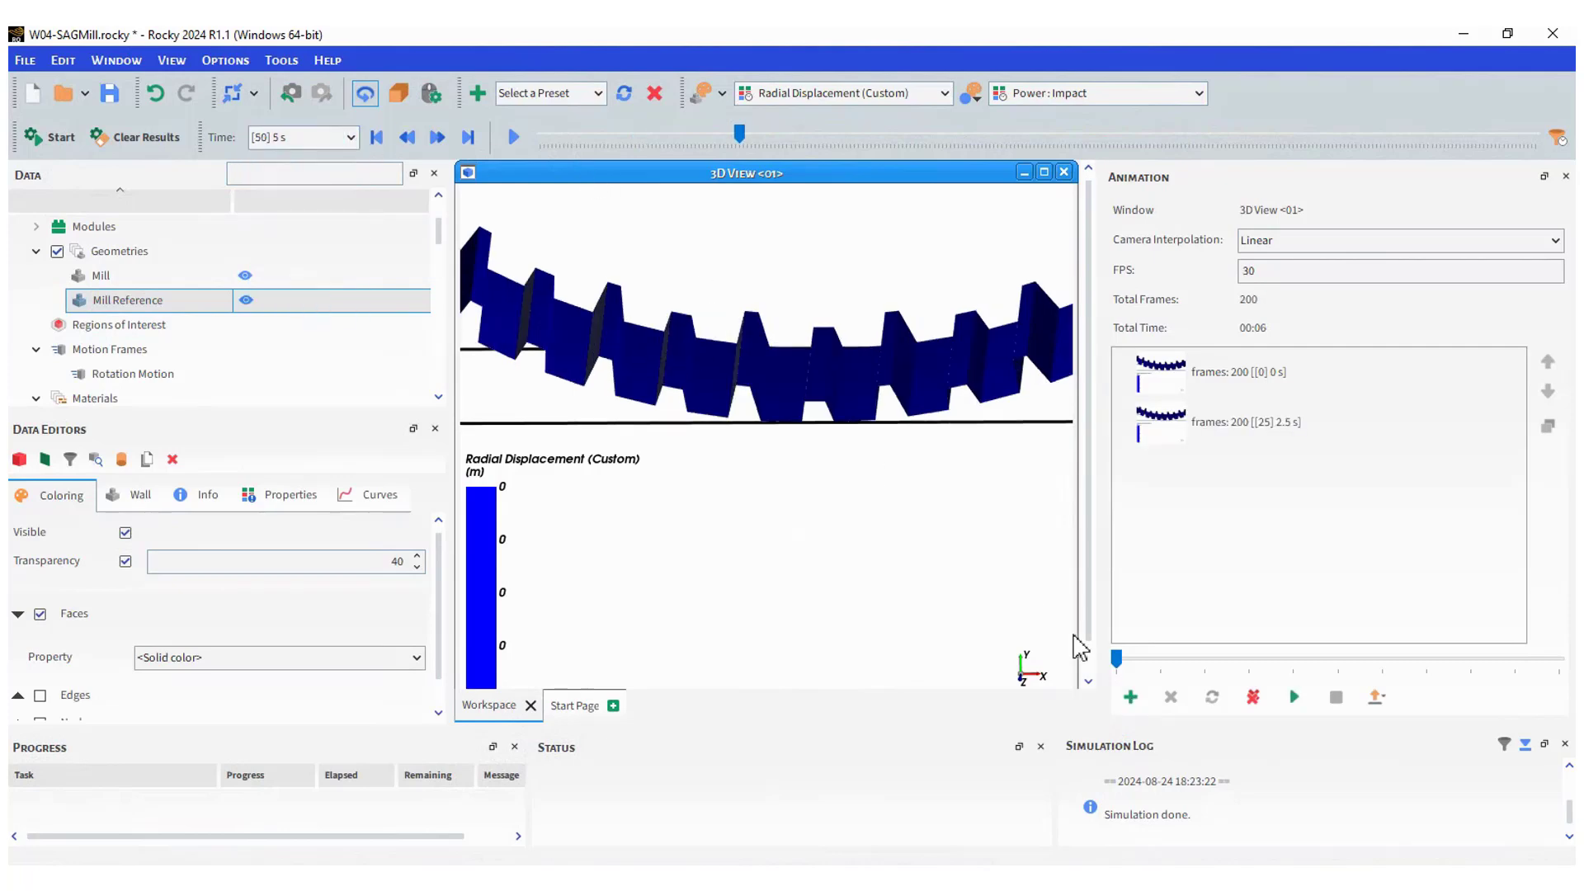
{"action": "left_click", "coordinate": [351, 138]}
{"action": "scroll", "coordinate": [305, 272], "scroll_direction": "down", "scroll_amount": 6}
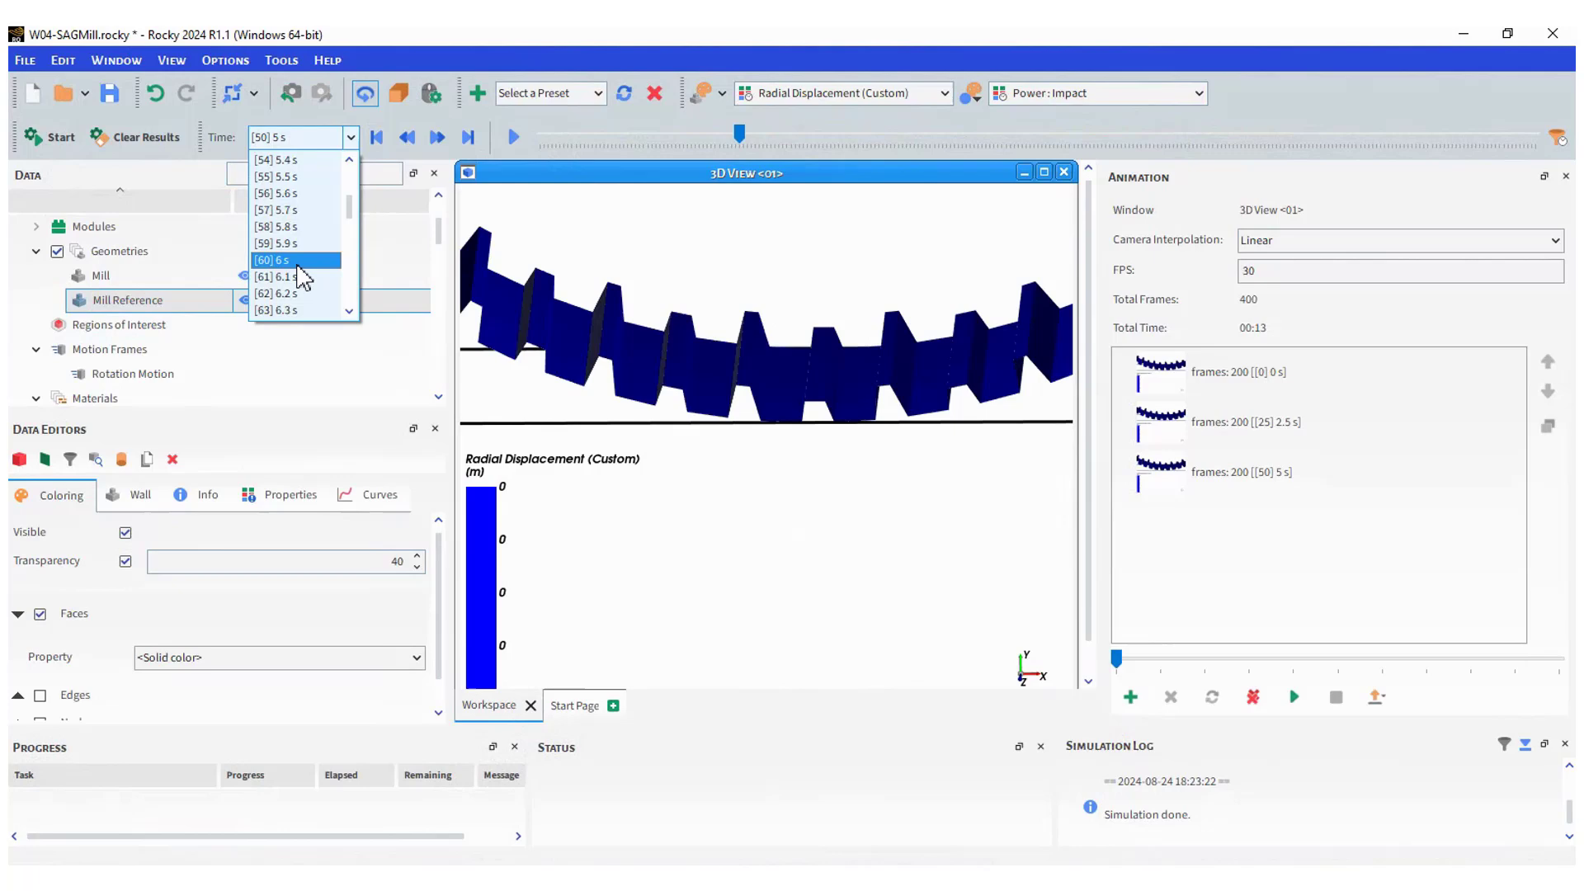
{"action": "left_click", "coordinate": [305, 260]}
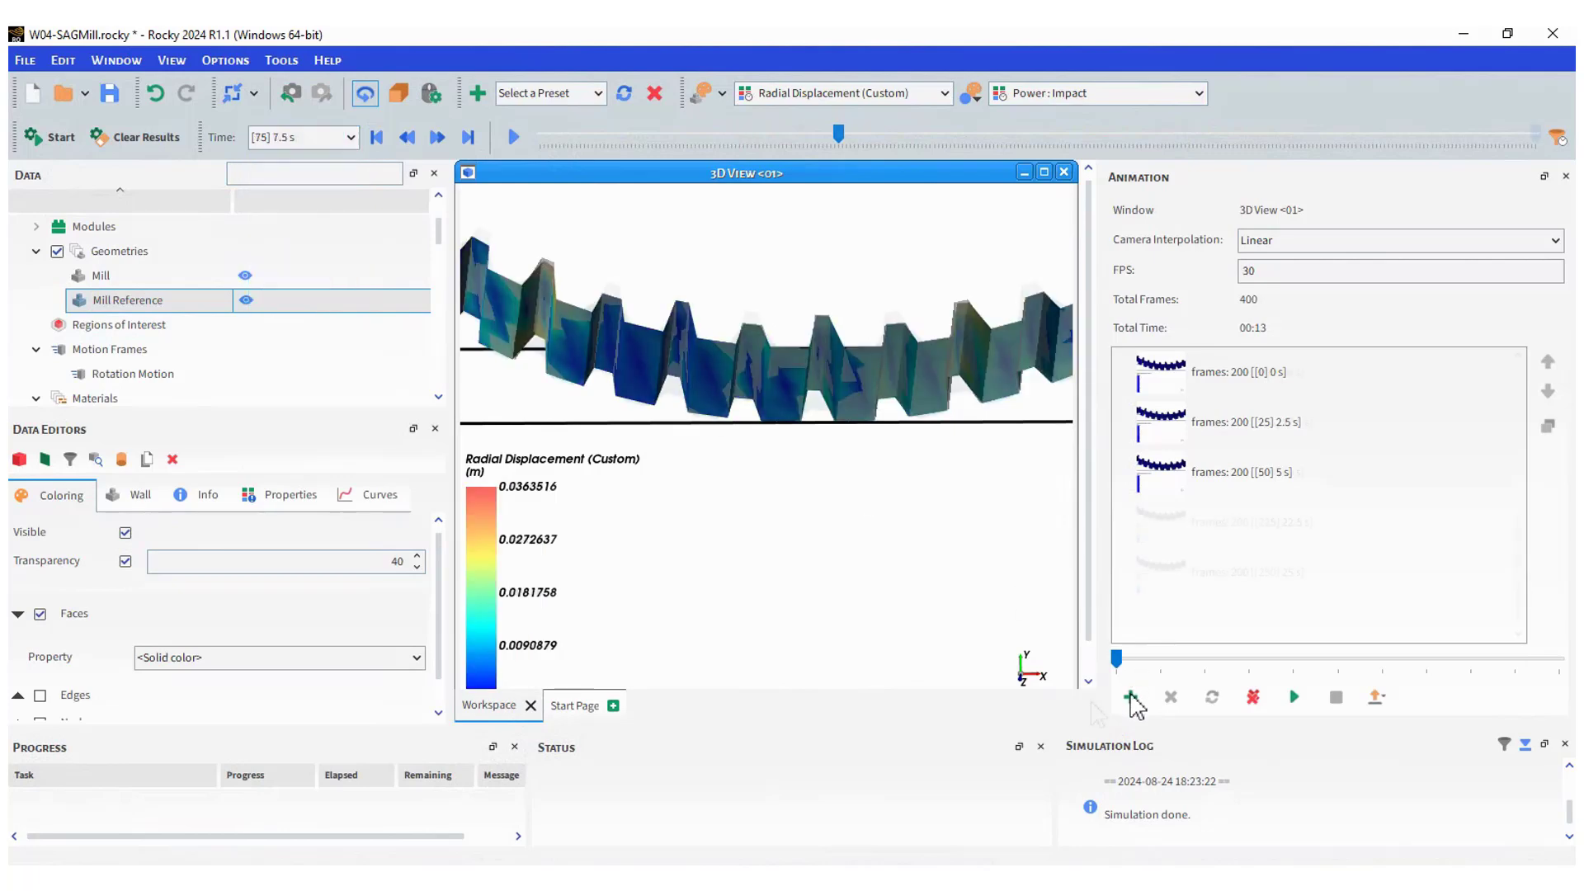
{"action": "left_click", "coordinate": [1295, 698]}
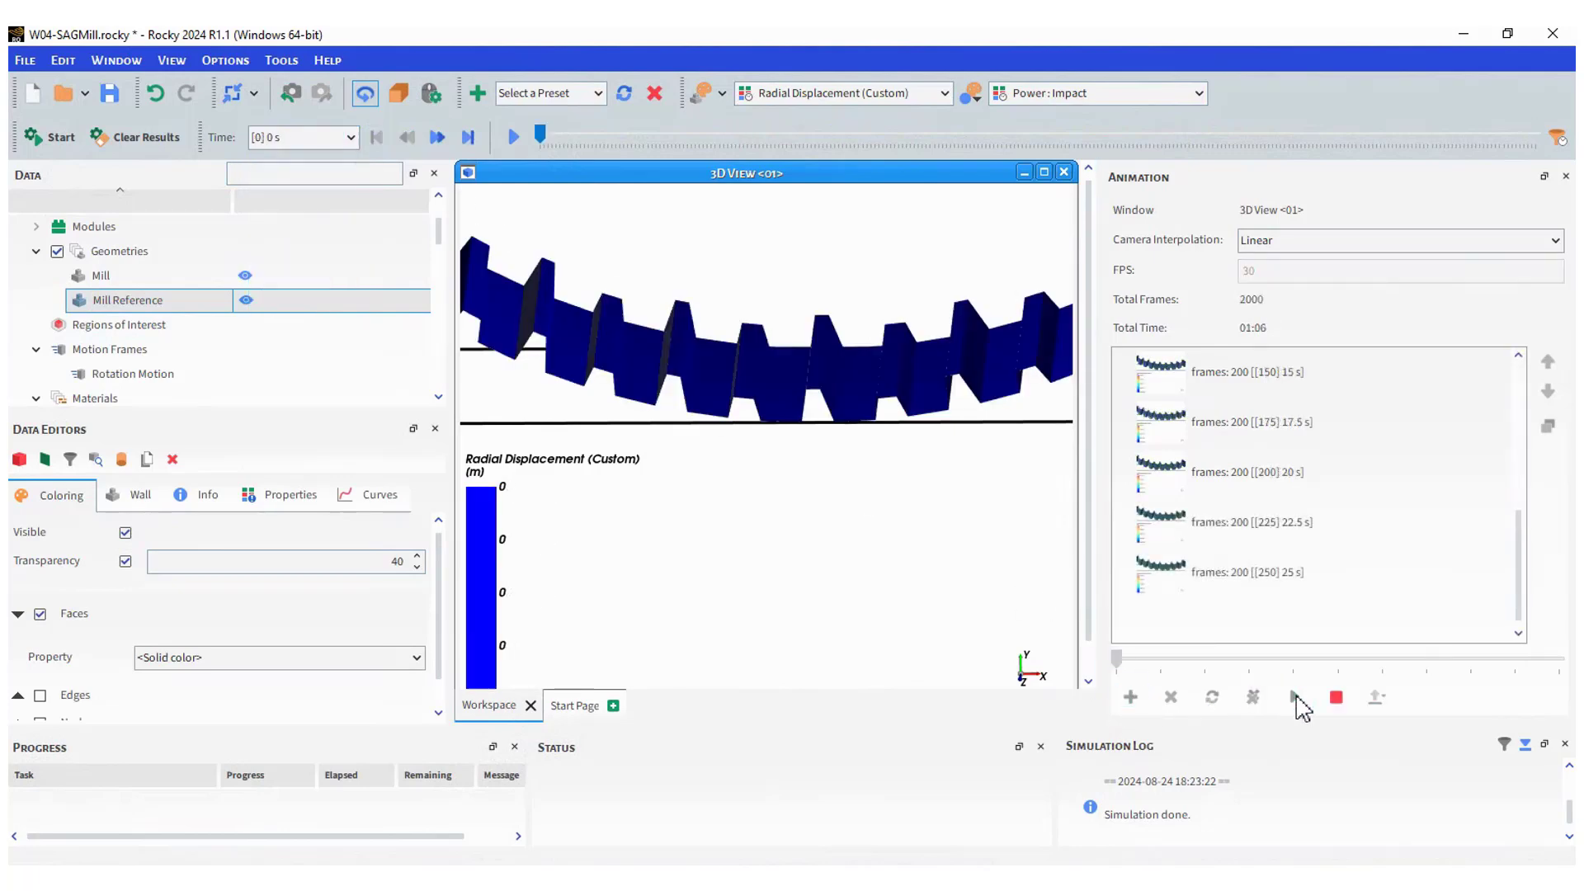
{"action": "left_click", "coordinate": [122, 324]}
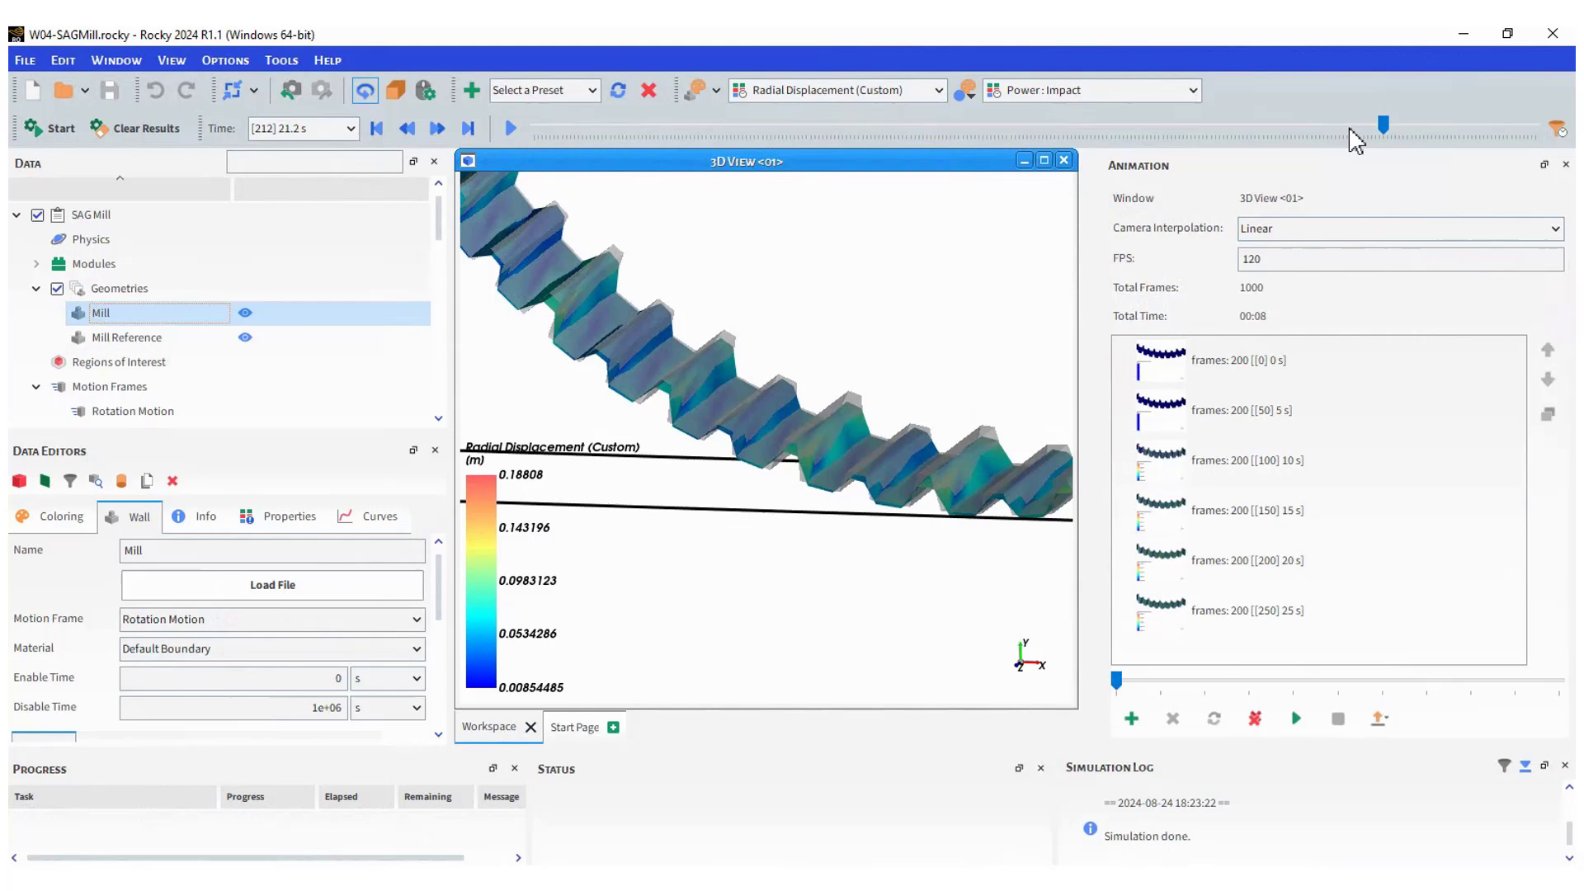
At 25 s, export the worn Mill geometry as Worn-Geom.stl in millimetres
{"action": "left_click_drag", "start_coordinate": [1383, 126], "coordinate": [1536, 127]}
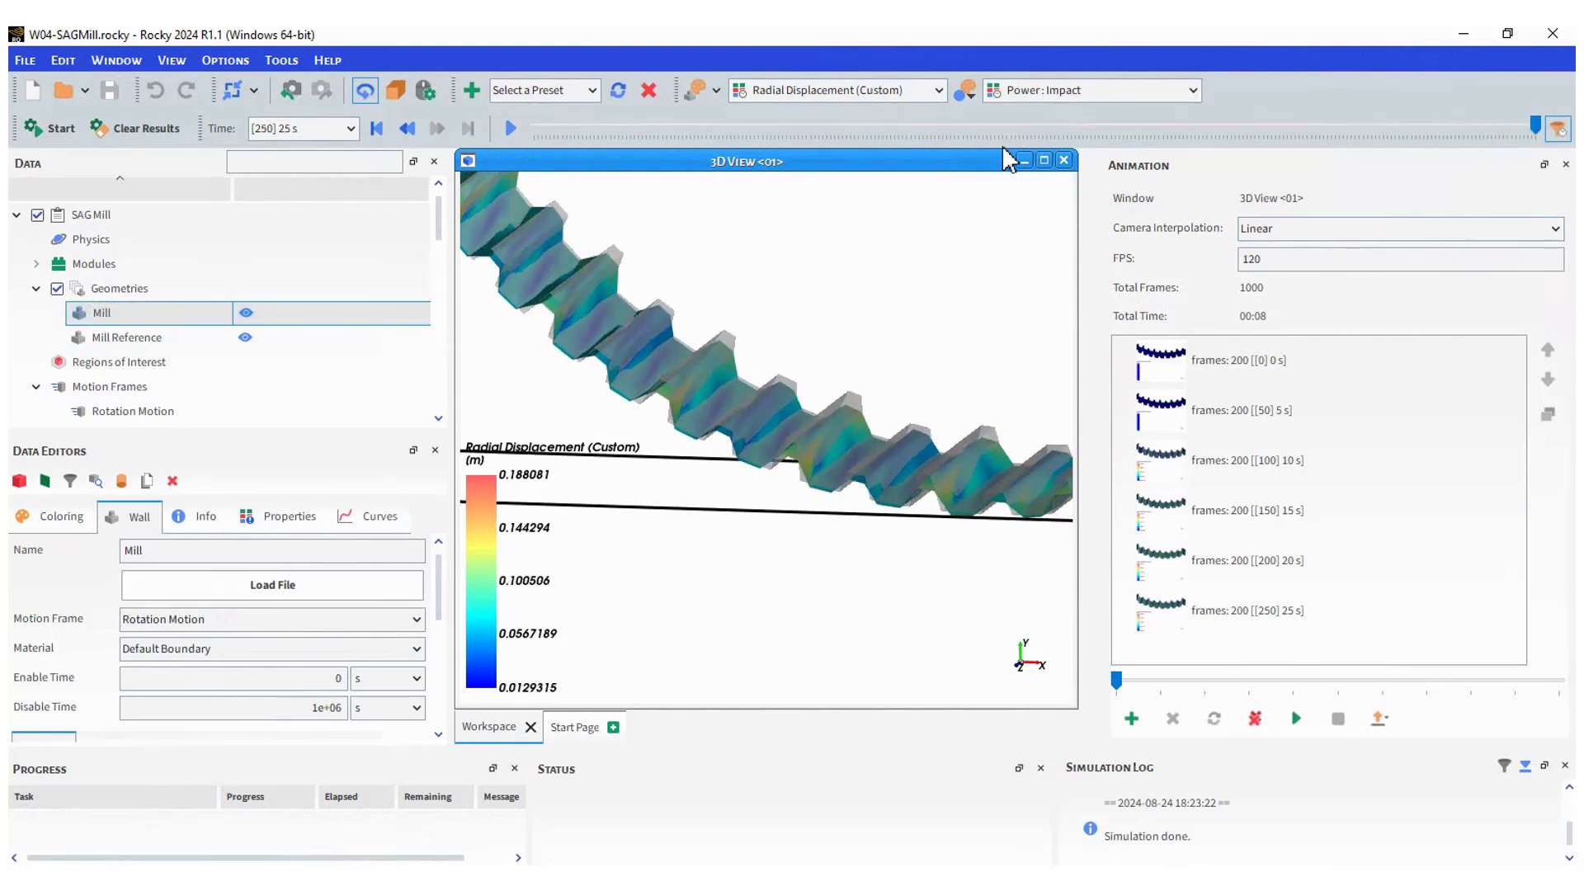
{"action": "right_click", "coordinate": [126, 315]}
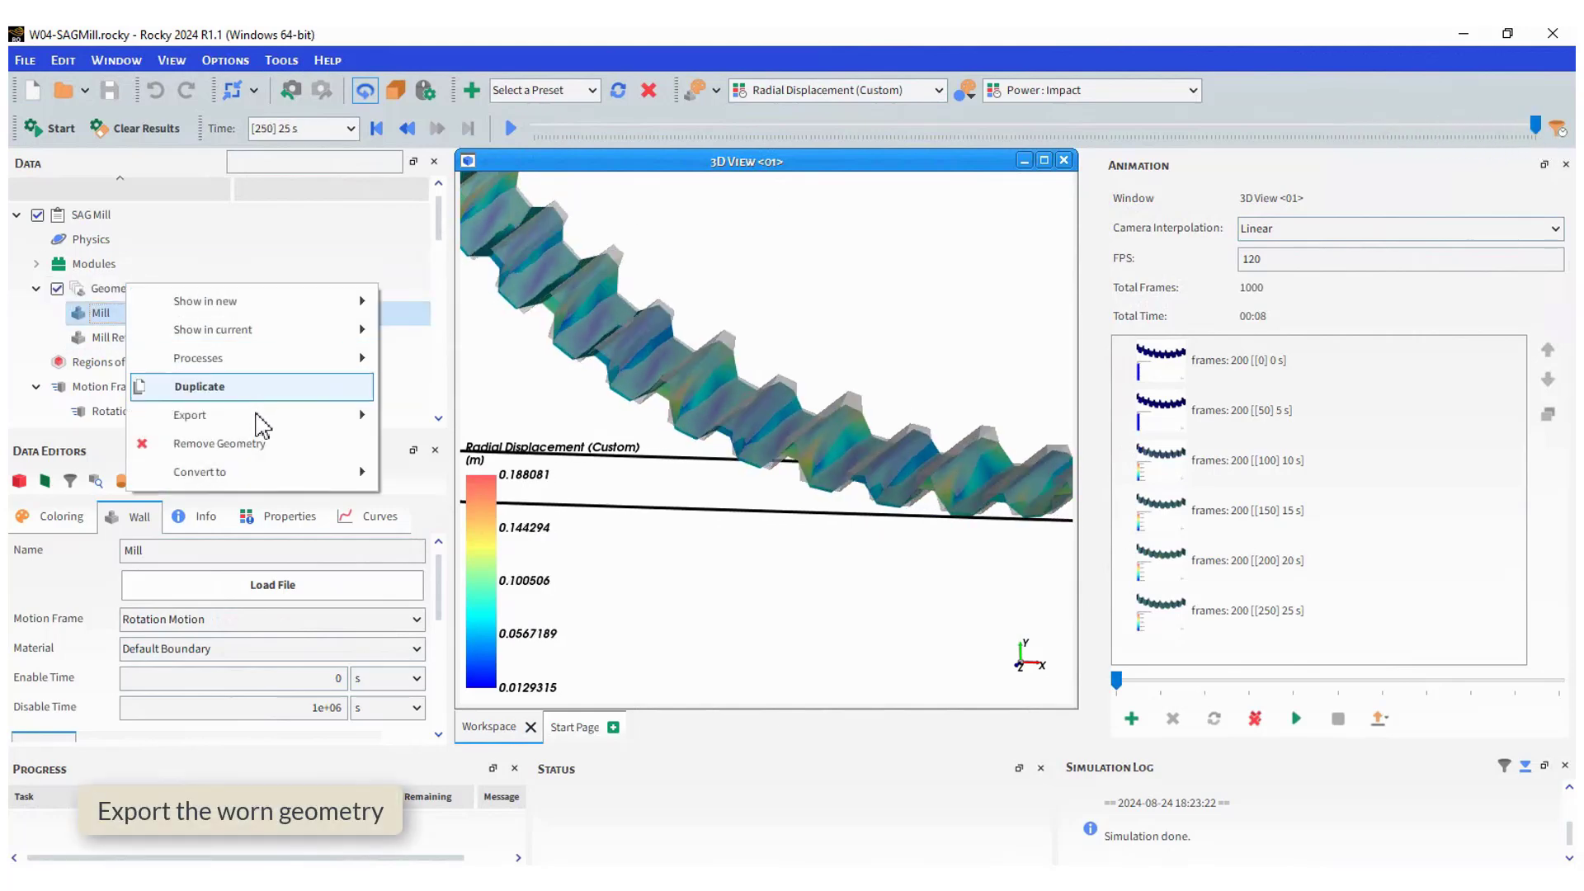
{"action": "mouse_move", "coordinate": [262, 419]}
{"action": "left_click", "coordinate": [449, 416]}
{"action": "left_click", "coordinate": [760, 420]}
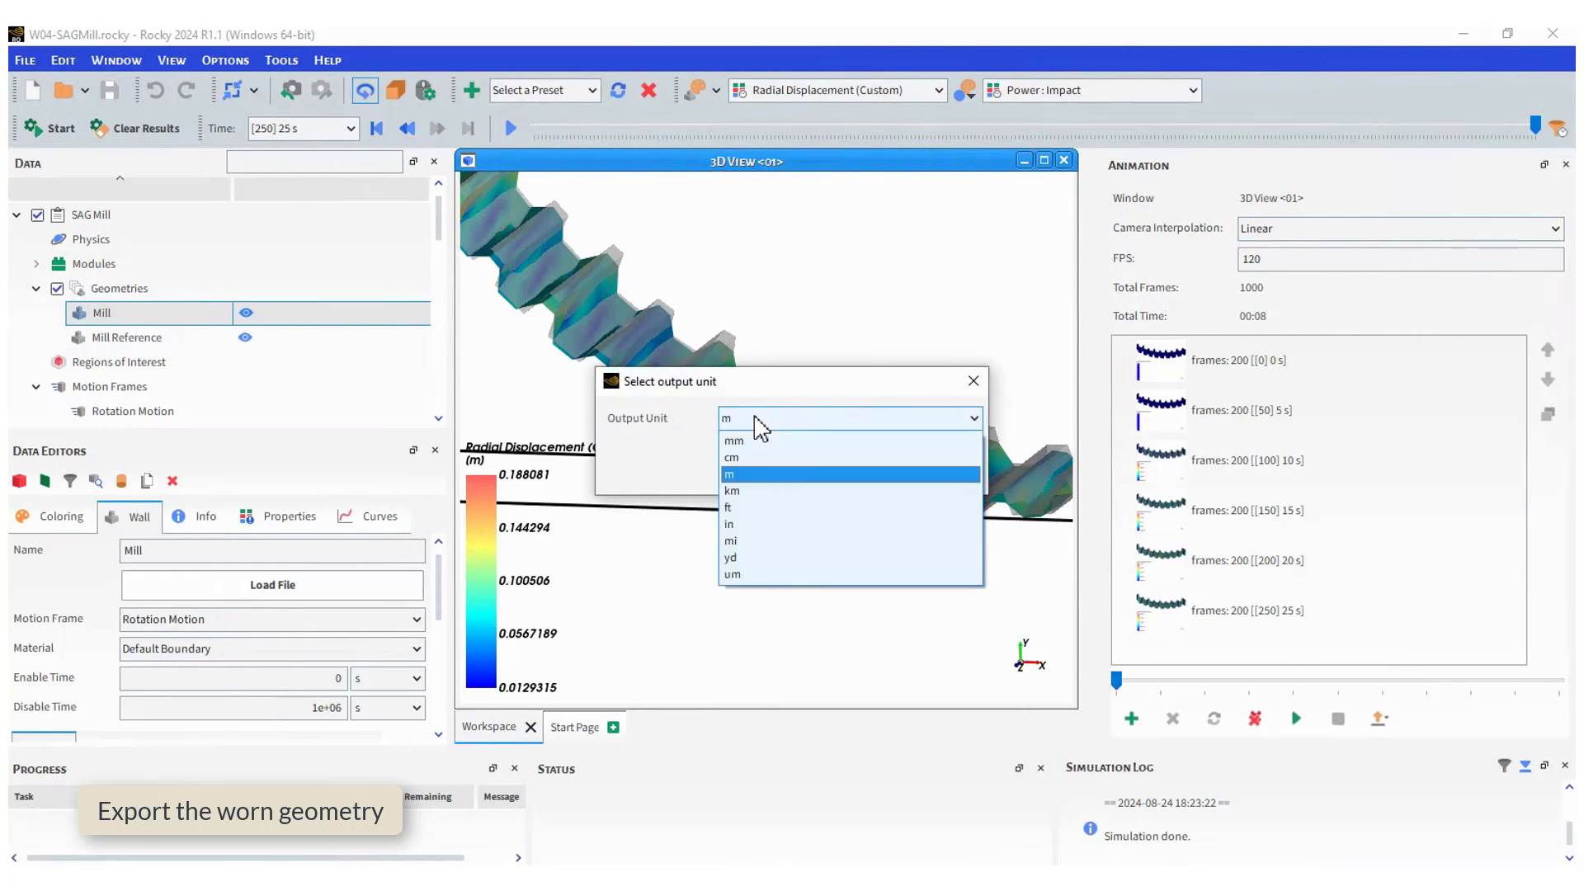
{"action": "left_click", "coordinate": [752, 442]}
{"action": "left_click", "coordinate": [908, 473]}
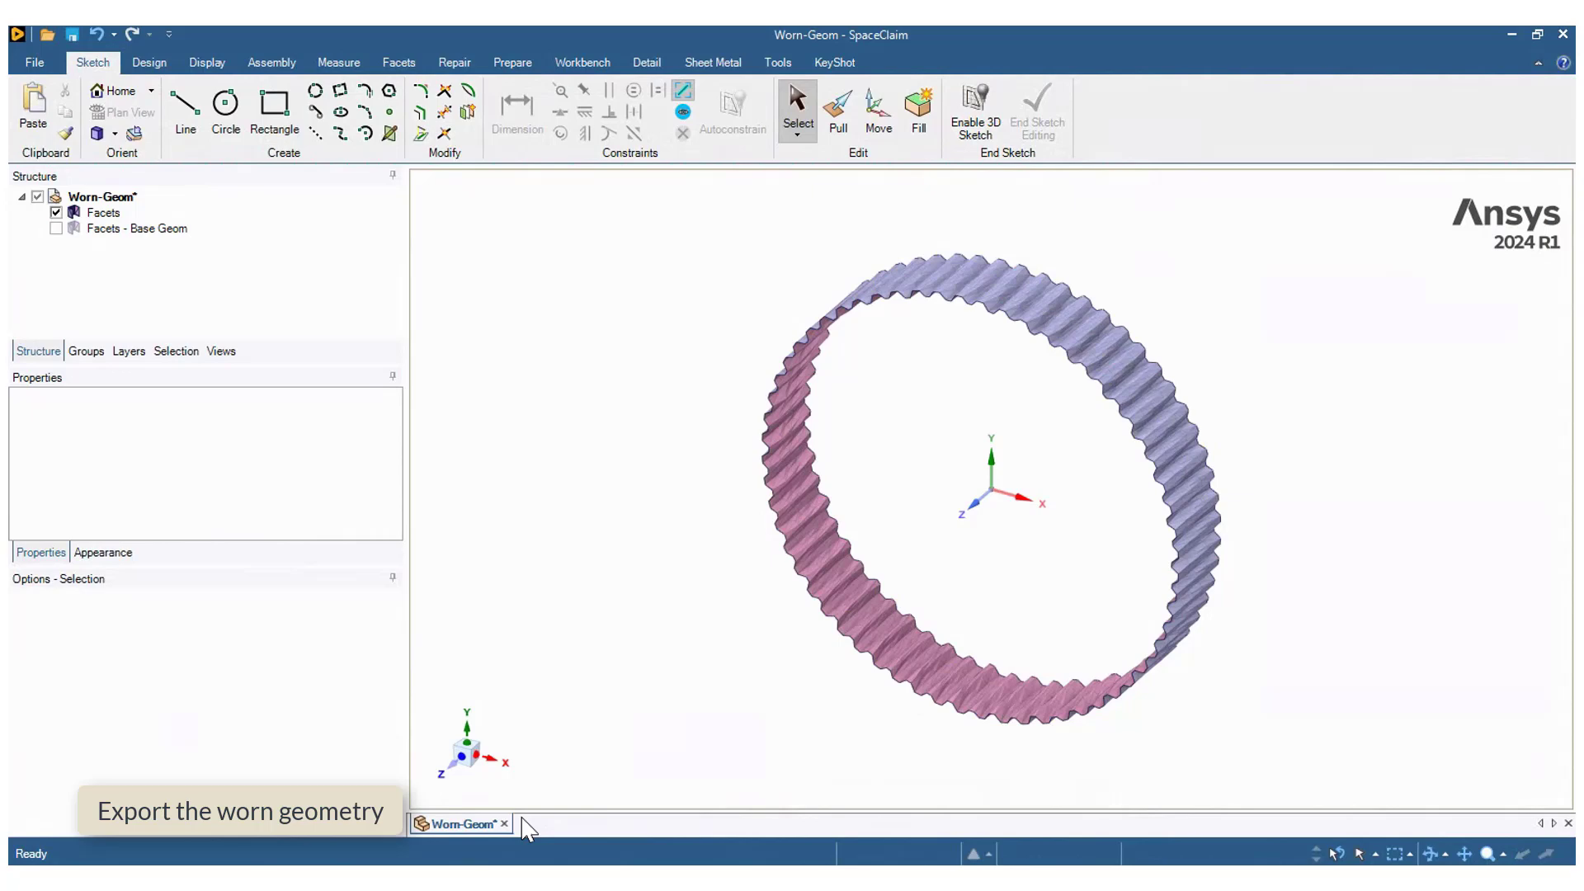
Show the Facets - Base Geom body alongside the worn Facets and view the ring tilted
{"action": "left_click", "coordinate": [103, 212]}
{"action": "left_click", "coordinate": [976, 483]}
{"action": "key", "text": "v"}
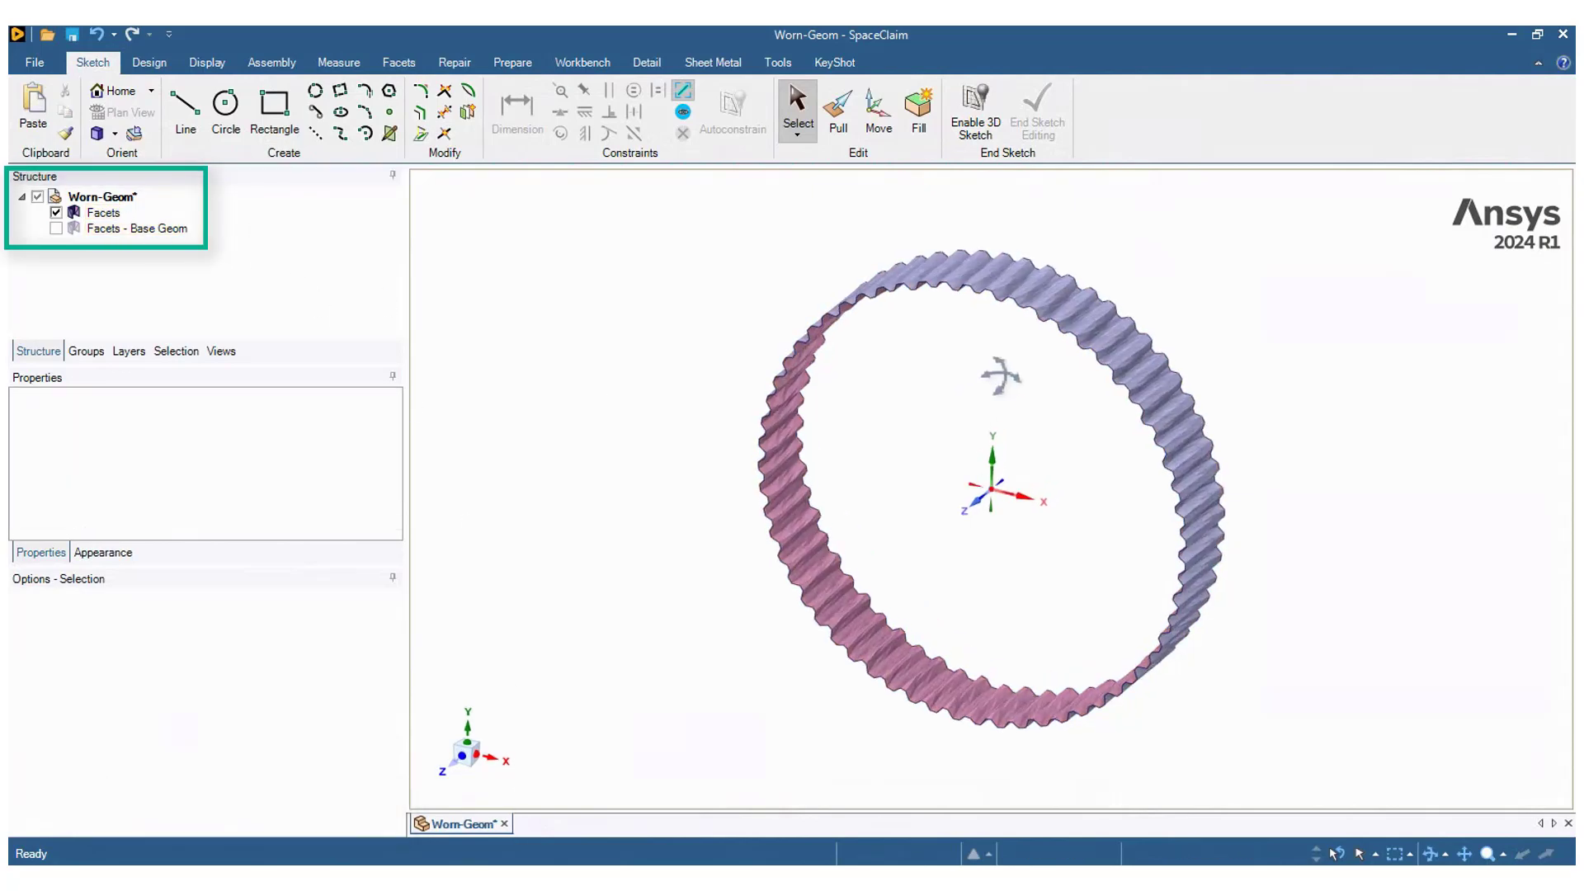
{"action": "scroll", "coordinate": [1046, 262], "scroll_direction": "up", "scroll_amount": 5}
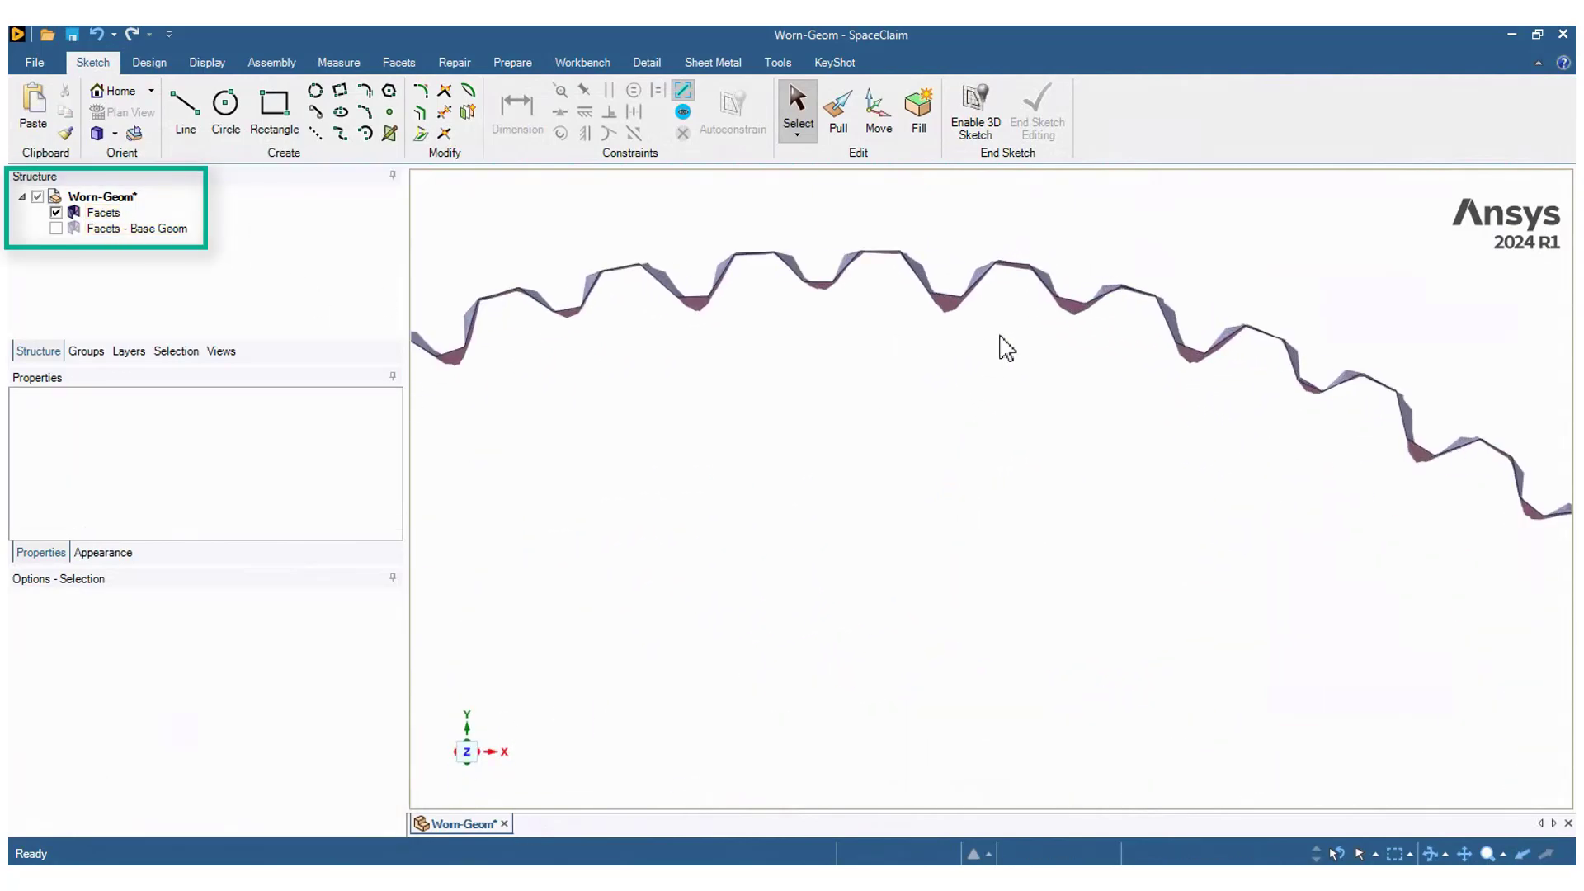
{"action": "middle_click_drag", "start_coordinate": [1001, 346], "coordinate": [954, 346]}
{"action": "left_click", "coordinate": [56, 228]}
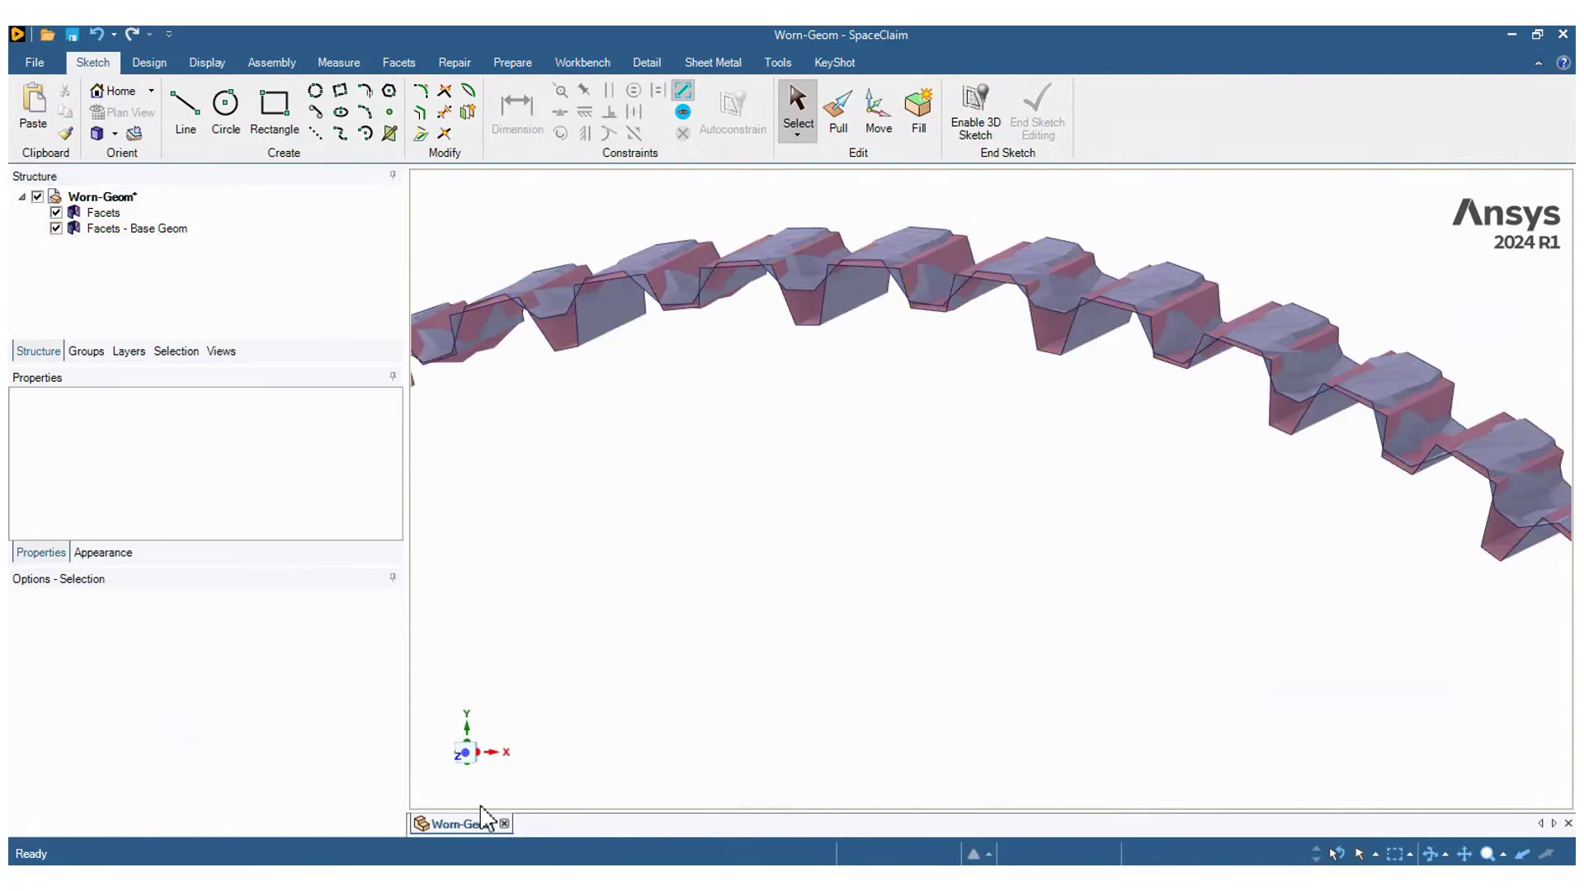
{"action": "key", "text": "v"}
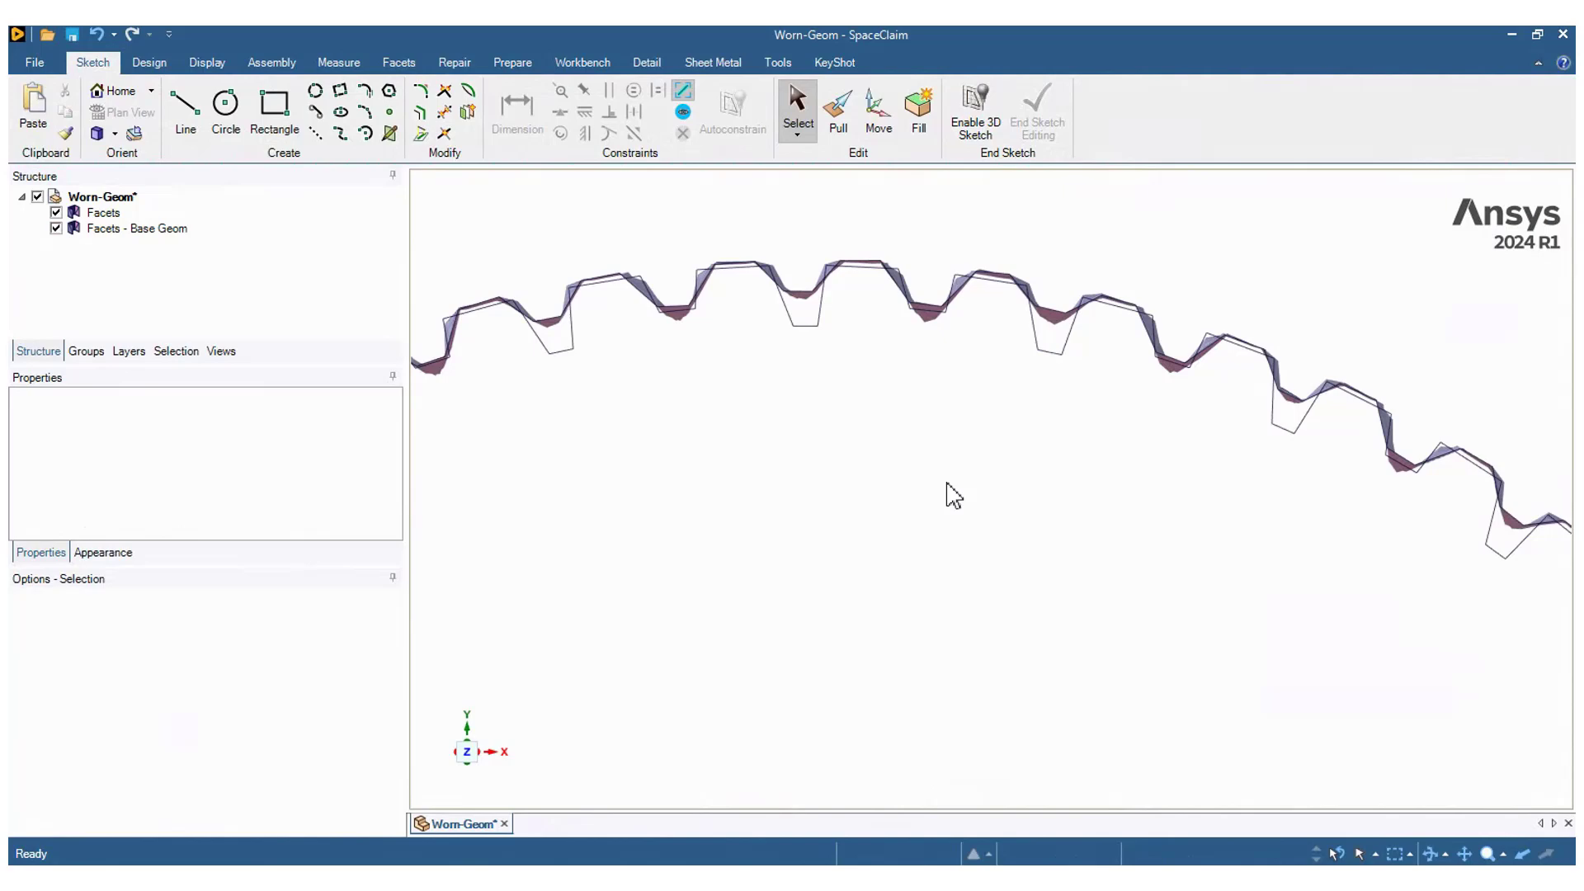
{"action": "middle_click_drag", "start_coordinate": [955, 496], "coordinate": [823, 452]}
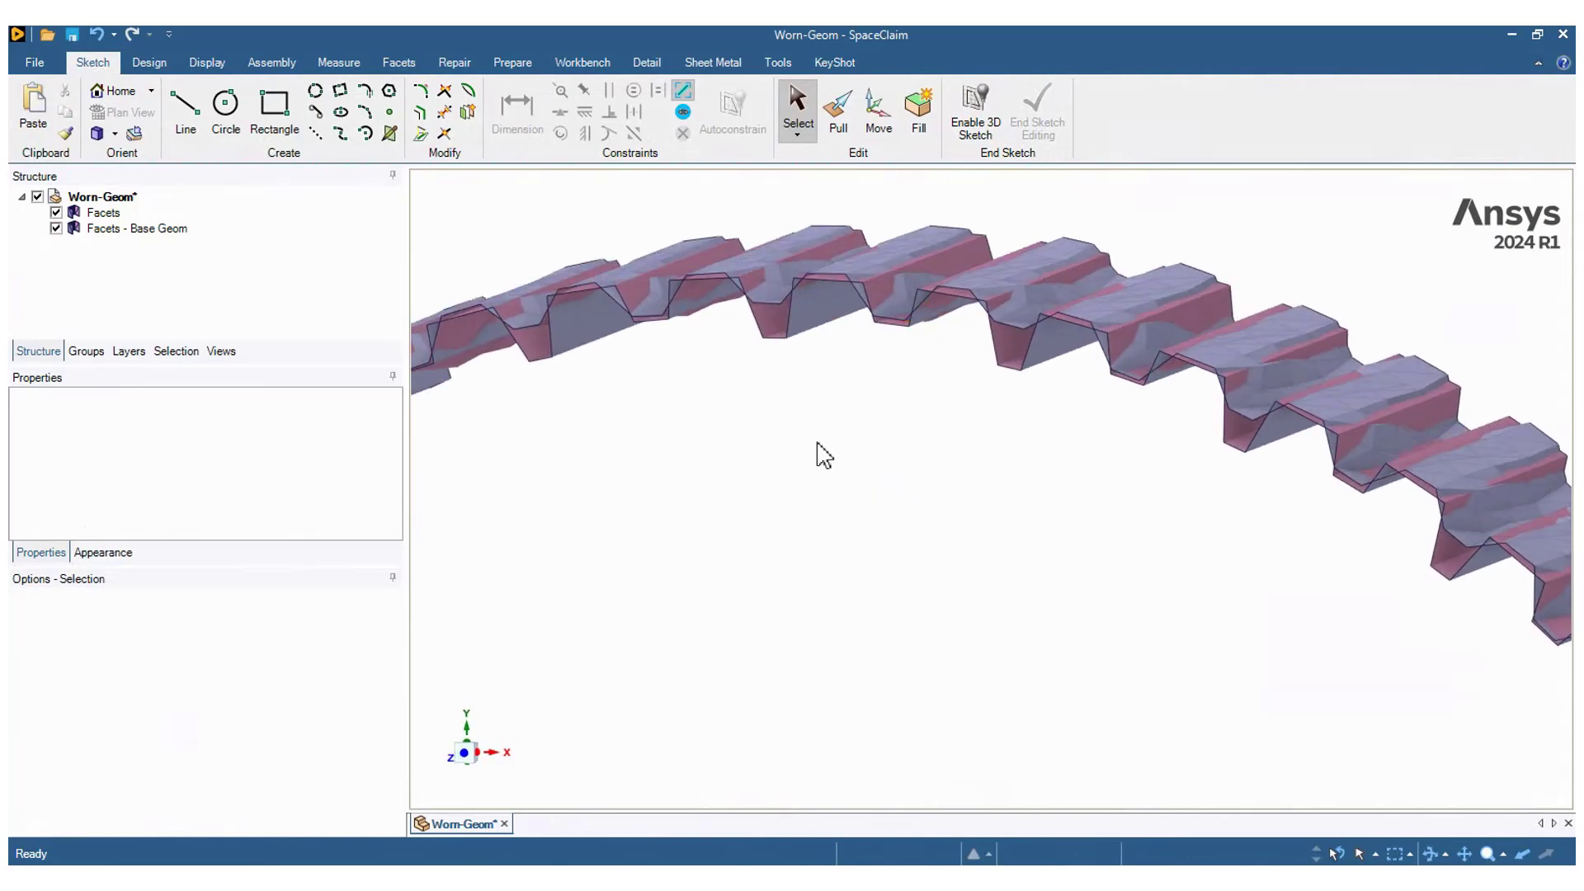
Run a Deviation analysis with Base Geom as source and the worn Facets as target
{"action": "left_click", "coordinate": [339, 63]}
{"action": "left_click", "coordinate": [610, 112]}
{"action": "left_click", "coordinate": [157, 229]}
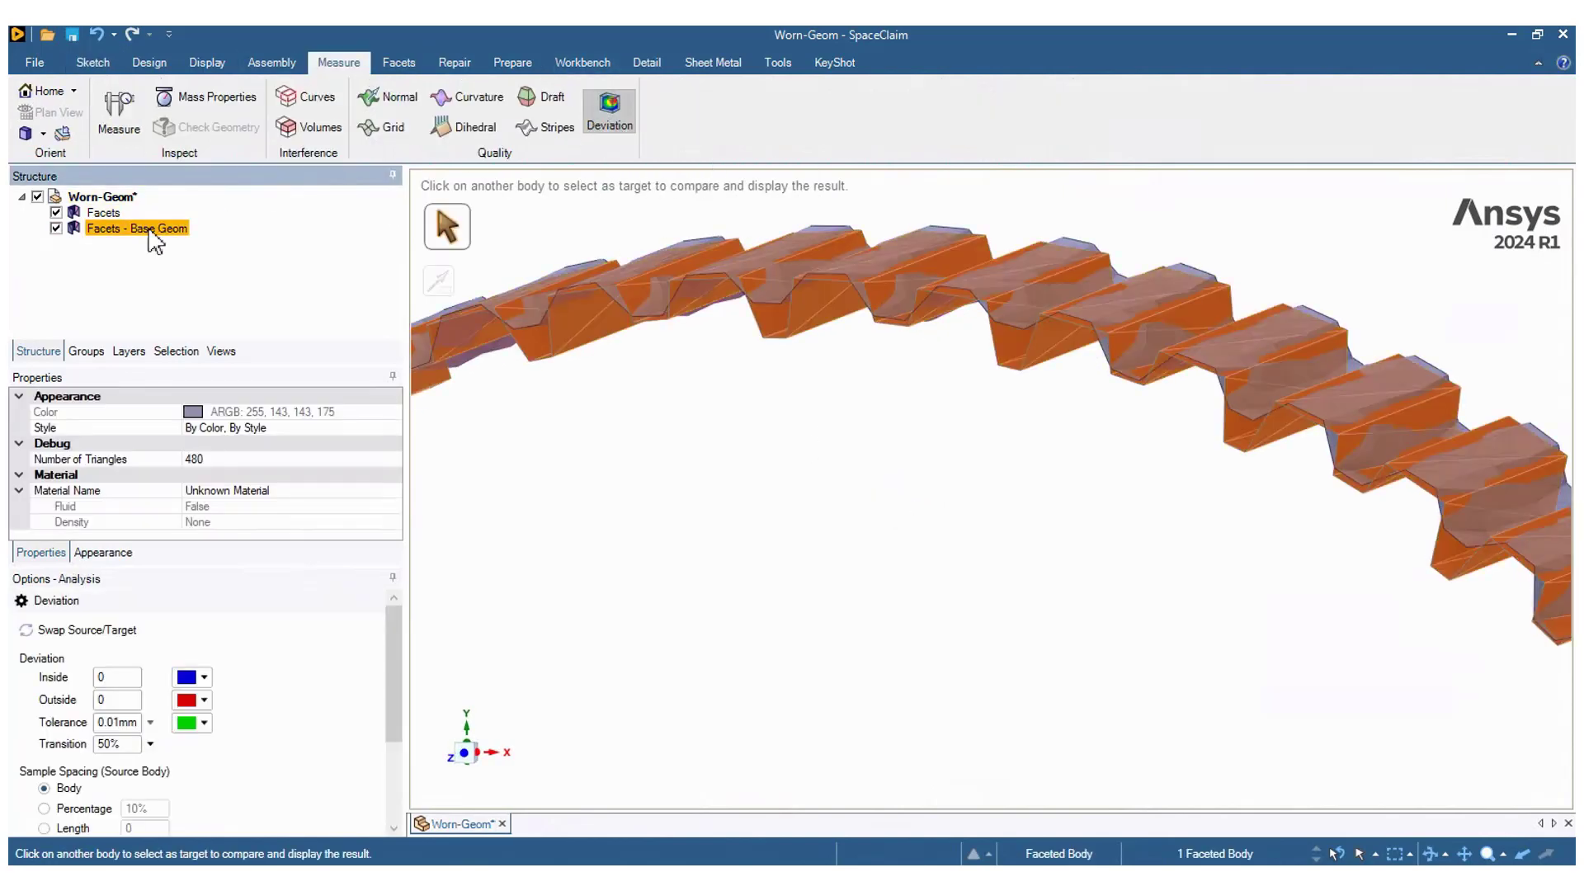
{"action": "left_click", "coordinate": [103, 215]}
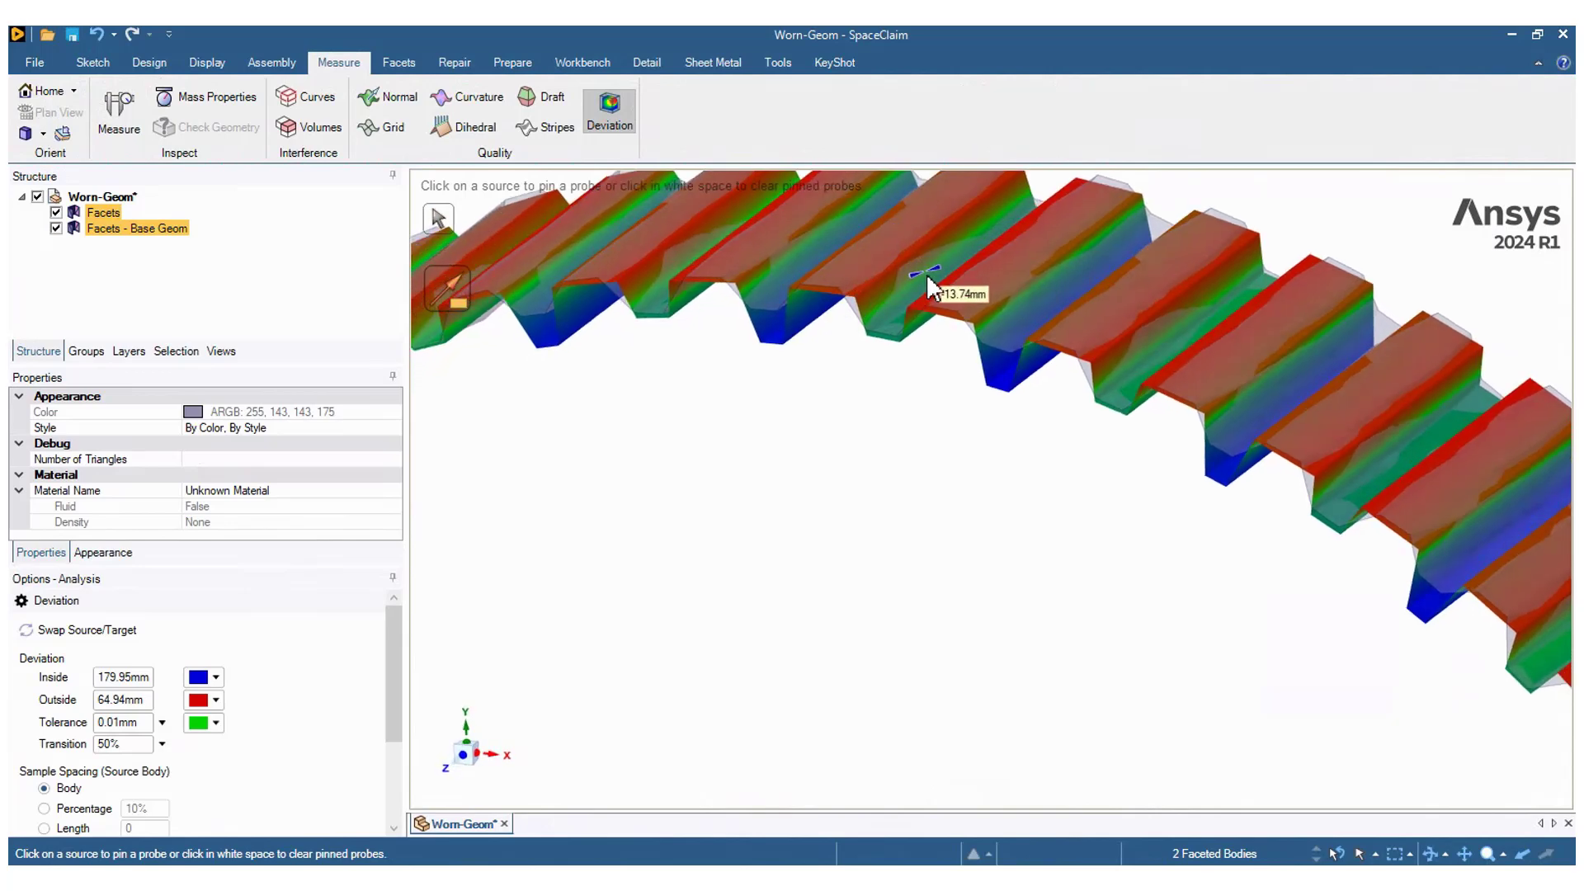